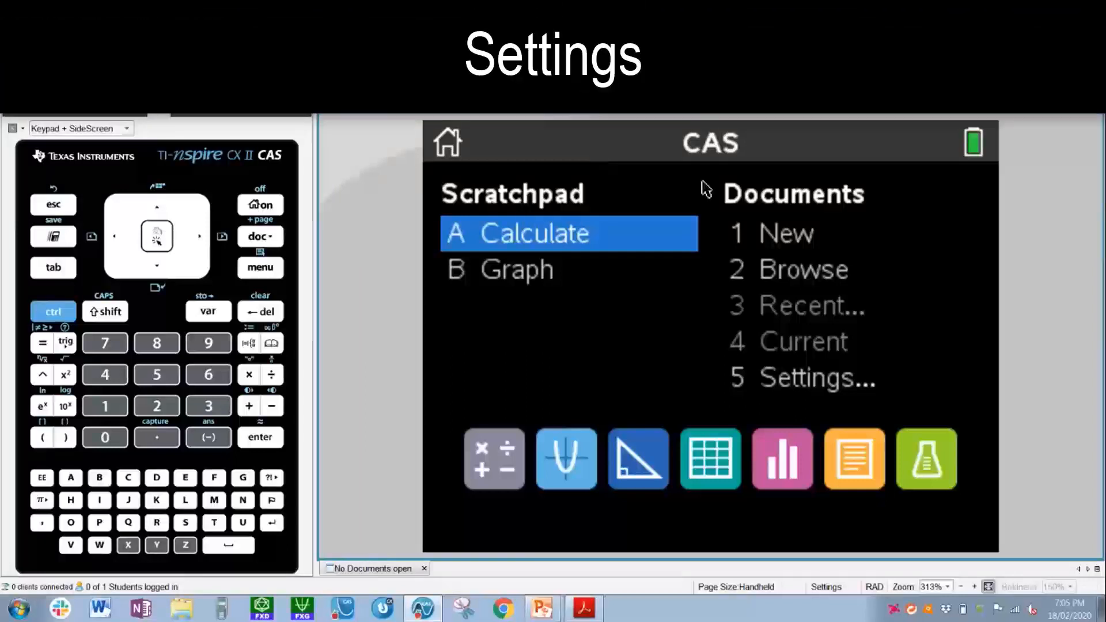
Open the Document Settings from the handheld's home screen
{"action": "left_click", "coordinate": [263, 207]}
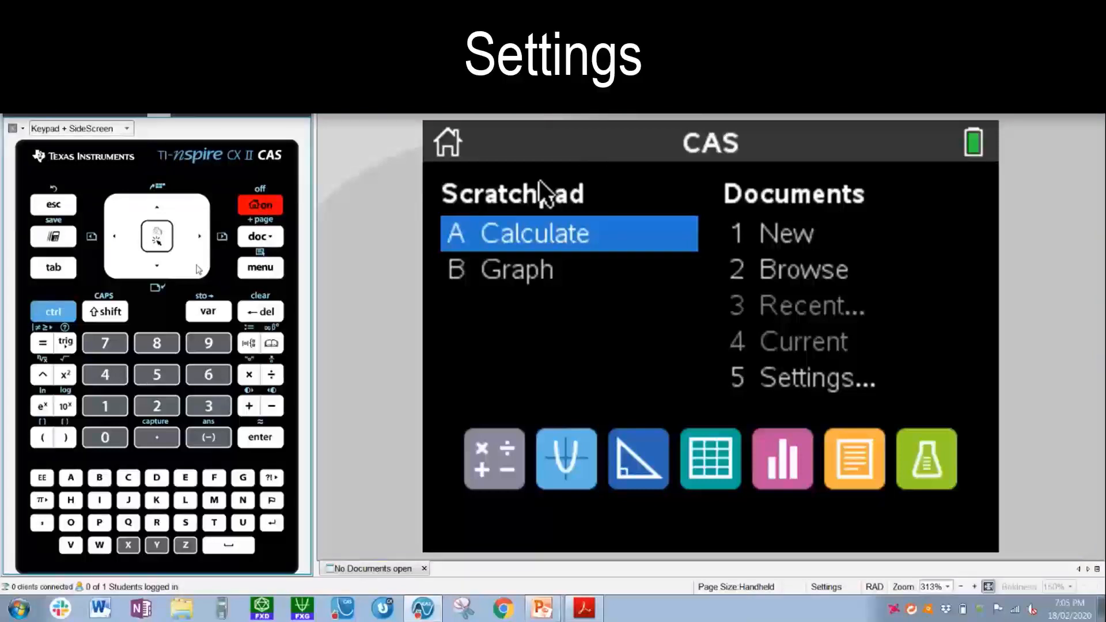
{"action": "left_click", "coordinate": [204, 236]}
{"action": "left_click", "coordinate": [160, 268]}
{"action": "left_click", "coordinate": [161, 269]}
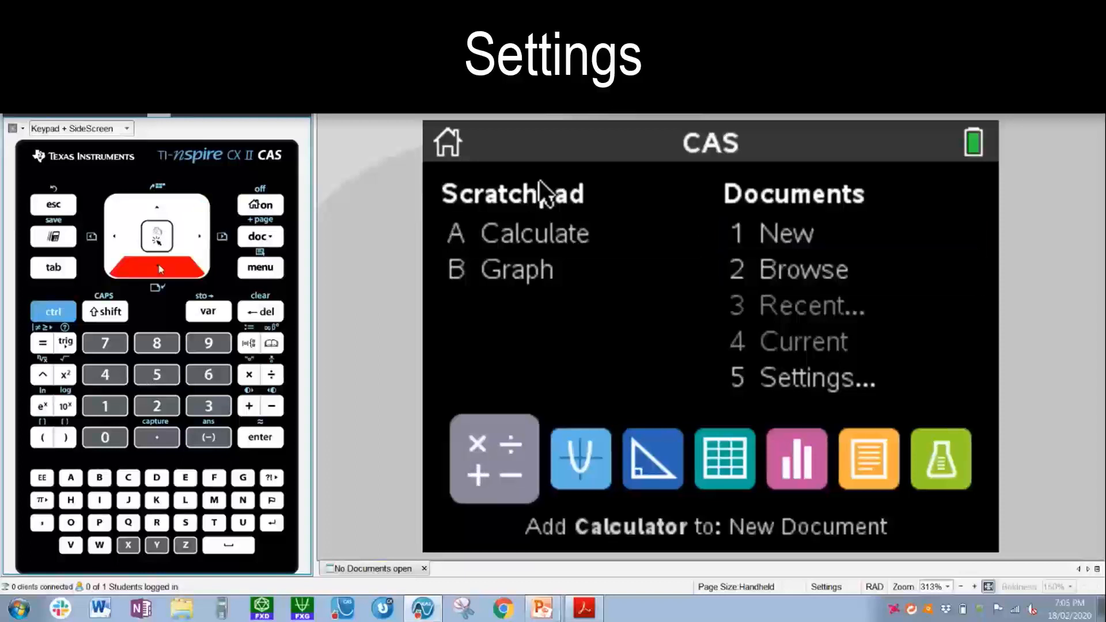
{"action": "key", "text": "Up"}
{"action": "key", "text": "Right"}
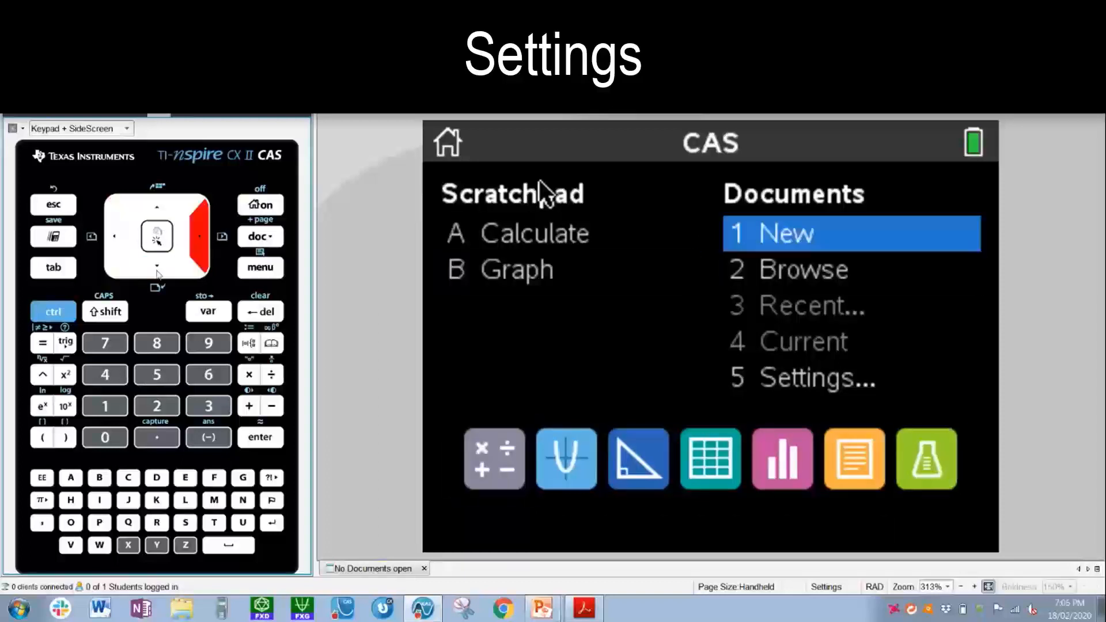
{"action": "key", "text": "Up"}
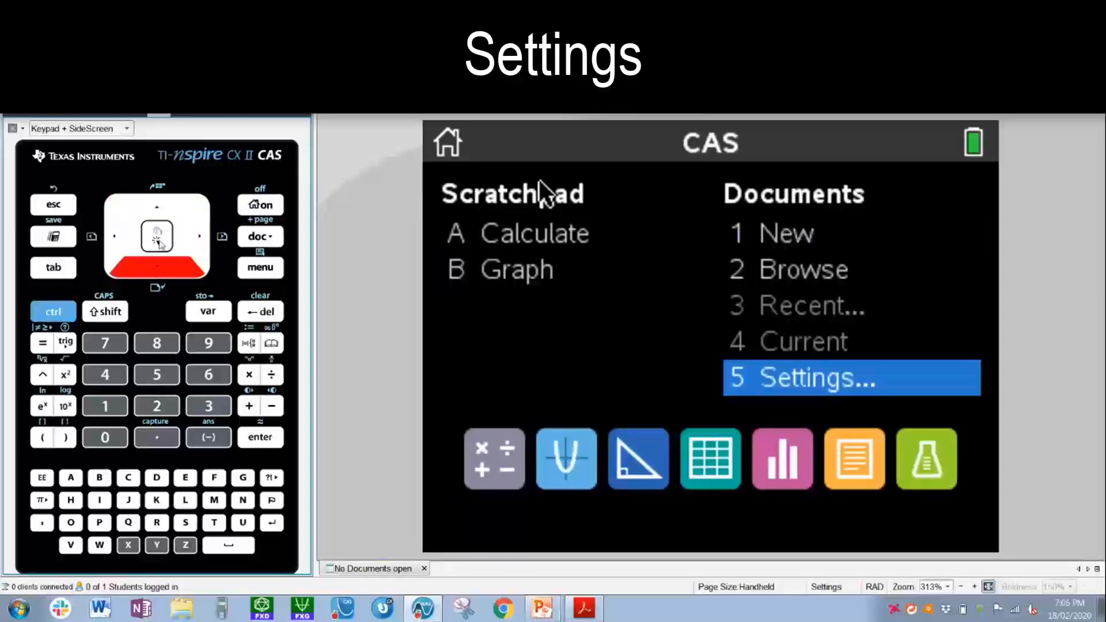
{"action": "left_click", "coordinate": [275, 444]}
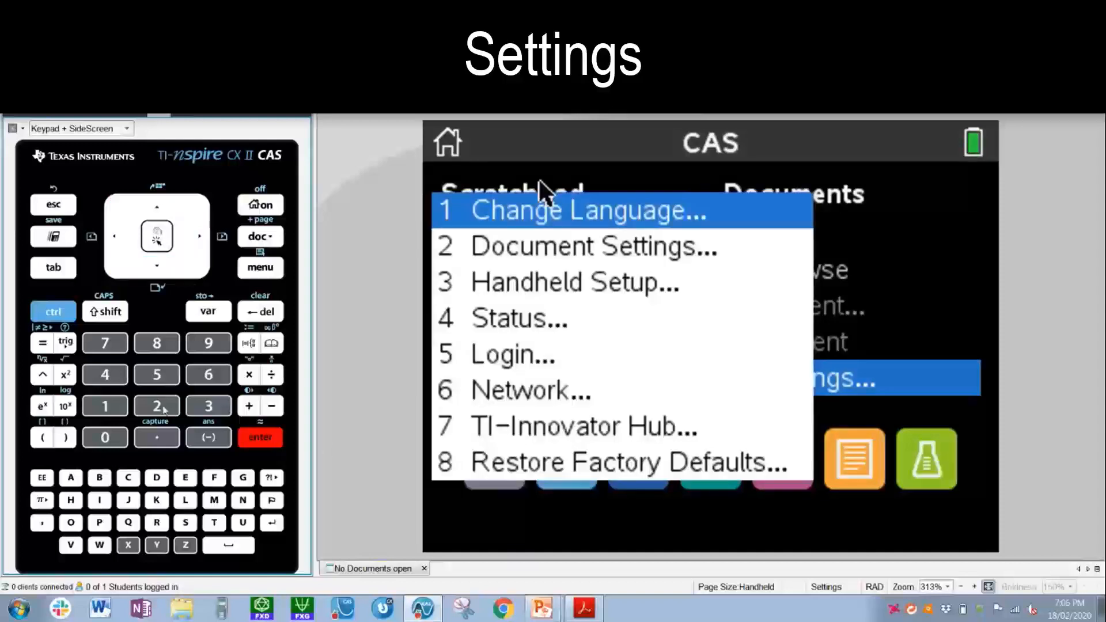
{"action": "left_click", "coordinate": [165, 410]}
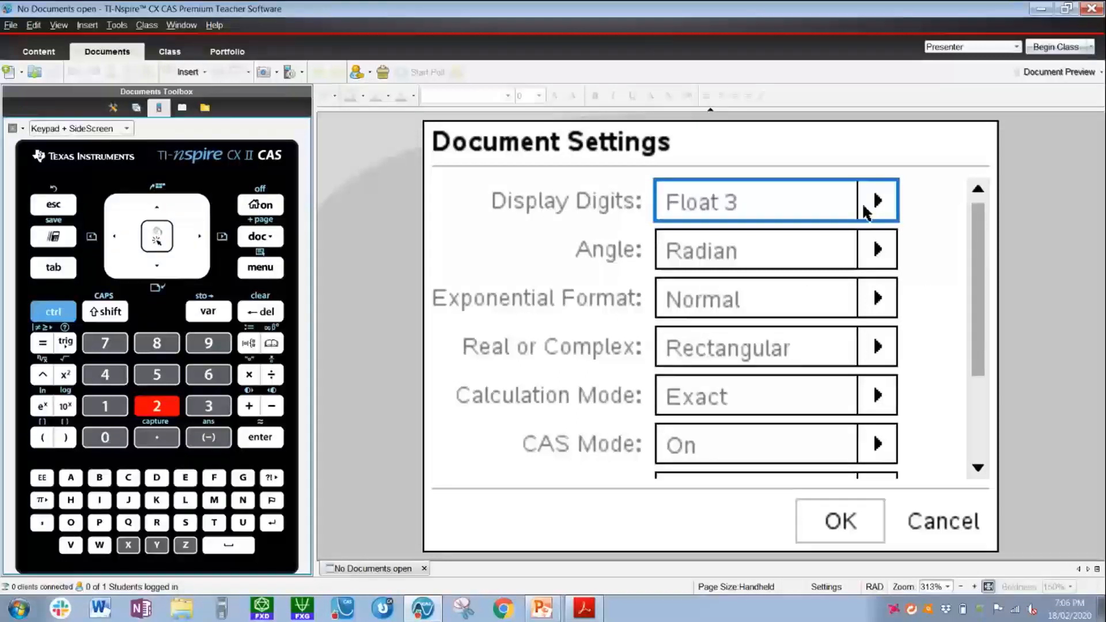
Set Display Digits to Float 4
{"action": "key", "text": "Right"}
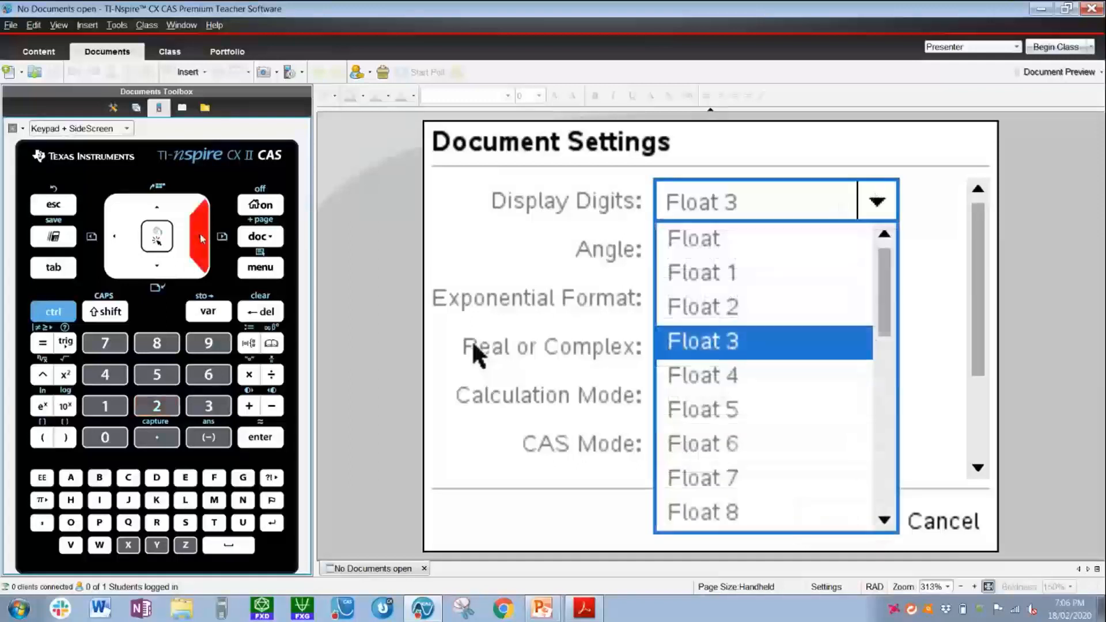
{"action": "key", "text": "Up"}
{"action": "key", "text": "Up"}
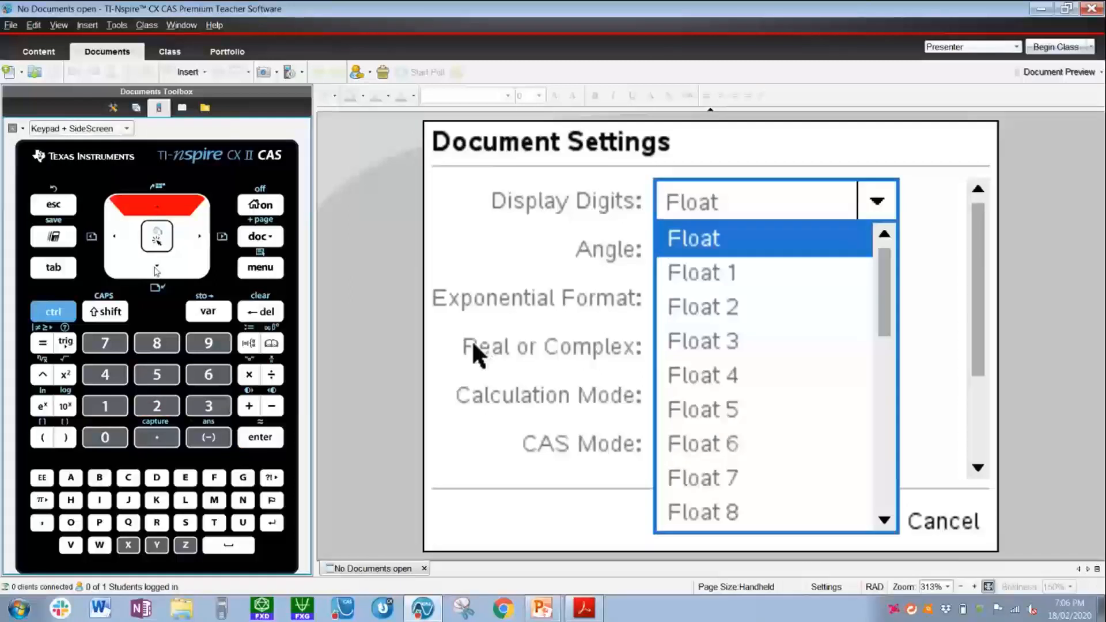
{"action": "left_click", "coordinate": [158, 268]}
{"action": "left_click", "coordinate": [157, 268]}
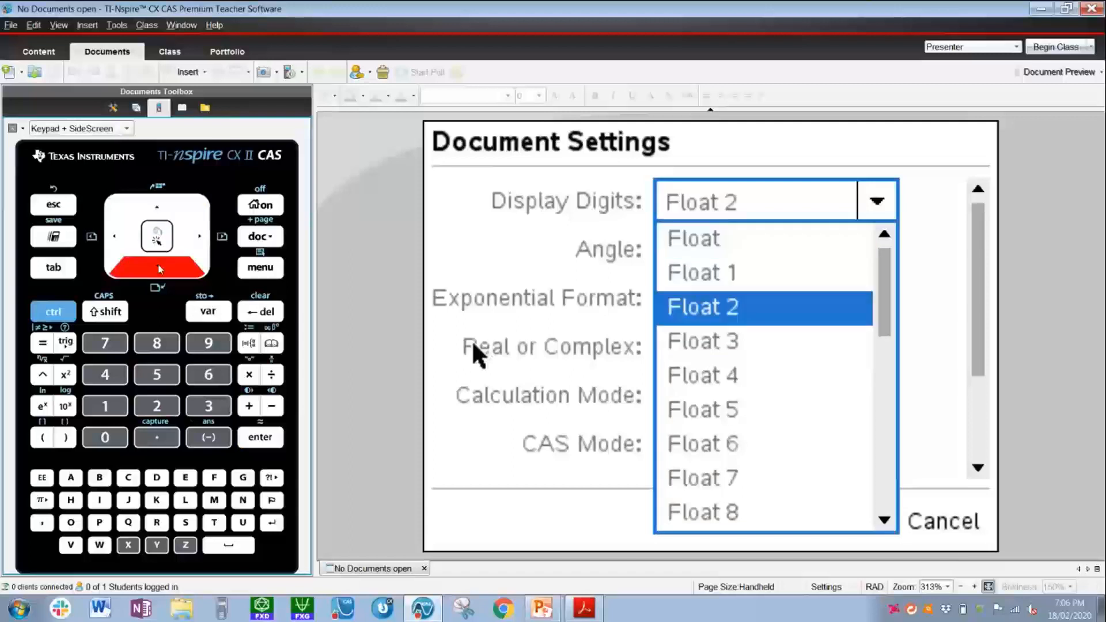
{"action": "left_click", "coordinate": [159, 269]}
{"action": "left_click", "coordinate": [159, 268]}
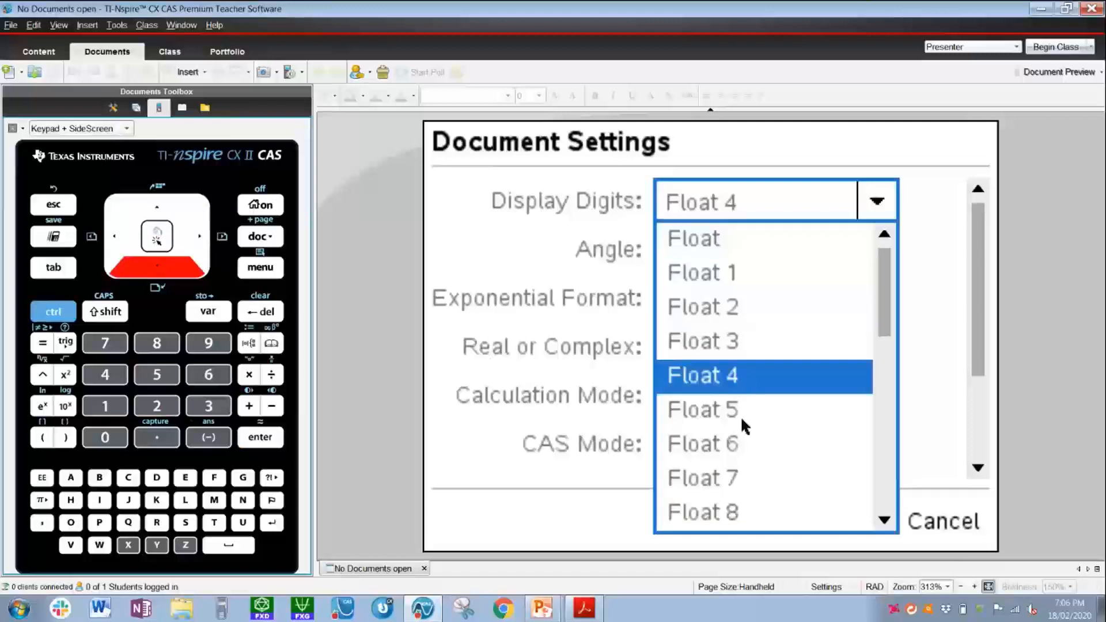
{"action": "left_click", "coordinate": [731, 373]}
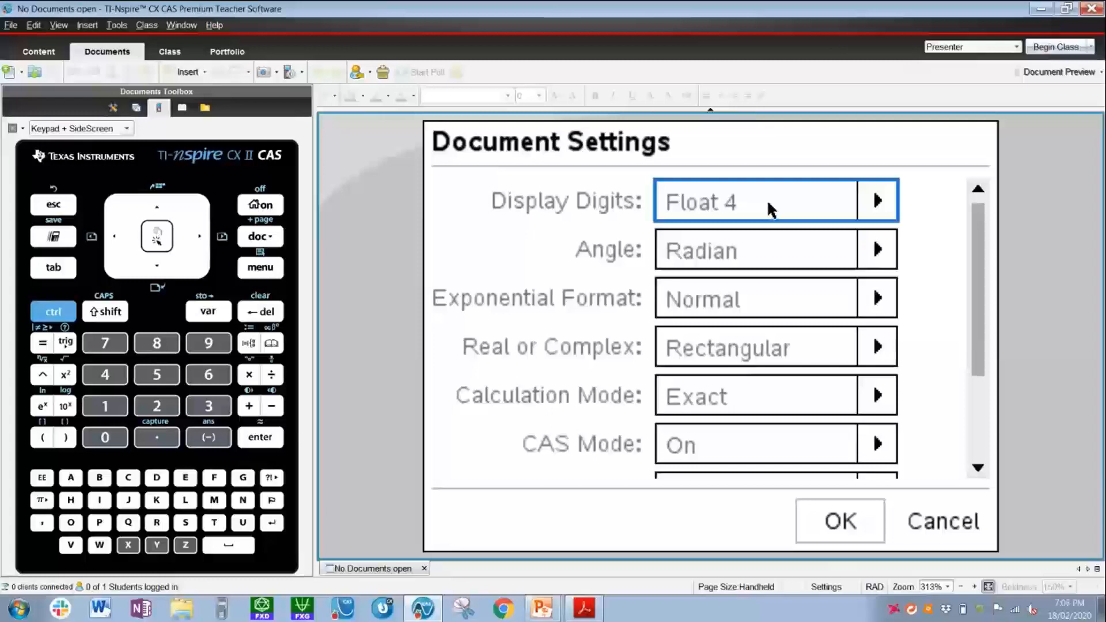
Look through the Float and Fix options for Display Digits and set it to Float
{"action": "left_click", "coordinate": [778, 209]}
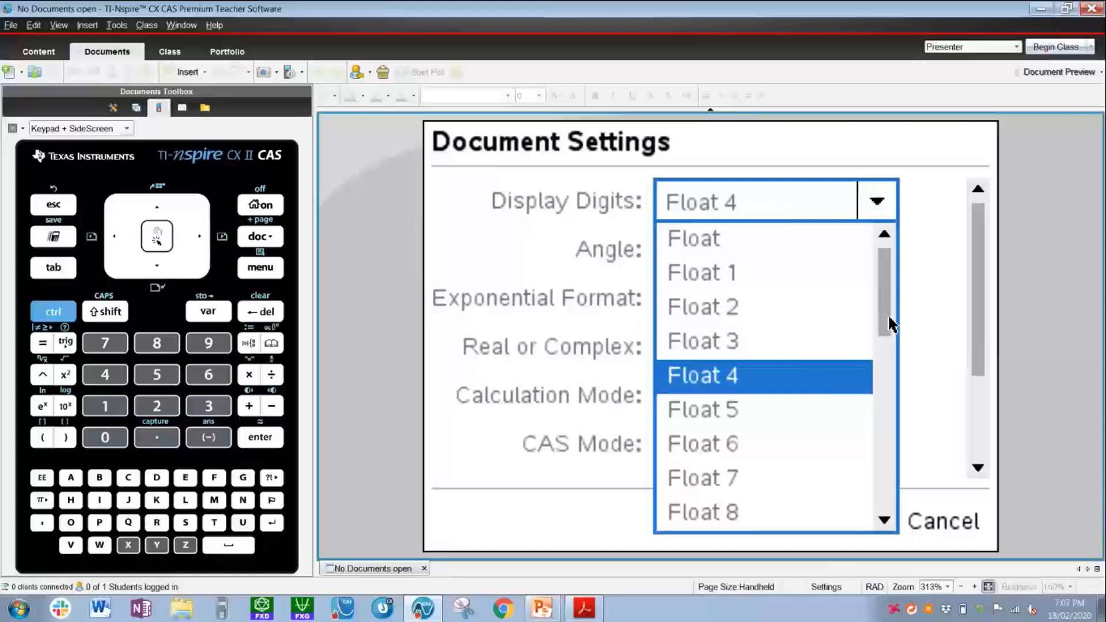
{"action": "left_click_drag", "start_coordinate": [888, 318], "coordinate": [883, 428]}
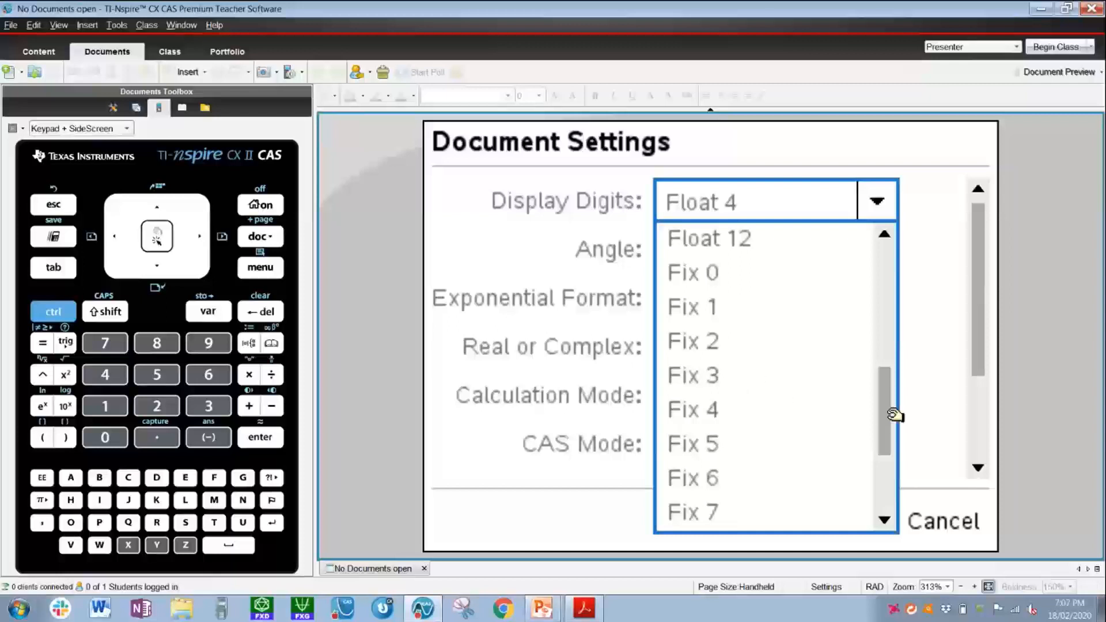
{"action": "scroll", "coordinate": [806, 392], "scroll_direction": "down", "scroll_amount": 1}
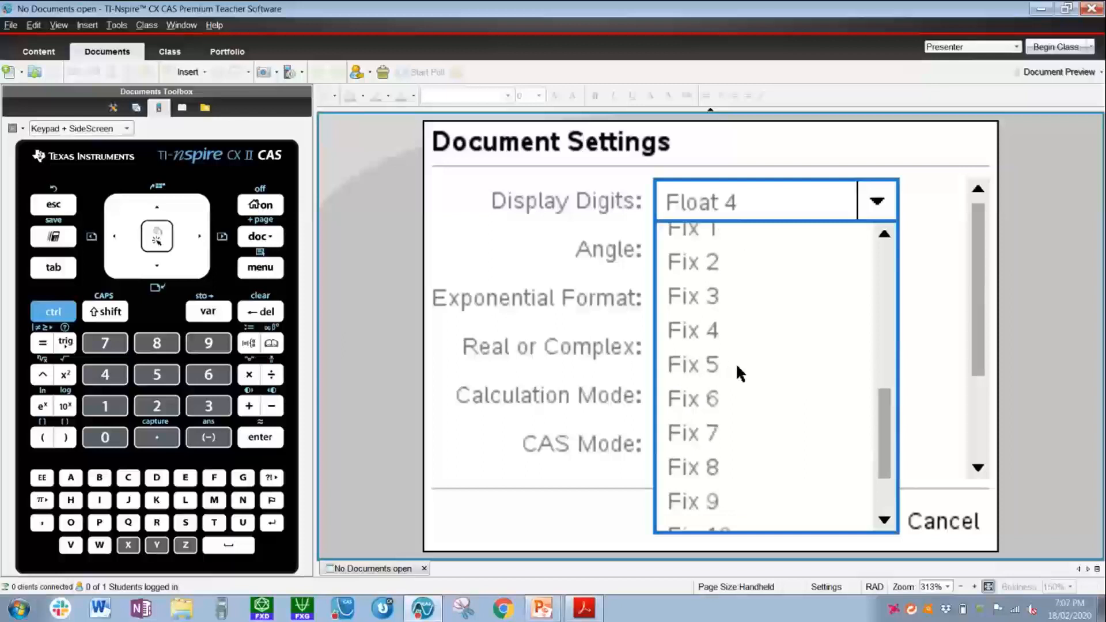
{"action": "left_click_drag", "start_coordinate": [890, 425], "coordinate": [884, 235]}
{"action": "left_click", "coordinate": [710, 233]}
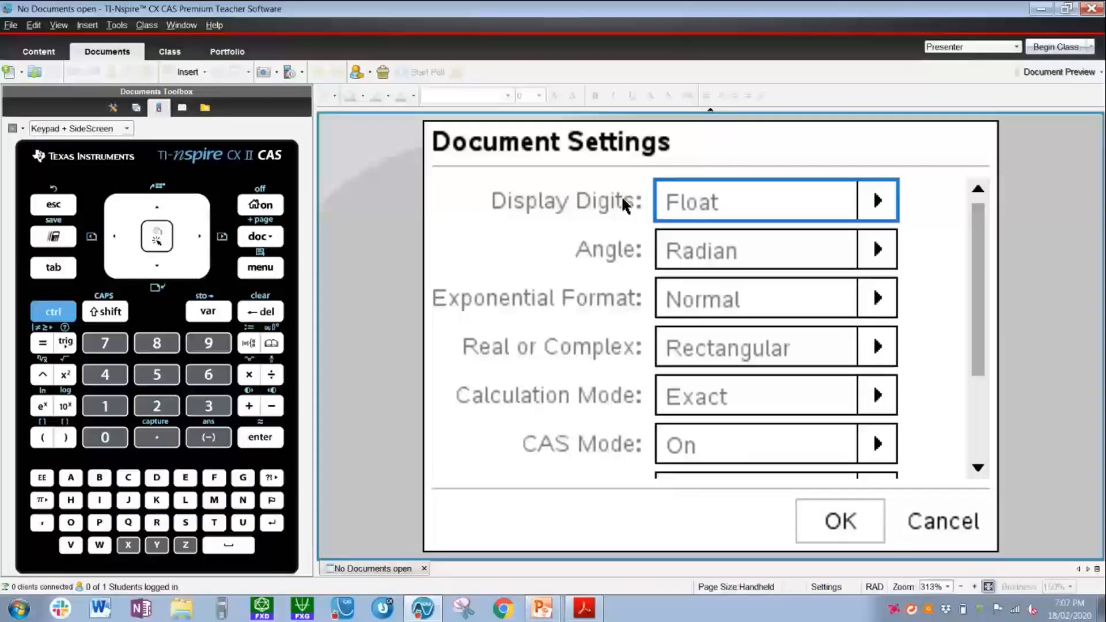
Switch the Angle setting to Degree and back to Radian
{"action": "left_click", "coordinate": [734, 255]}
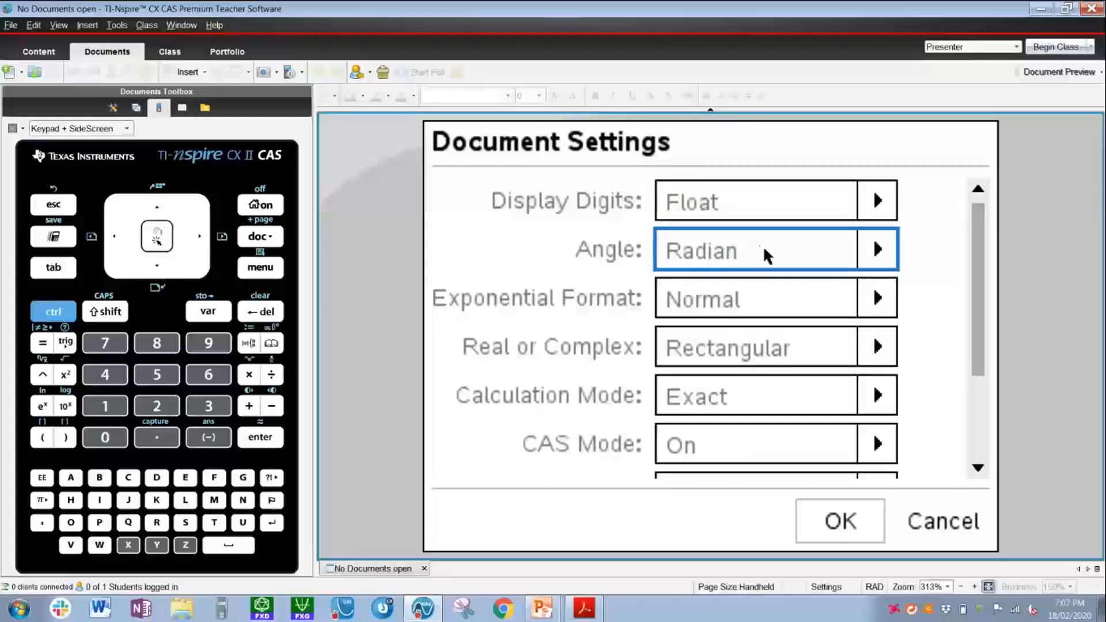
{"action": "left_click", "coordinate": [835, 243]}
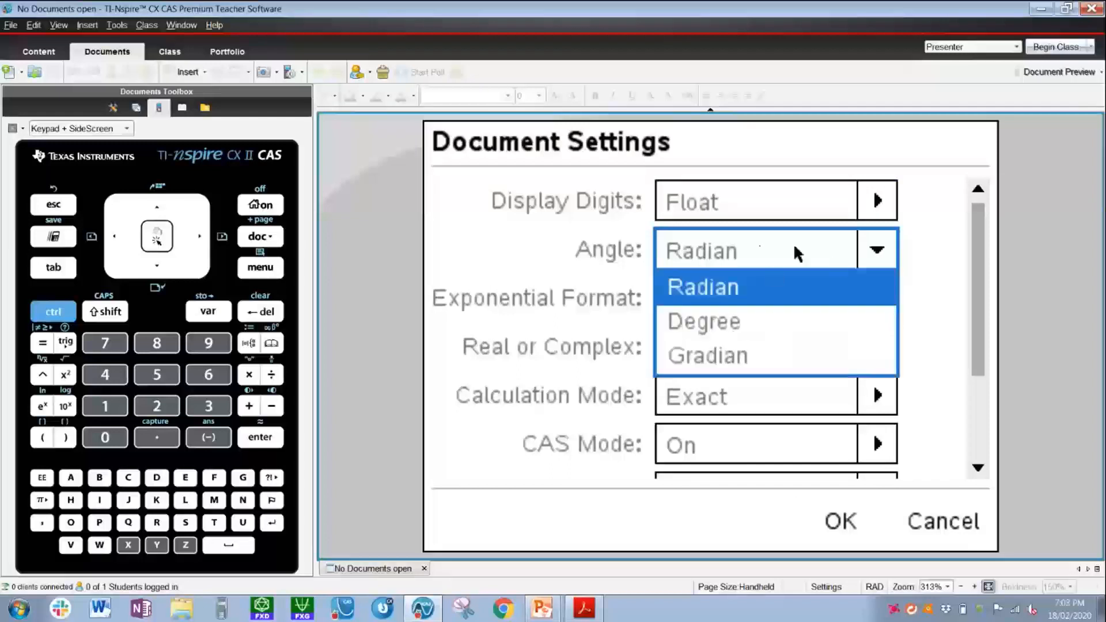
{"action": "left_click", "coordinate": [708, 322]}
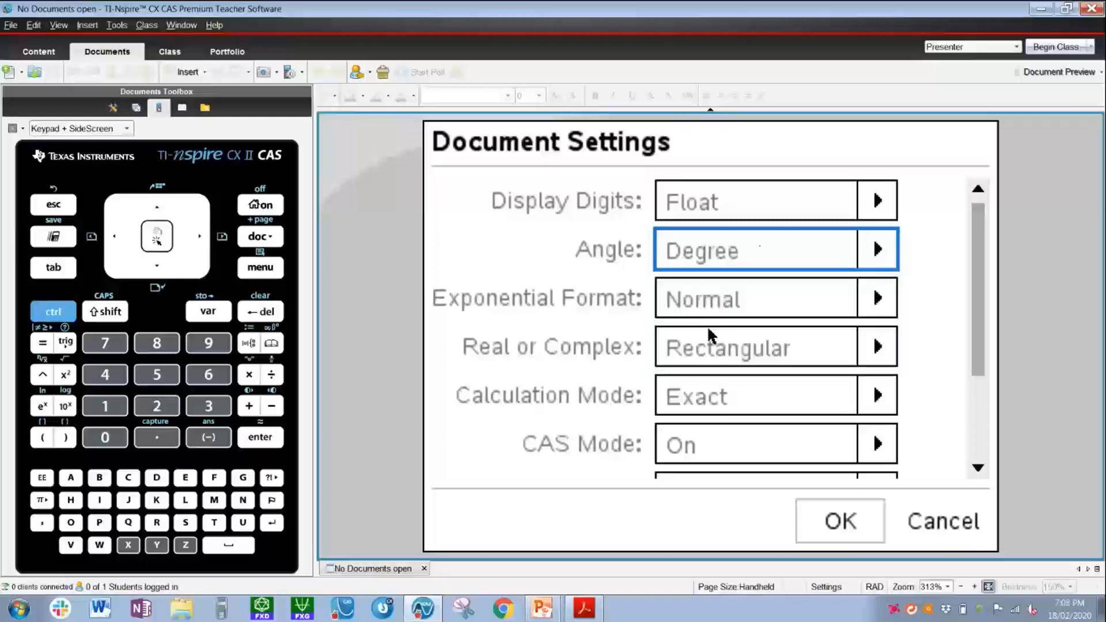
{"action": "left_click", "coordinate": [741, 244]}
{"action": "left_click", "coordinate": [708, 285]}
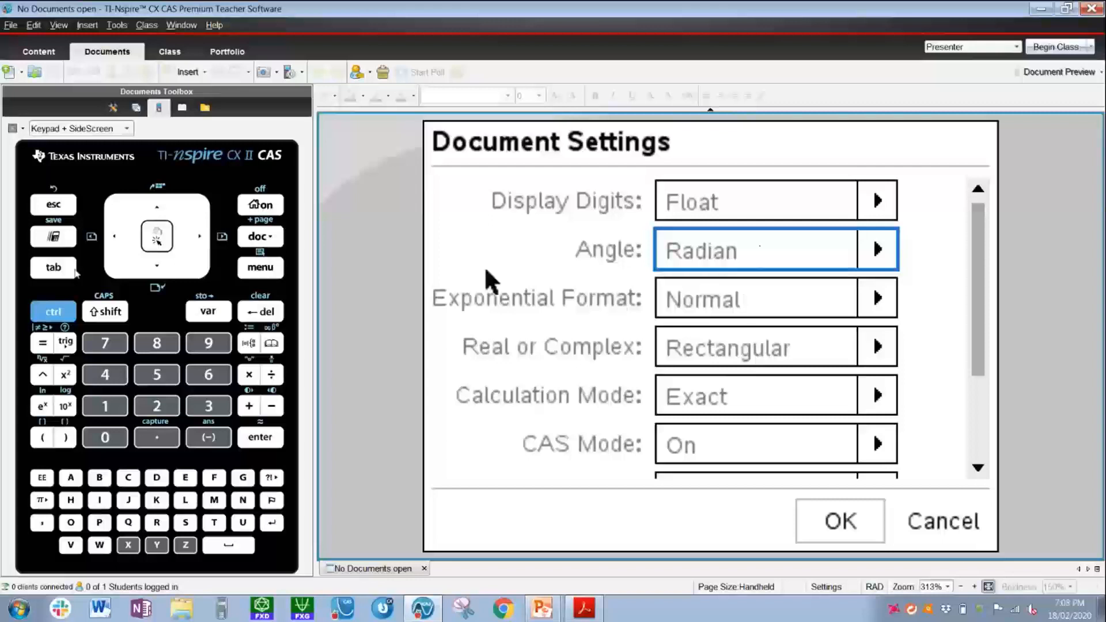
Move through the settings to Exponential Format and select Normal for it
{"action": "key", "text": "Tab"}
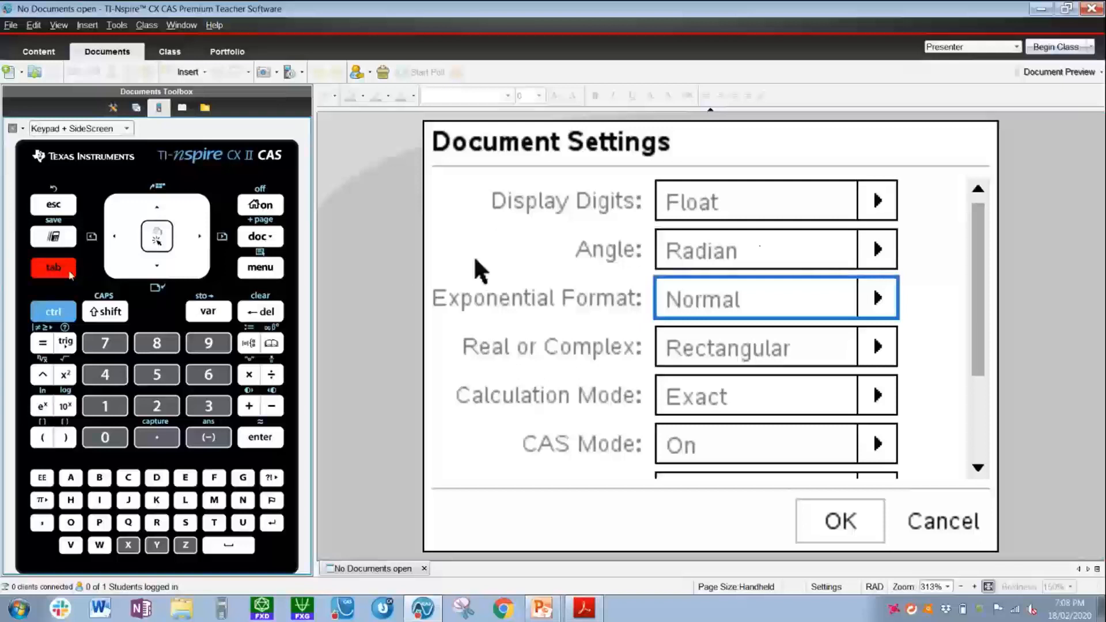
{"action": "left_click", "coordinate": [69, 276]}
{"action": "left_click", "coordinate": [70, 275]}
{"action": "left_click", "coordinate": [69, 276]}
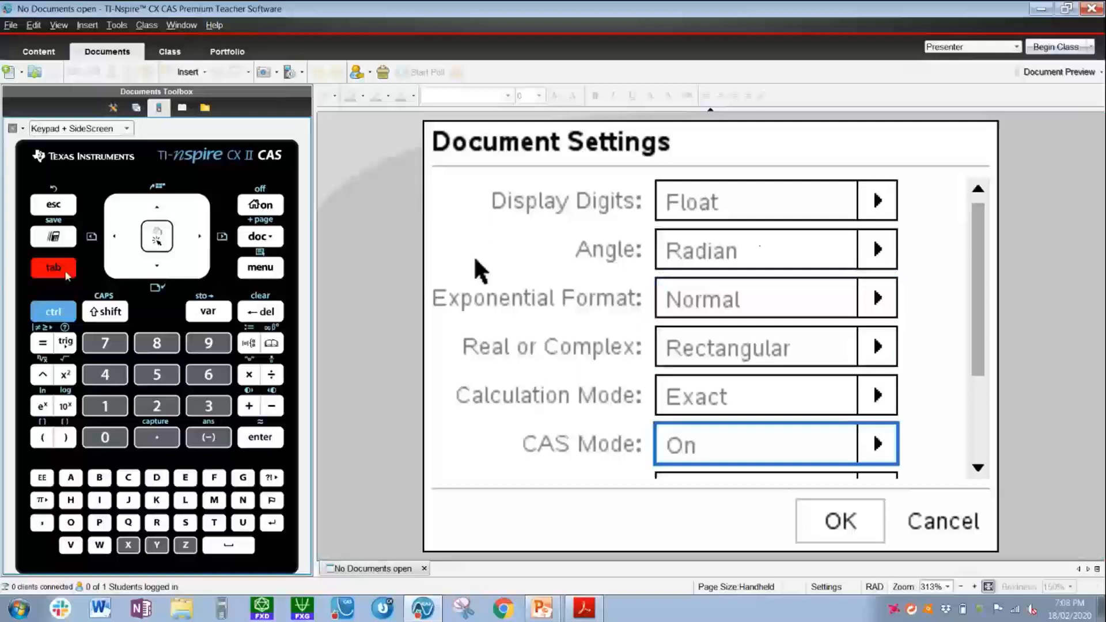
{"action": "left_click", "coordinate": [162, 194]}
{"action": "left_click", "coordinate": [162, 195]}
{"action": "left_click", "coordinate": [162, 194]}
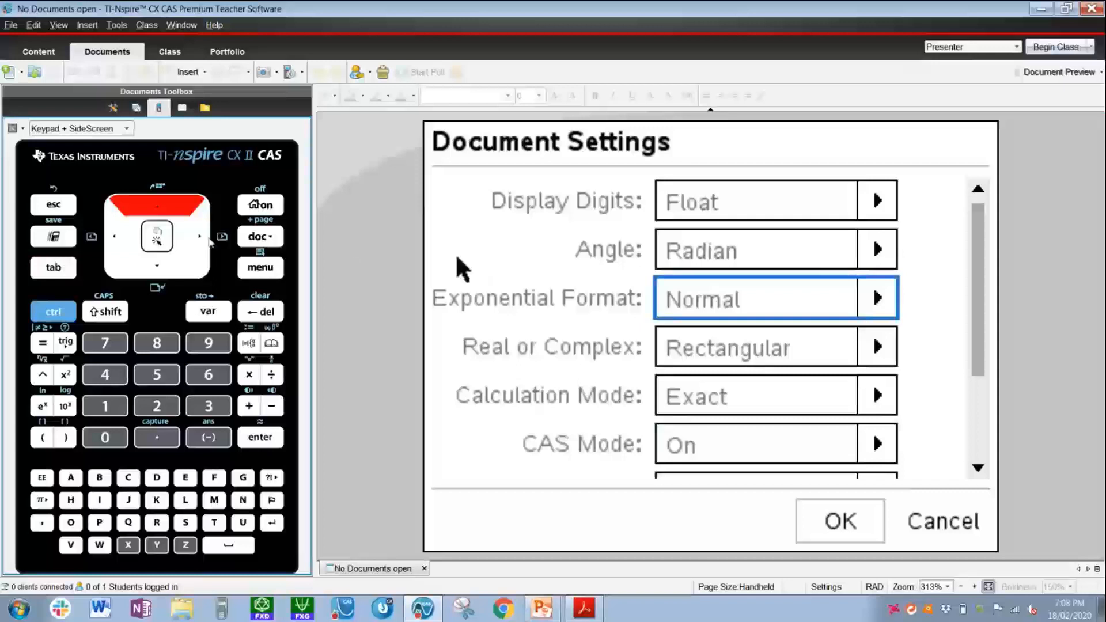
{"action": "left_click", "coordinate": [201, 241]}
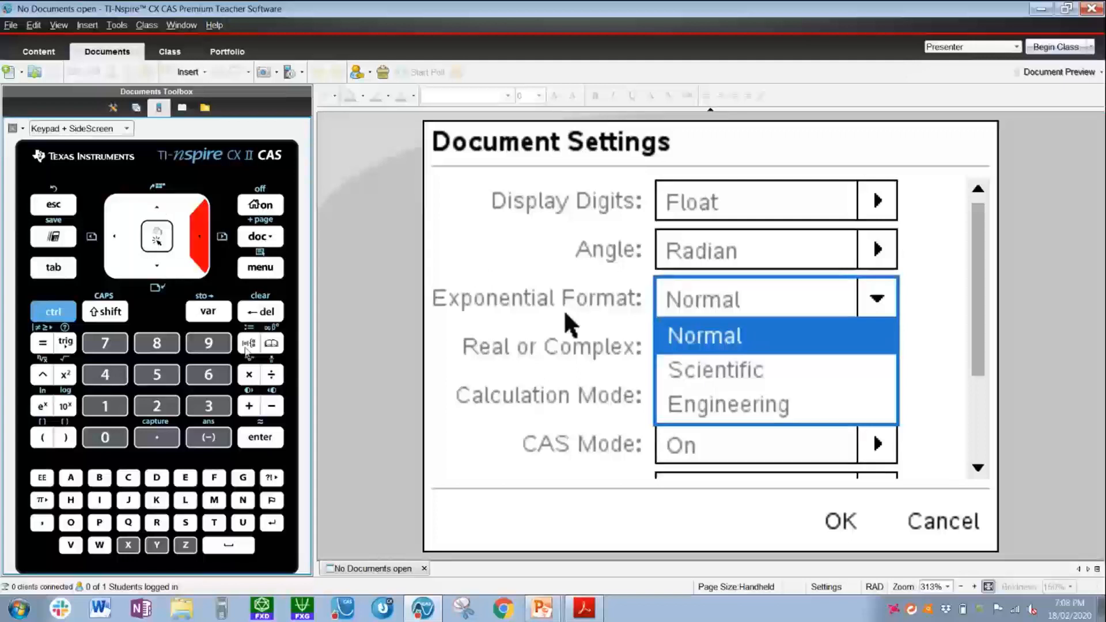
{"action": "left_click", "coordinate": [156, 239]}
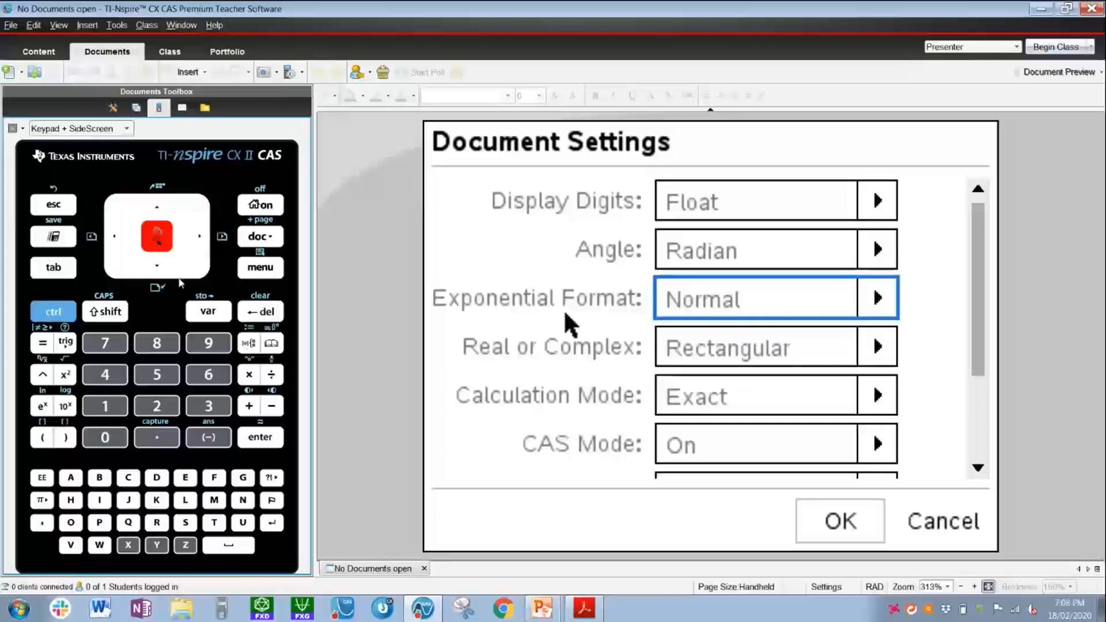
Switch the Real or Complex setting to Real and back to Rectangular
{"action": "left_click", "coordinate": [156, 266]}
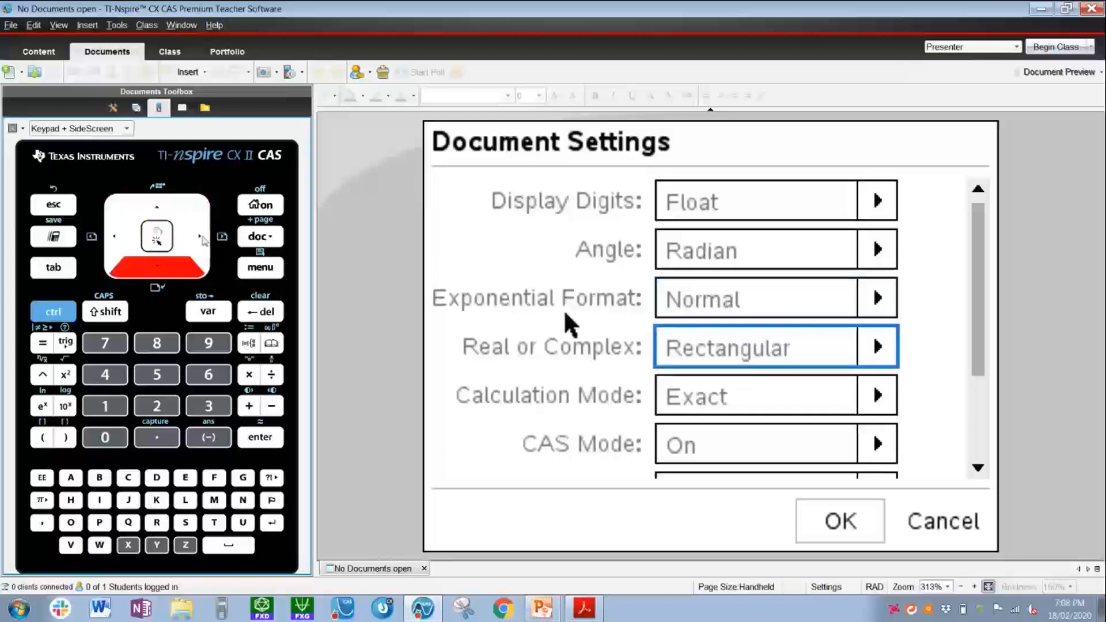
{"action": "left_click", "coordinate": [202, 239]}
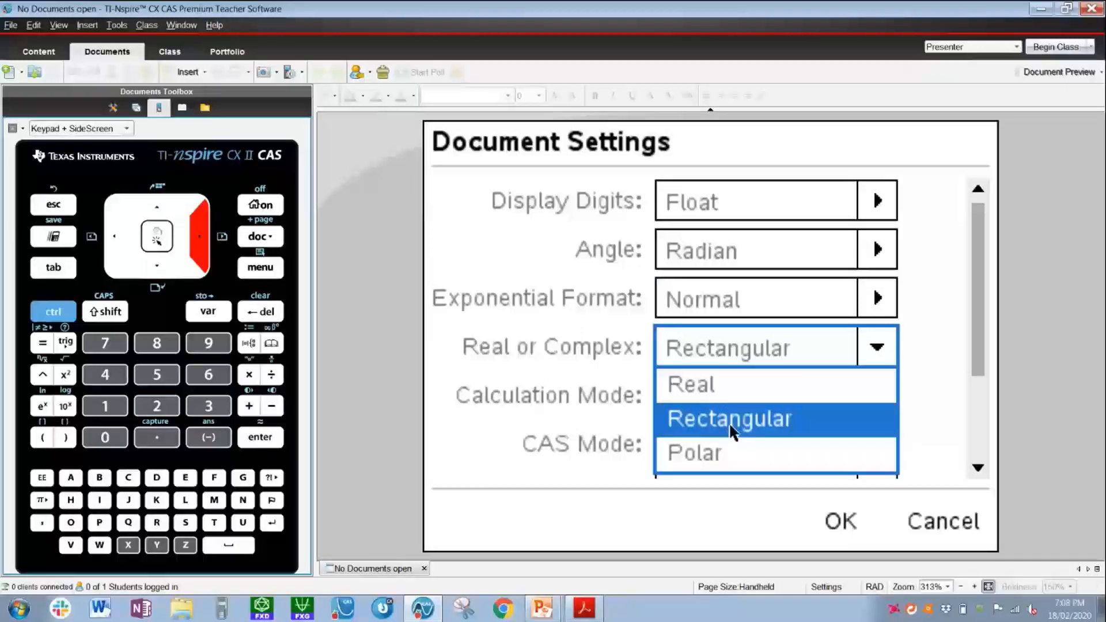
{"action": "left_click", "coordinate": [160, 208]}
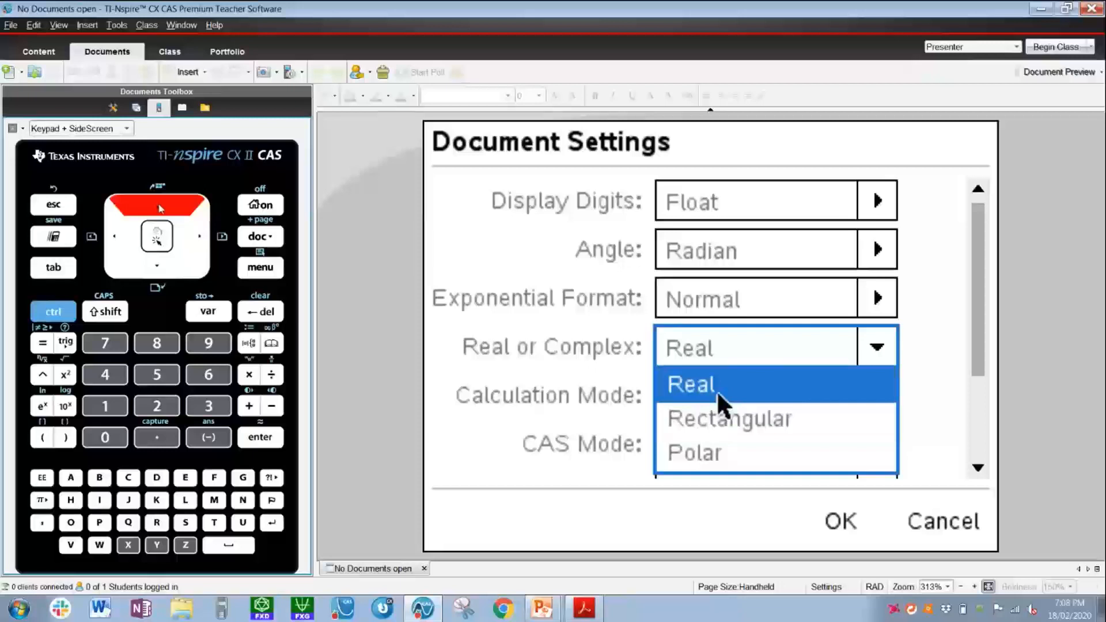
{"action": "left_click", "coordinate": [673, 373]}
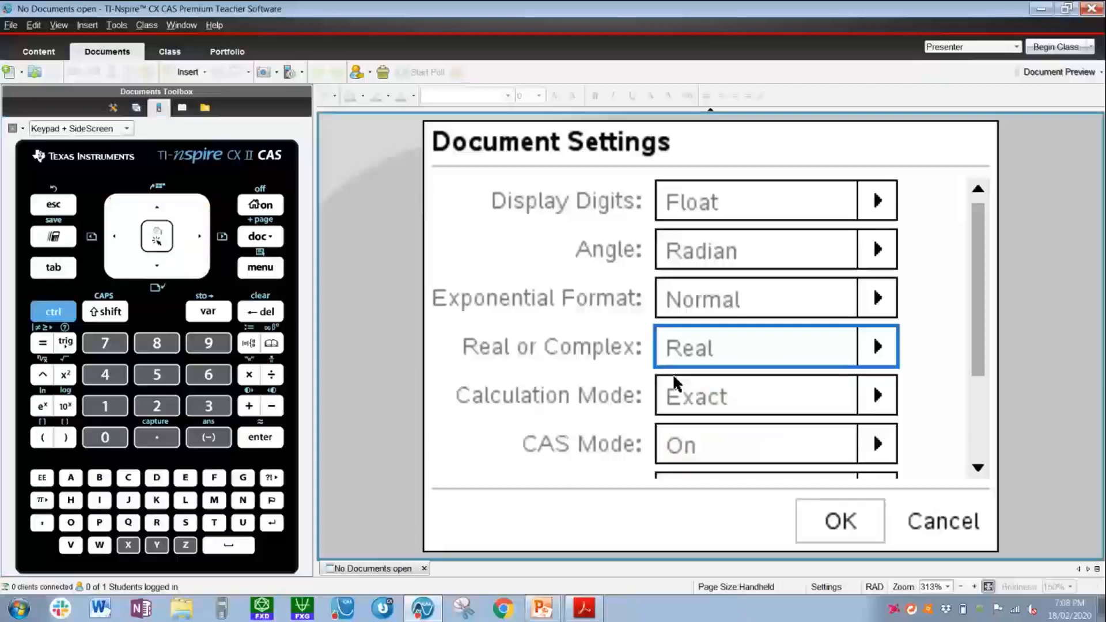
{"action": "key", "text": "Right"}
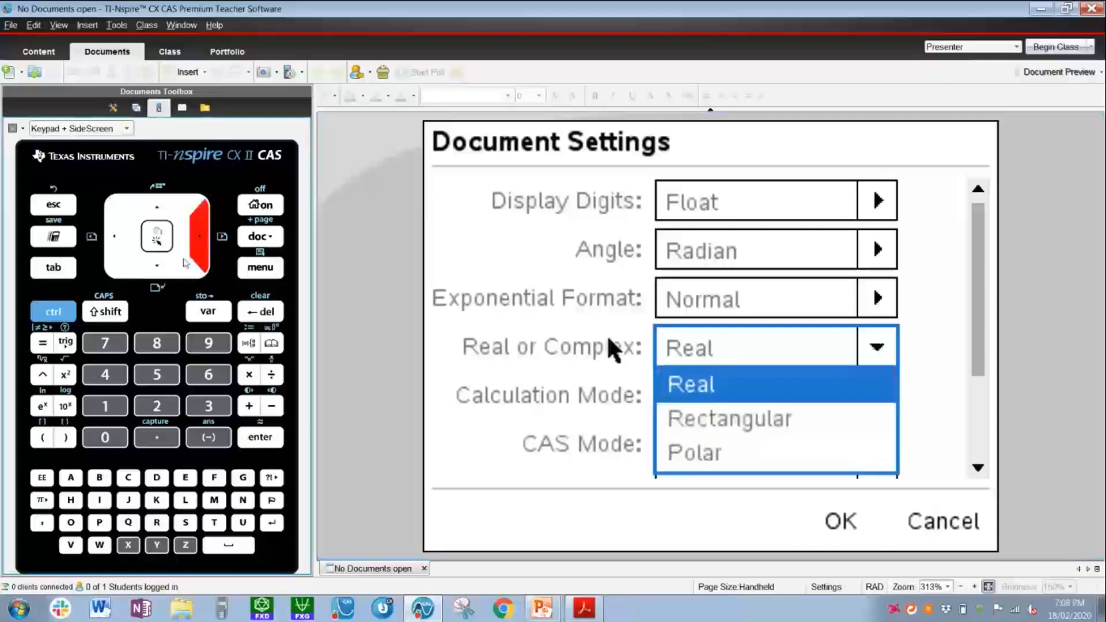
{"action": "key", "text": "Down"}
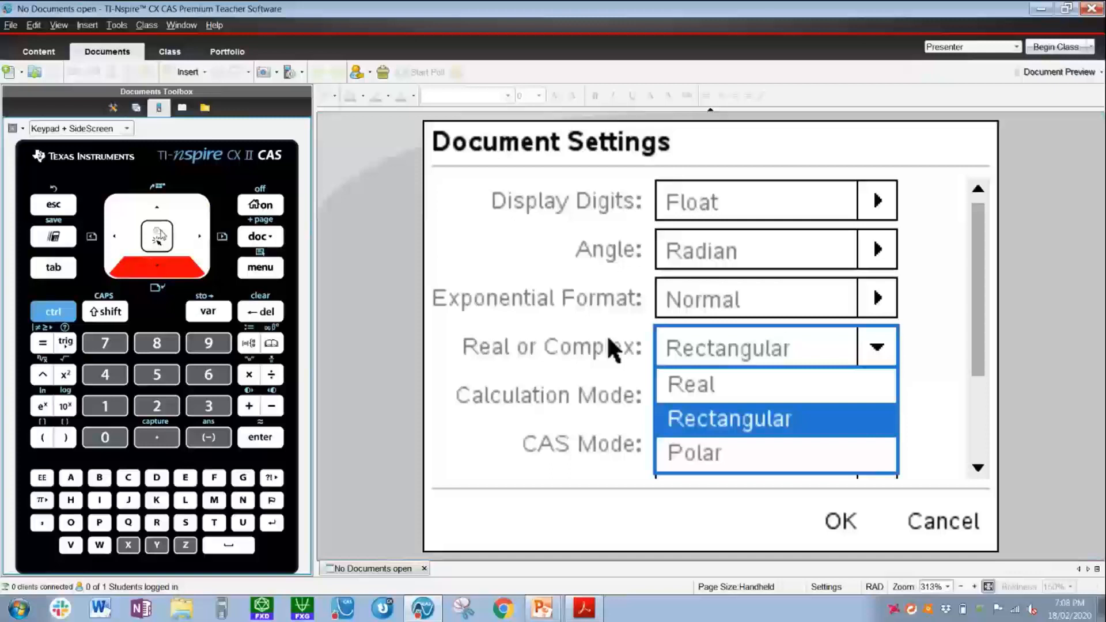
{"action": "left_click", "coordinate": [709, 426]}
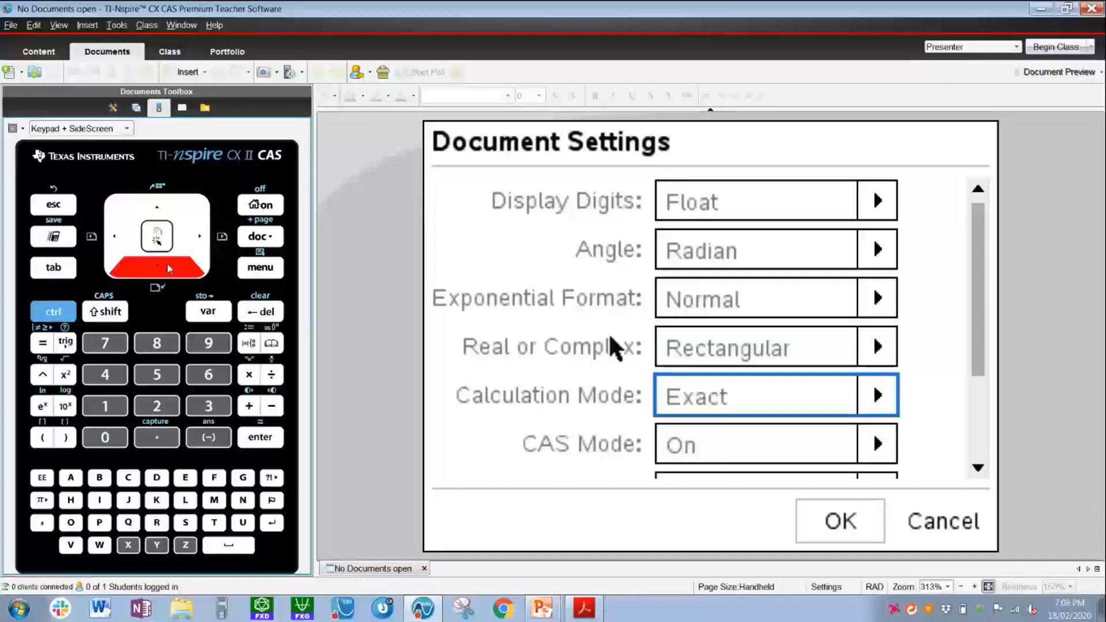
Switch the Calculation Mode setting back and forth between Auto and Exact, finishing on Exact
{"action": "left_click", "coordinate": [197, 237]}
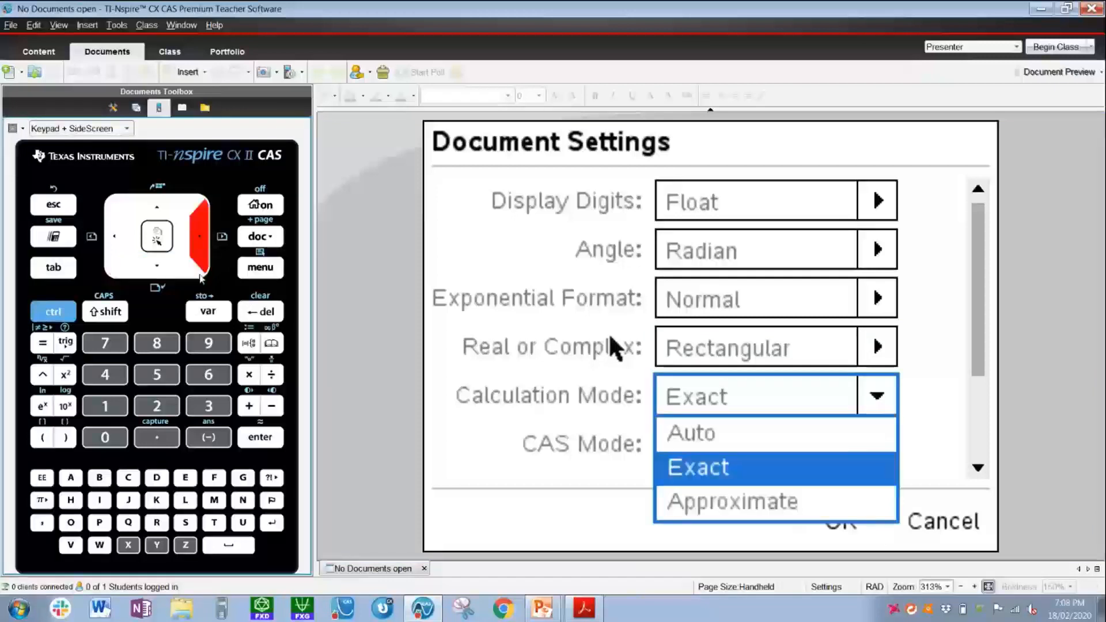
{"action": "left_click", "coordinate": [163, 208]}
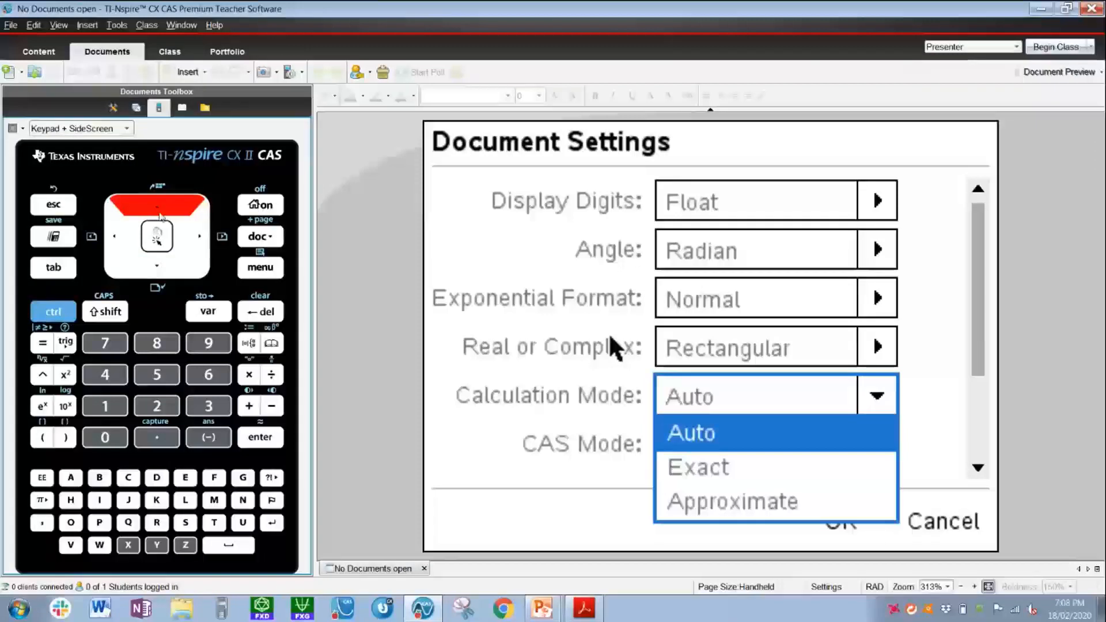
{"action": "left_click", "coordinate": [163, 271]}
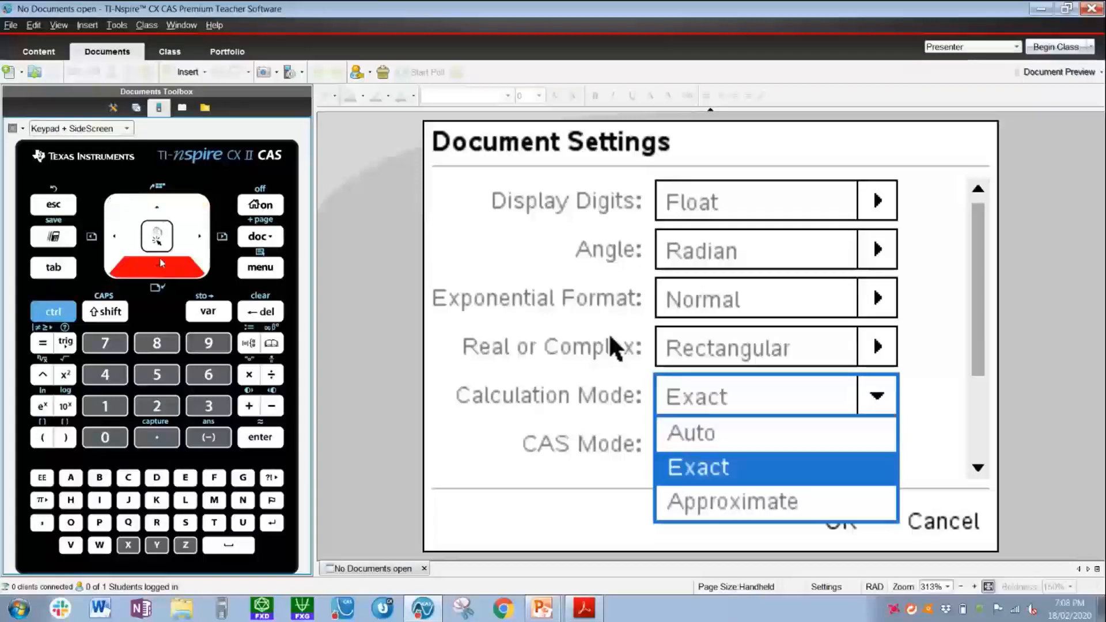
{"action": "left_click", "coordinate": [154, 209]}
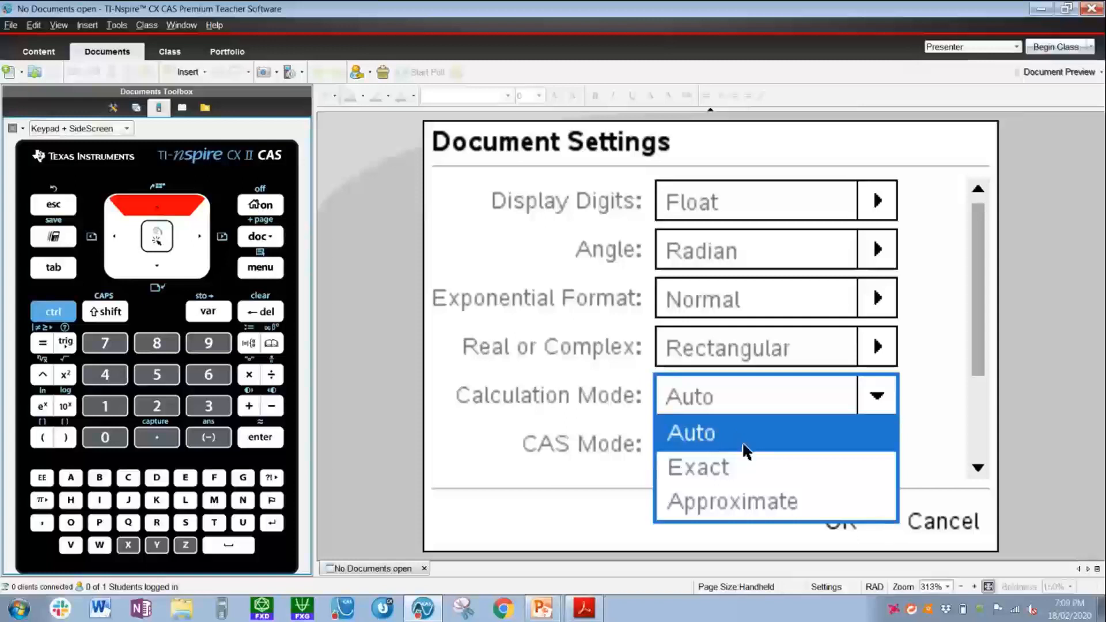
{"action": "key", "text": "Down"}
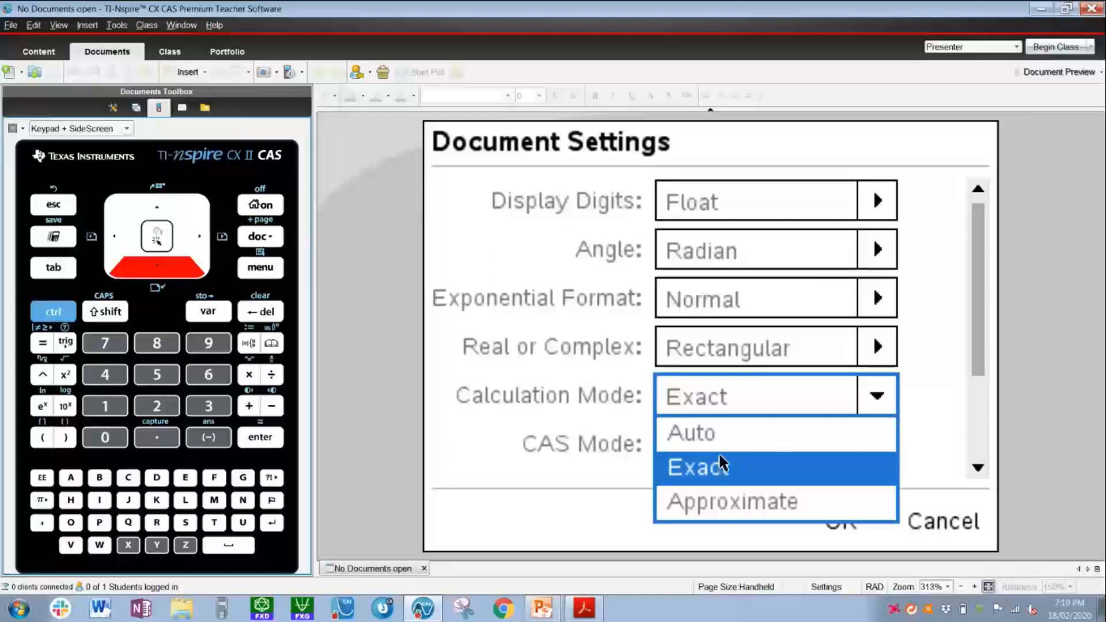
{"action": "key", "text": "Up"}
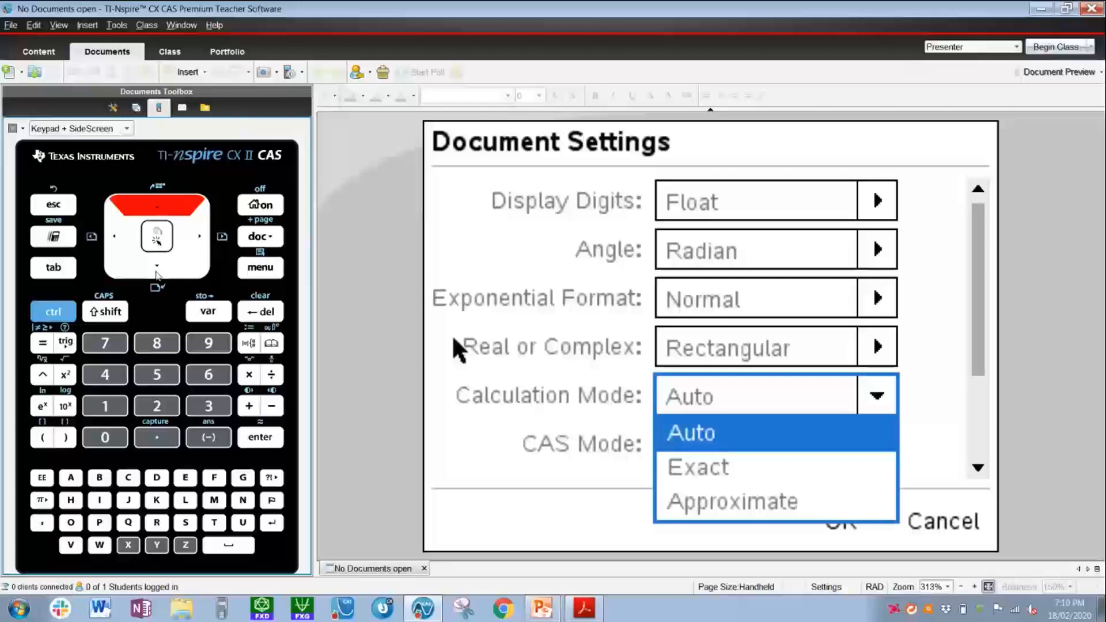
{"action": "key", "text": "Down"}
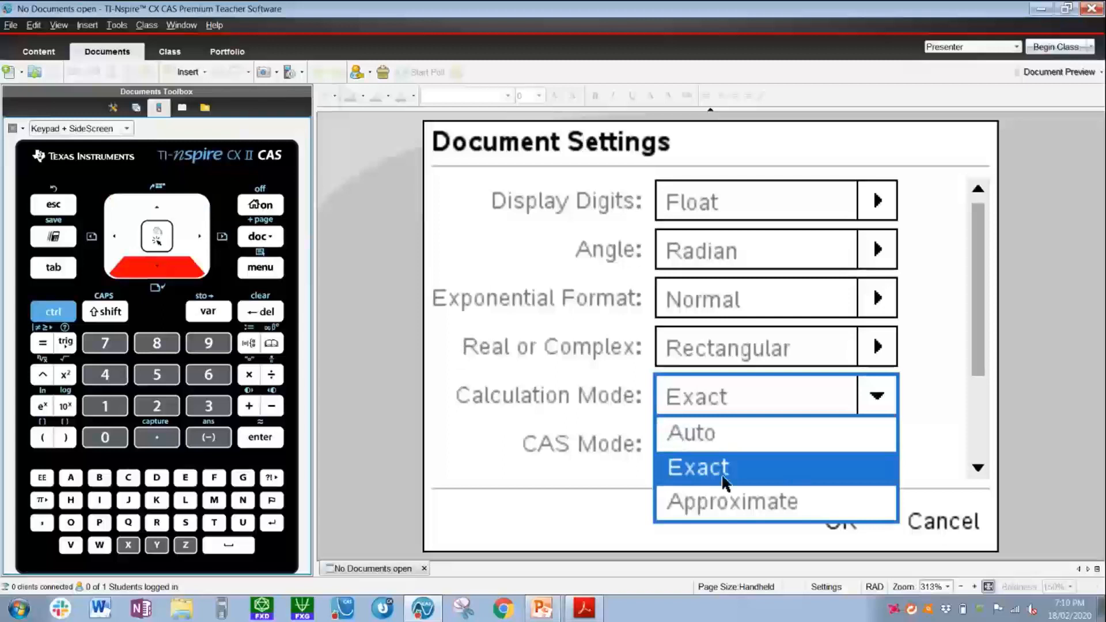
{"action": "key", "text": "Escape"}
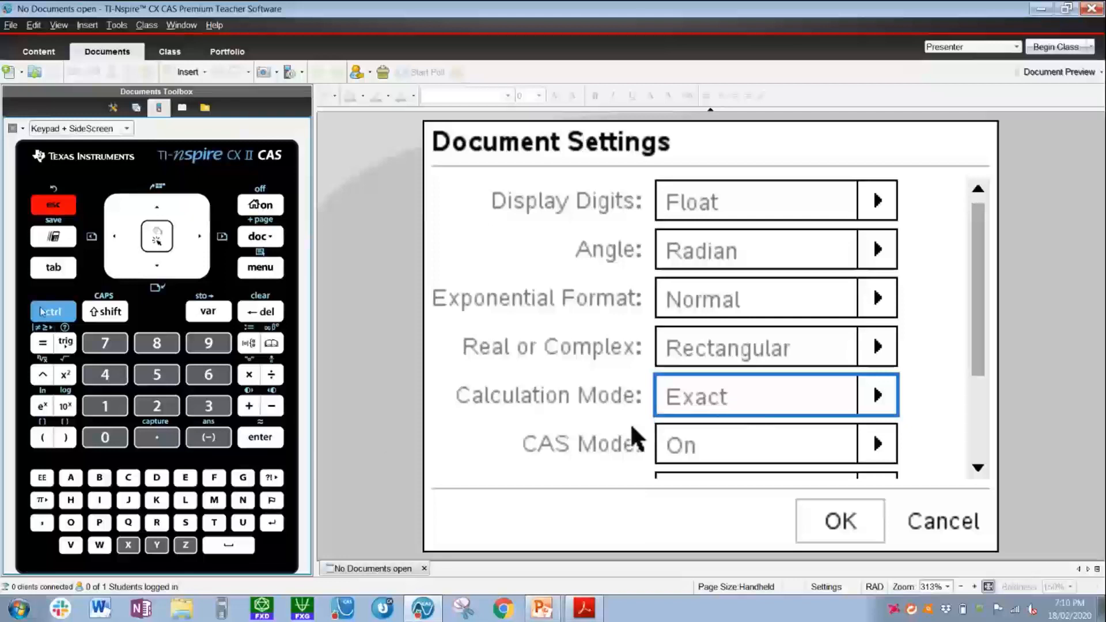
{"action": "key", "text": "ctrl"}
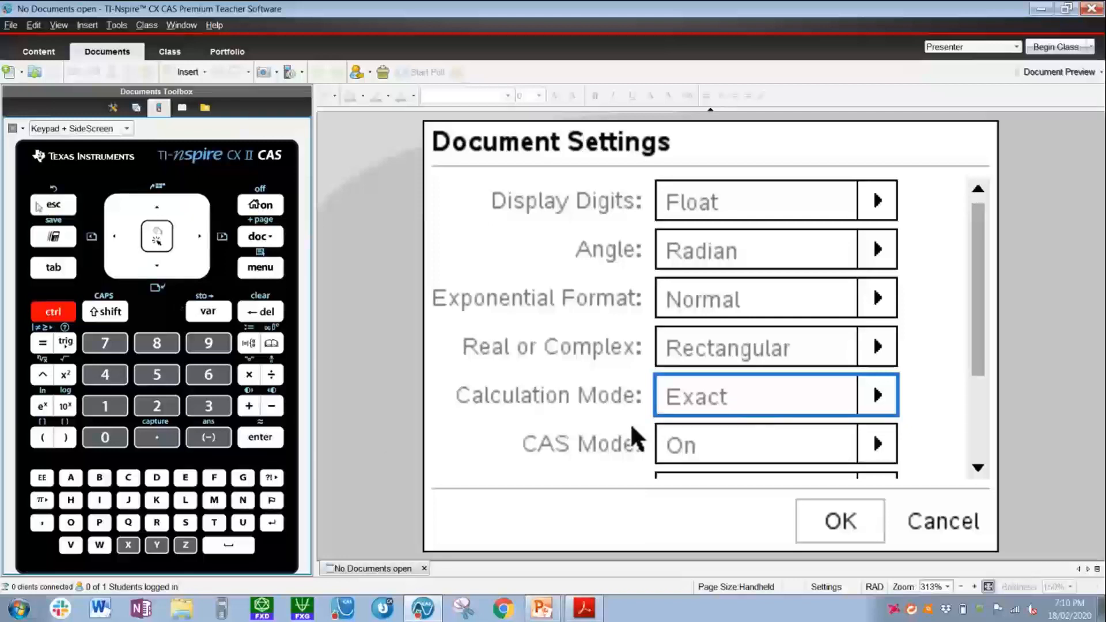
{"action": "left_click", "coordinate": [62, 213]}
Go through the Off and Exact Arithmetic options for CAS Mode and return it to On
{"action": "left_click", "coordinate": [159, 265]}
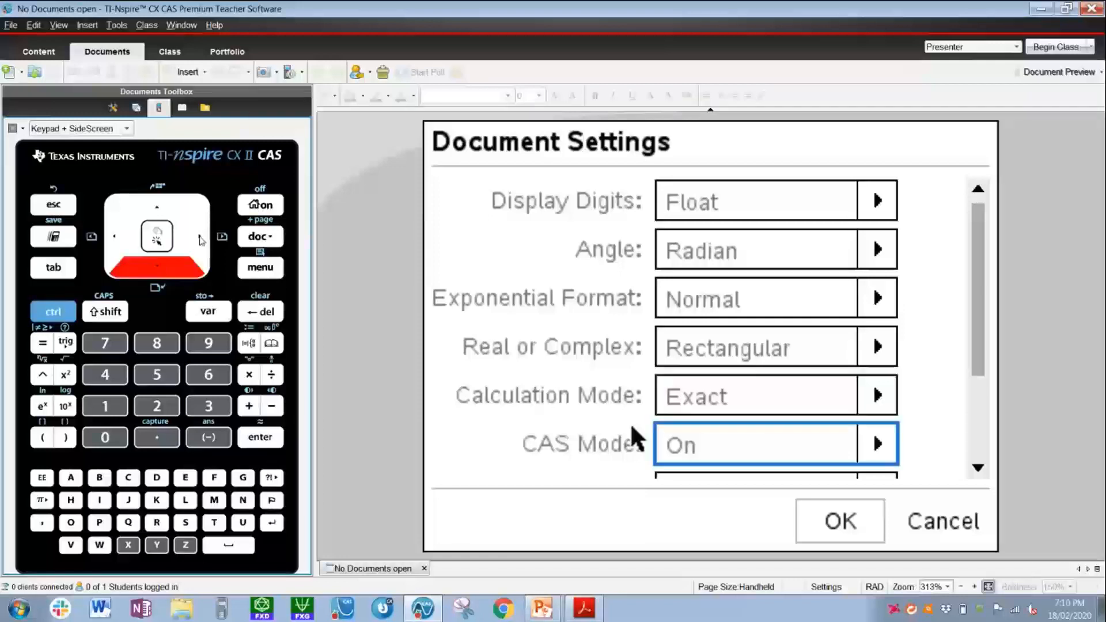
{"action": "left_click", "coordinate": [200, 239]}
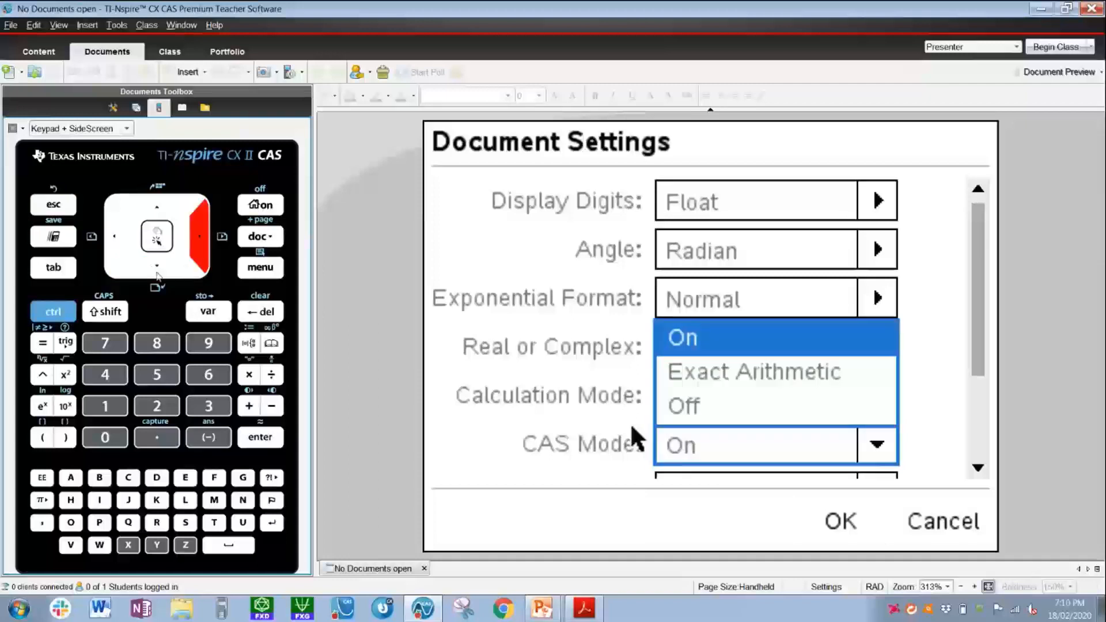
{"action": "left_click", "coordinate": [161, 272]}
{"action": "left_click", "coordinate": [161, 271]}
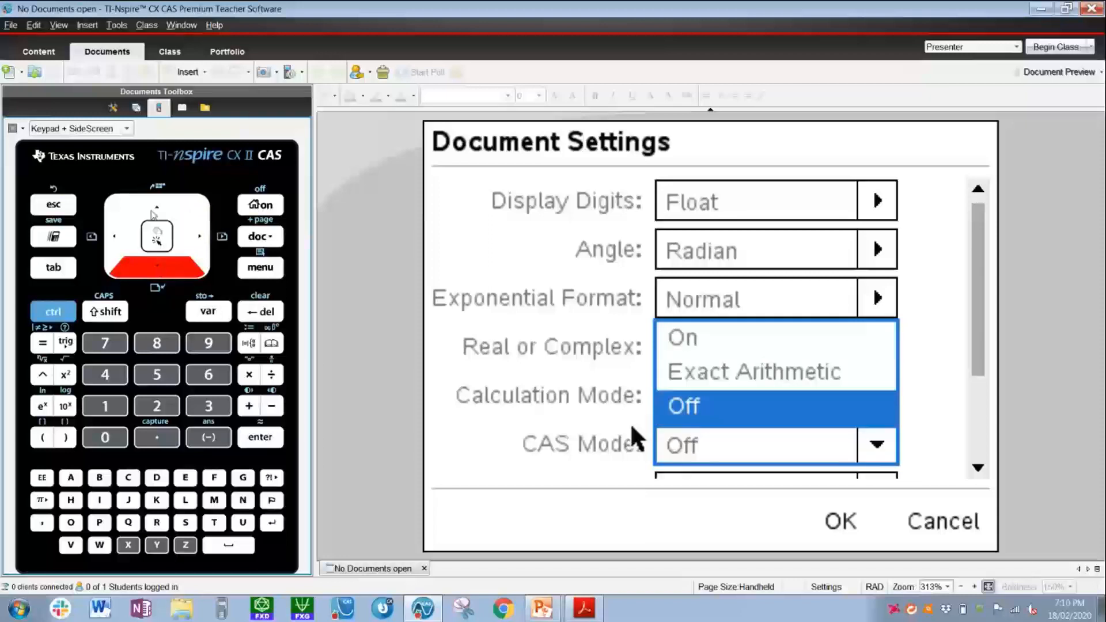
{"action": "left_click", "coordinate": [157, 214]}
{"action": "key", "text": "Up"}
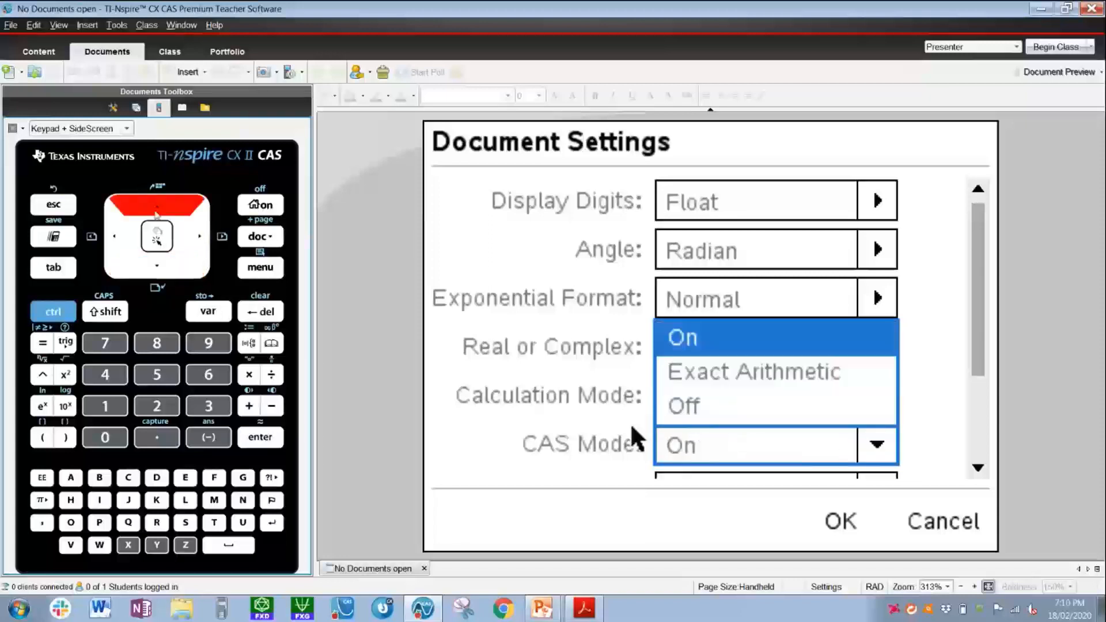
{"action": "key", "text": "Down"}
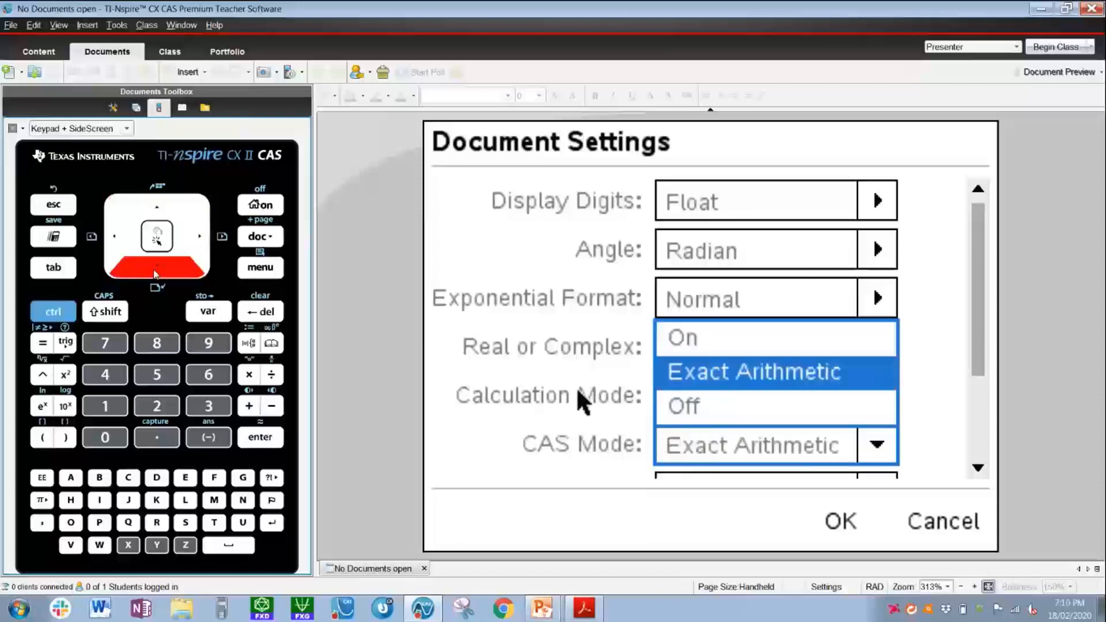
{"action": "left_click", "coordinate": [156, 272]}
{"action": "left_click", "coordinate": [156, 213]}
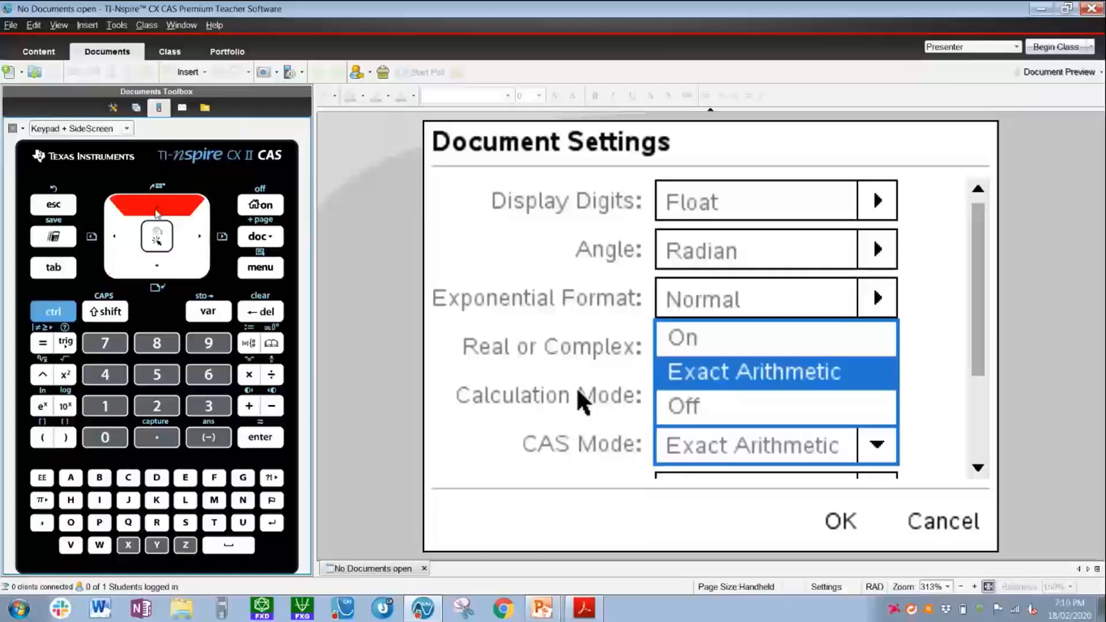
{"action": "left_click", "coordinate": [156, 213]}
{"action": "left_click", "coordinate": [168, 253]}
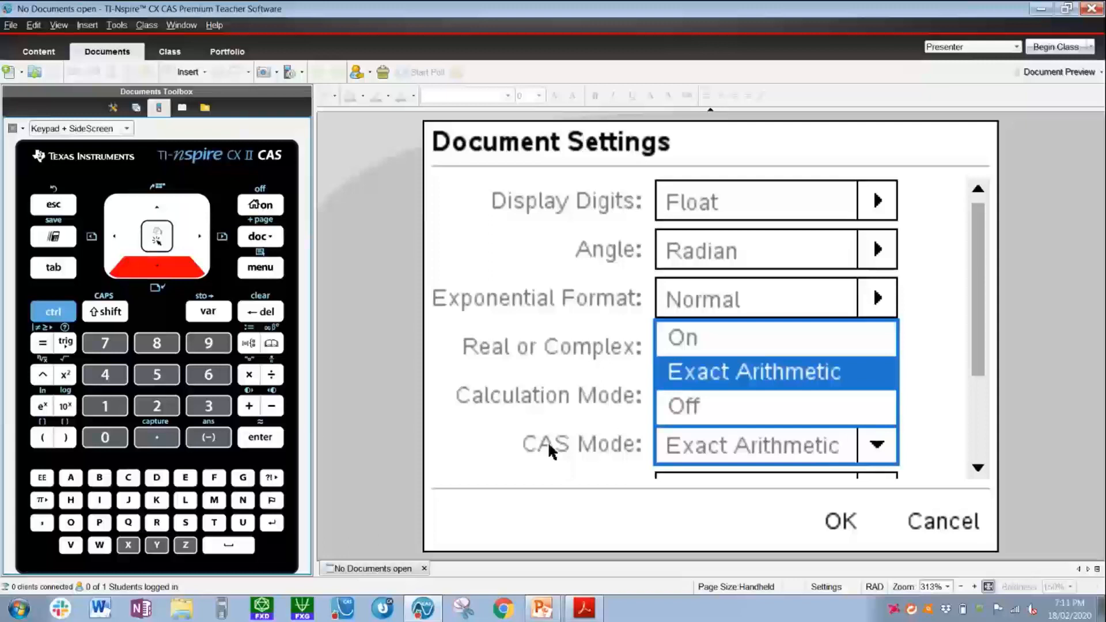
{"action": "key", "text": "Up"}
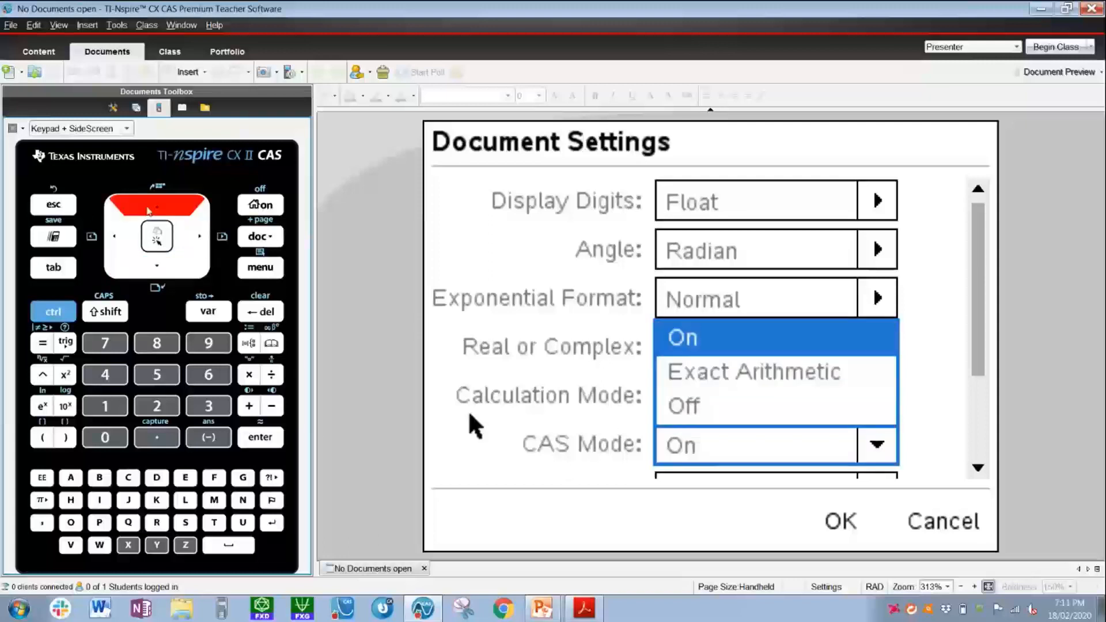
{"action": "left_click", "coordinate": [75, 206]}
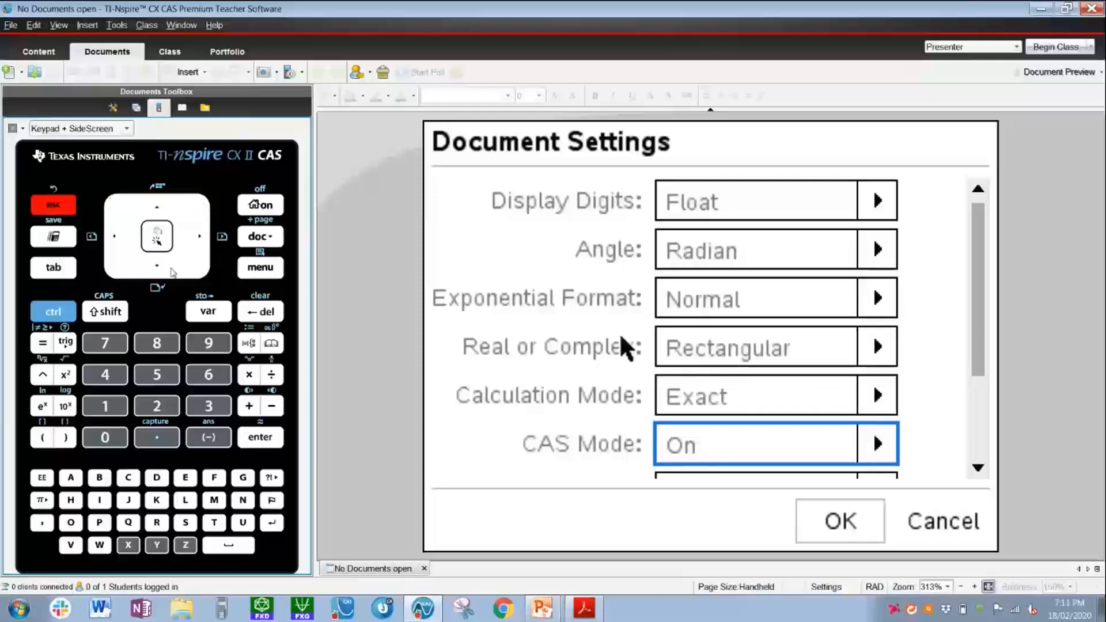
{"action": "left_click", "coordinate": [202, 241]}
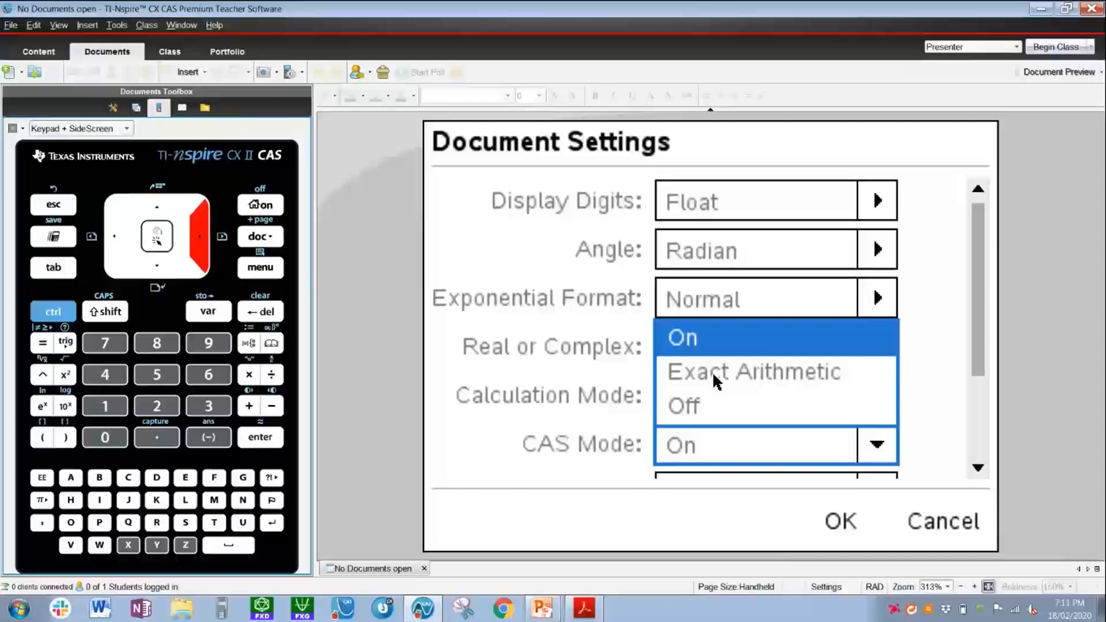
{"action": "key", "text": "Escape"}
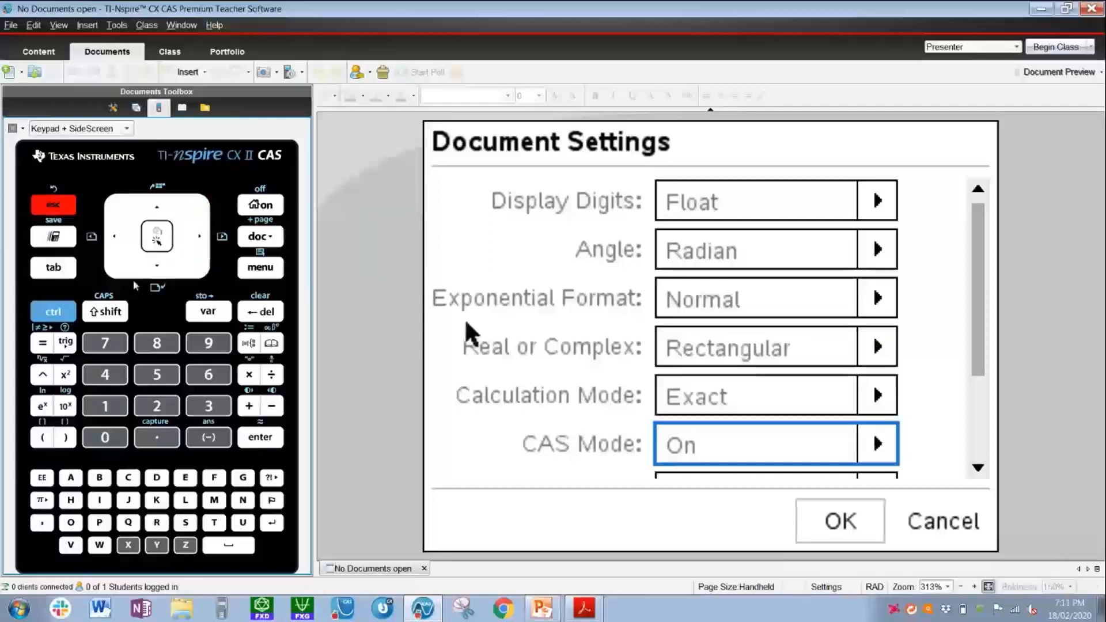
Review the Vector Format options and select Rectangular
{"action": "key", "text": "Down"}
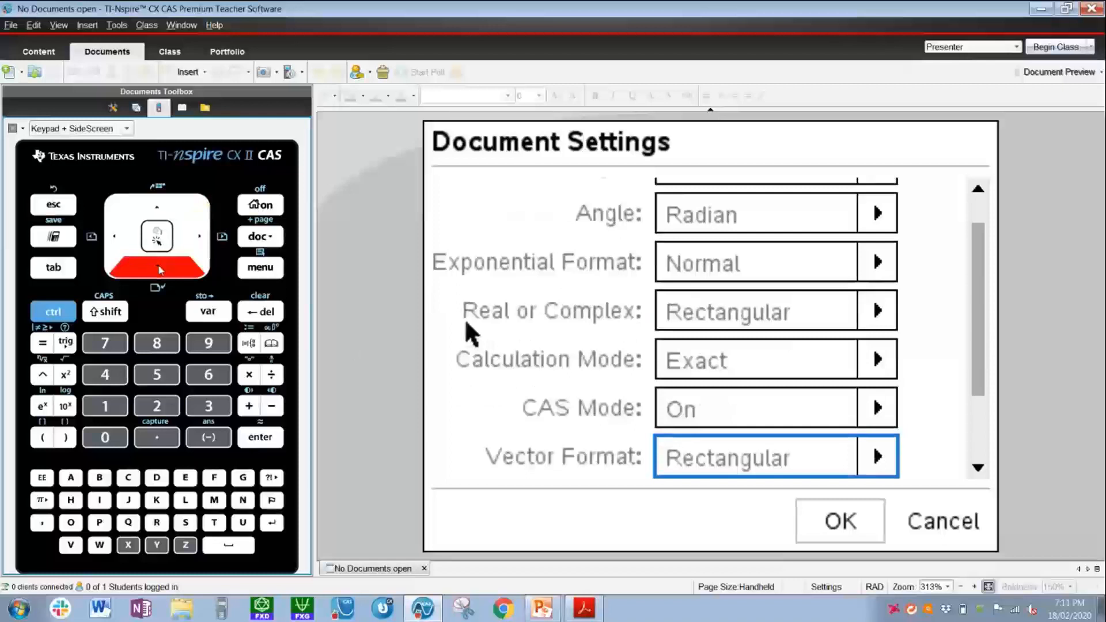
{"action": "key", "text": "Right"}
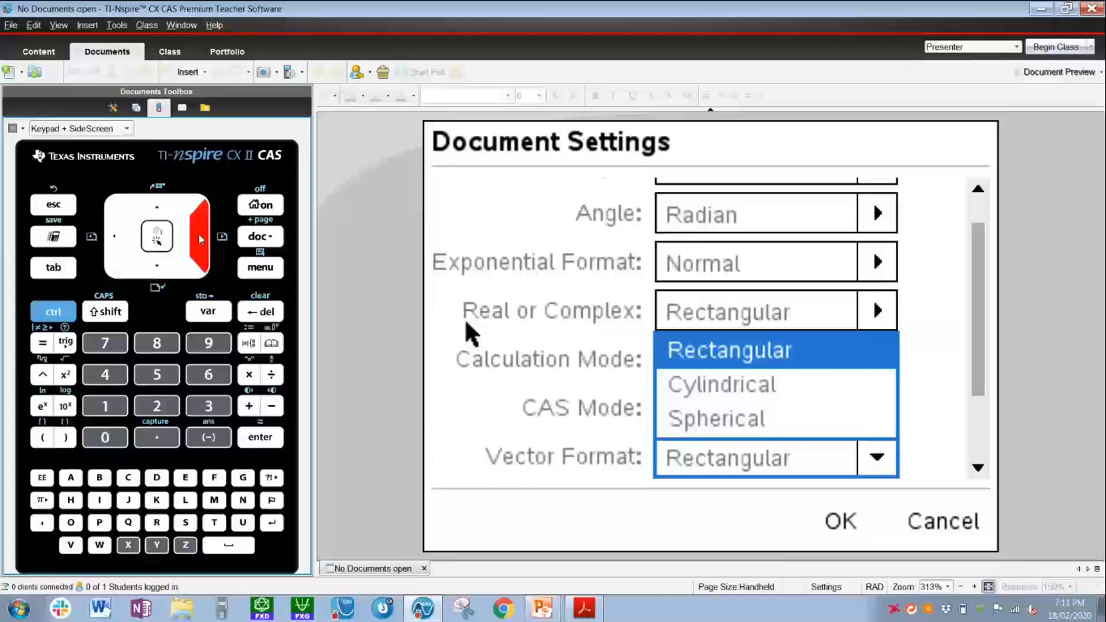
{"action": "left_click", "coordinate": [717, 344]}
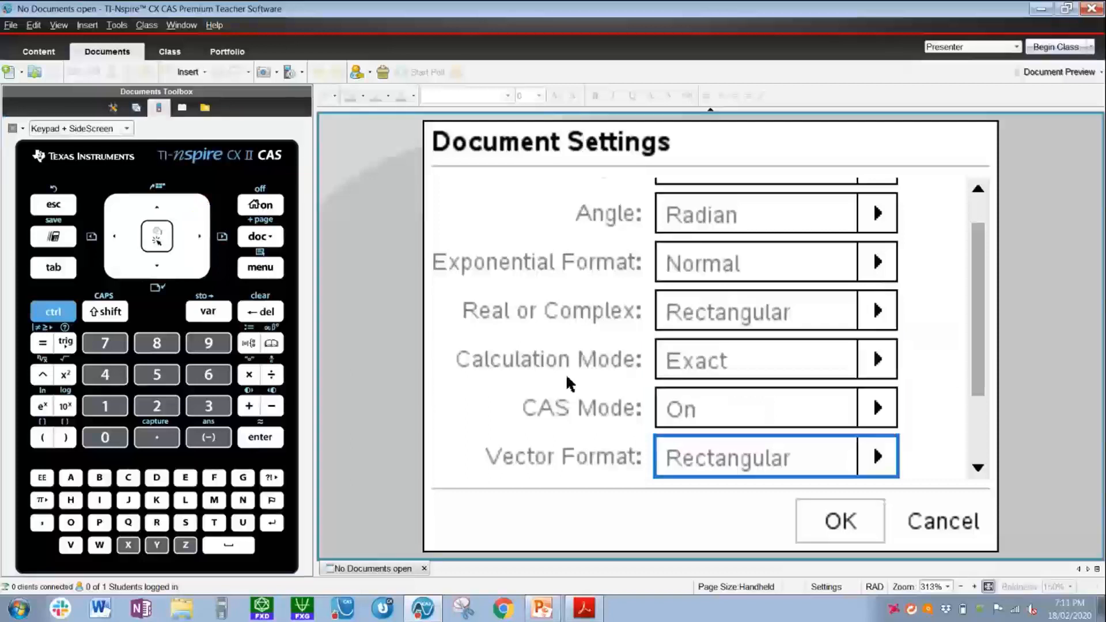
View the Base options while keeping Decimal, and select SI as the Unit System
{"action": "left_click_drag", "start_coordinate": [977, 363], "coordinate": [931, 436]}
{"action": "left_click", "coordinate": [876, 410]}
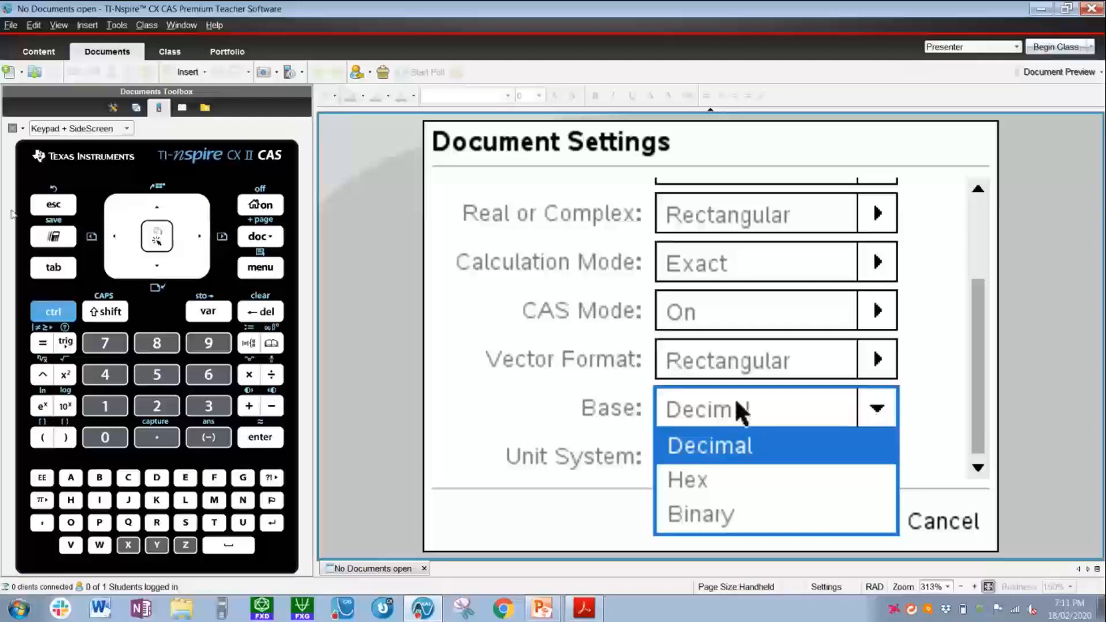
{"action": "left_click", "coordinate": [53, 211]}
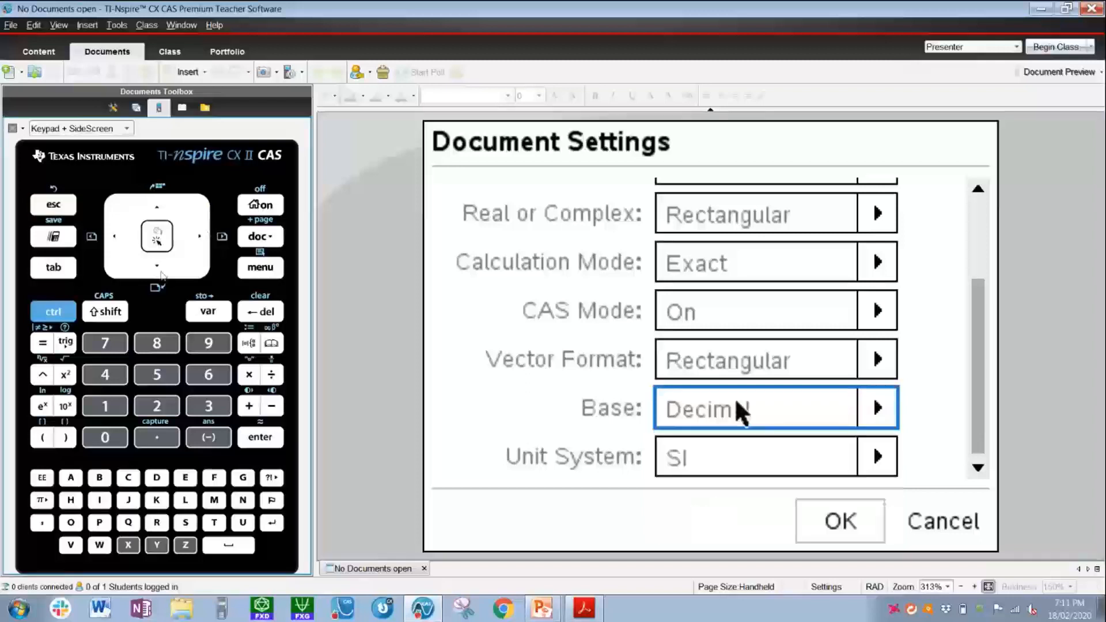
{"action": "left_click", "coordinate": [160, 269]}
{"action": "left_click", "coordinate": [200, 241]}
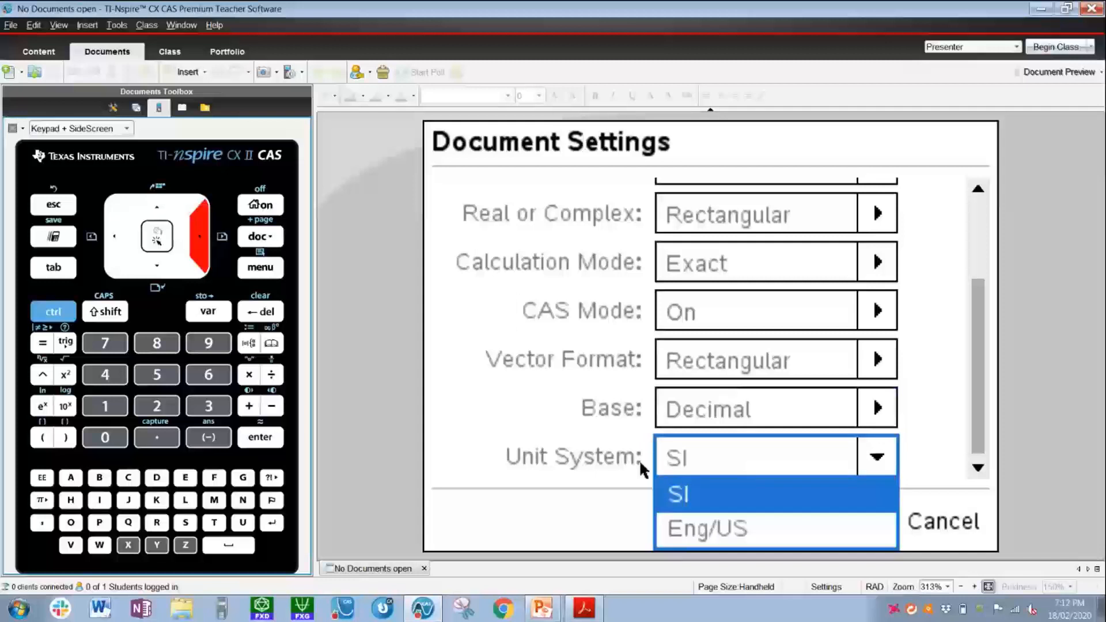
{"action": "left_click", "coordinate": [682, 488]}
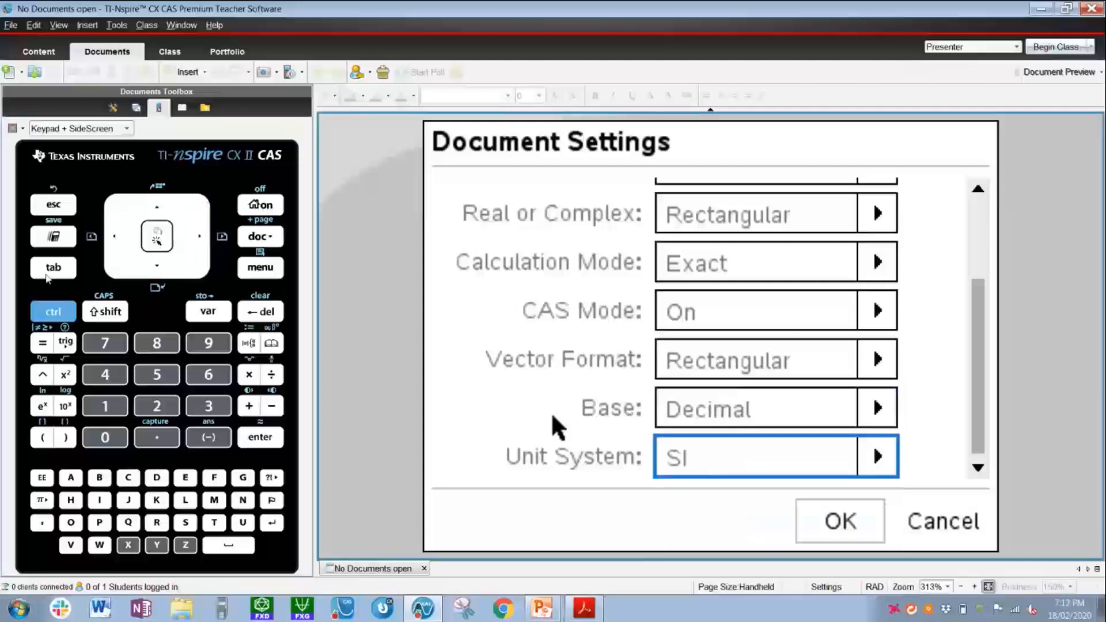
Cycle the focus through the Document Settings fields and accept the settings to return to the home screen
{"action": "key", "text": "Tab"}
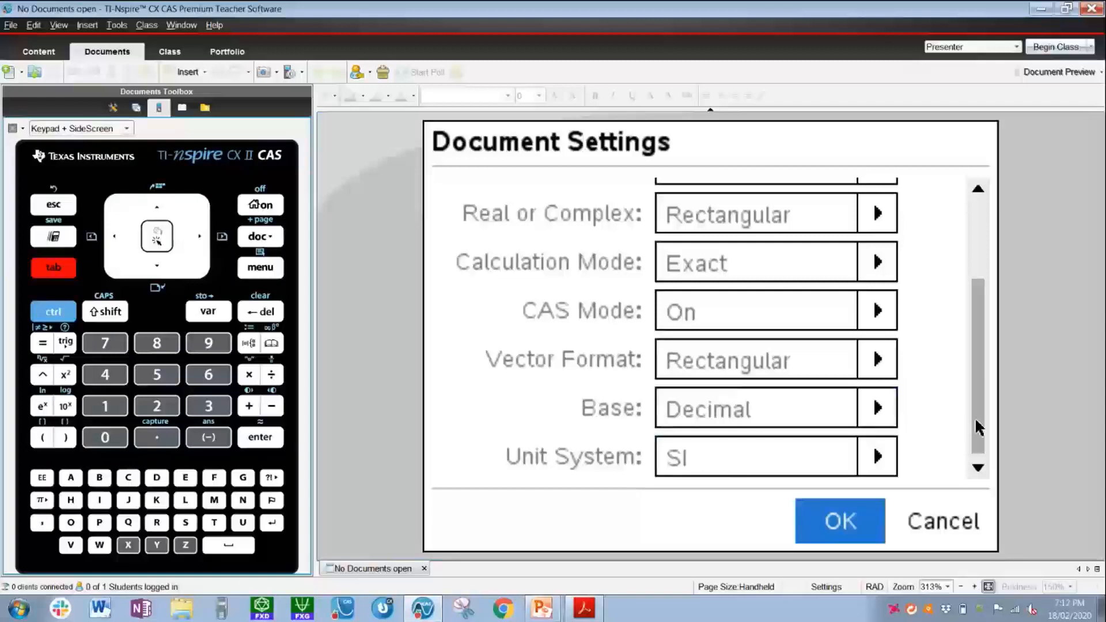
{"action": "mouse_move", "coordinate": [977, 425]}
{"action": "left_mouse_down"}
{"action": "mouse_move", "coordinate": [980, 328]}
{"action": "mouse_move", "coordinate": [965, 279]}
{"action": "mouse_move", "coordinate": [971, 438]}
{"action": "left_mouse_up"}
{"action": "key", "text": "Tab"}
{"action": "key", "text": "Tab"}
{"action": "key", "text": "Tab"}
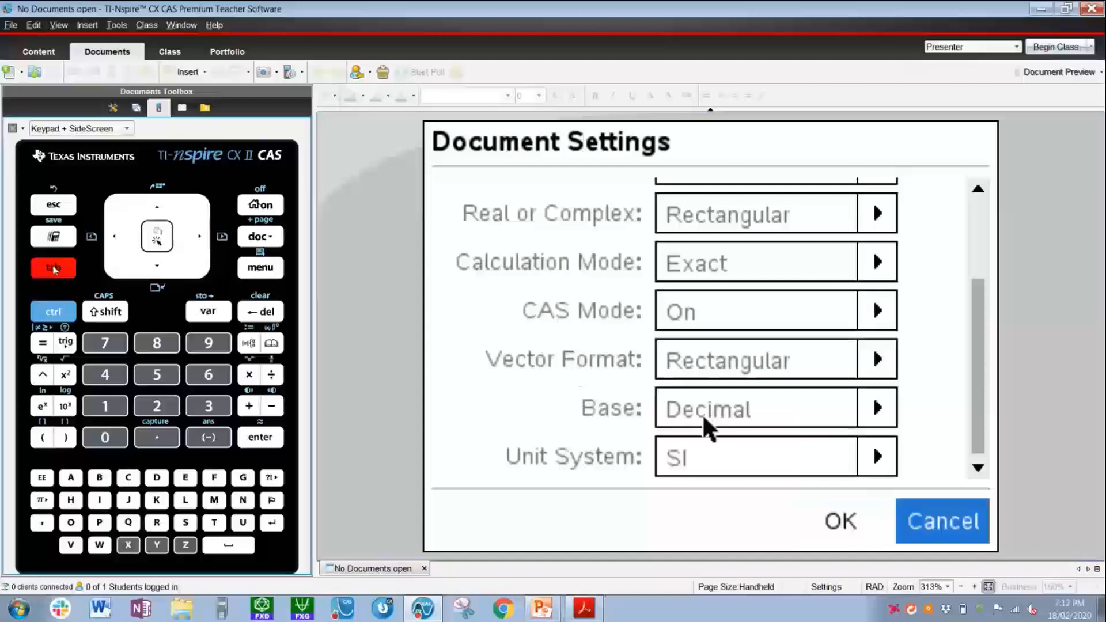
{"action": "key", "text": "Tab"}
{"action": "key", "text": "Tab"}
{"action": "key", "text": "Tab"}
{"action": "key", "text": "Tab"}
{"action": "key", "text": "Tab"}
{"action": "key", "text": "Tab"}
{"action": "key", "text": "Tab"}
{"action": "key", "text": "Tab"}
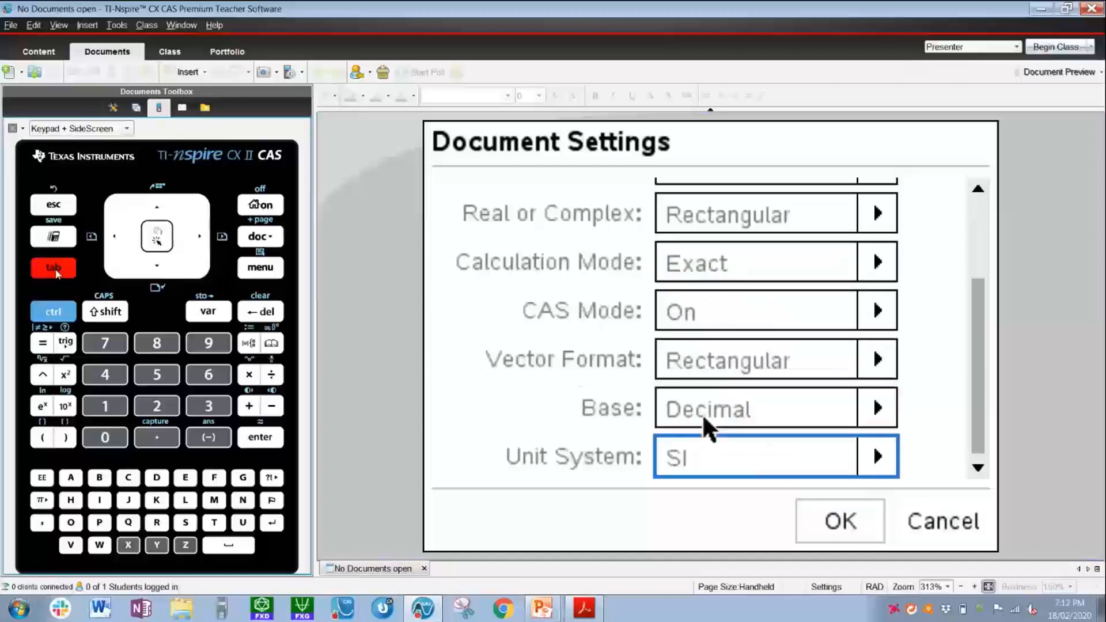
{"action": "key", "text": "Return"}
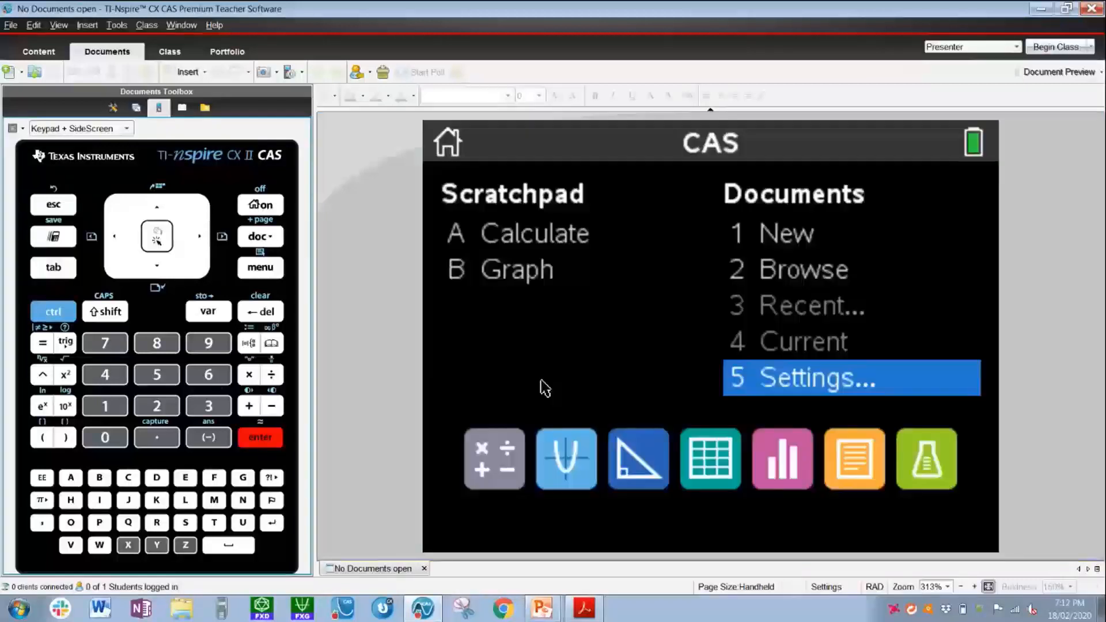
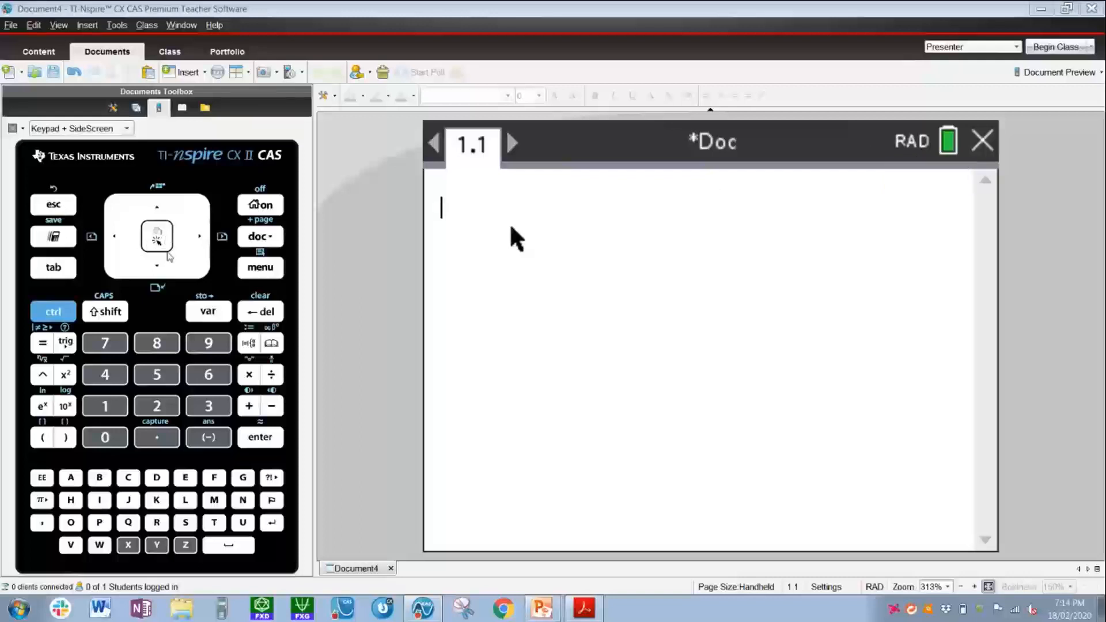
Switch the new document's angle mode to degrees and back to radians, and open its Document Settings
{"action": "left_click", "coordinate": [912, 144]}
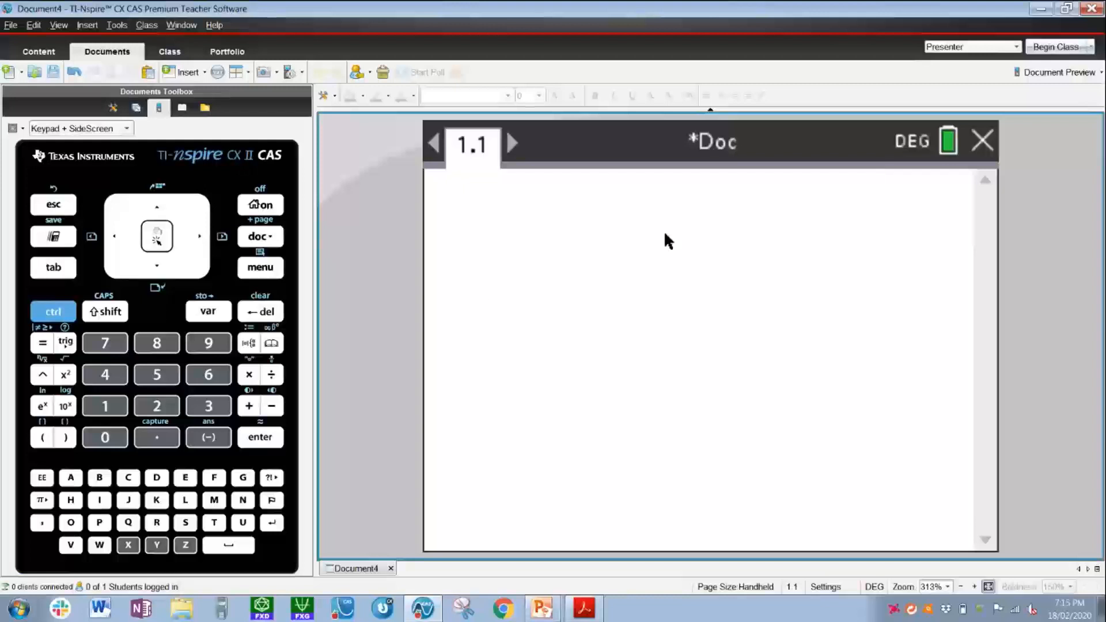
{"action": "left_click", "coordinate": [920, 151]}
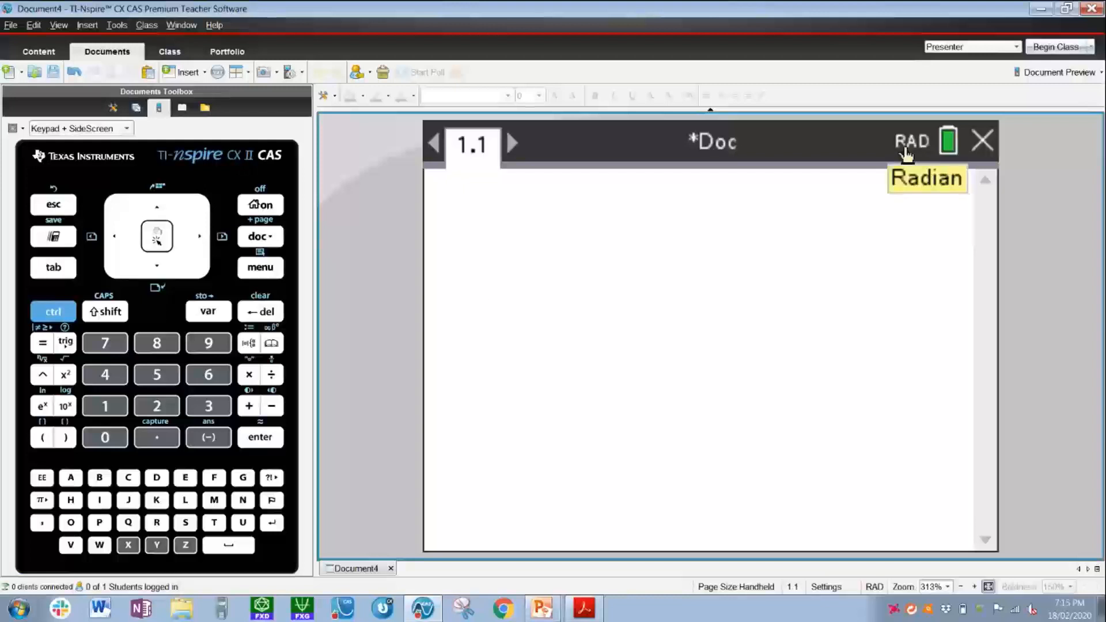
{"action": "left_click", "coordinate": [949, 145]}
{"action": "left_click", "coordinate": [779, 174]}
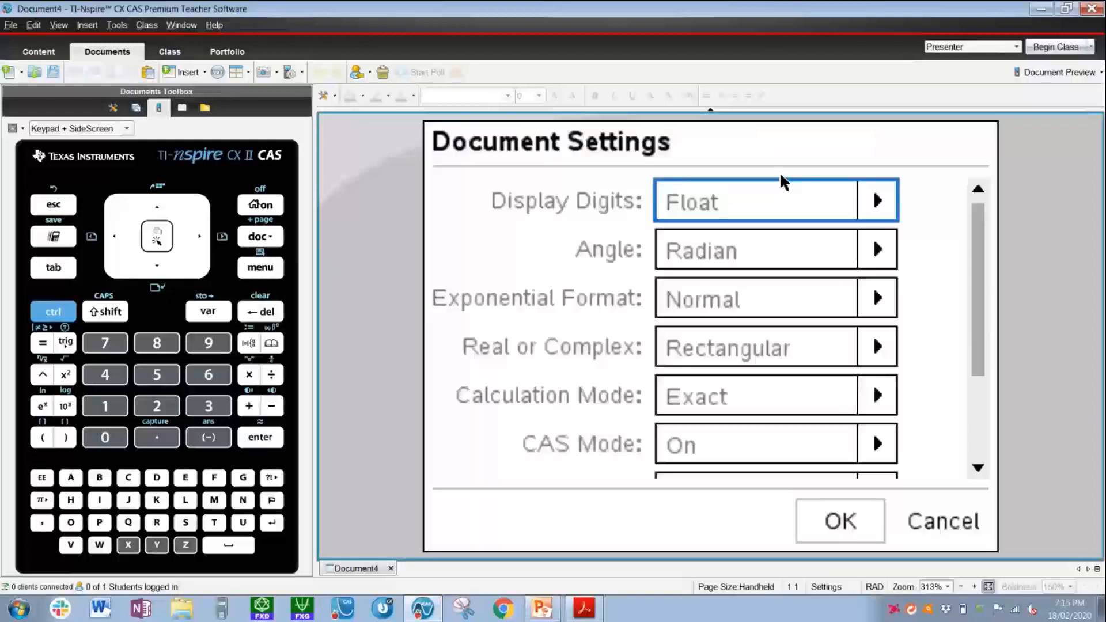
View the Angle options in Document Settings, cancel, and switch the document's angle mode to degrees and back to radians
{"action": "left_click", "coordinate": [807, 253]}
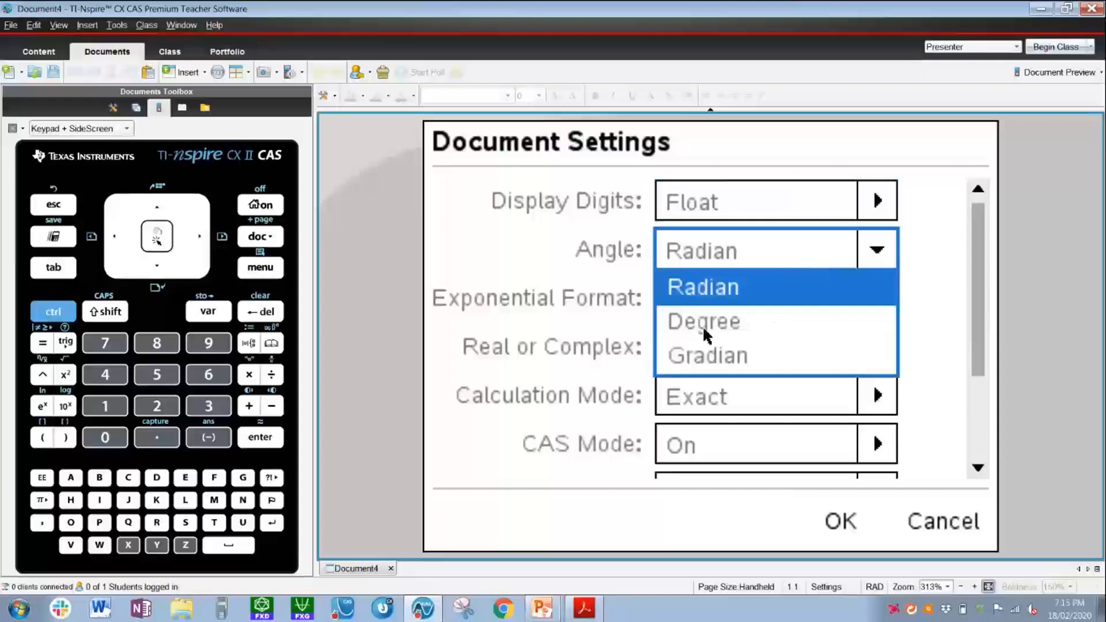
{"action": "key", "text": "Escape"}
{"action": "key", "text": "Escape"}
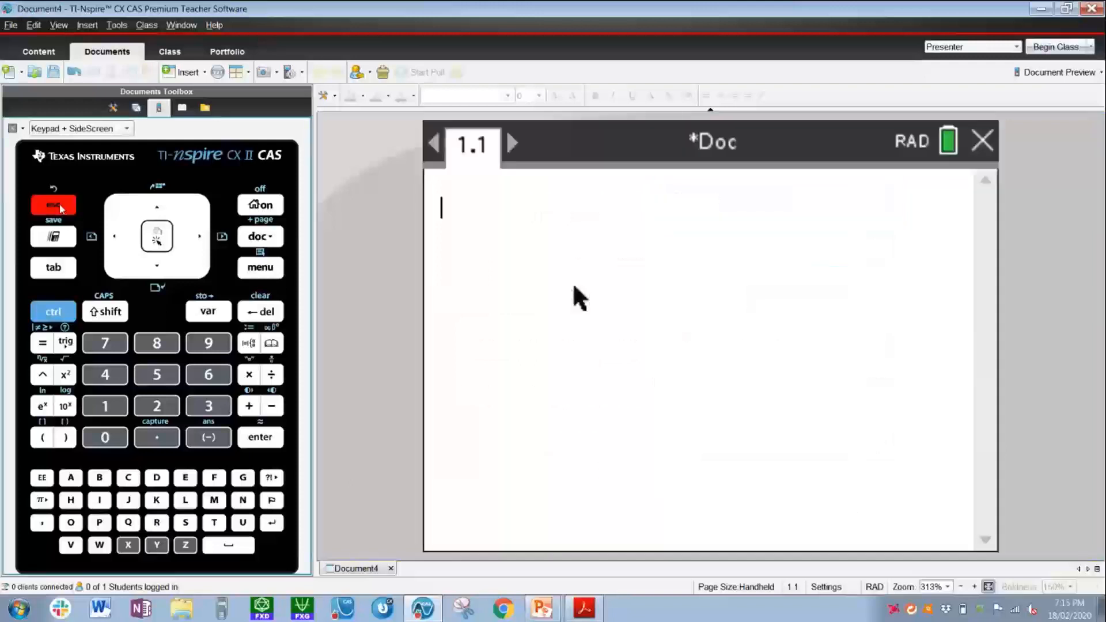
{"action": "left_click", "coordinate": [913, 142]}
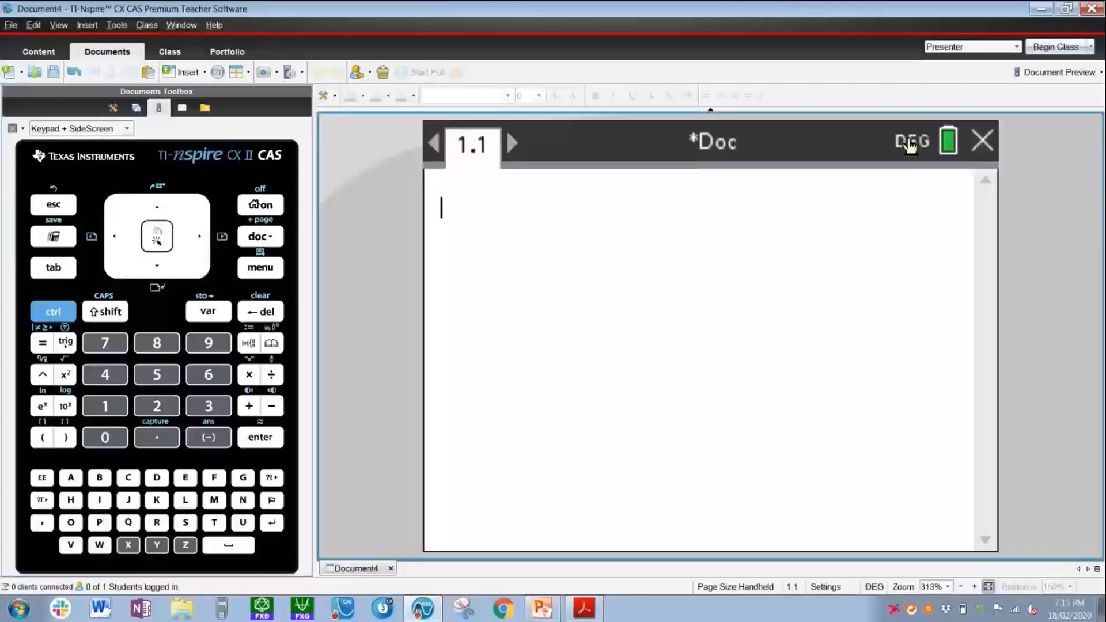
{"action": "left_click", "coordinate": [913, 142]}
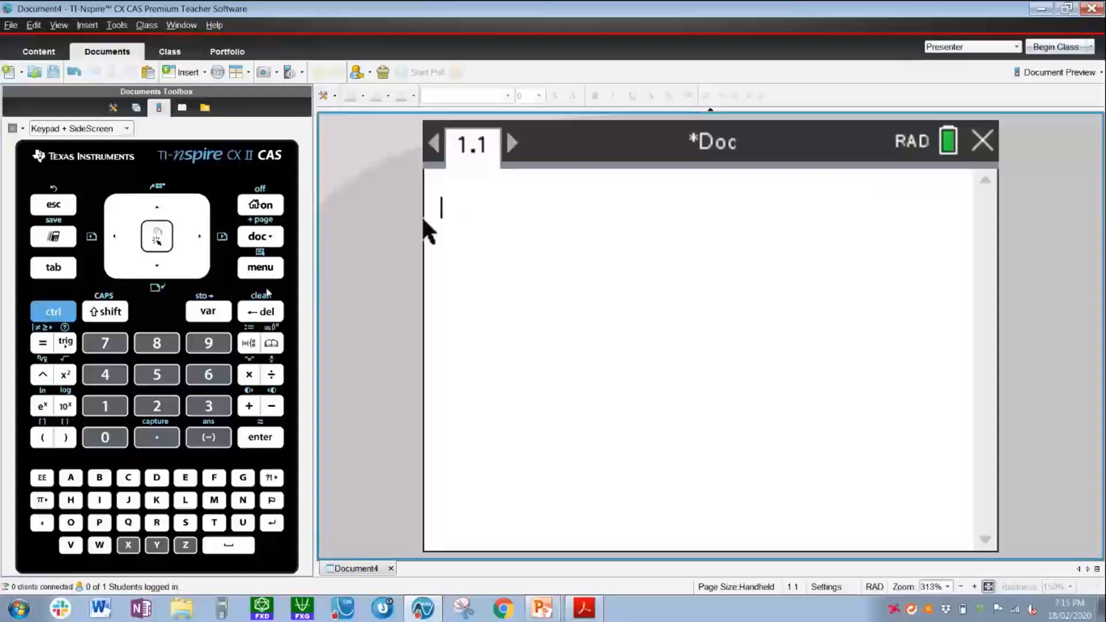
Solve the equation x²-25=0 for x on the calculator page with the Algebra Solve command
{"action": "key", "text": "ctrl+m"}
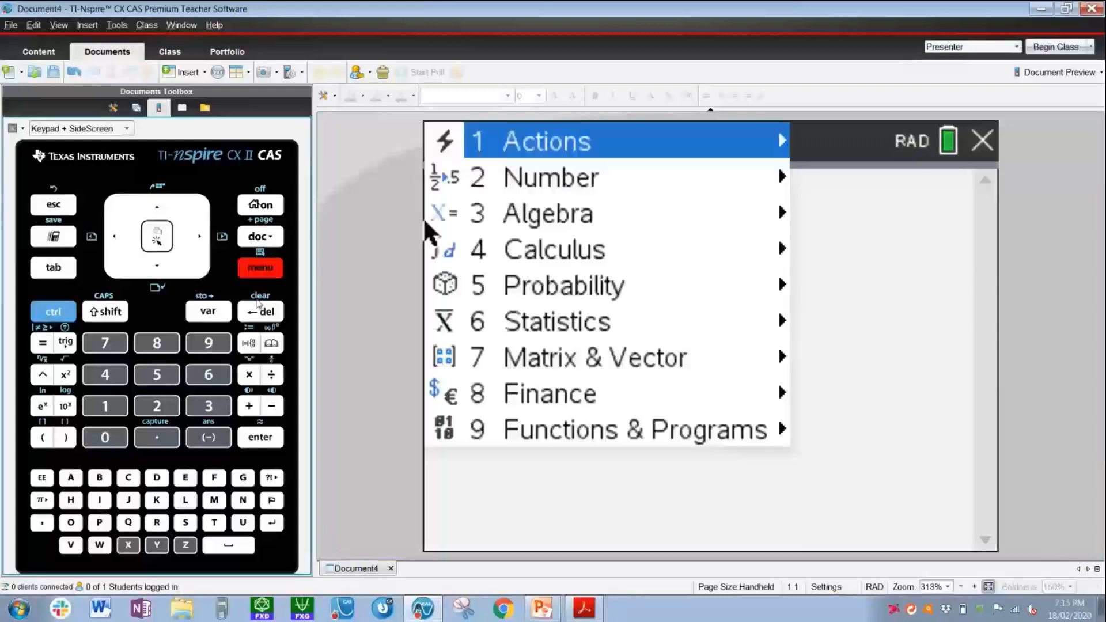
{"action": "left_click", "coordinate": [500, 216]}
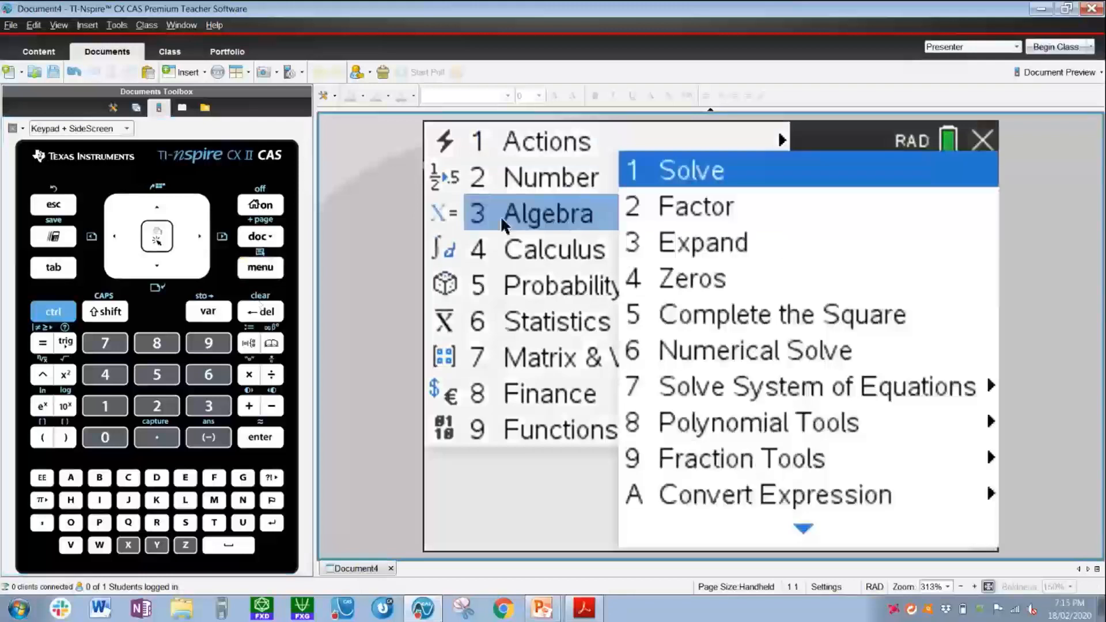
{"action": "left_click", "coordinate": [695, 173]}
{"action": "type", "text": "x"}
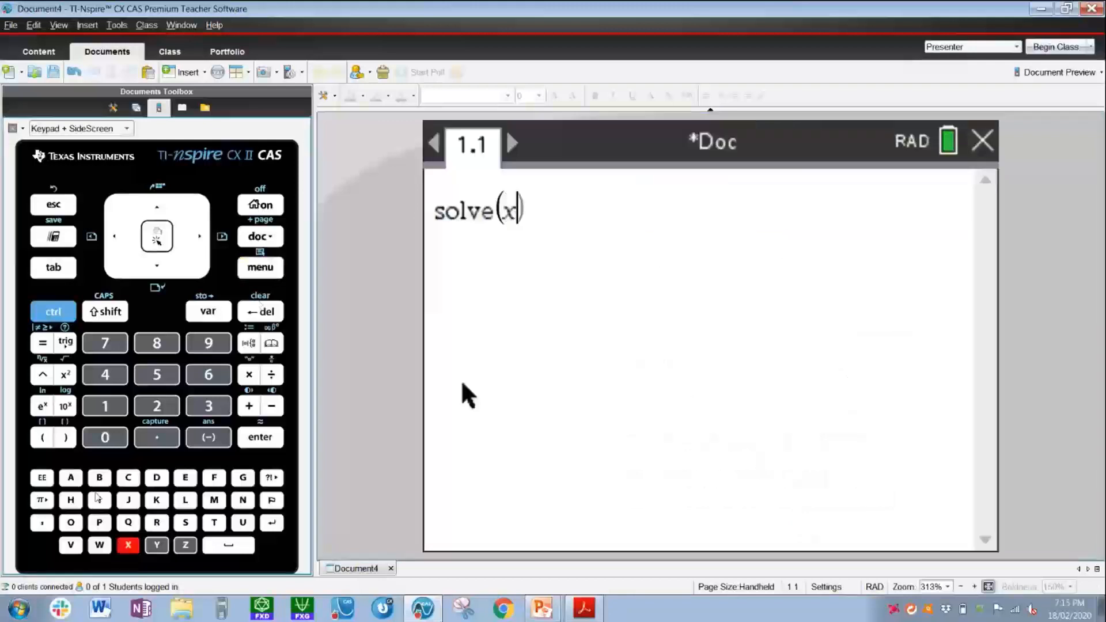
{"action": "type", "text": "²-25"}
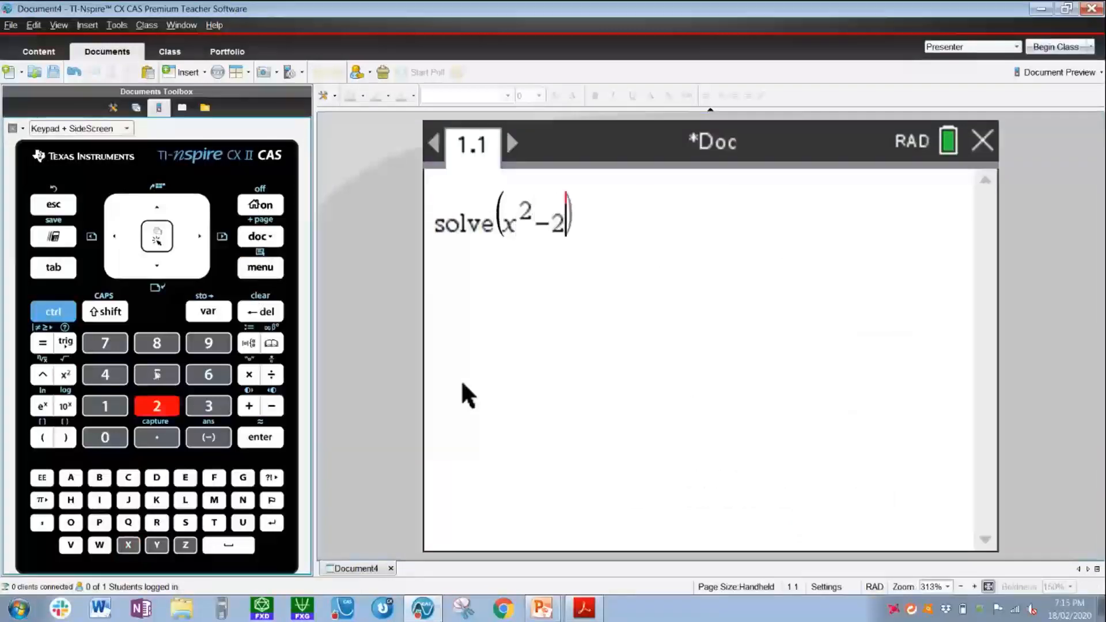
{"action": "type", "text": "=0,"}
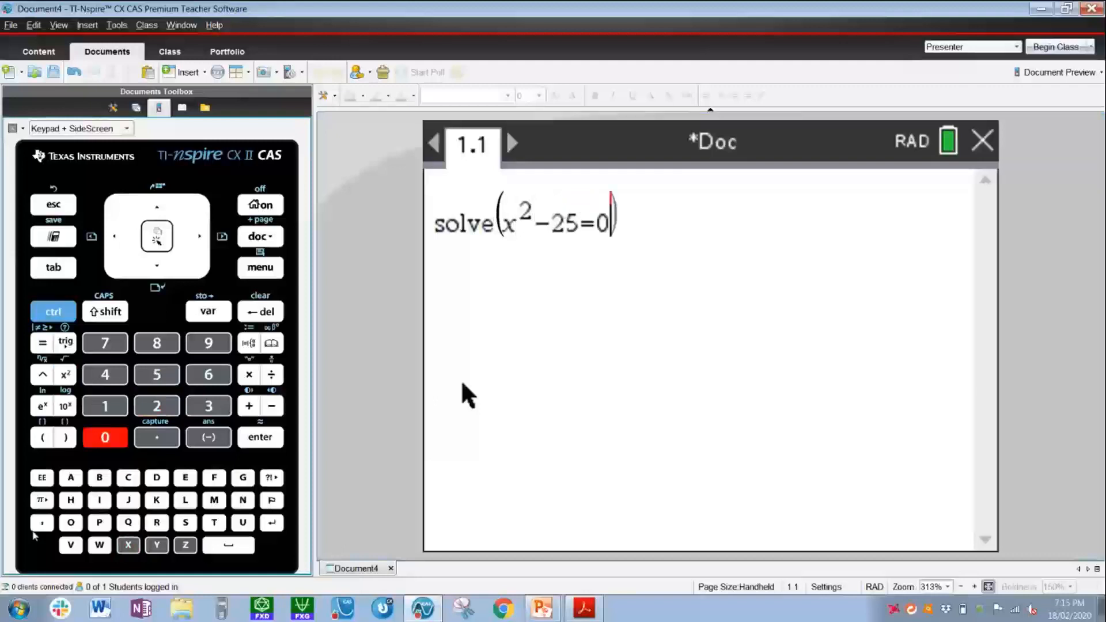
{"action": "type", "text": "x"}
{"action": "key", "text": "Return"}
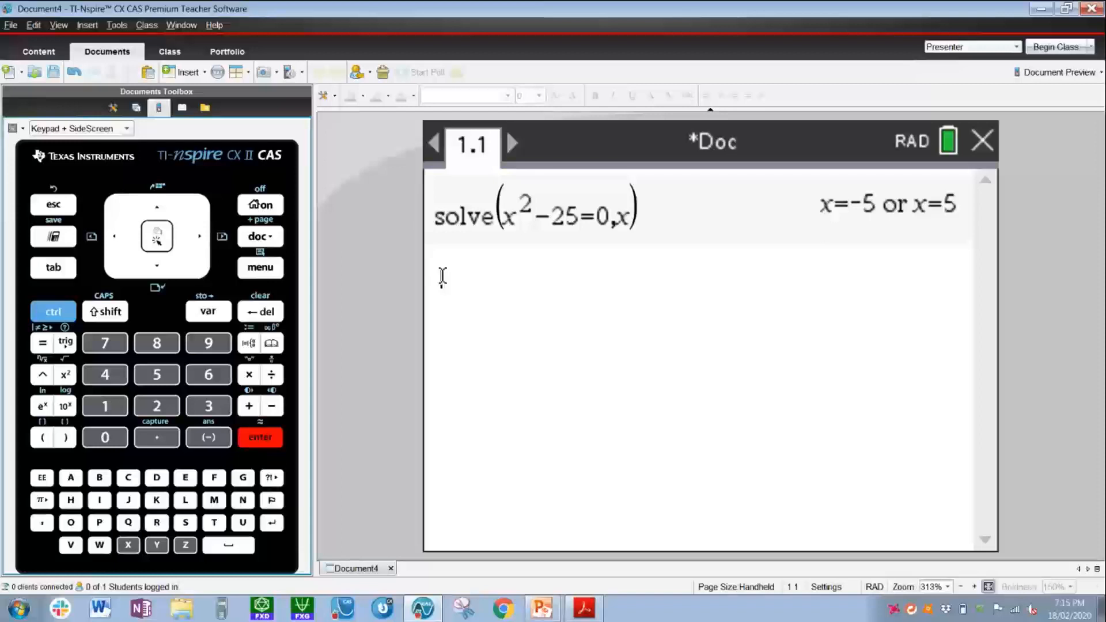
Go to the home screen, look through its Scratchpad and Documents options, and return to the current document
{"action": "left_click", "coordinate": [262, 210]}
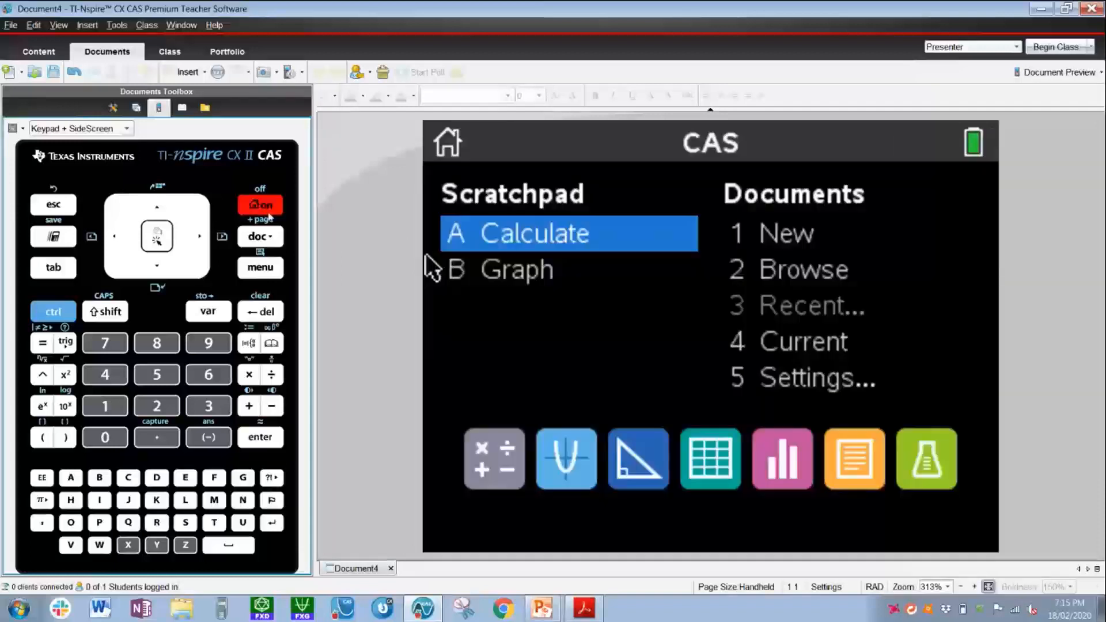
{"action": "key", "text": "Down"}
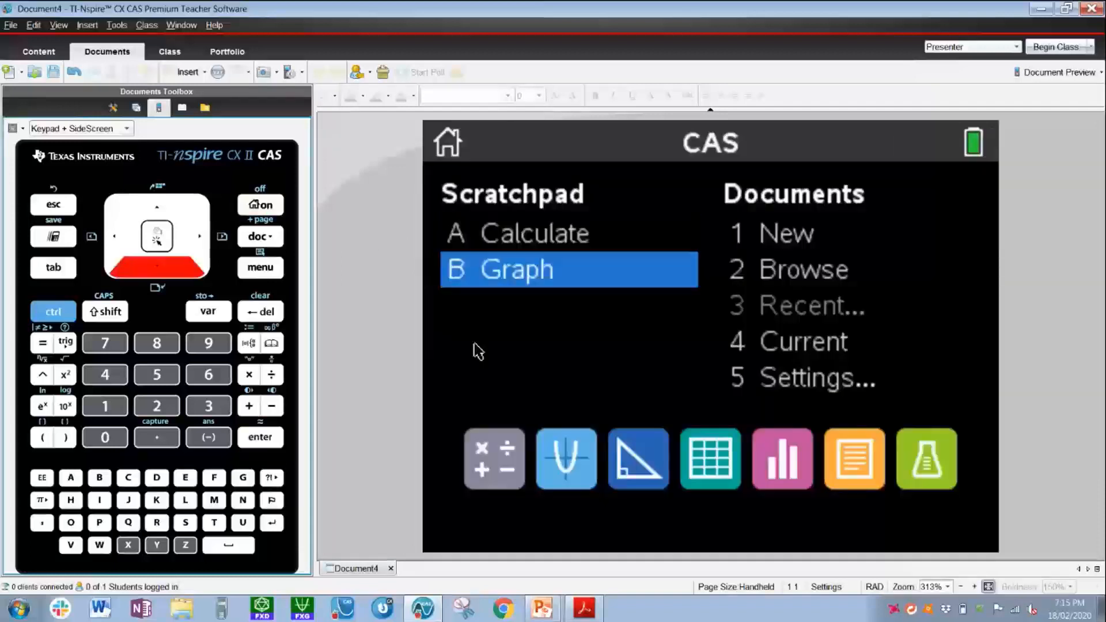
{"action": "key", "text": "Right"}
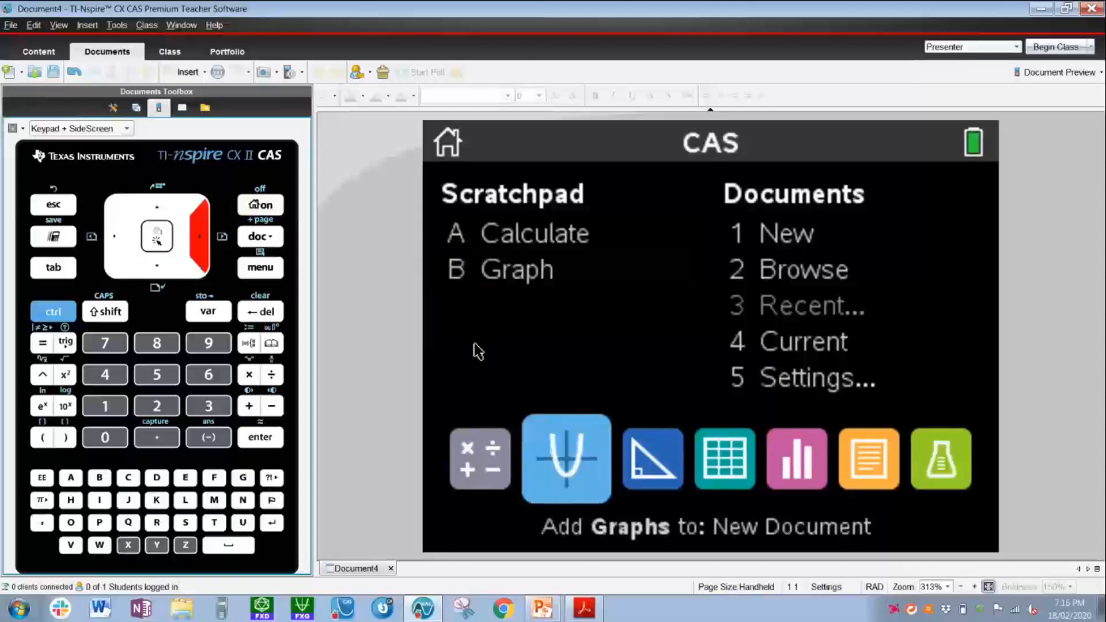
{"action": "key", "text": "Up"}
{"action": "key", "text": "Right"}
{"action": "key", "text": "Down"}
{"action": "key", "text": "Down"}
{"action": "key", "text": "Return"}
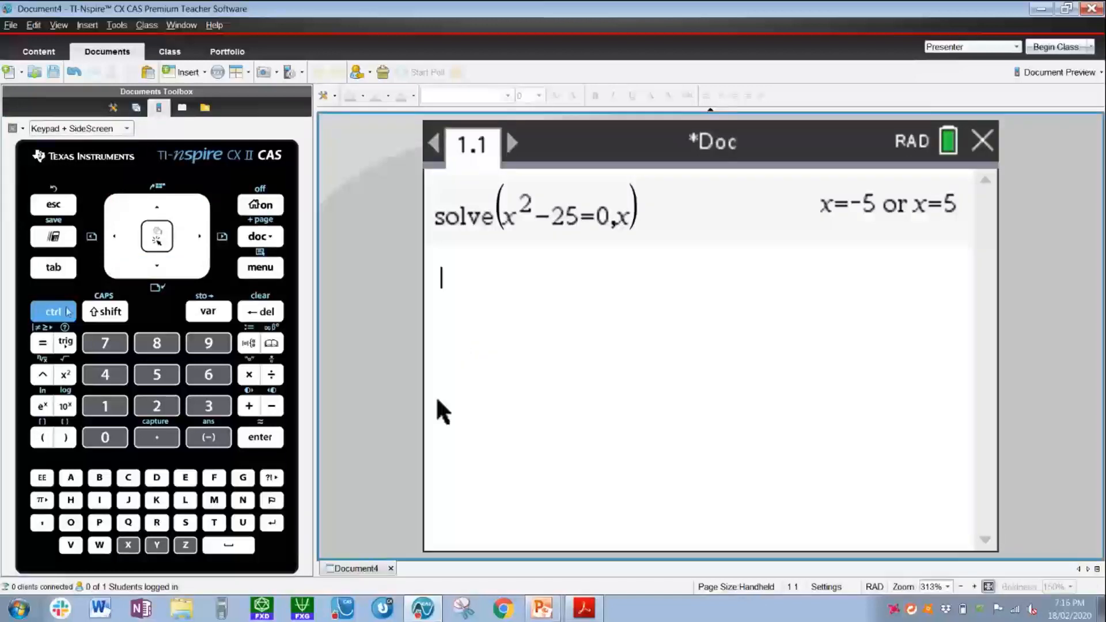
Insert a Graphs page after the calculator page
{"action": "left_click", "coordinate": [49, 313]}
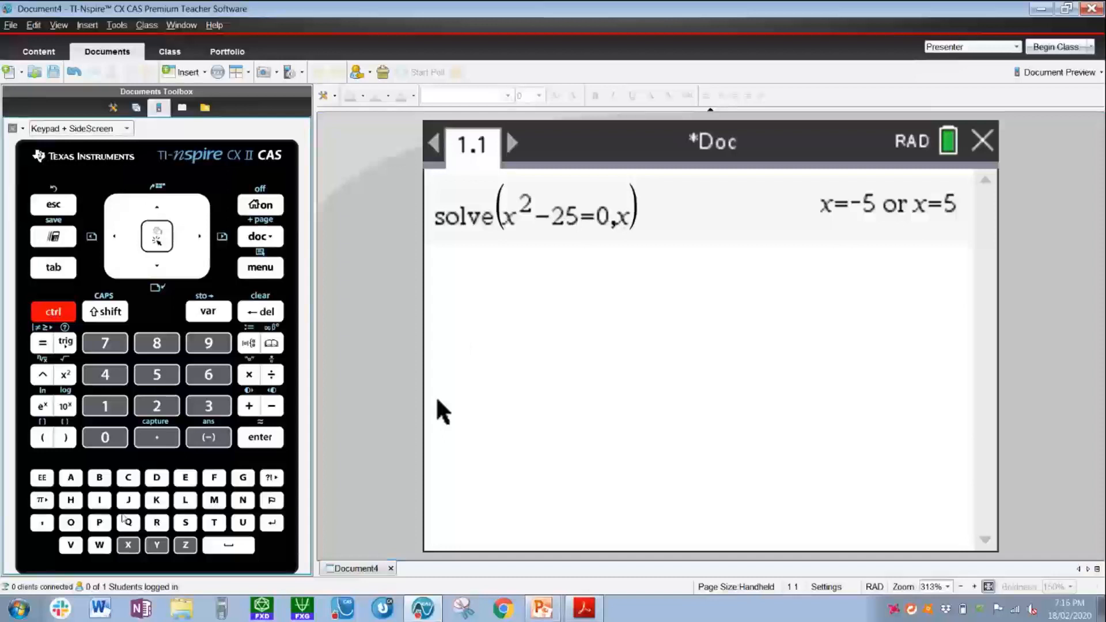
{"action": "left_click", "coordinate": [103, 502]}
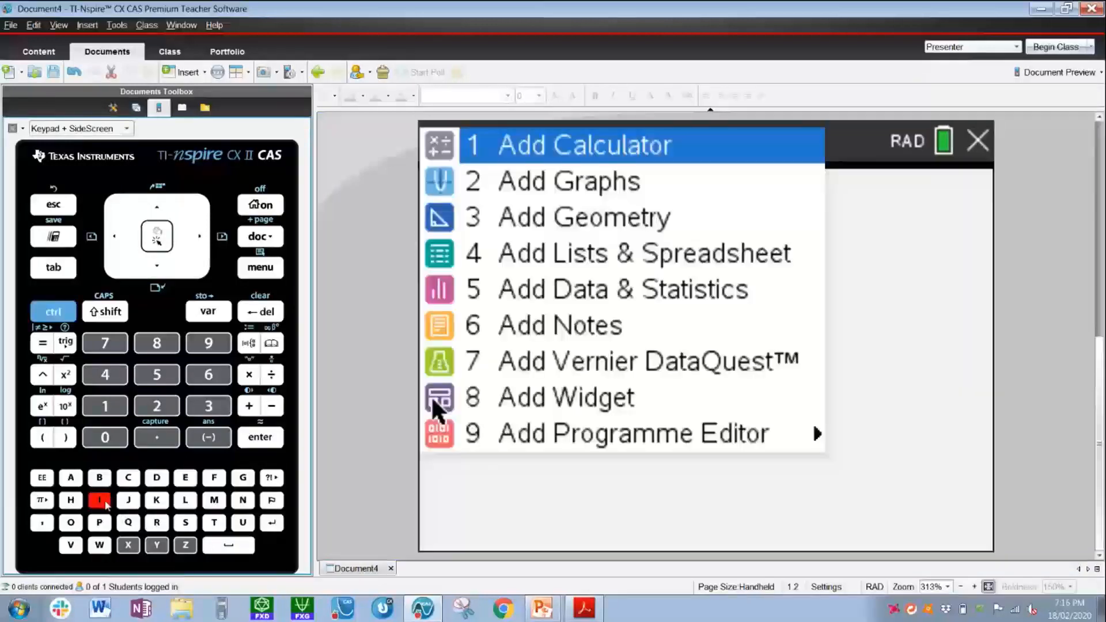
{"action": "key", "text": "Down"}
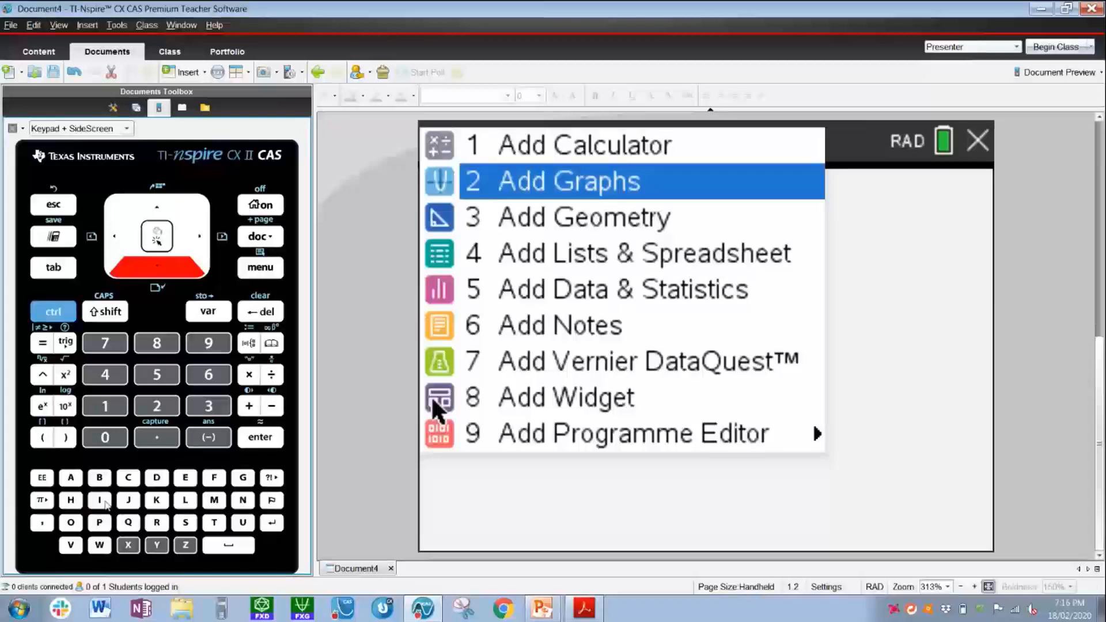
{"action": "key", "text": "Return"}
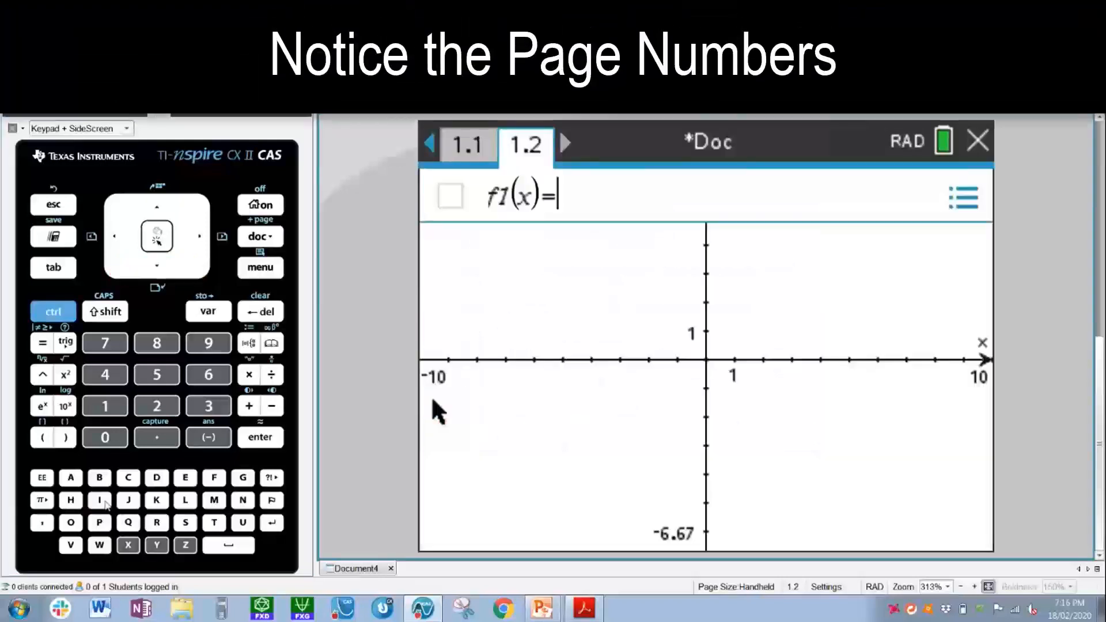
Insert another Graphs page as page 1.3 of the document
{"action": "key", "text": "ctrl"}
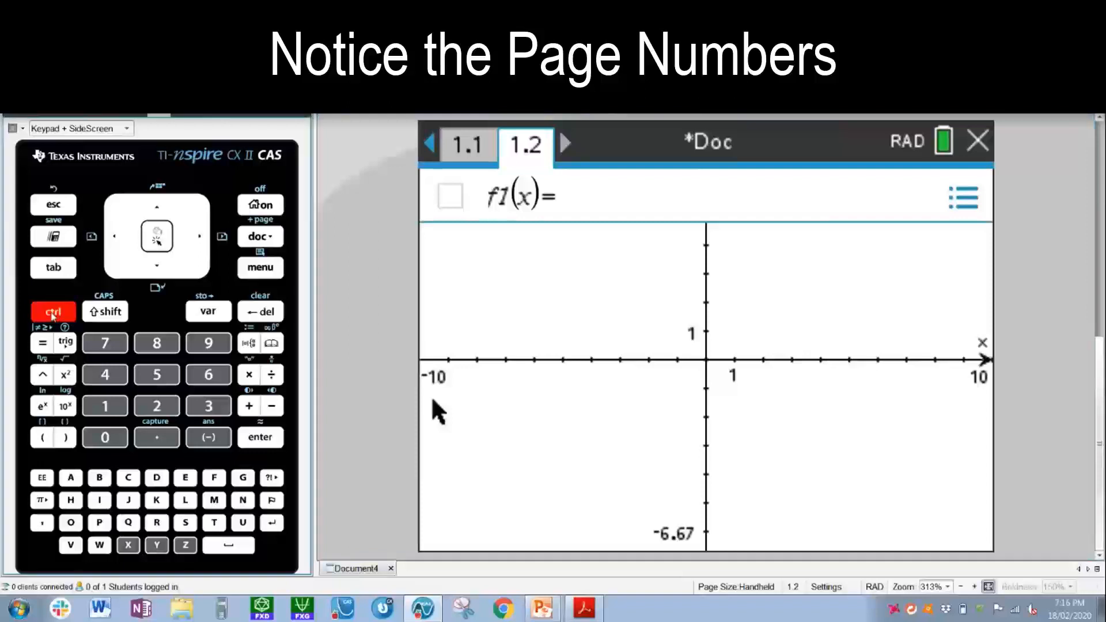
{"action": "key", "text": "ctrl+i"}
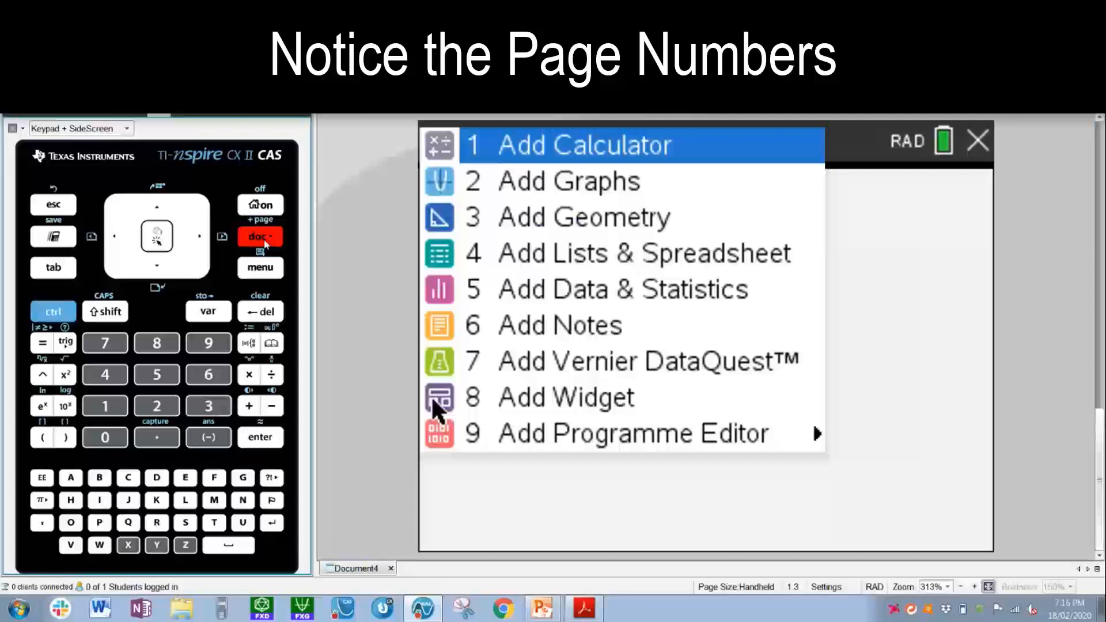
{"action": "key", "text": "Down"}
{"action": "key", "text": "Return"}
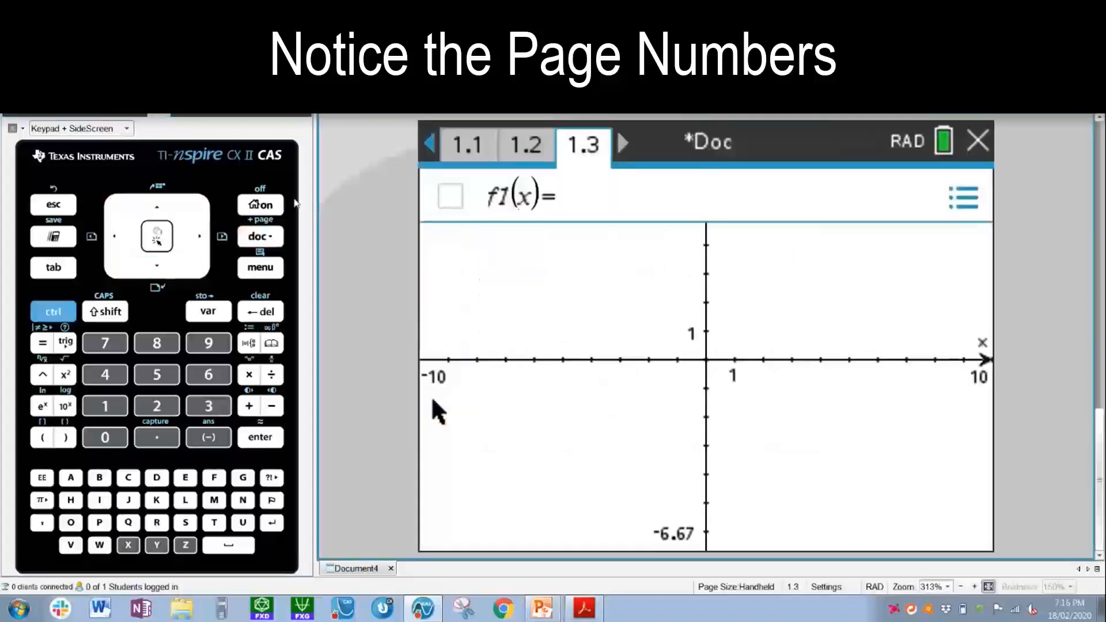
Graph the function f1(x)=x²-25 on page 1.2 and deselect the curve
{"action": "left_click", "coordinate": [526, 148]}
{"action": "left_click", "coordinate": [493, 148]}
{"action": "left_click", "coordinate": [500, 150]}
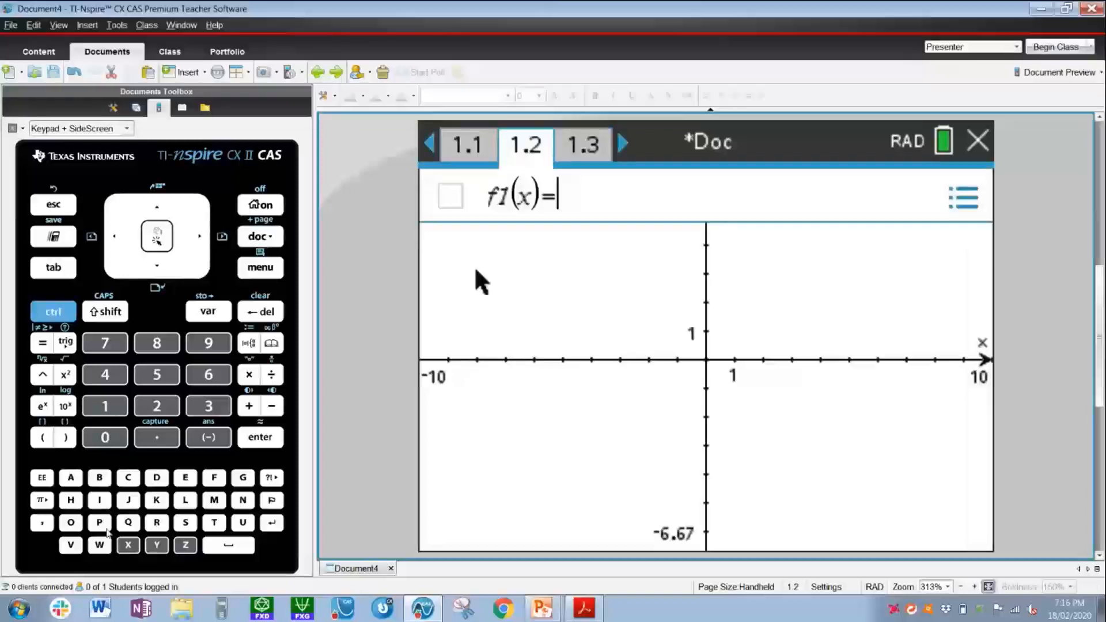
{"action": "type", "text": "x"}
{"action": "type", "text": "^2-25"}
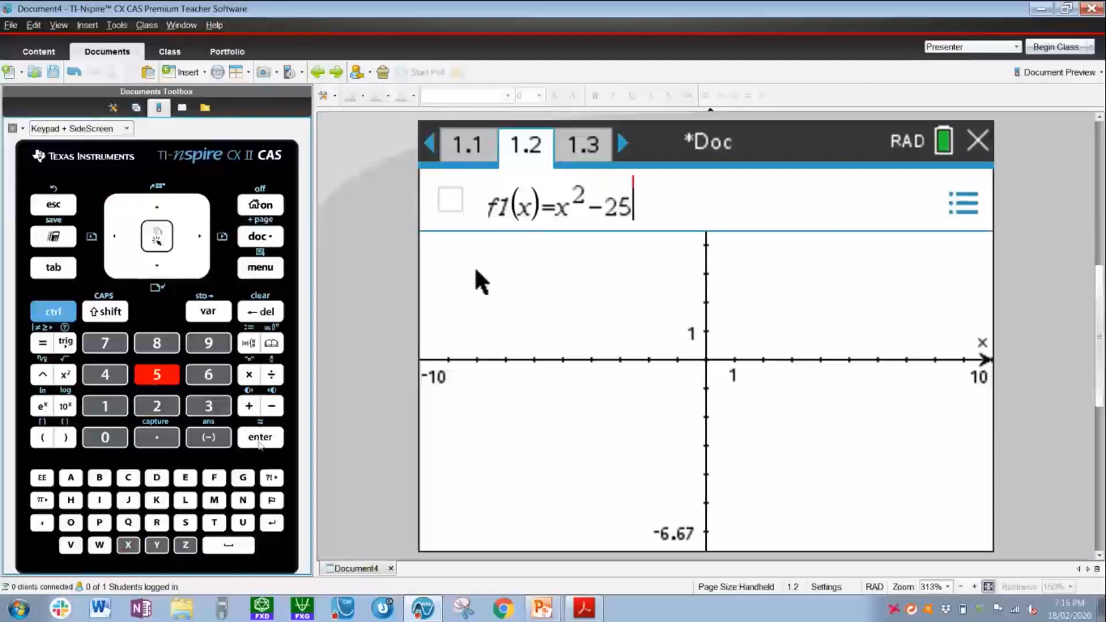
{"action": "key", "text": "Return"}
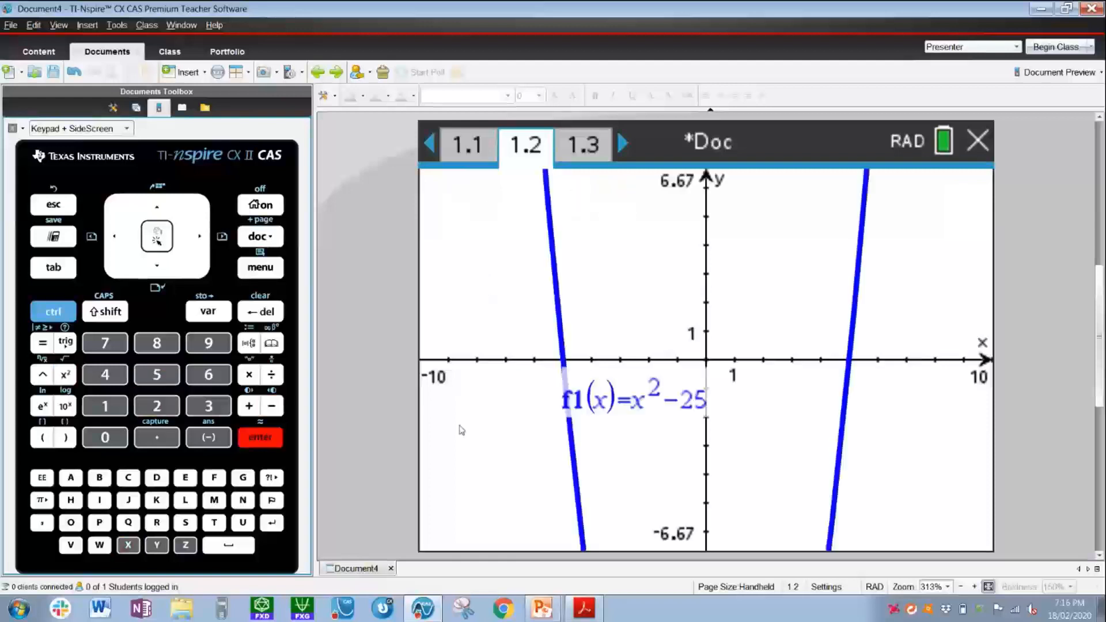
{"action": "left_click", "coordinate": [594, 317]}
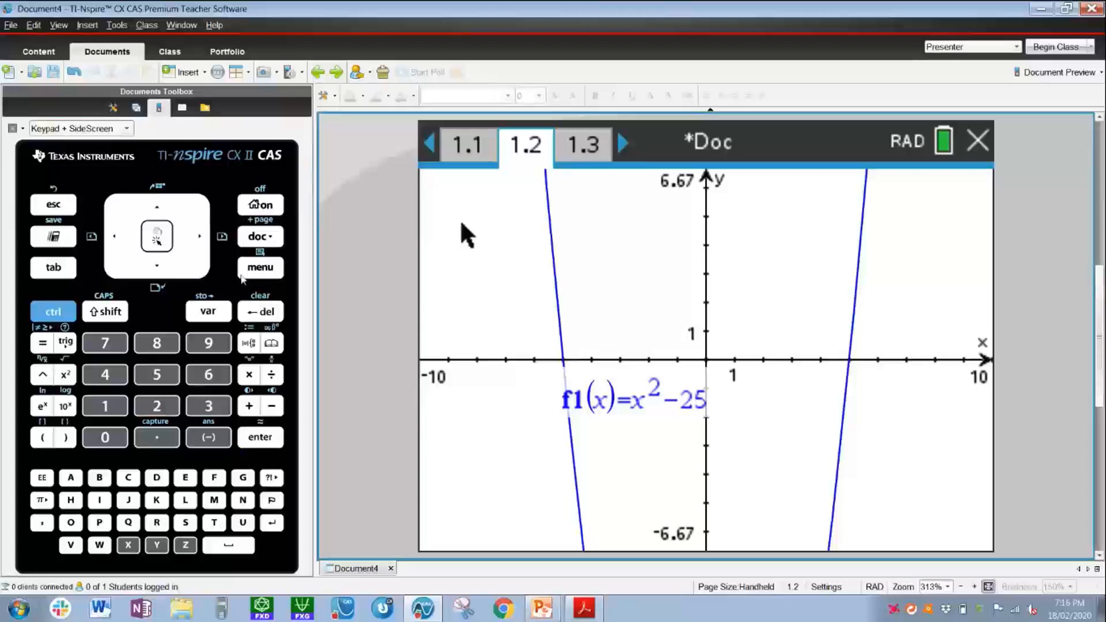
Go back to page 1.1 with the solved equation and return to the graph on page 1.2
{"action": "key", "text": "ctrl"}
{"action": "key", "text": "ctrl+Left"}
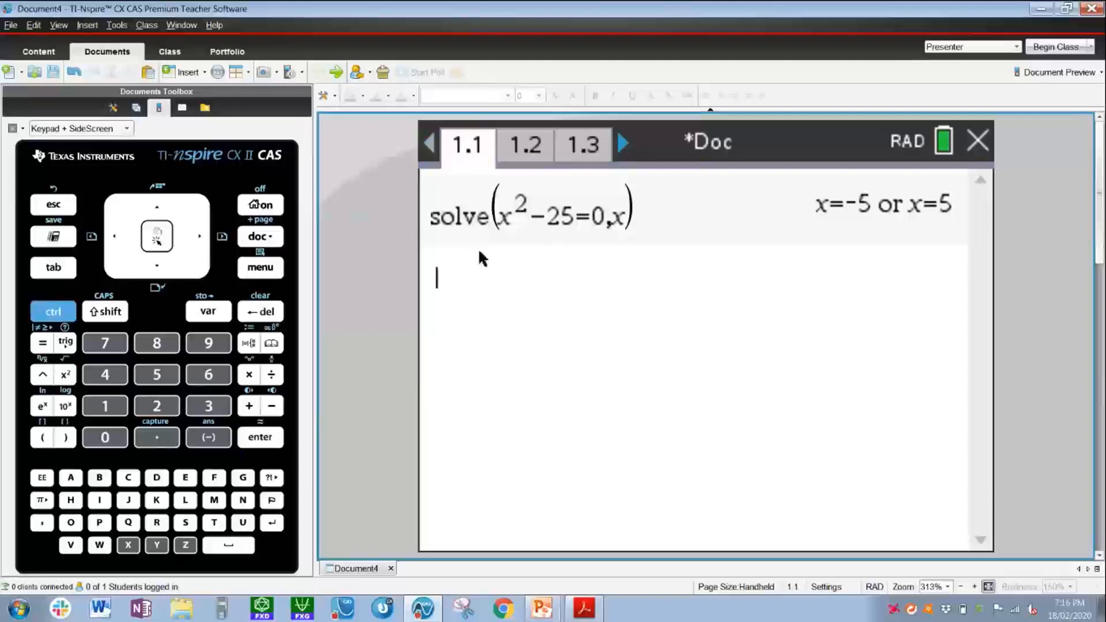
{"action": "left_click", "coordinate": [53, 312]}
{"action": "left_click", "coordinate": [209, 238]}
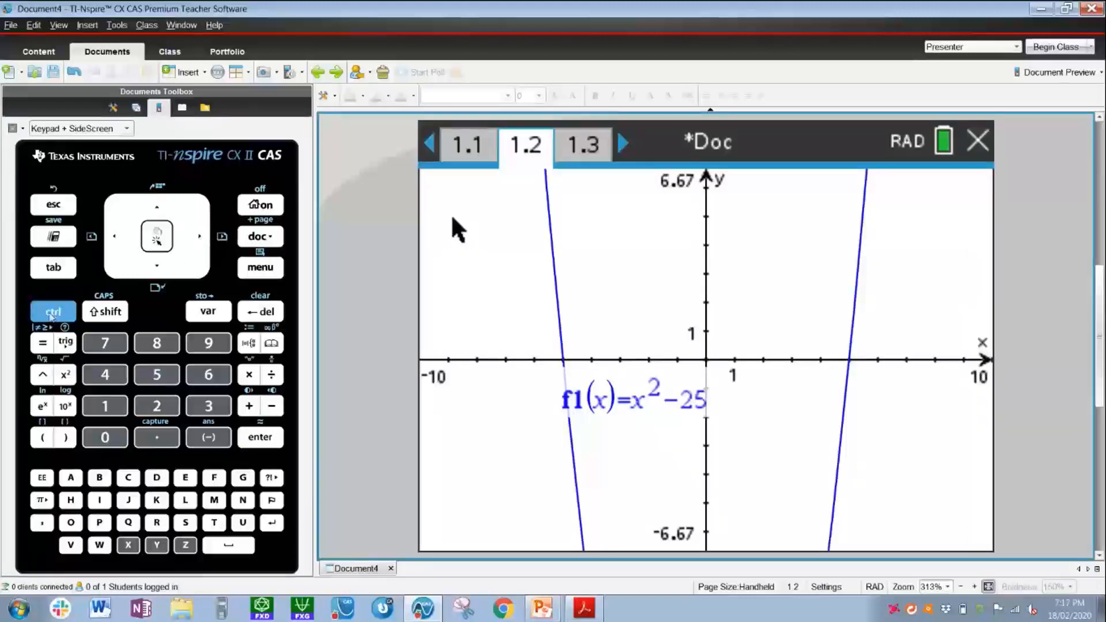
Show the thumbnail overview of all pages in Problem 1 and open page 1.1 from it
{"action": "left_click", "coordinate": [52, 313]}
{"action": "key", "text": "Up"}
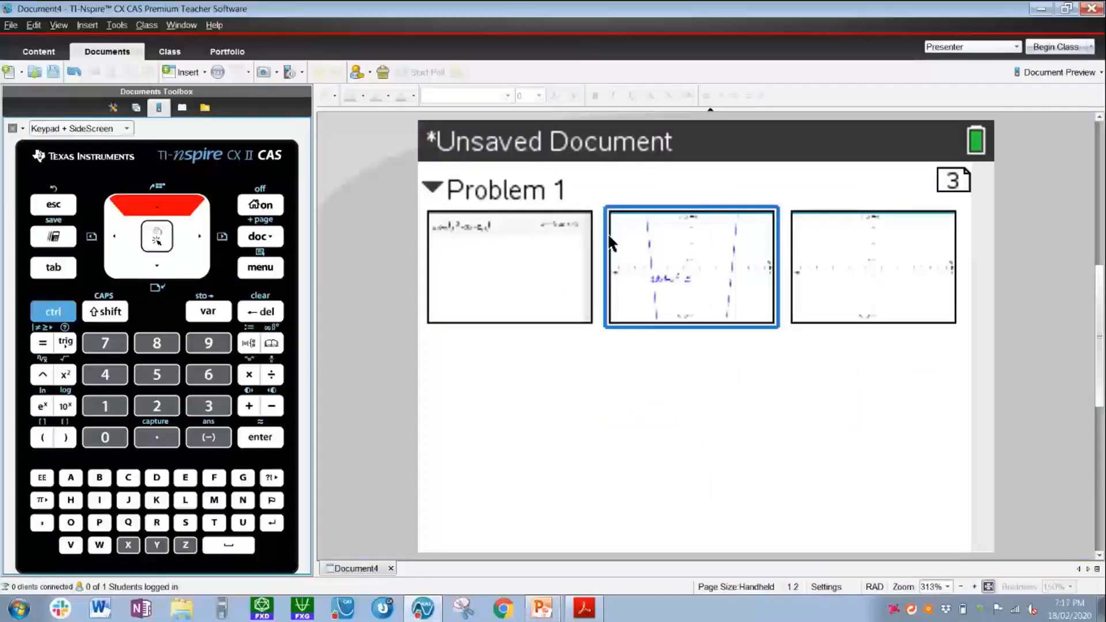
{"action": "double_click", "coordinate": [530, 279]}
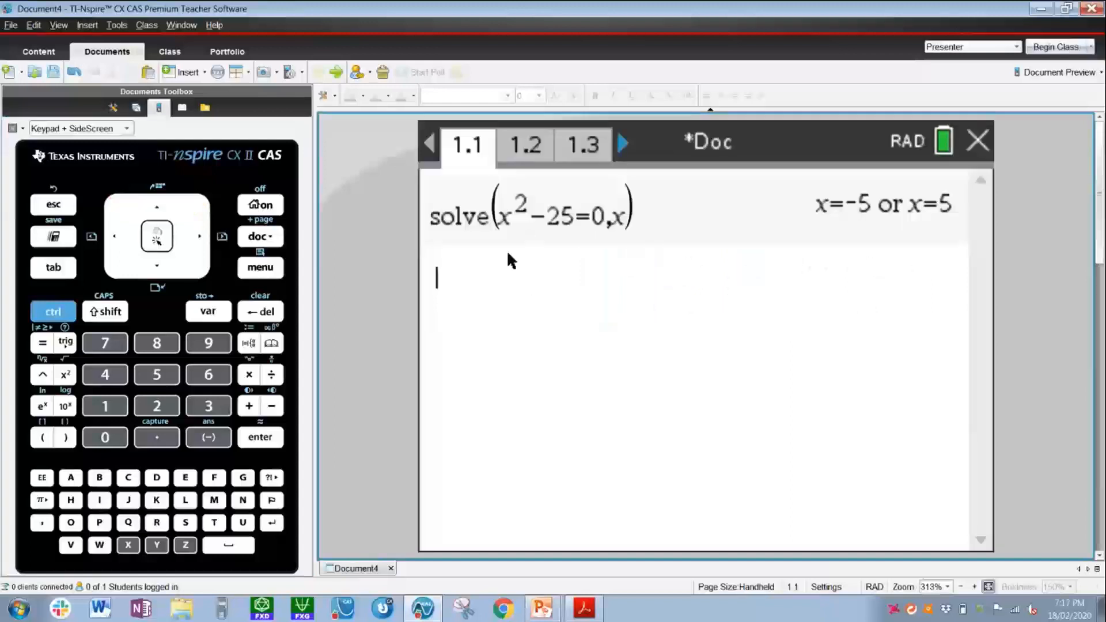
Enter the equation y=x²-25 on a new line of the calculator page
{"action": "key", "text": "Up"}
{"action": "key", "text": "Down"}
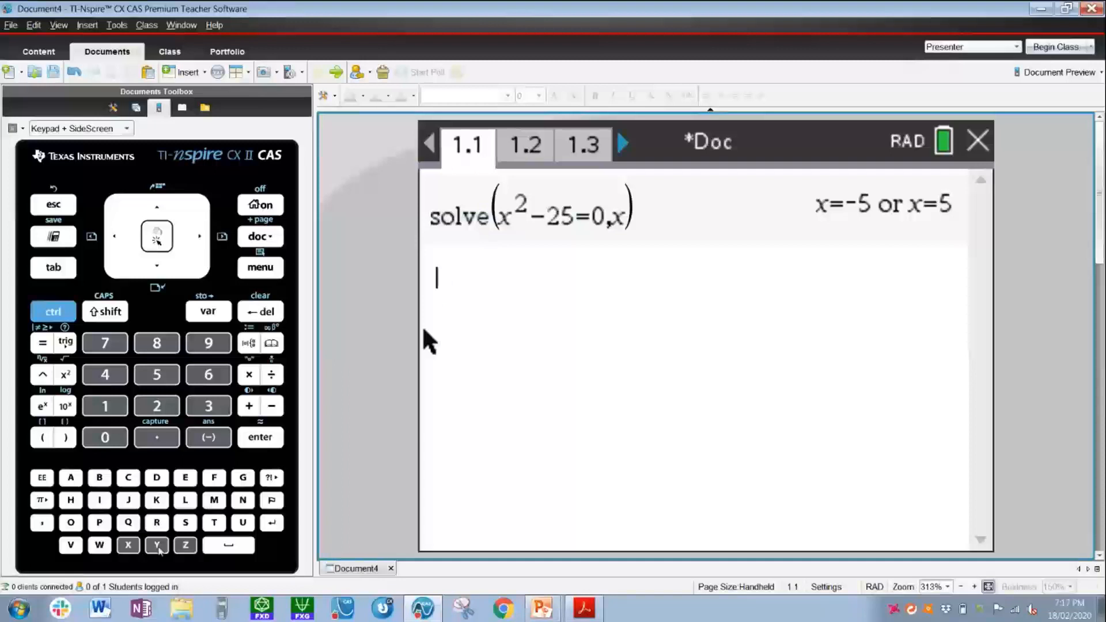
{"action": "type", "text": "y=x²"}
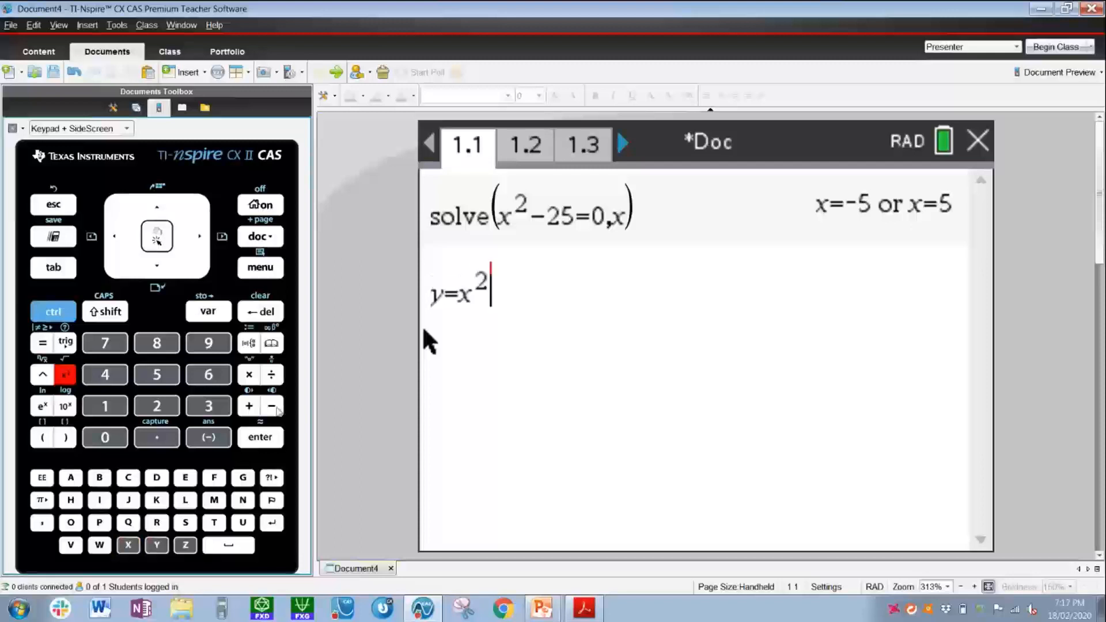
{"action": "type", "text": "-25"}
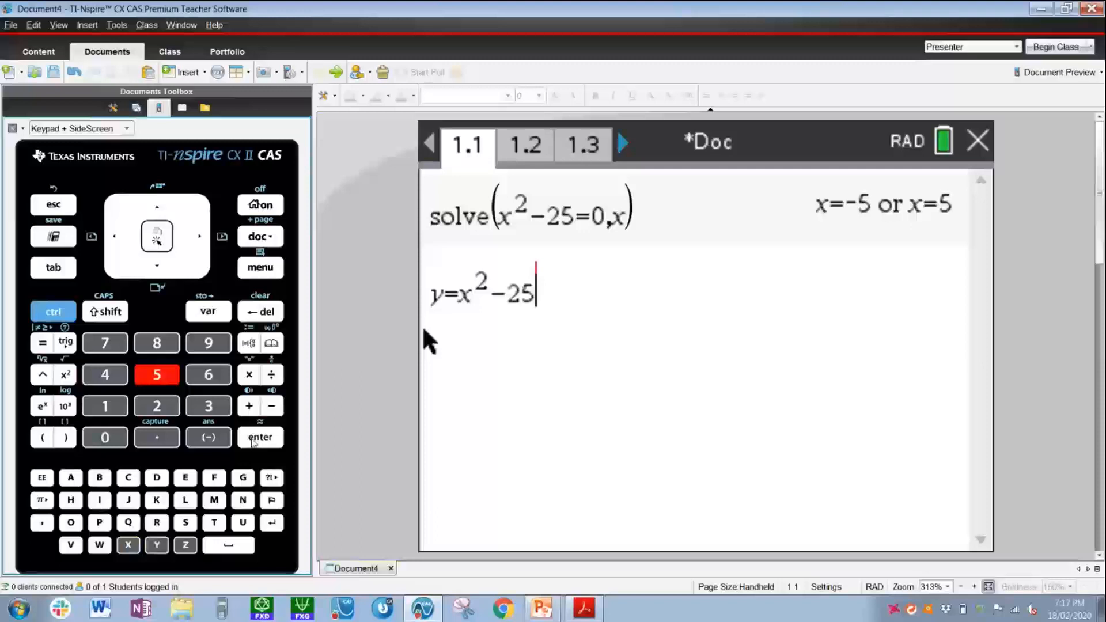
{"action": "left_click", "coordinate": [253, 439]}
Evaluate the equation y=x²-25 and graph its result directly from calculator page 1.1
{"action": "left_click", "coordinate": [153, 211]}
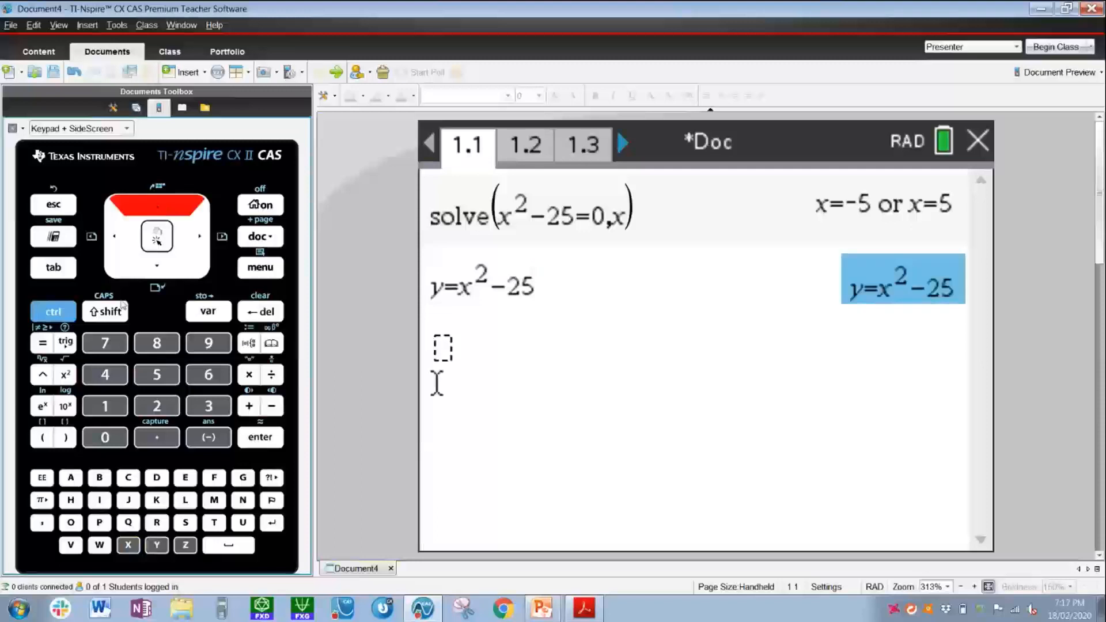
{"action": "left_click", "coordinate": [54, 314]}
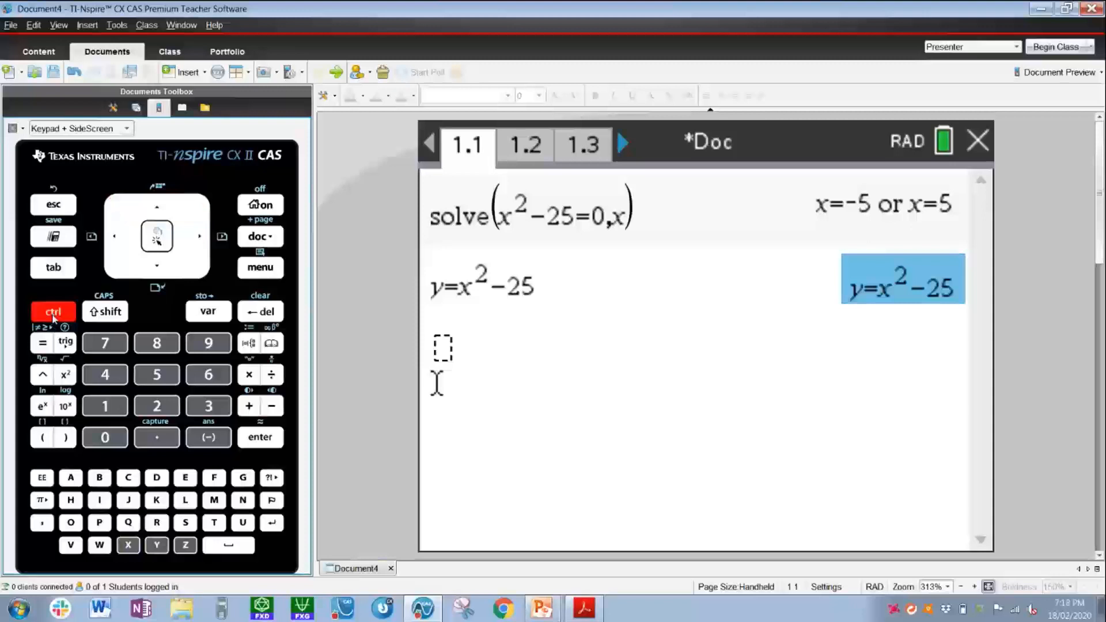
{"action": "left_click", "coordinate": [268, 275]}
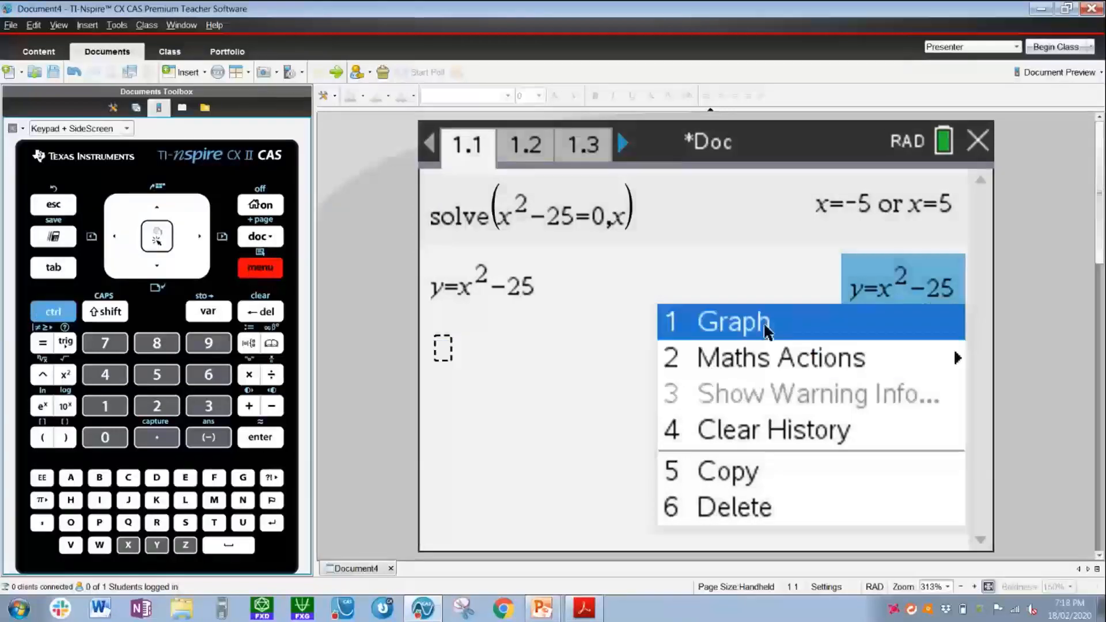
{"action": "left_click", "coordinate": [767, 331]}
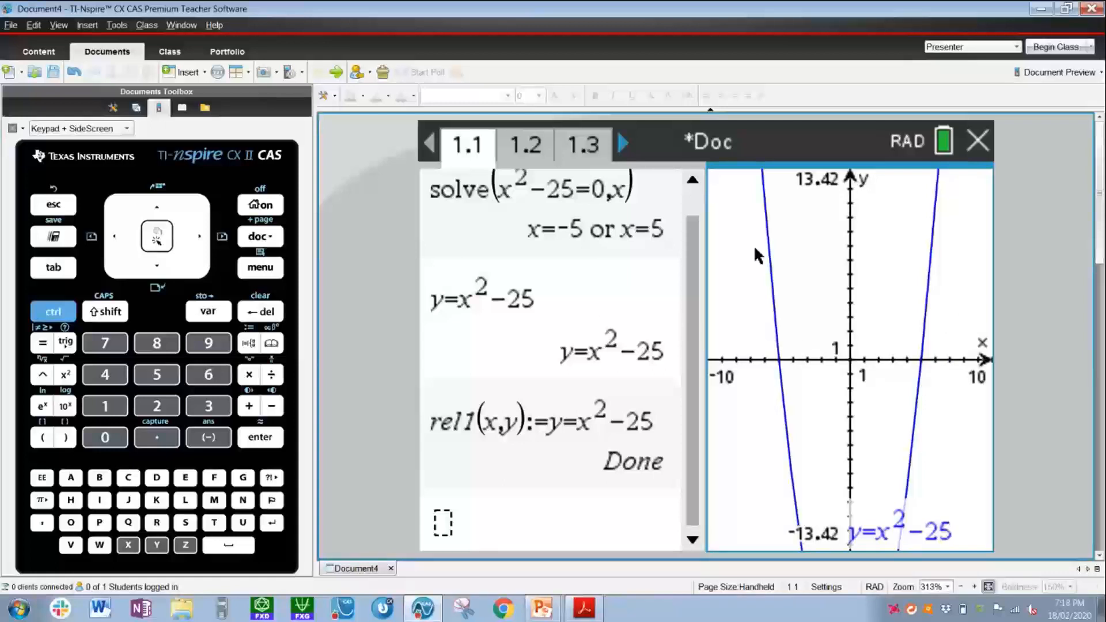
{"action": "left_click", "coordinate": [600, 426]}
{"action": "left_click", "coordinate": [449, 521]}
{"action": "left_click", "coordinate": [751, 344]}
{"action": "left_click", "coordinate": [507, 487]}
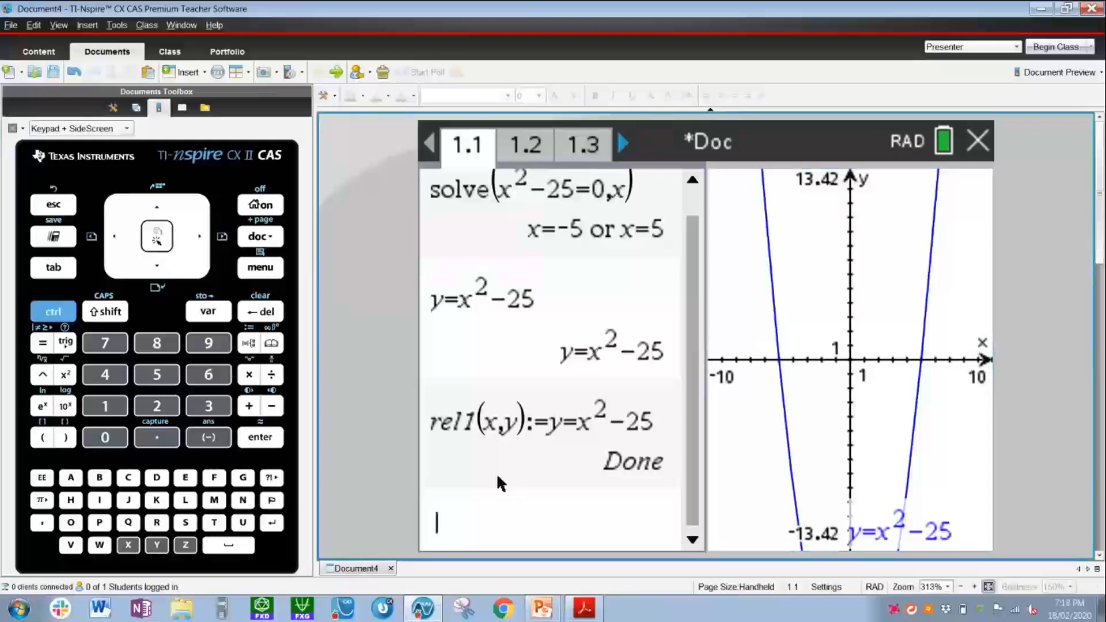
Ungroup the split page 1.1 to put the calculator and the graph on separate pages
{"action": "left_click", "coordinate": [257, 237]}
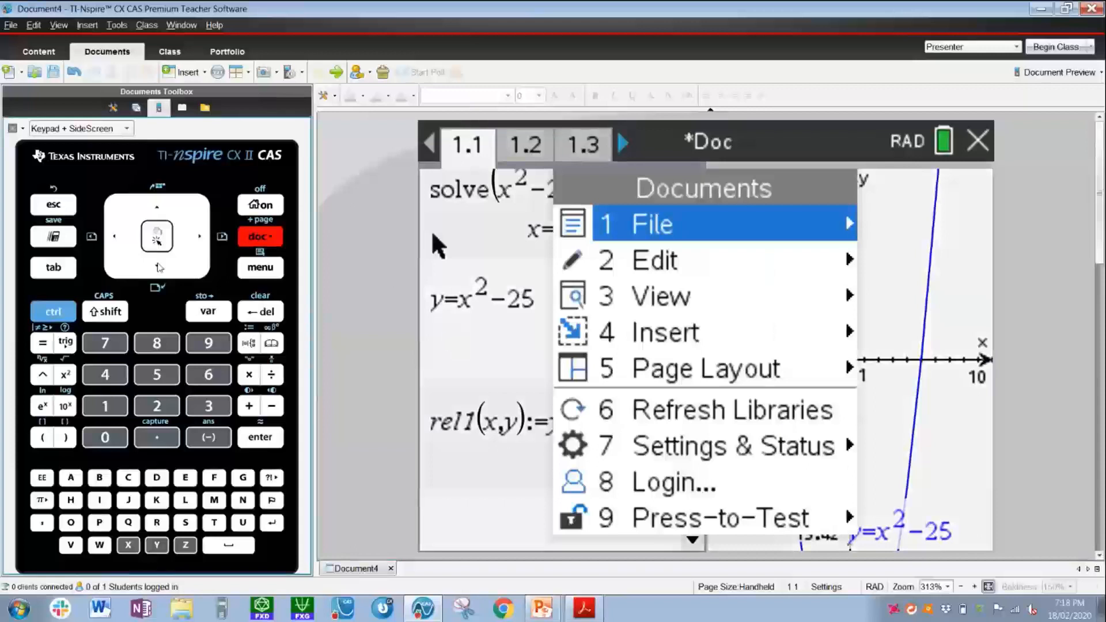
{"action": "left_click", "coordinate": [164, 376]}
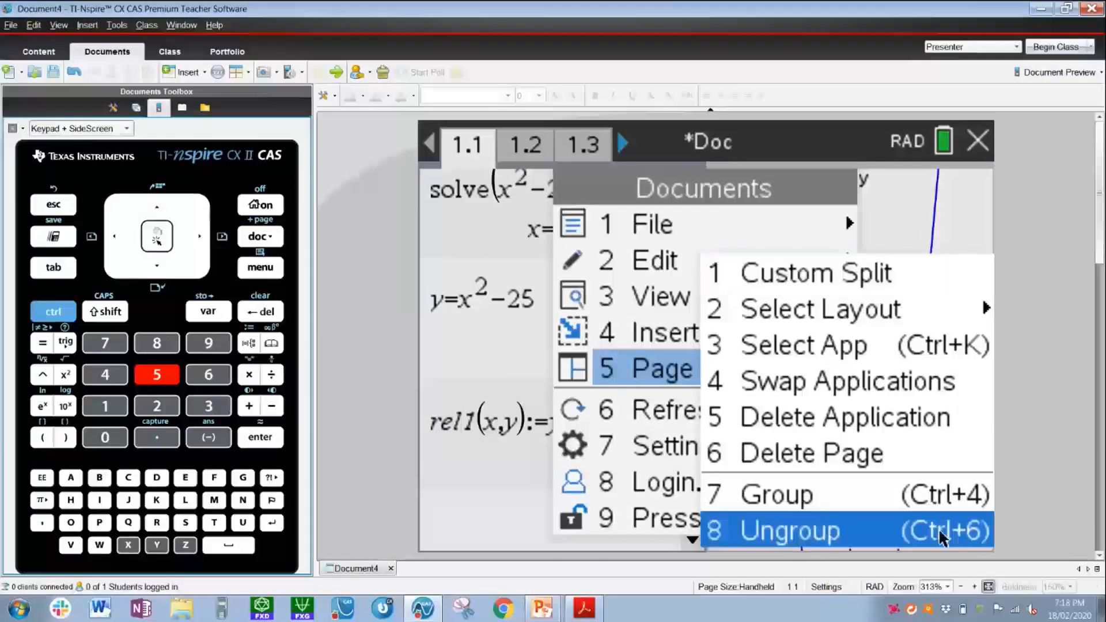
{"action": "left_click", "coordinate": [895, 534]}
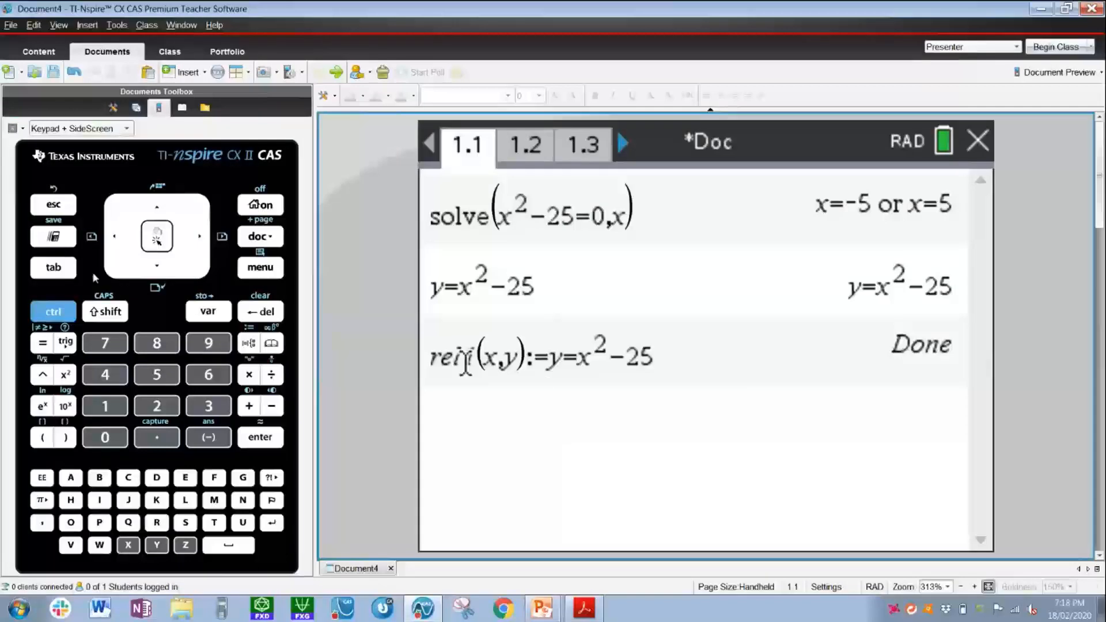
Move forward through graph pages 1.2 and 1.3 to the empty graph on page 1.4
{"action": "left_click", "coordinate": [75, 307]}
{"action": "left_click", "coordinate": [201, 247]}
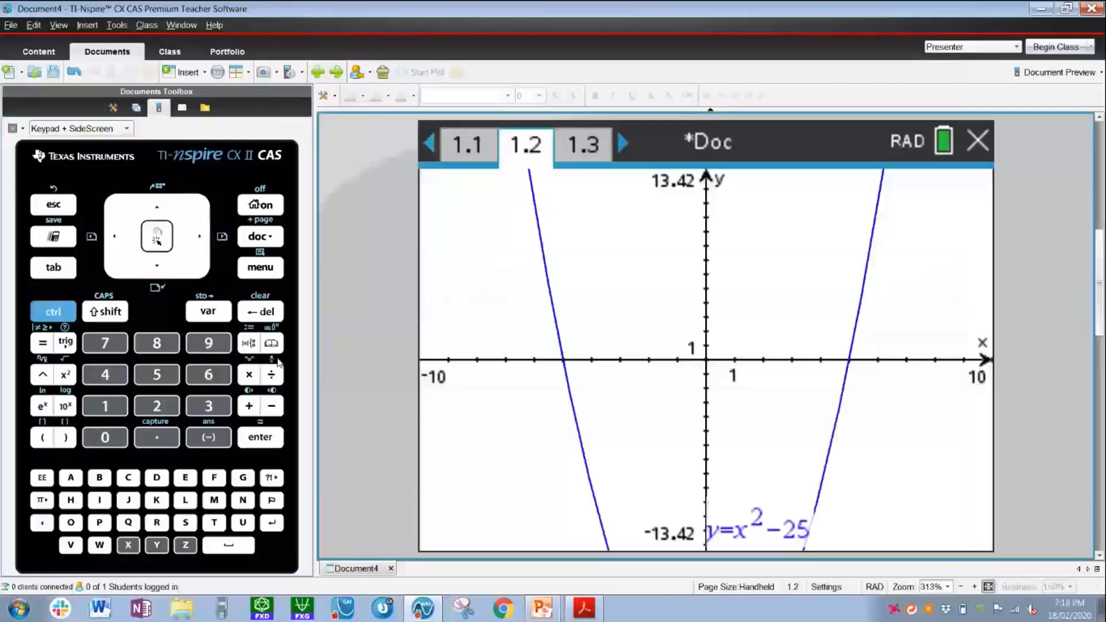
{"action": "left_click", "coordinate": [204, 253]}
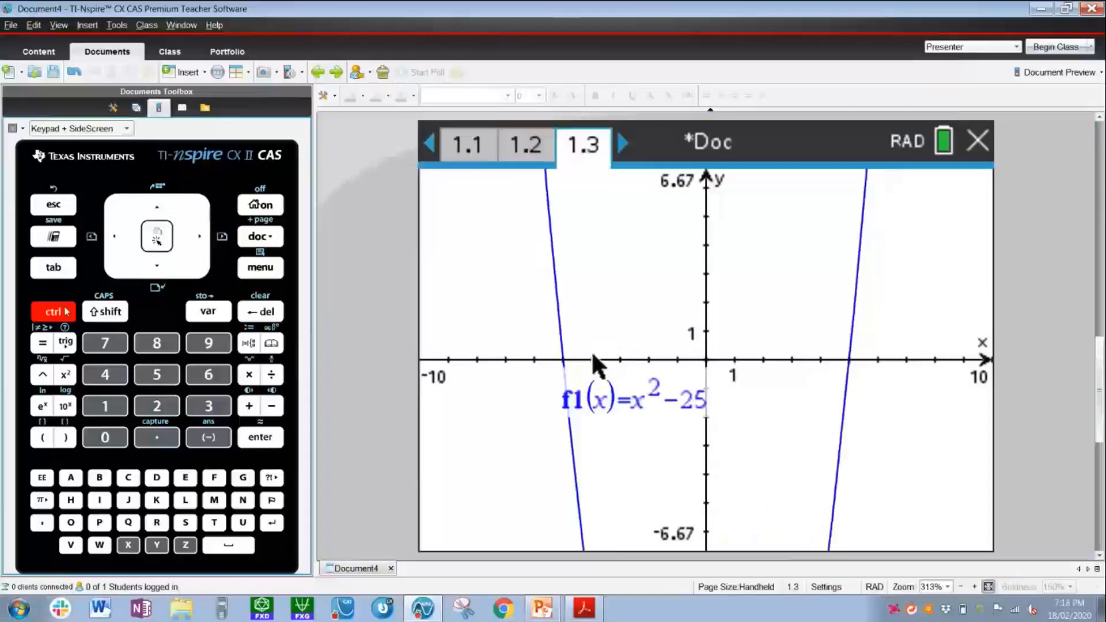
{"action": "left_click", "coordinate": [210, 234]}
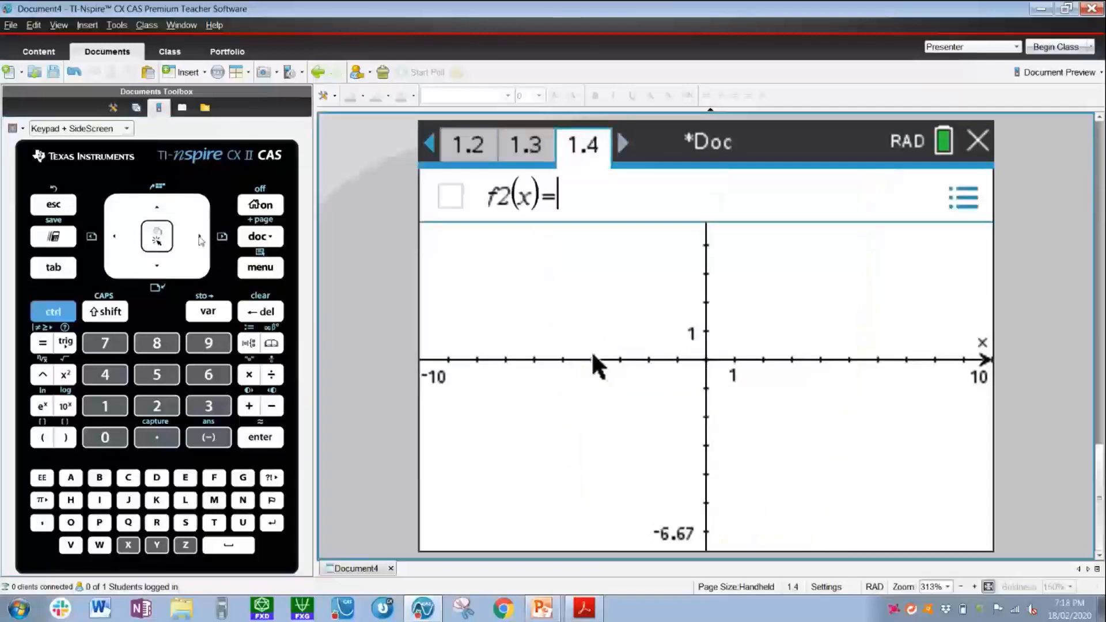
Insert a new Geometry page after page 1.4
{"action": "left_click", "coordinate": [61, 313]}
{"action": "left_click", "coordinate": [103, 496]}
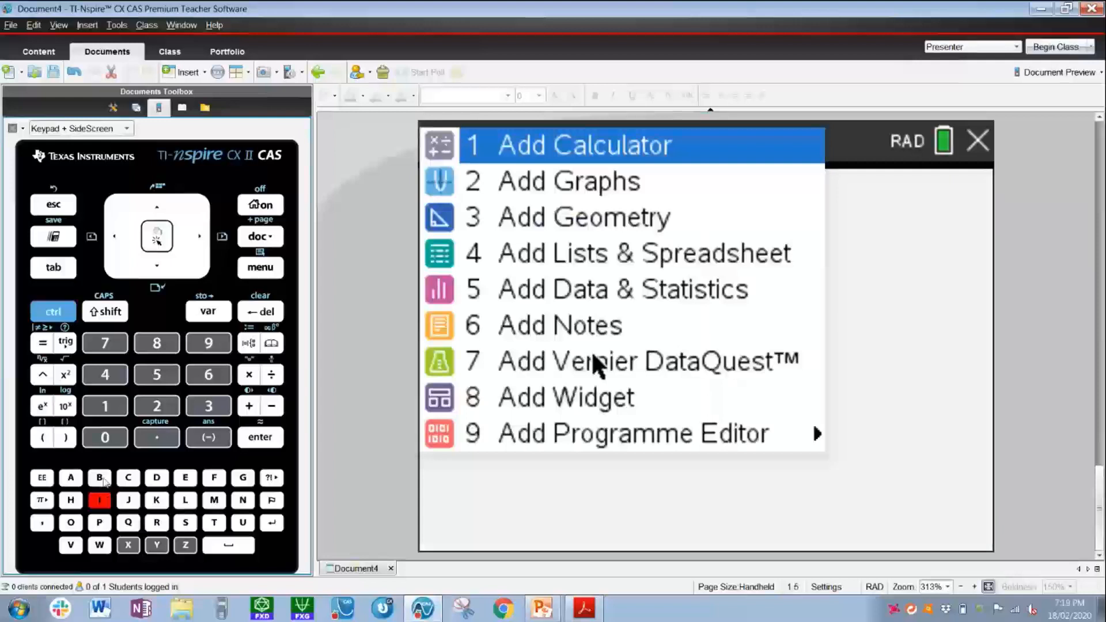
{"action": "left_click", "coordinate": [166, 269]}
{"action": "left_click", "coordinate": [166, 270]}
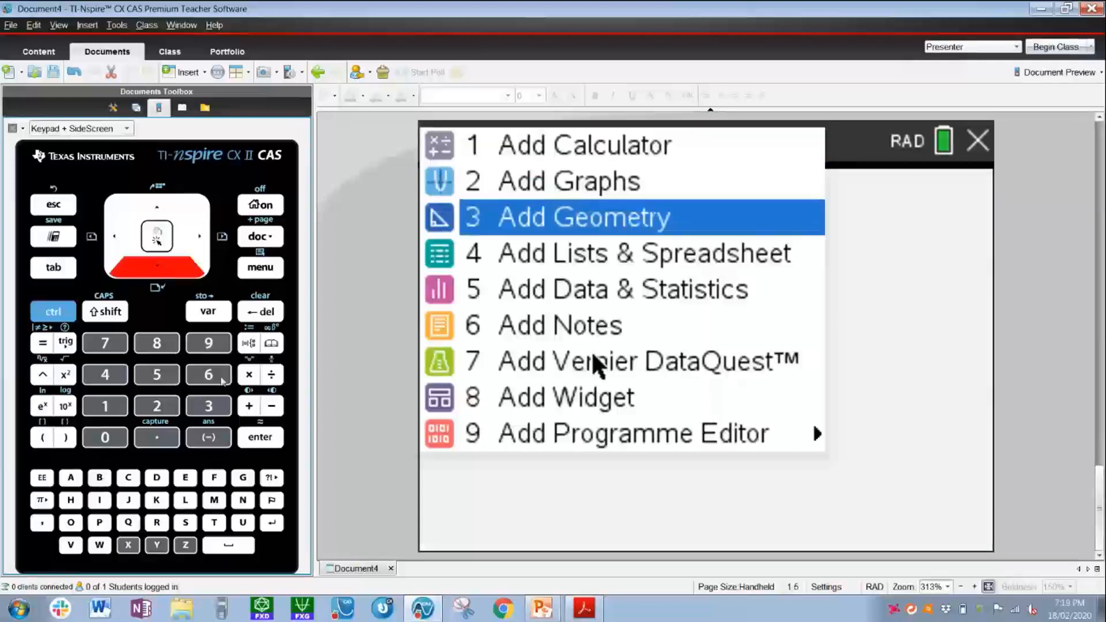
{"action": "left_click", "coordinate": [264, 438]}
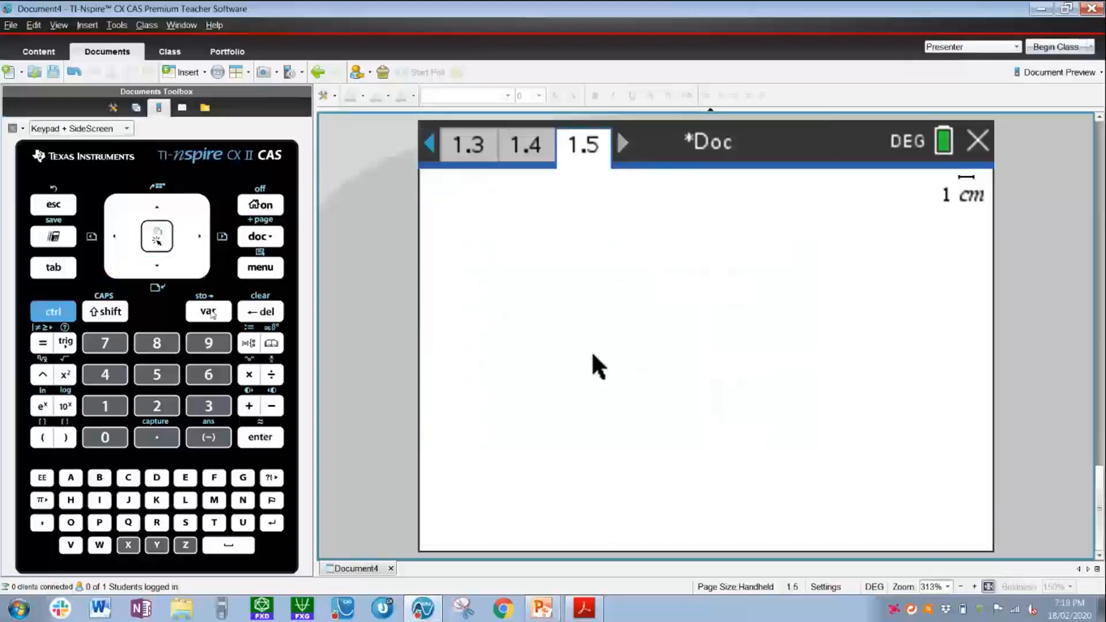
Draw a triangle in the middle of the Geometry page with the Triangle shape tool
{"action": "left_click", "coordinate": [262, 268]}
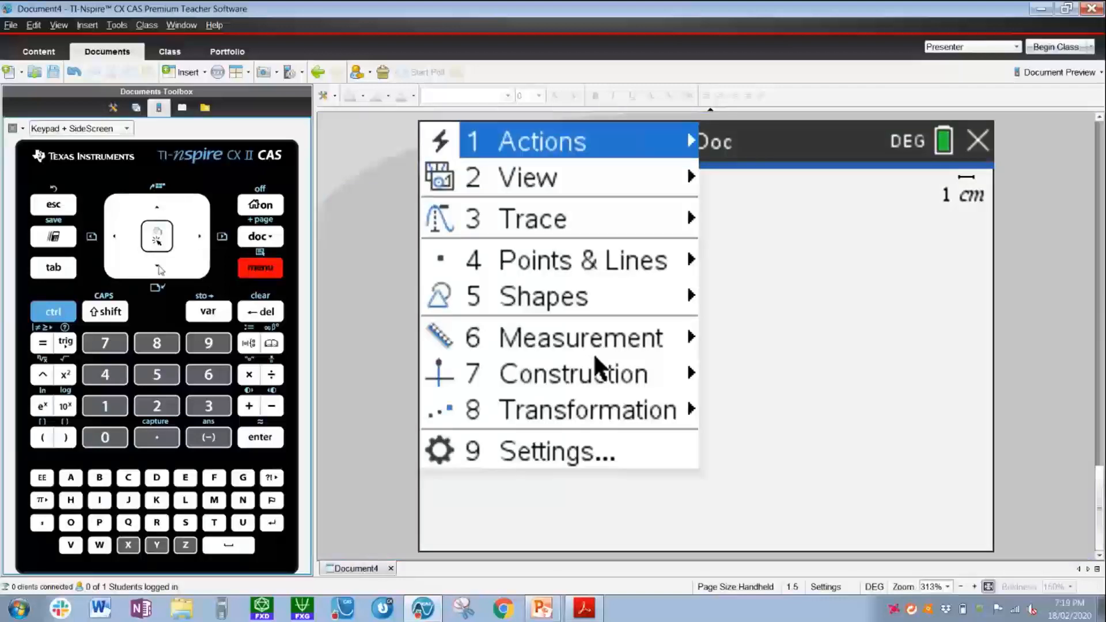
{"action": "left_click", "coordinate": [158, 266]}
{"action": "left_click", "coordinate": [158, 266]}
{"action": "left_click", "coordinate": [158, 267]}
{"action": "left_click", "coordinate": [158, 266]}
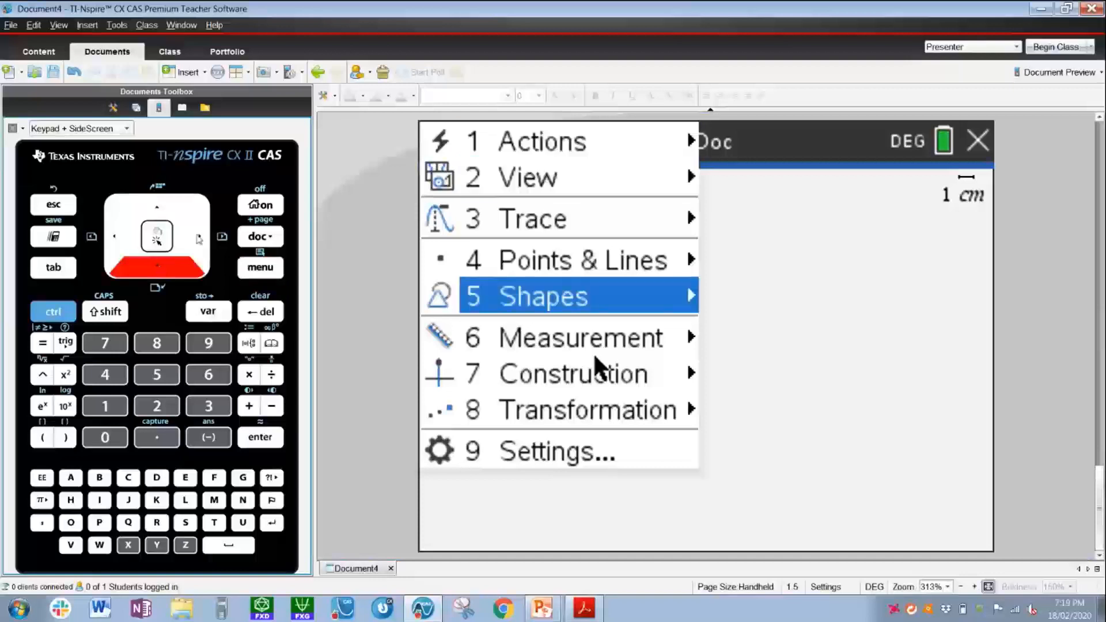
{"action": "left_click", "coordinate": [199, 236]}
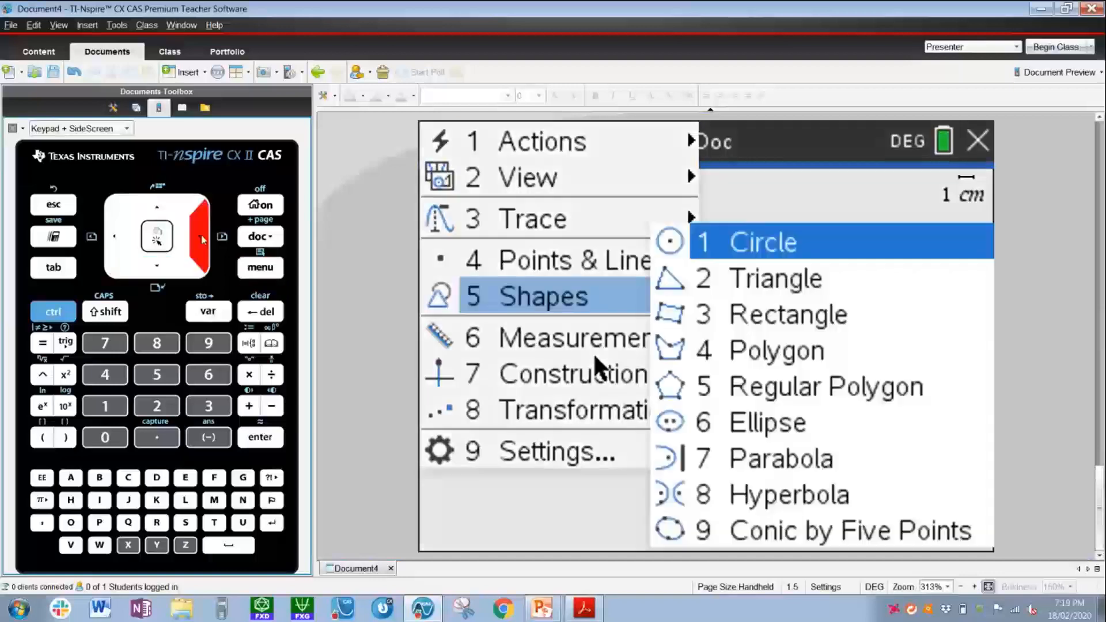
{"action": "left_click", "coordinate": [158, 268]}
{"action": "left_click", "coordinate": [157, 231]}
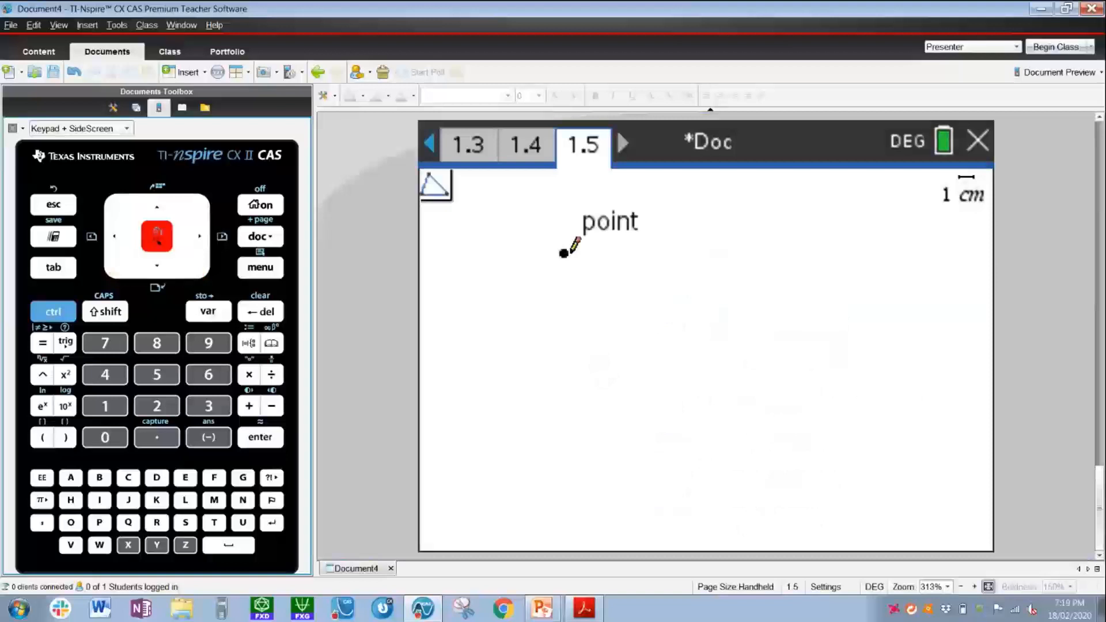
{"action": "left_click", "coordinate": [582, 255]}
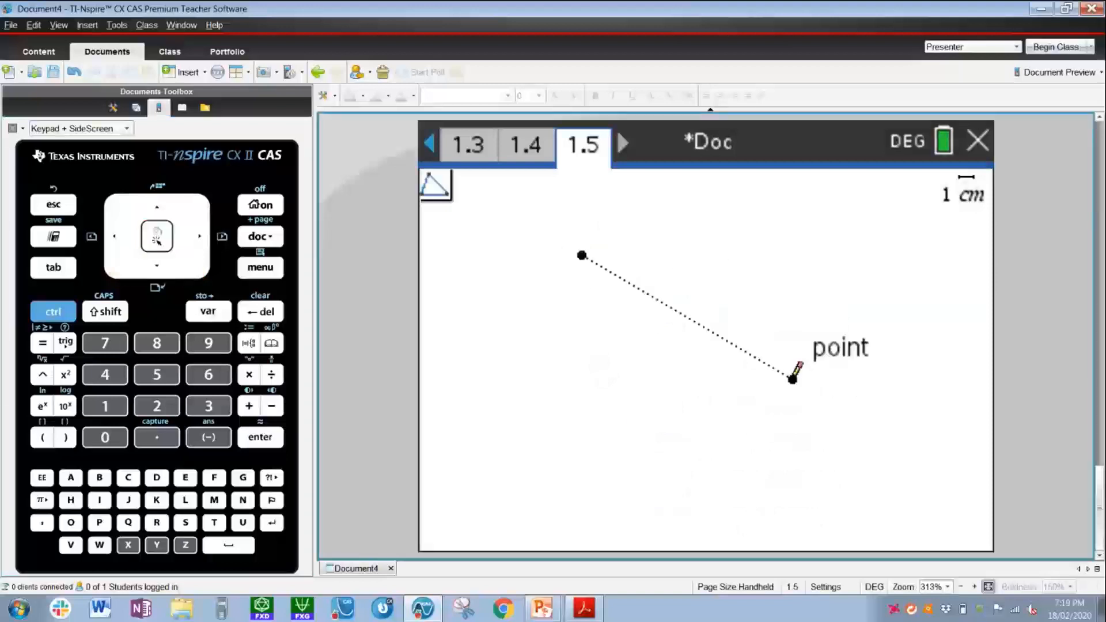
{"action": "left_click", "coordinate": [793, 379]}
{"action": "left_click", "coordinate": [587, 444]}
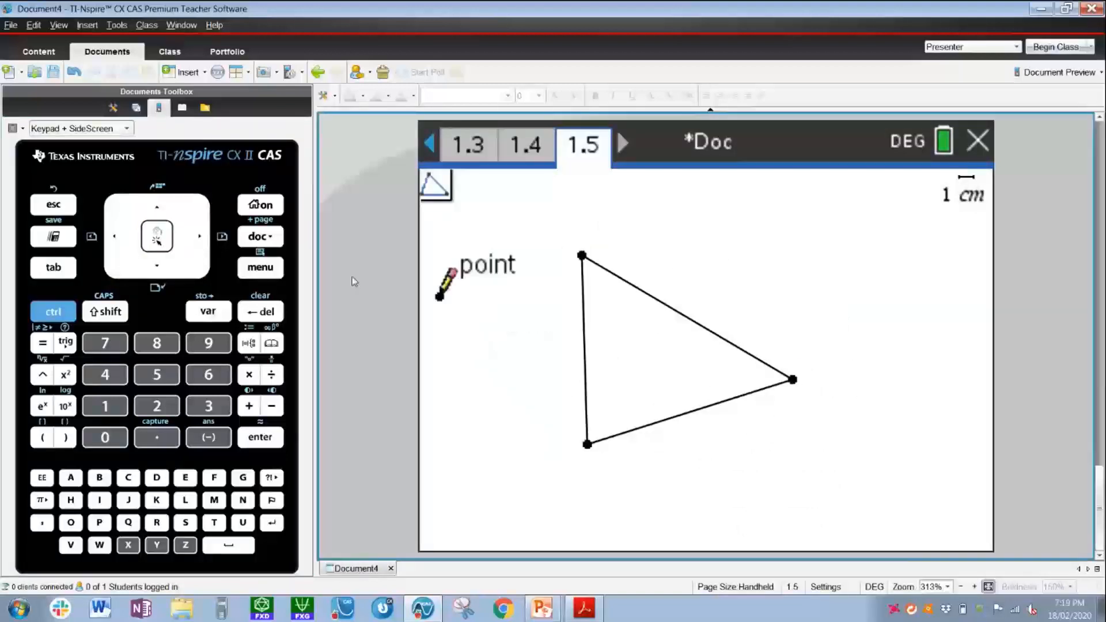
Measure the angle at the triangle's upper vertex by picking its three vertices, and leave the Angle tool
{"action": "left_click", "coordinate": [260, 267]}
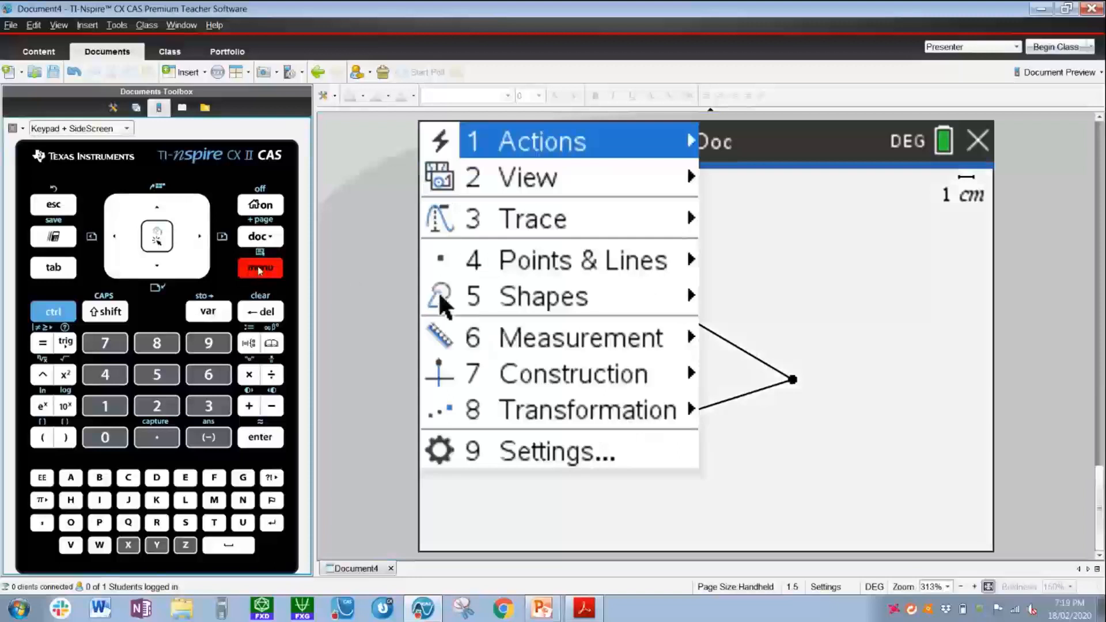
{"action": "key", "text": "Down"}
{"action": "key", "text": "Down"}
{"action": "key", "text": "Down"}
{"action": "key", "text": "Down"}
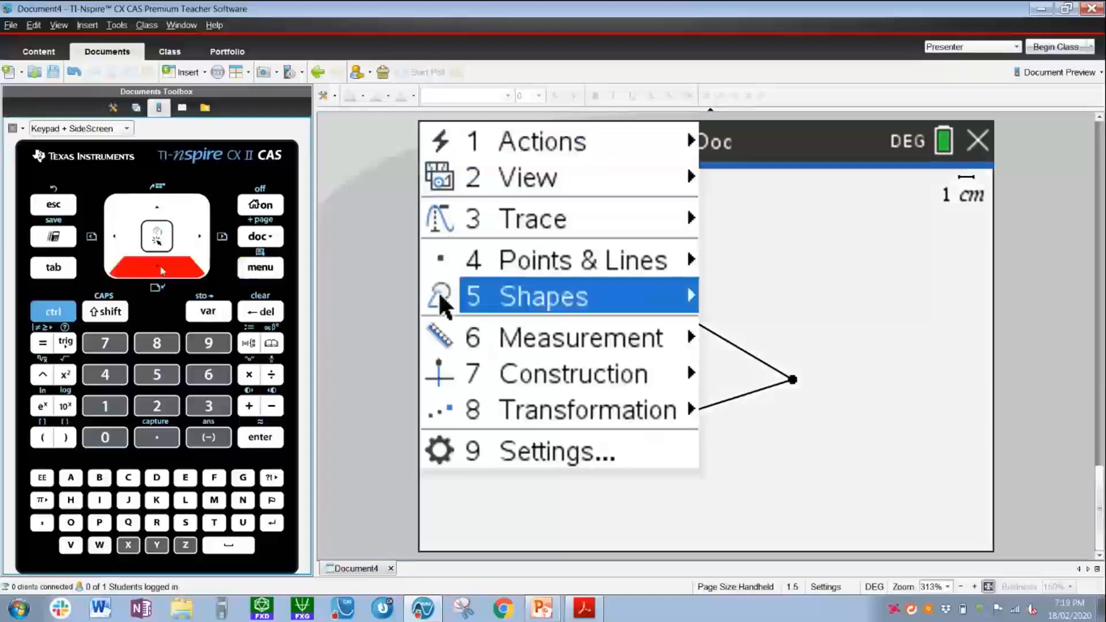
{"action": "left_click", "coordinate": [162, 270]}
{"action": "left_click", "coordinate": [202, 239]}
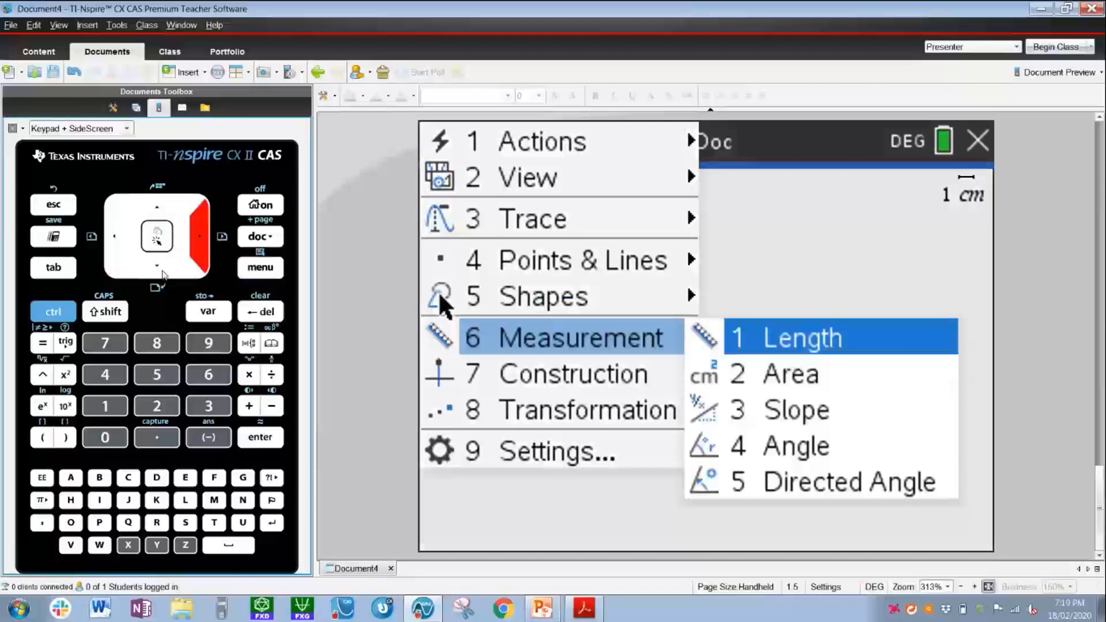
{"action": "left_click", "coordinate": [163, 272]}
{"action": "left_click", "coordinate": [162, 272]}
{"action": "left_click", "coordinate": [163, 271]}
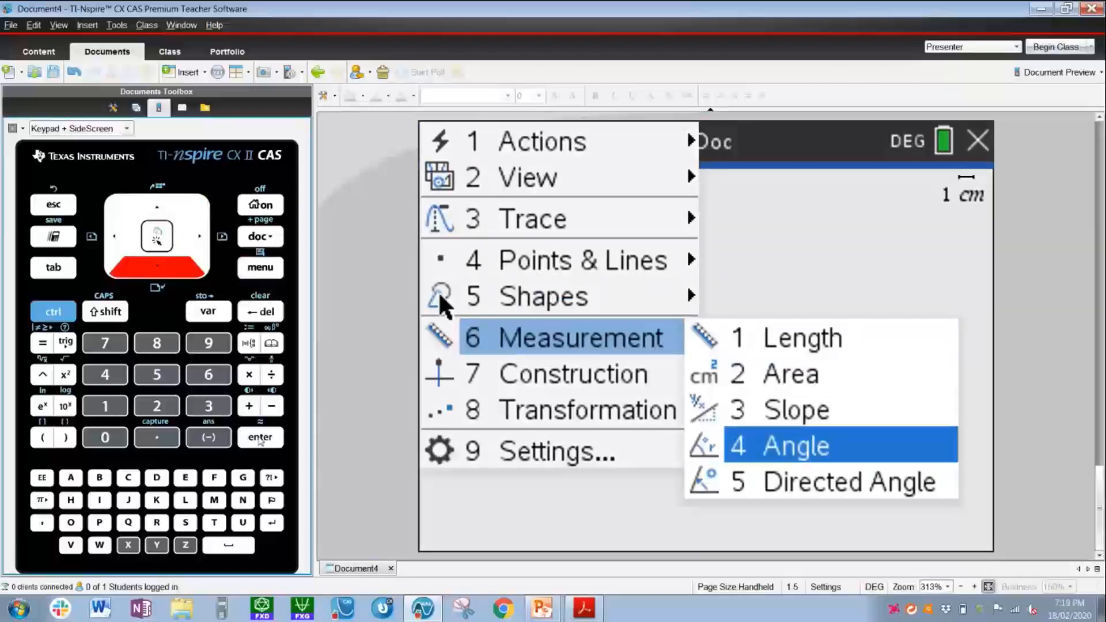
{"action": "left_click", "coordinate": [260, 437]}
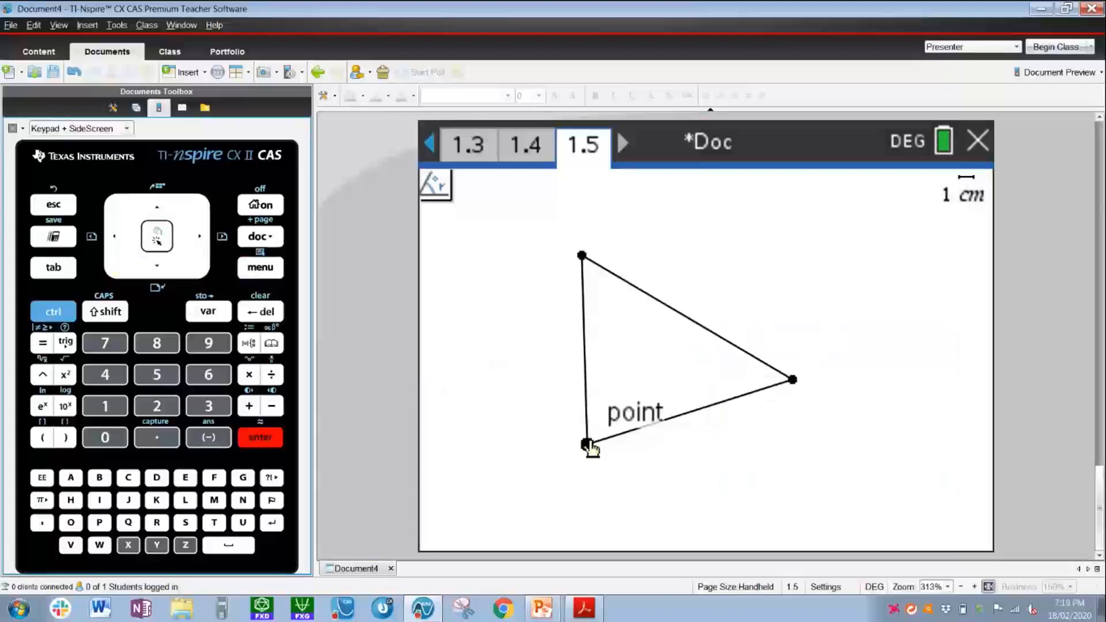
{"action": "left_click", "coordinate": [588, 445]}
{"action": "left_click", "coordinate": [583, 257]}
{"action": "left_click", "coordinate": [785, 378]}
{"action": "key", "text": "Escape"}
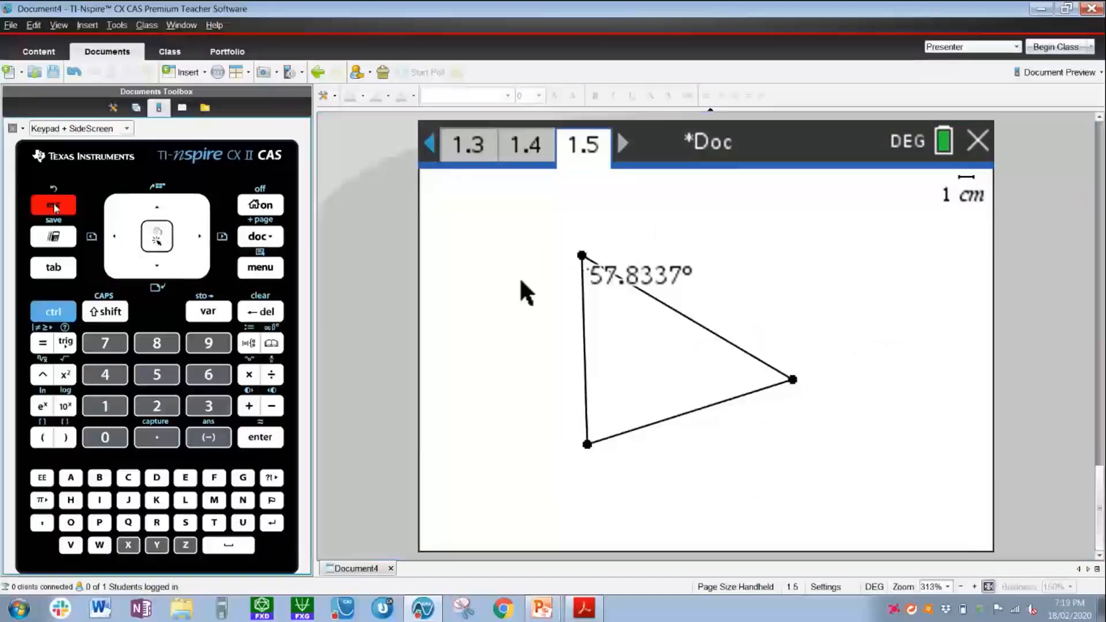
Place the angle measurement above the upper vertex and move the triangle's right vertex slightly outward and down
{"action": "left_click_drag", "start_coordinate": [641, 274], "coordinate": [582, 227]}
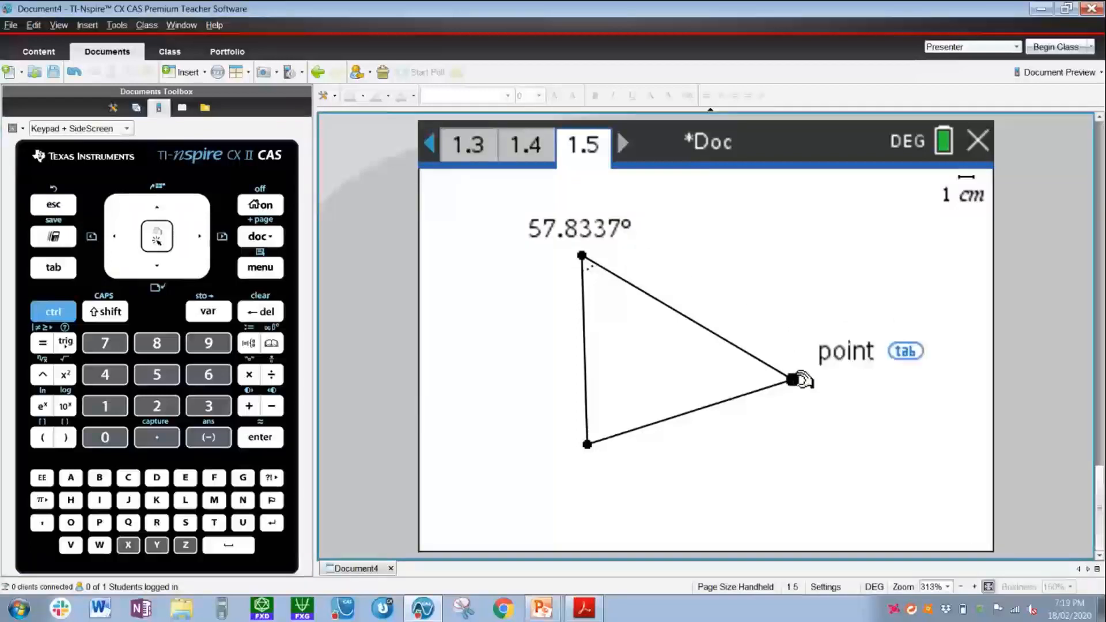
{"action": "left_click_drag", "start_coordinate": [802, 380], "coordinate": [840, 393]}
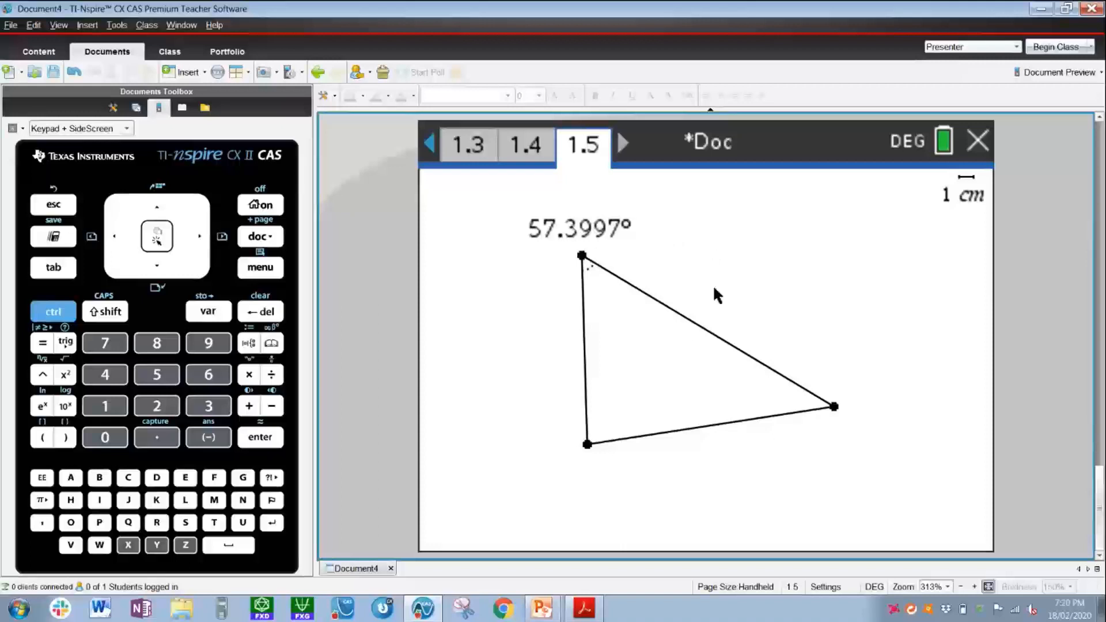
Insert a new Lists & Spreadsheet page after the Geometry page
{"action": "left_click", "coordinate": [49, 311]}
{"action": "left_click", "coordinate": [102, 500]}
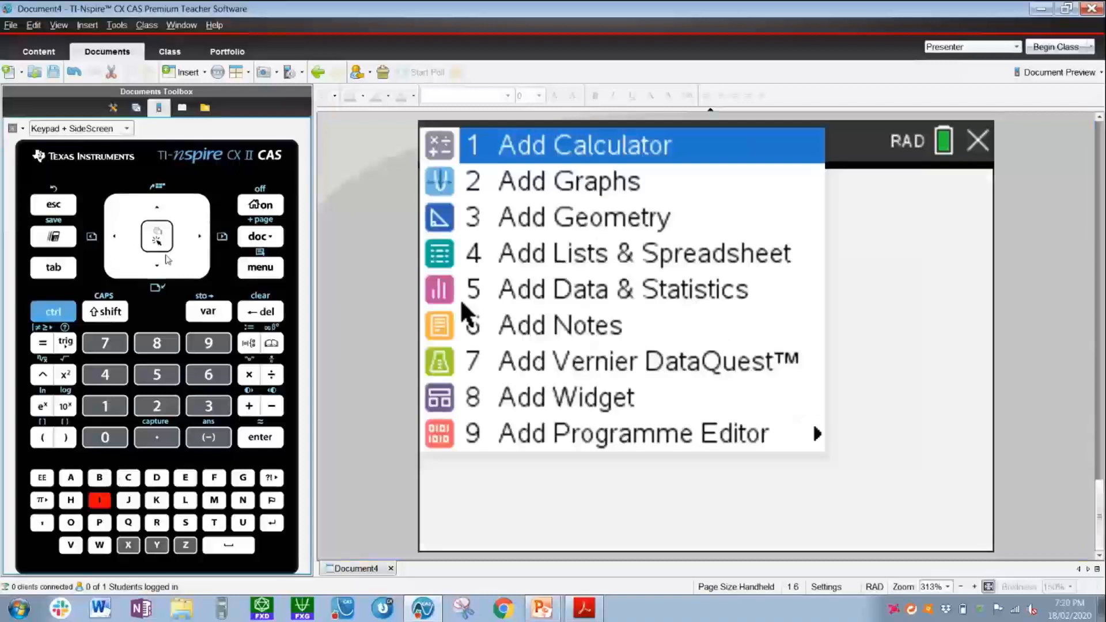
{"action": "key", "text": "Down"}
{"action": "key", "text": "Down"}
{"action": "key", "text": "Down"}
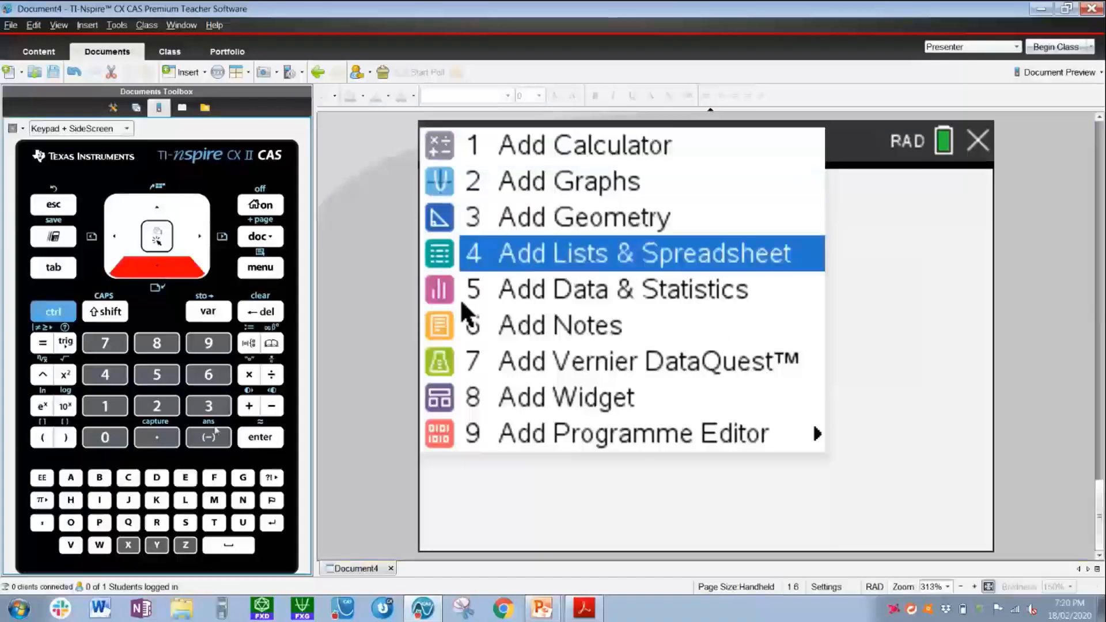
{"action": "key", "text": "Return"}
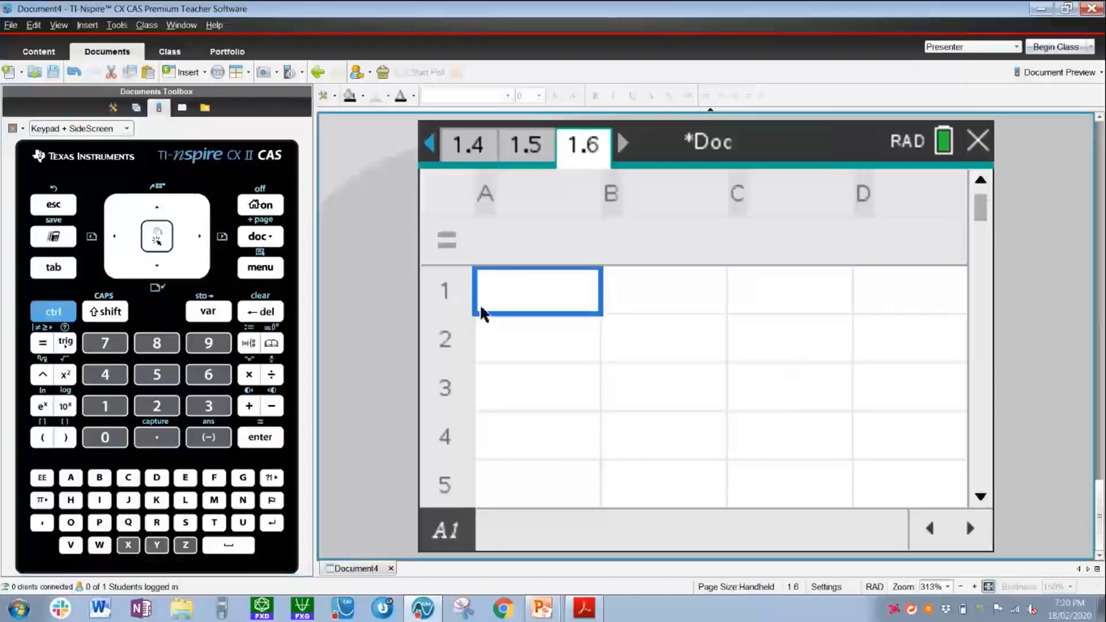
Name the spreadsheet's column A xv in its header cell
{"action": "left_click", "coordinate": [162, 212]}
{"action": "left_click", "coordinate": [198, 236]}
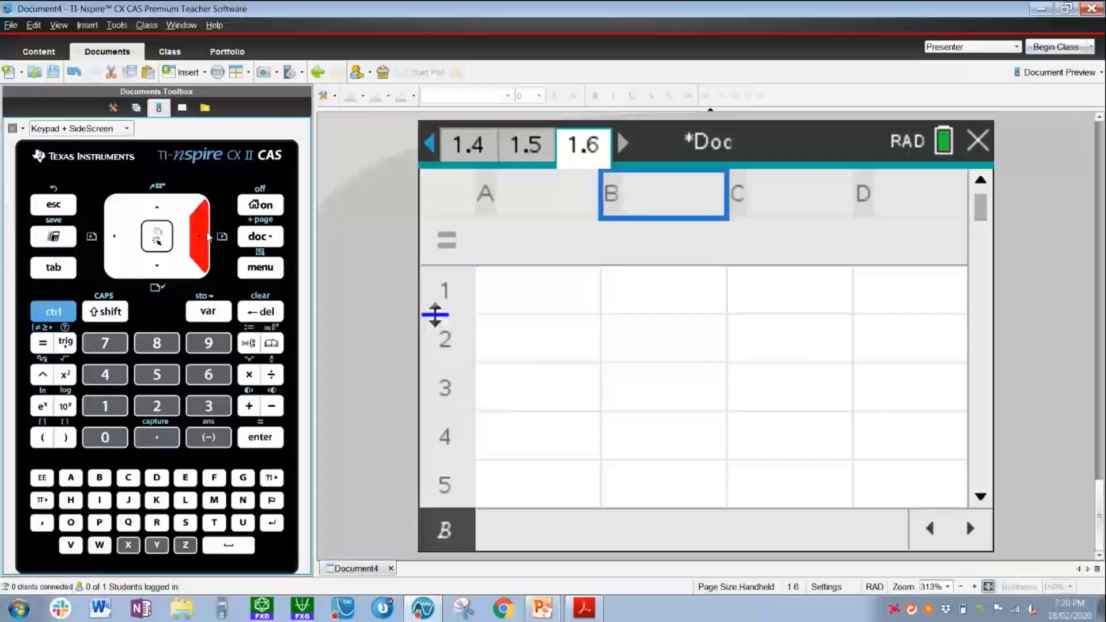
{"action": "left_click", "coordinate": [114, 241]}
{"action": "left_click", "coordinate": [199, 242]}
{"action": "left_click", "coordinate": [109, 246]}
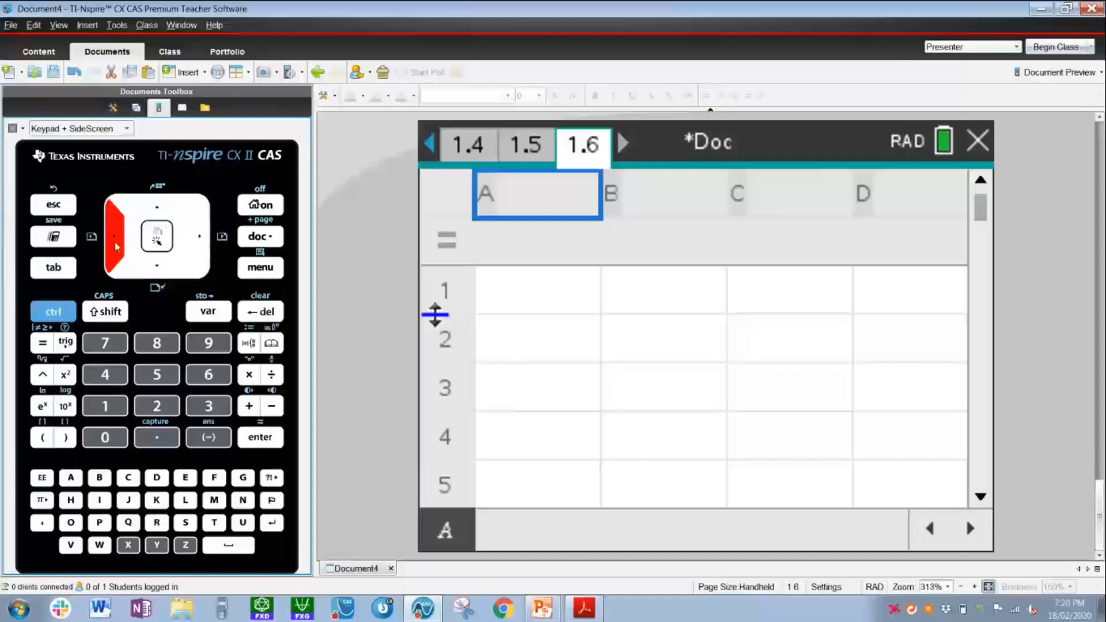
{"action": "left_click", "coordinate": [128, 545]}
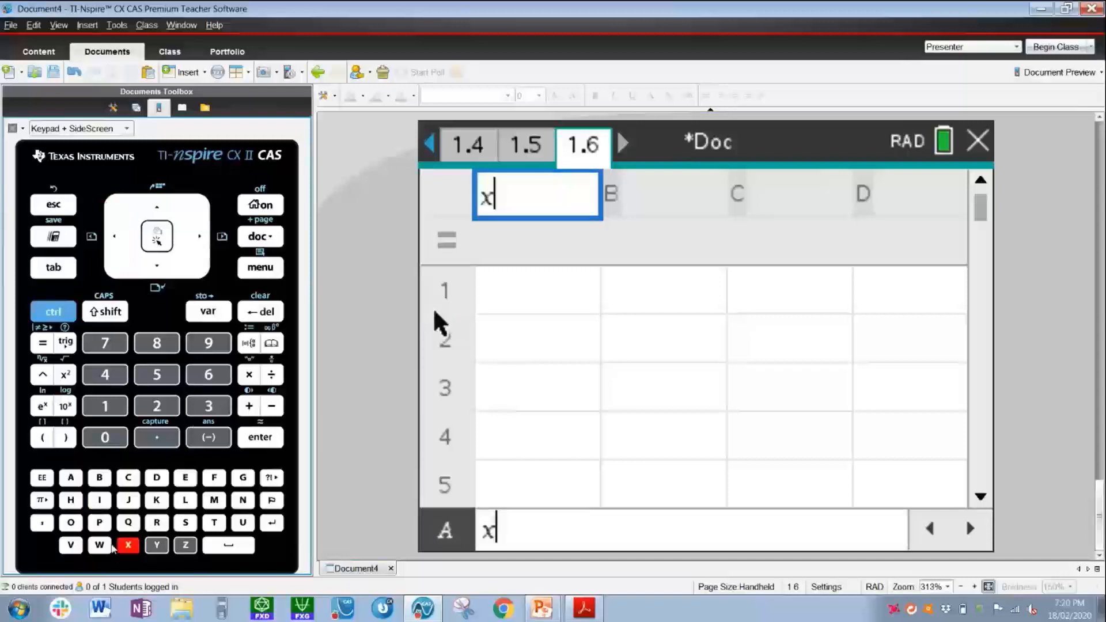
{"action": "left_click", "coordinate": [70, 545]}
{"action": "left_click", "coordinate": [201, 241]}
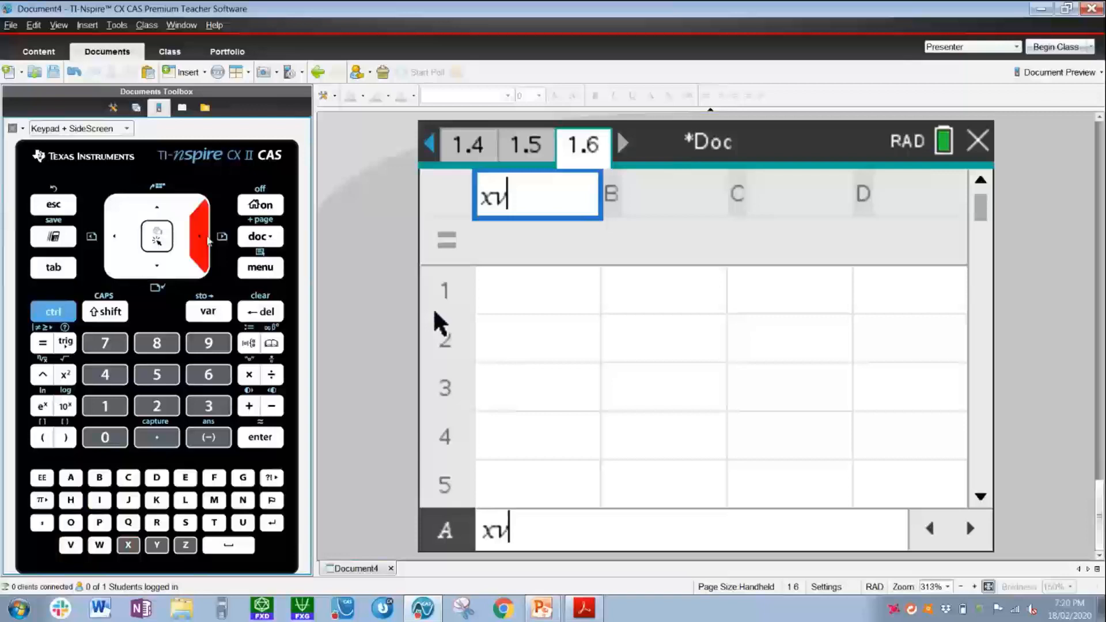
{"action": "left_click", "coordinate": [260, 437]}
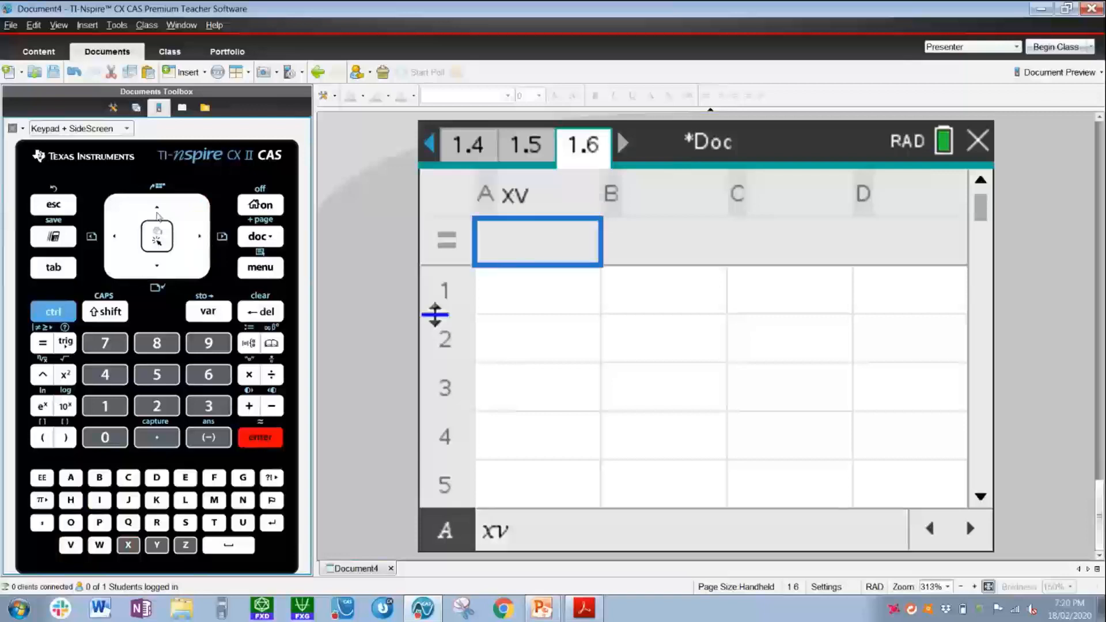
Name the spreadsheet's column B yv in its header cell and select cell A1
{"action": "left_click", "coordinate": [156, 204]}
{"action": "key", "text": "Right"}
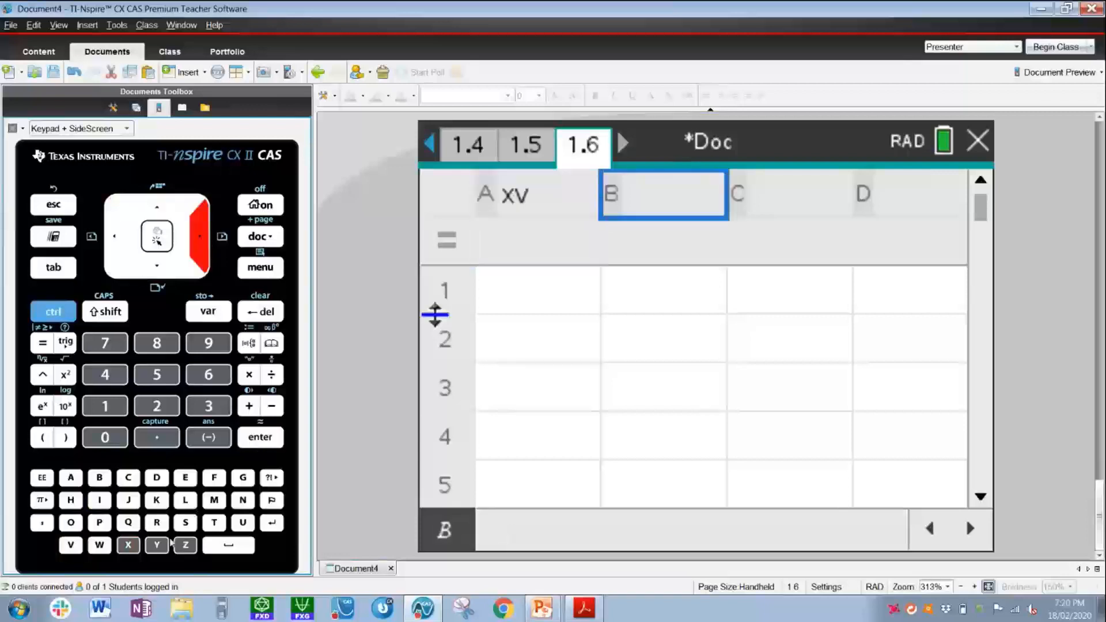
{"action": "type", "text": "yv"}
{"action": "key", "text": "Return"}
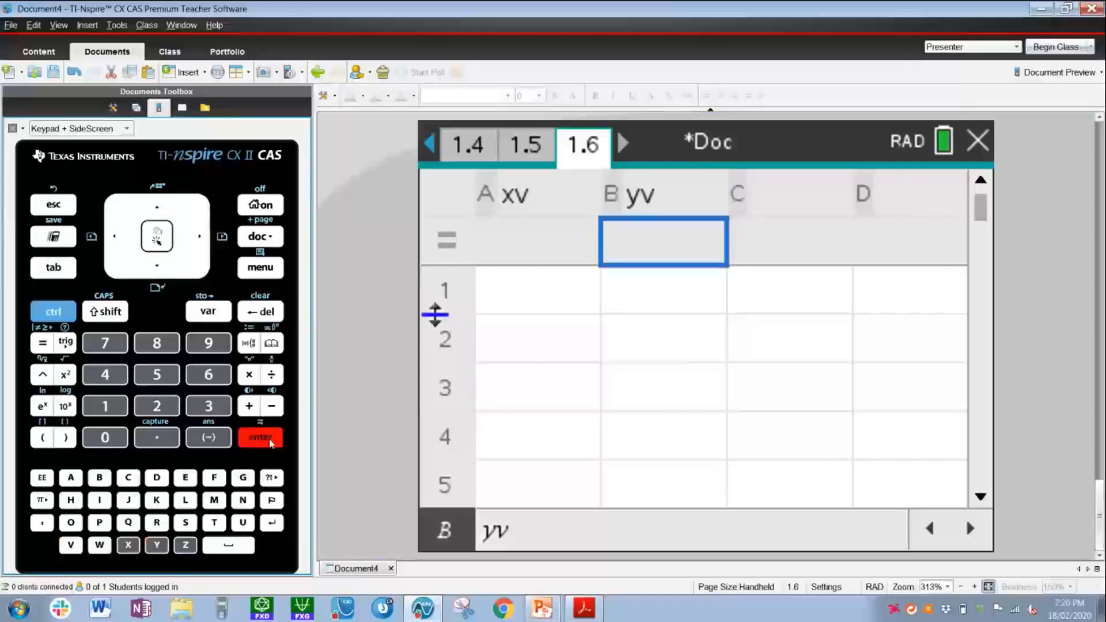
{"action": "key", "text": "Down"}
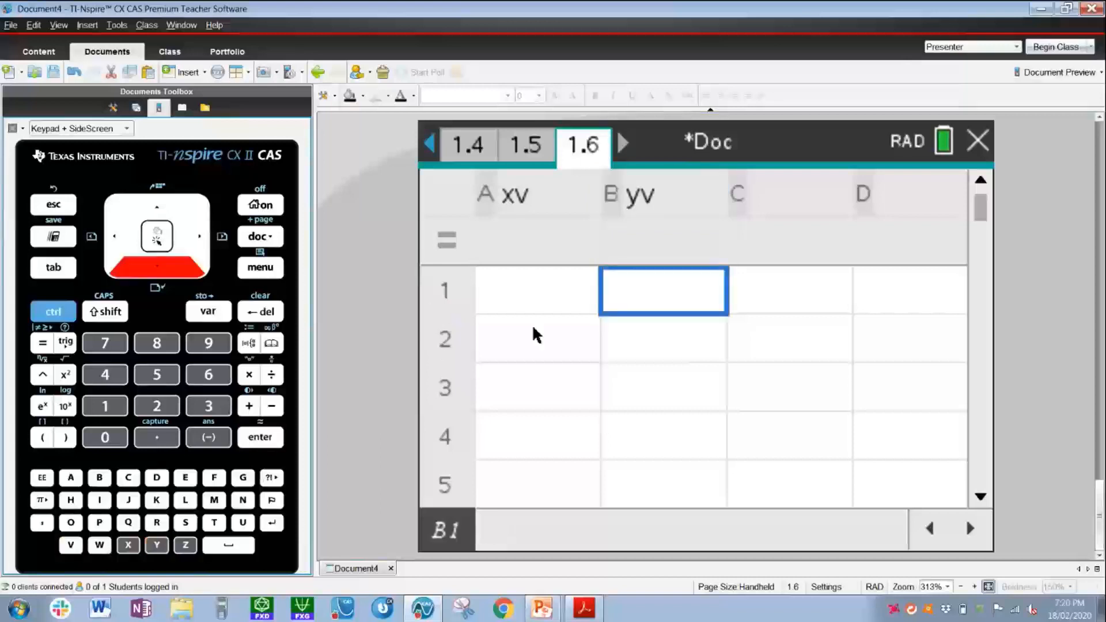
{"action": "left_click", "coordinate": [572, 299]}
{"action": "left_click", "coordinate": [646, 304]}
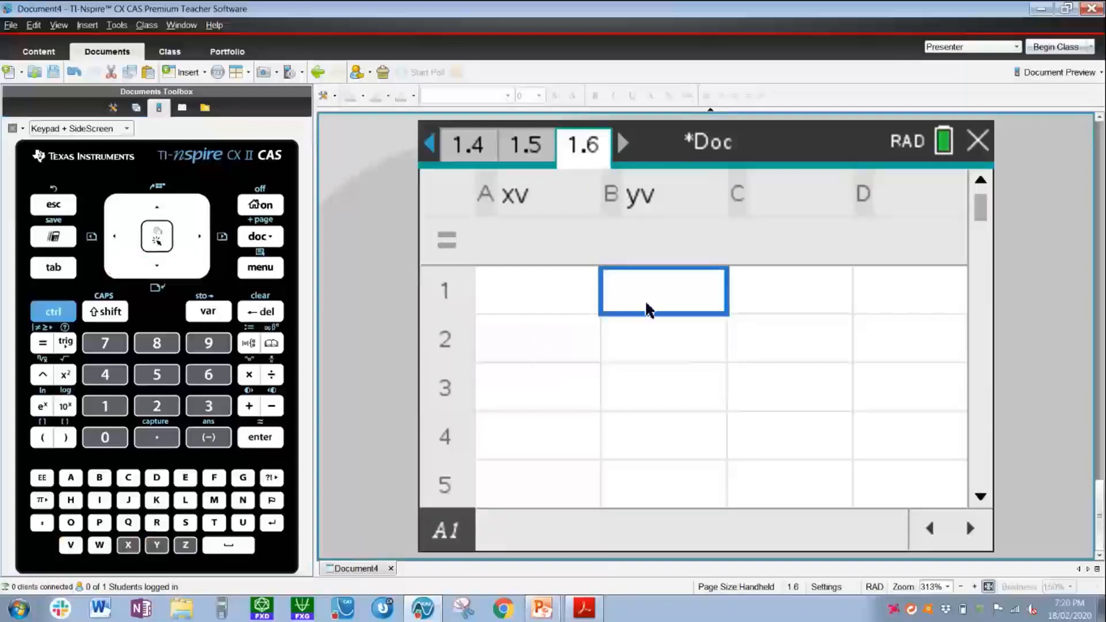
{"action": "left_click", "coordinate": [563, 302]}
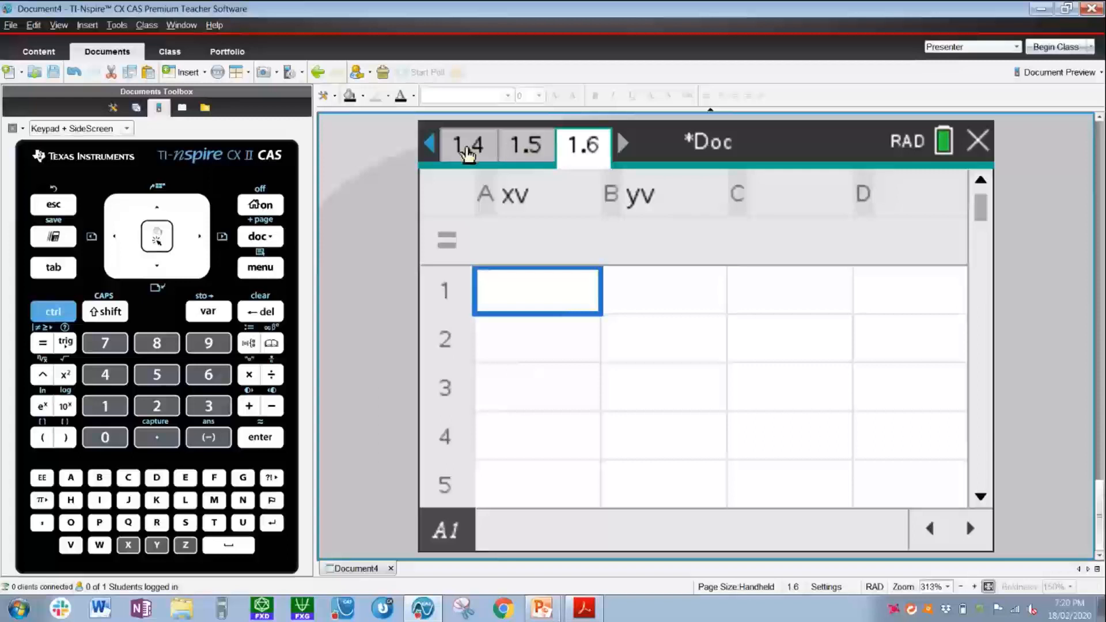
Go back through the document from the spreadsheet page to the calculation page 1.1
{"action": "key", "text": "ctrl+Left"}
{"action": "key", "text": "ctrl+Left"}
{"action": "key", "text": "ctrl+Left"}
{"action": "key", "text": "ctrl+Left"}
{"action": "key", "text": "ctrl+Left"}
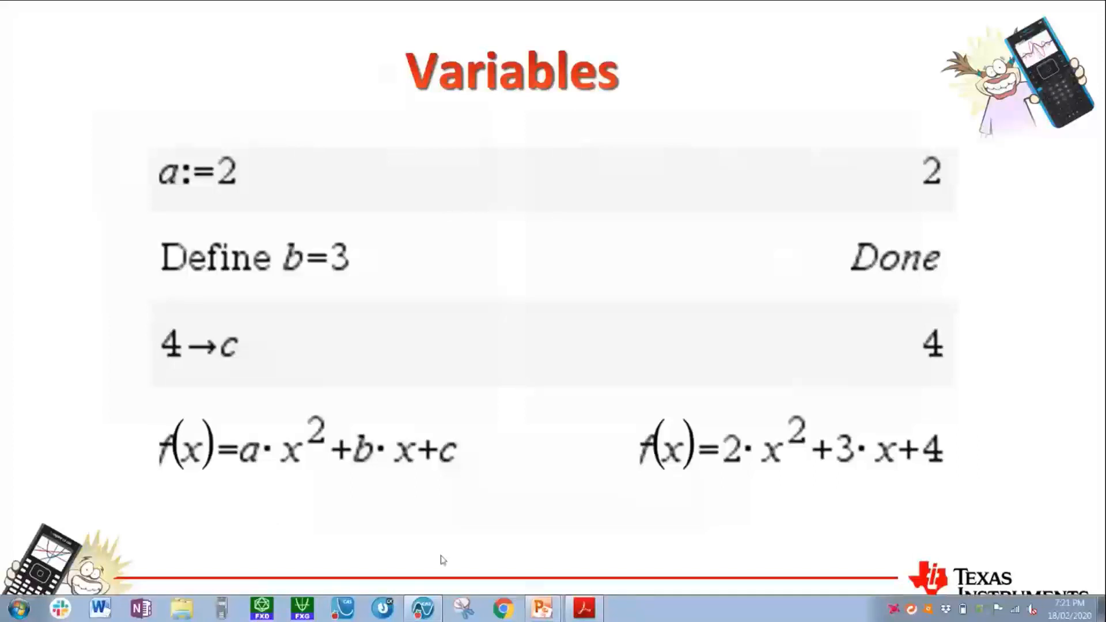
Switch from the slides back to the TI-Nspire software and assign 2 to the variable a with a:=2
{"action": "left_click", "coordinate": [423, 616]}
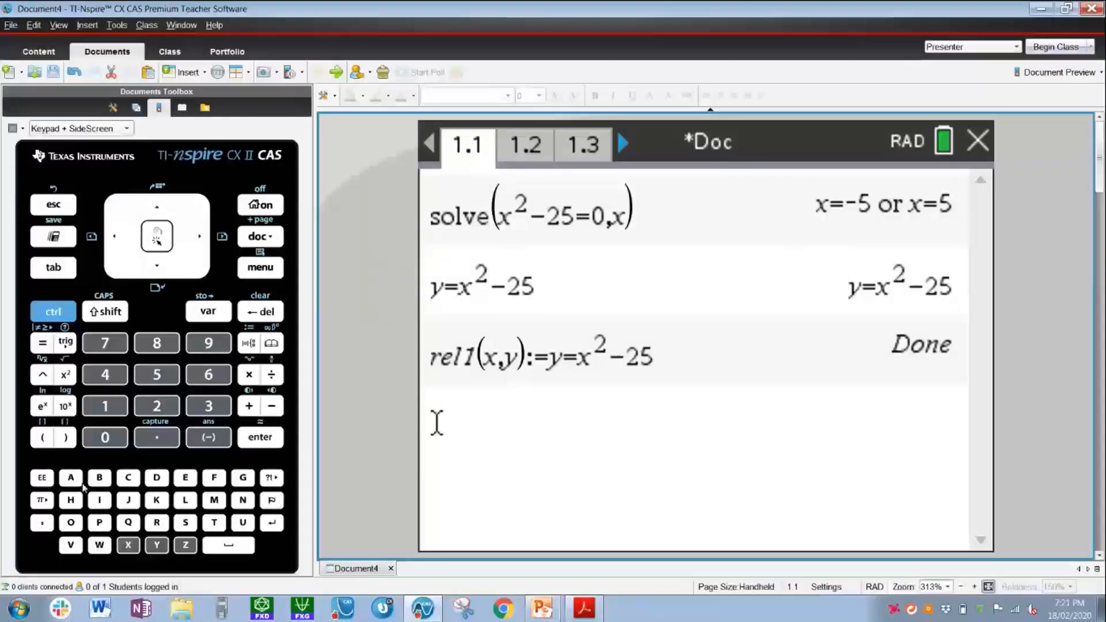
{"action": "left_click", "coordinate": [70, 483]}
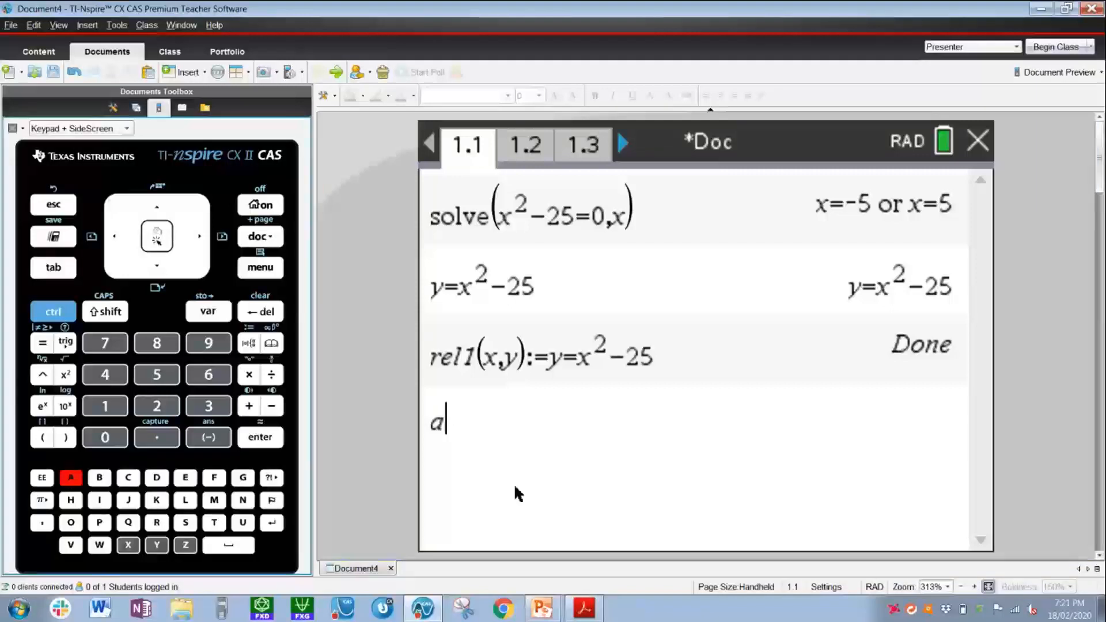
{"action": "key", "text": "ctrl"}
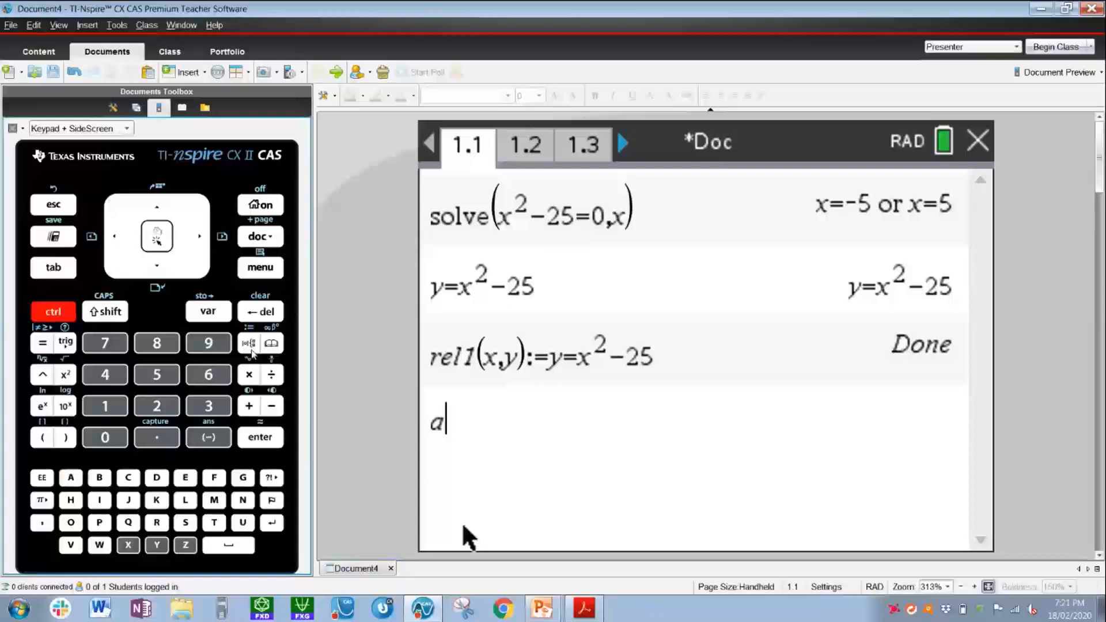
{"action": "left_click", "coordinate": [251, 349]}
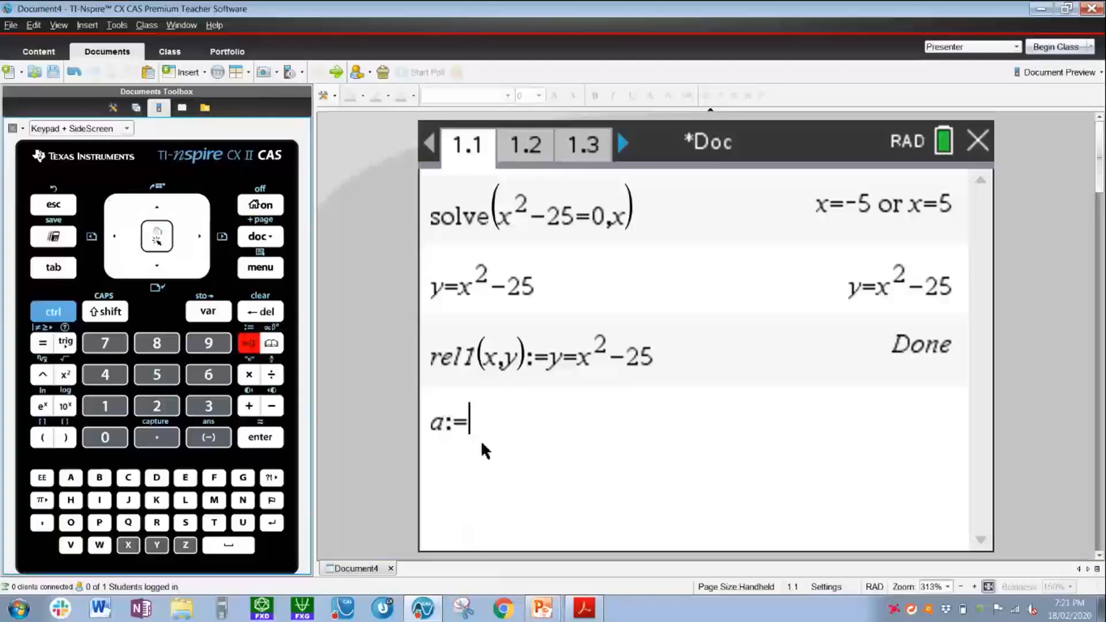
{"action": "left_click", "coordinate": [172, 414]}
{"action": "left_click", "coordinate": [259, 441]}
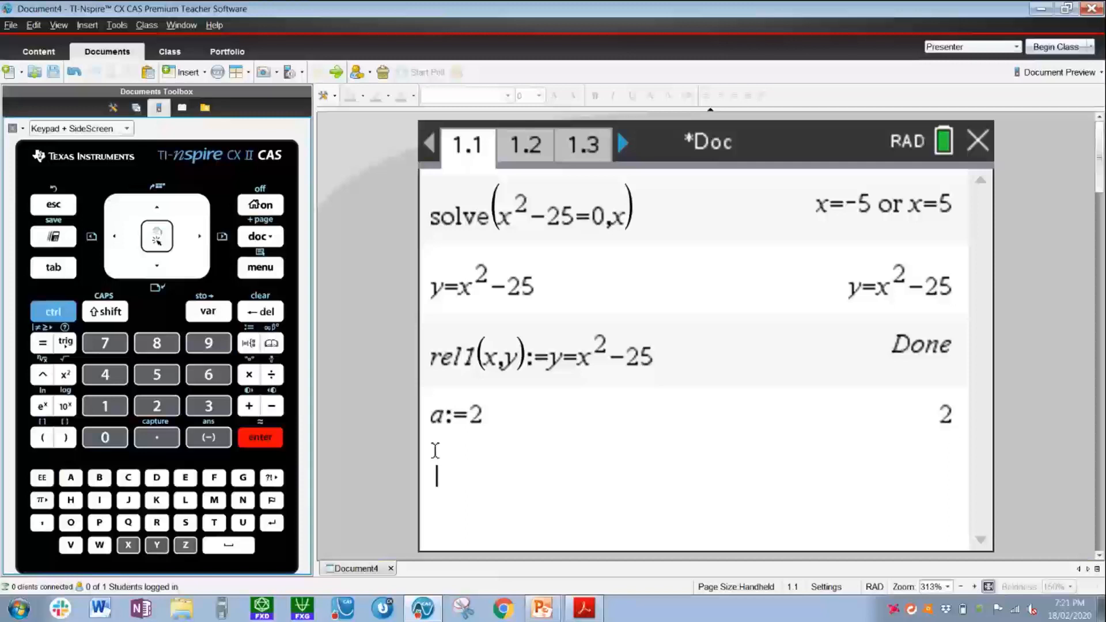
Bring up the list of stored variables and look through its entries
{"action": "left_click", "coordinate": [223, 313]}
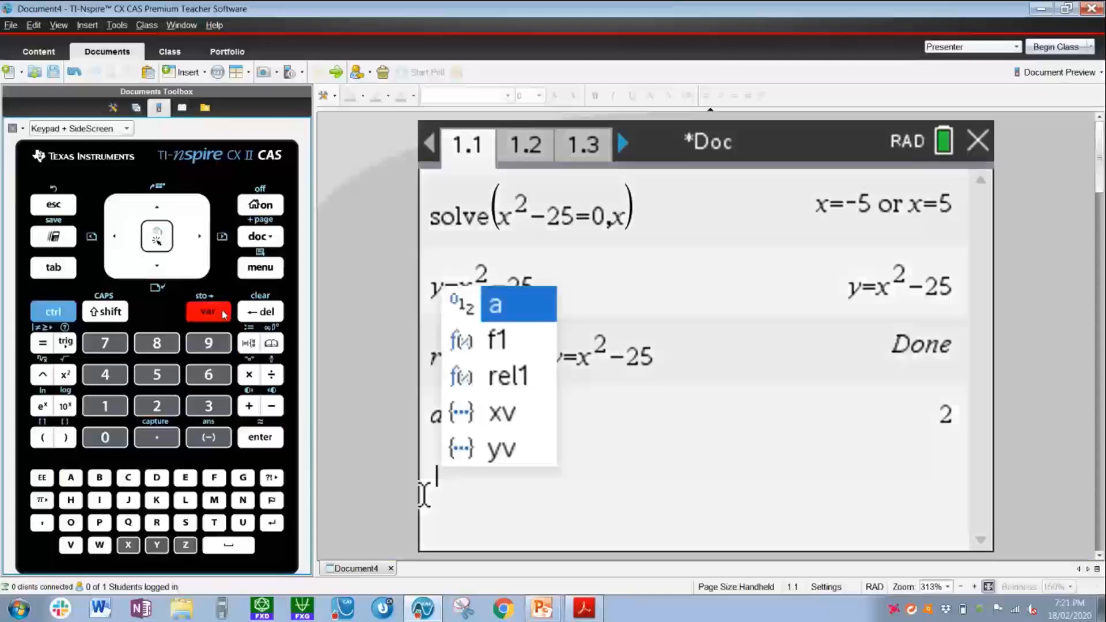
{"action": "key", "text": "Down"}
{"action": "key", "text": "Down"}
{"action": "key", "text": "Down"}
{"action": "key", "text": "Down"}
{"action": "key", "text": "Up"}
{"action": "key", "text": "Up"}
{"action": "key", "text": "Up"}
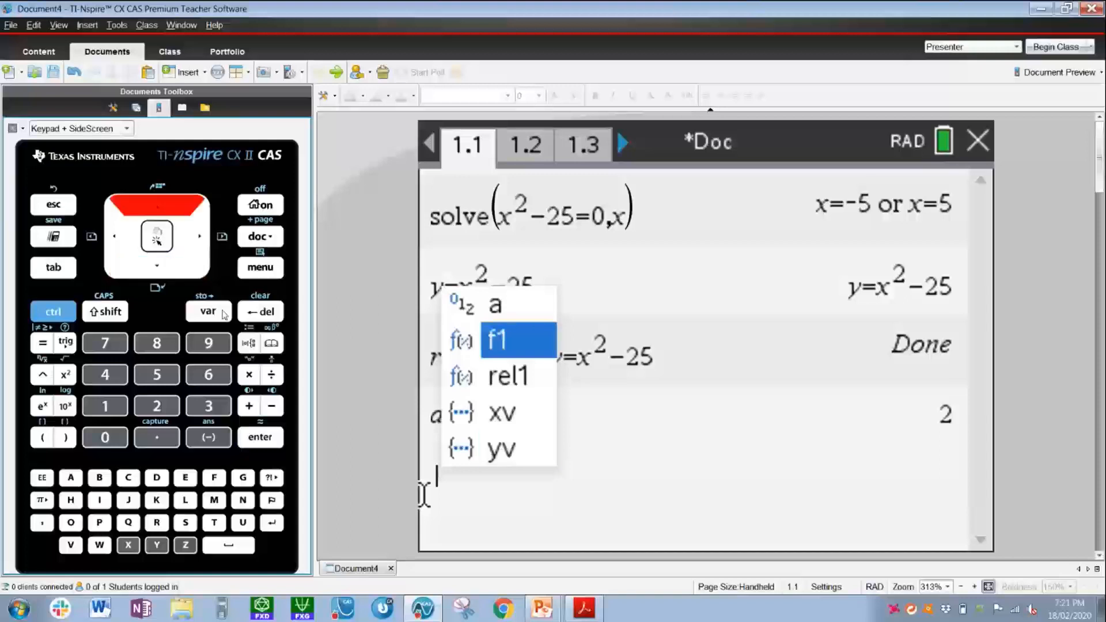
{"action": "key", "text": "Down"}
{"action": "key", "text": "Down"}
{"action": "key", "text": "Down"}
{"action": "key", "text": "Up"}
{"action": "key", "text": "Up"}
{"action": "key", "text": "Down"}
{"action": "key", "text": "Down"}
{"action": "key", "text": "Up"}
{"action": "key", "text": "Up"}
{"action": "key", "text": "Down"}
{"action": "key", "text": "Down"}
{"action": "key", "text": "Up"}
{"action": "key", "text": "Down"}
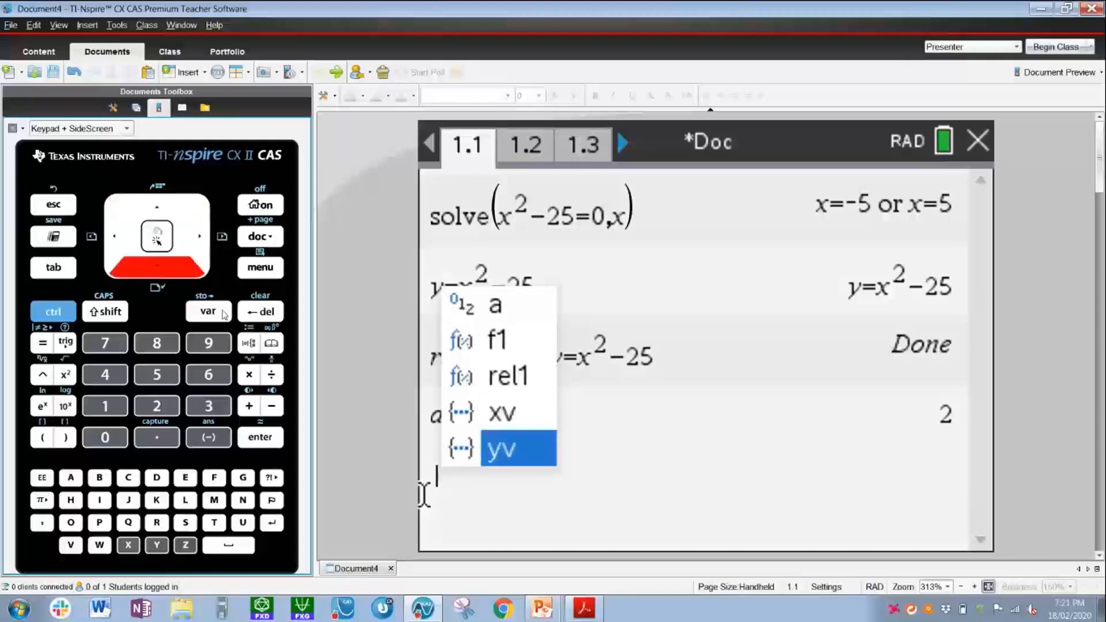
Insert the variable a from the stored variables and evaluate it on the entry line
{"action": "key", "text": "Up"}
{"action": "key", "text": "Down"}
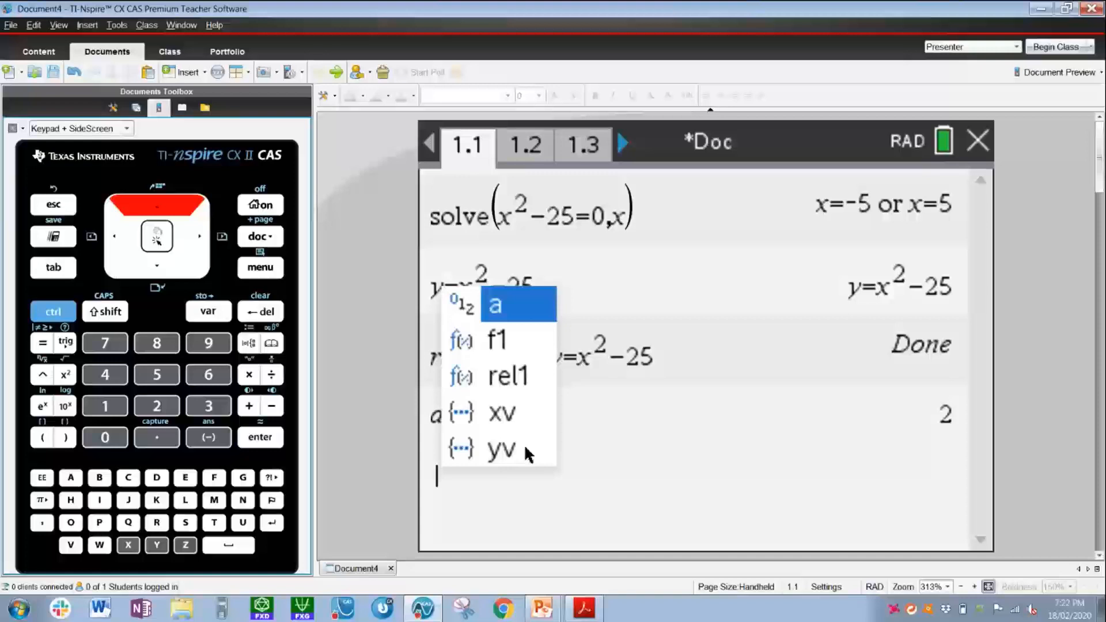
{"action": "key", "text": "Return"}
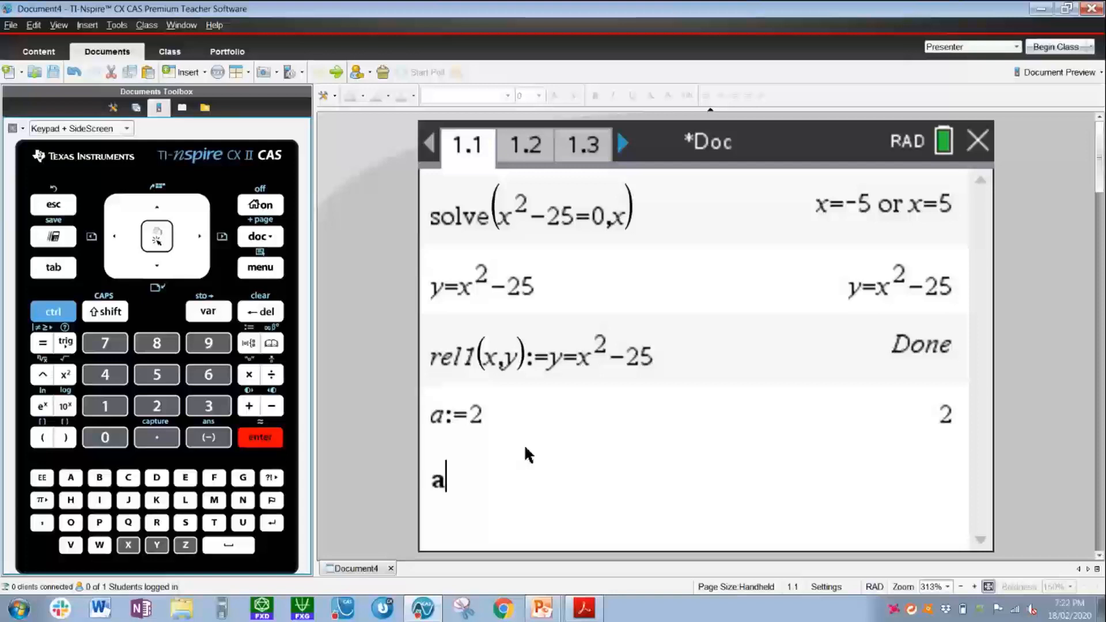
{"action": "key", "text": "Return"}
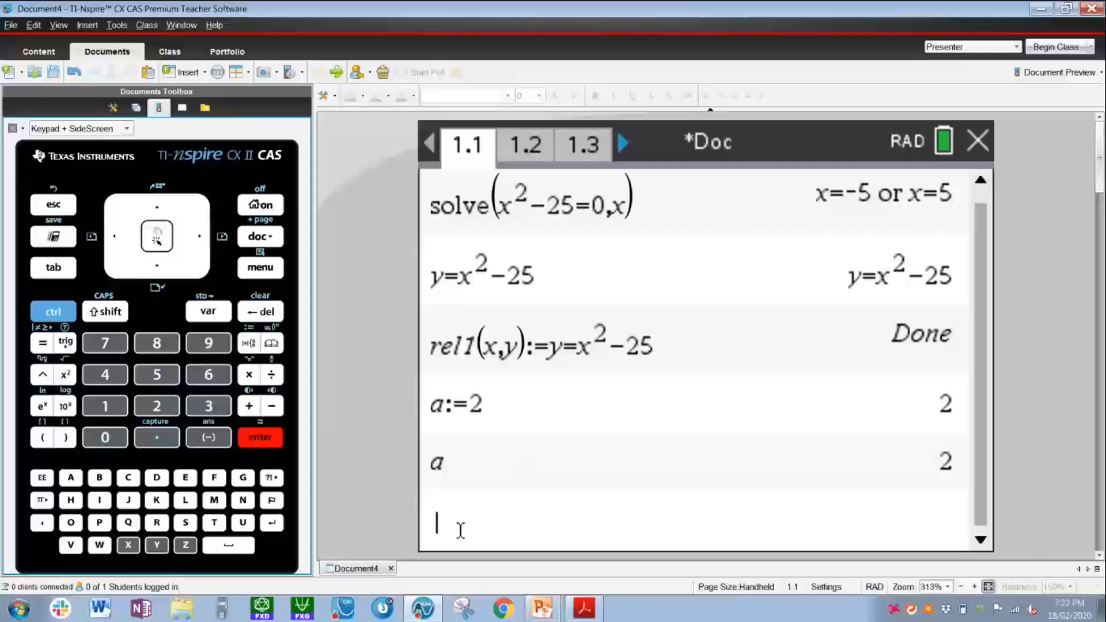
Define the variable b as 3 using the Define command
{"action": "left_click", "coordinate": [440, 523]}
{"action": "key", "text": "ctrl+m"}
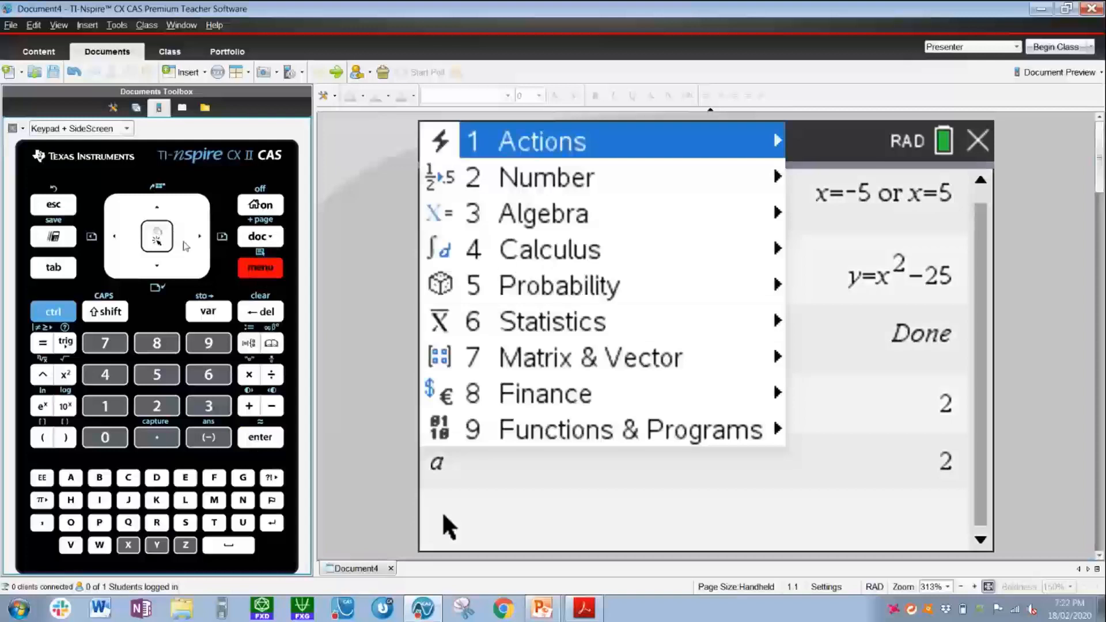
{"action": "key", "text": "Right"}
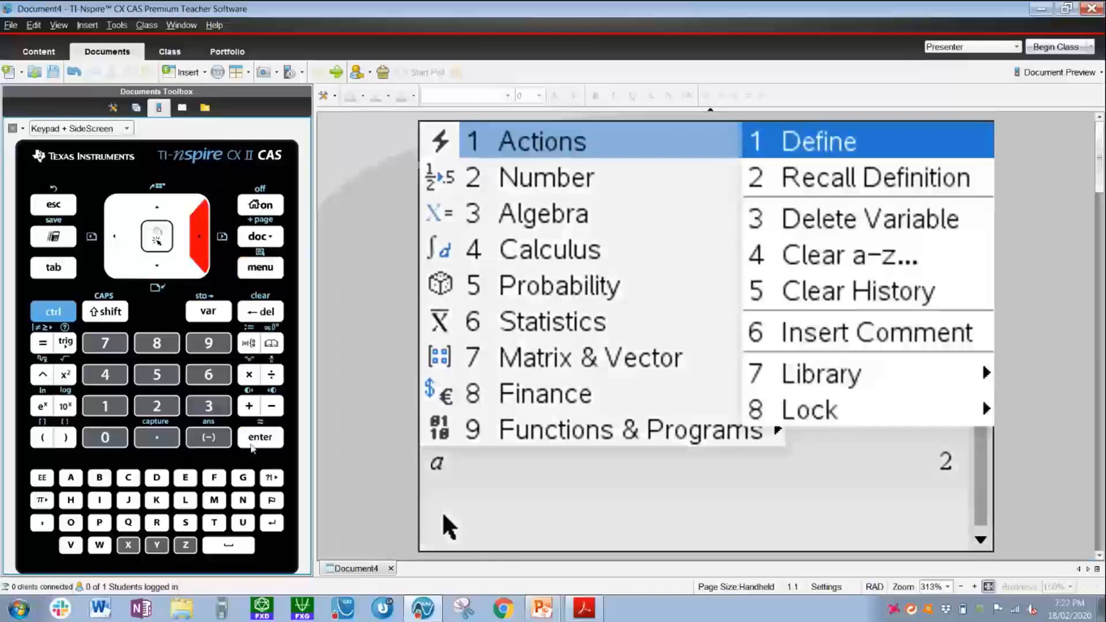
{"action": "key", "text": "Return"}
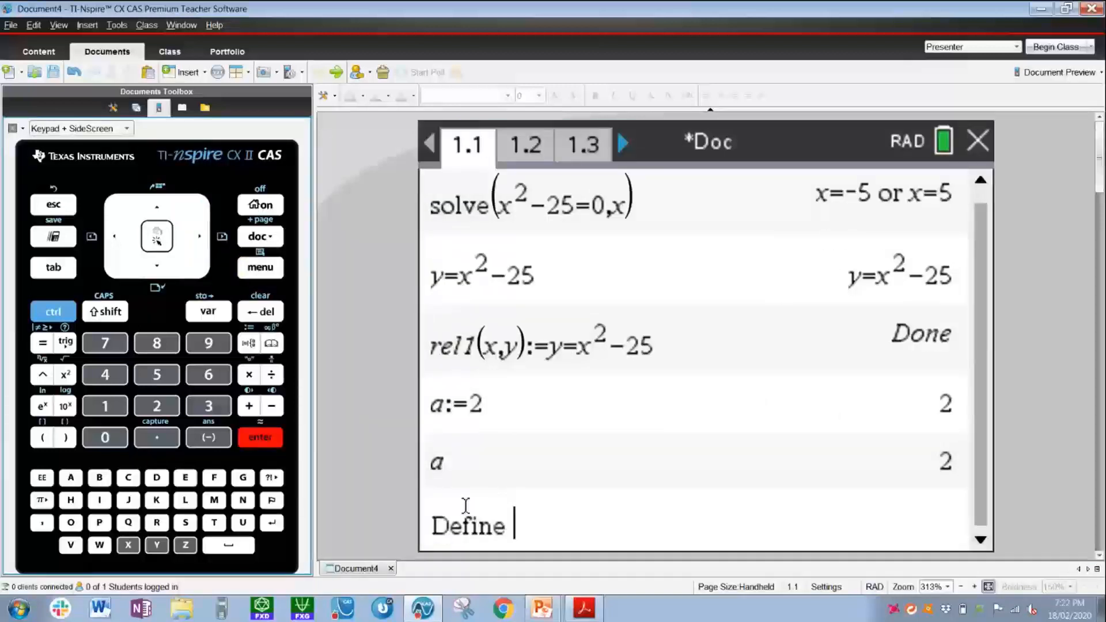
{"action": "type", "text": "b"}
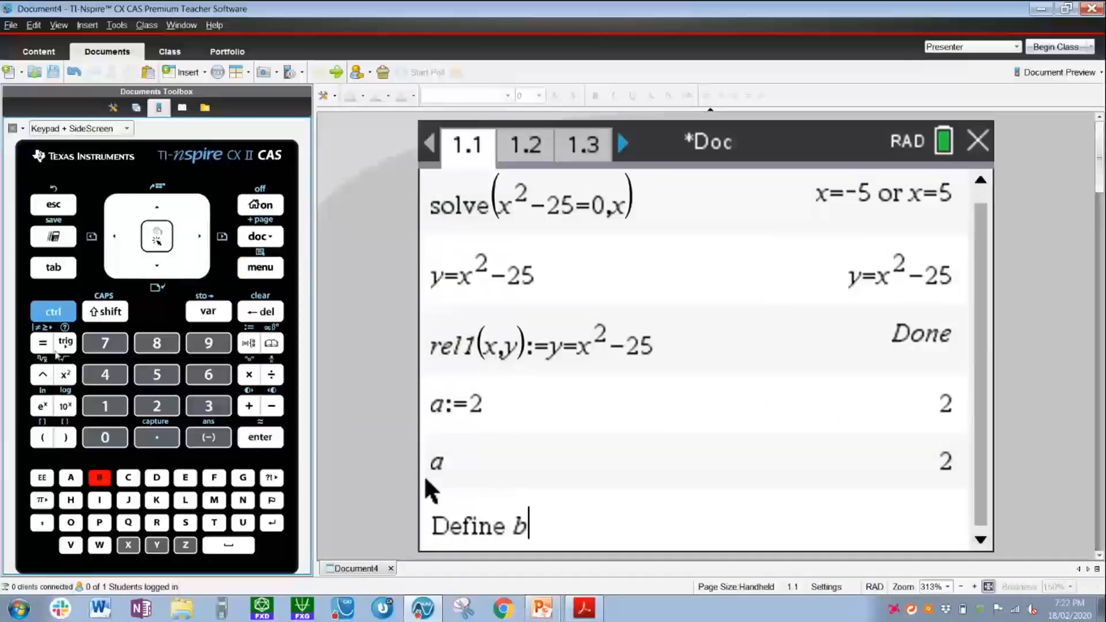
{"action": "type", "text": "=3"}
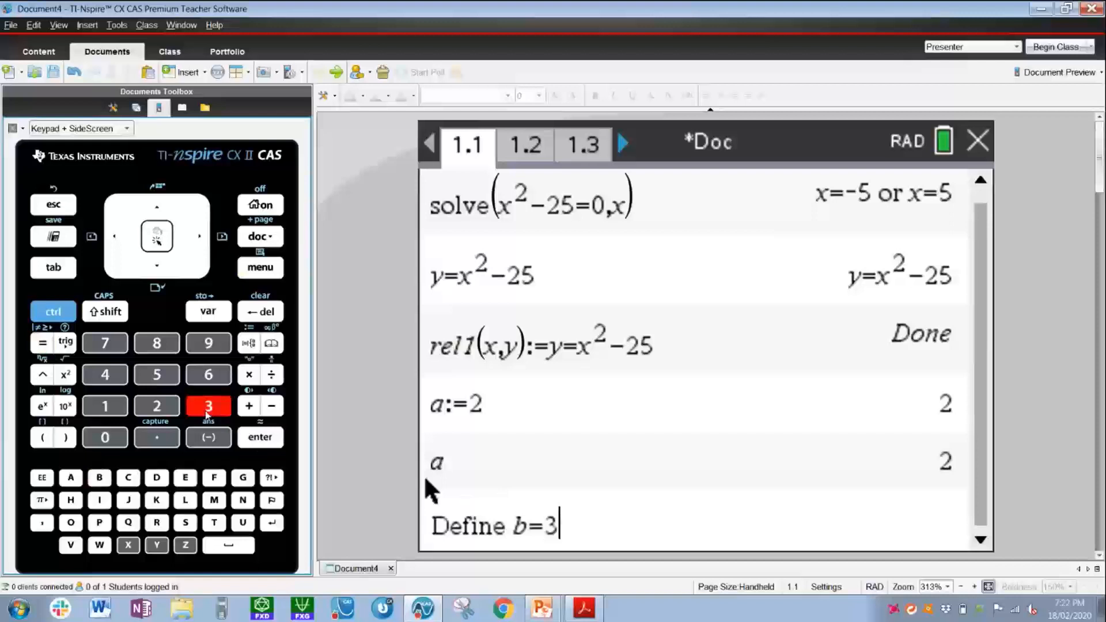
{"action": "key", "text": "Return"}
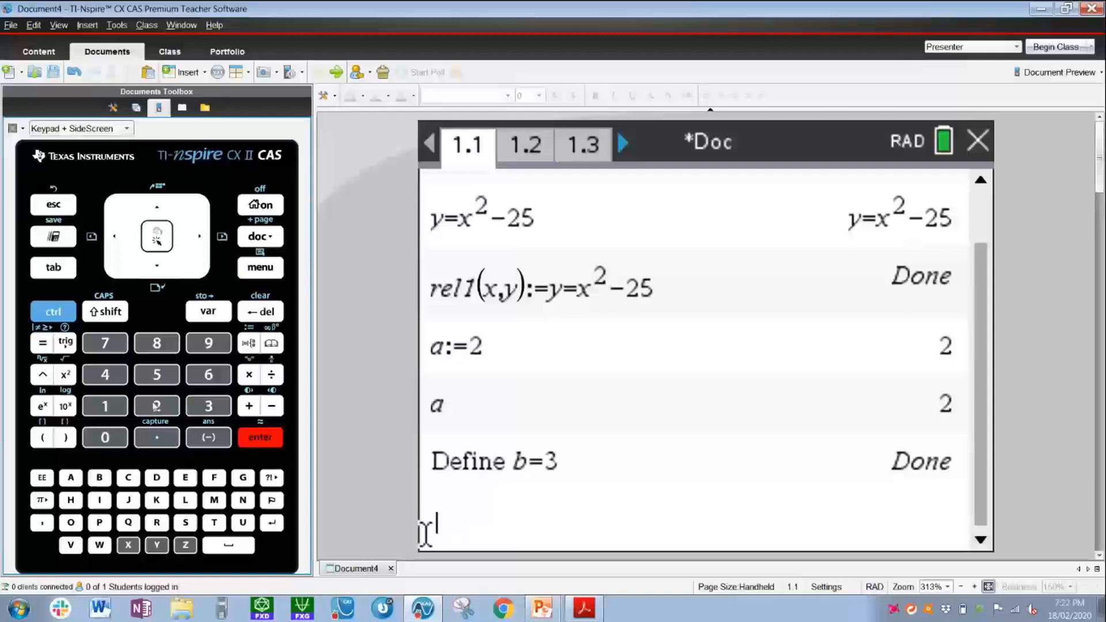
Store the value 4 in the variable c with the store operator, as 4→c
{"action": "left_click", "coordinate": [113, 379]}
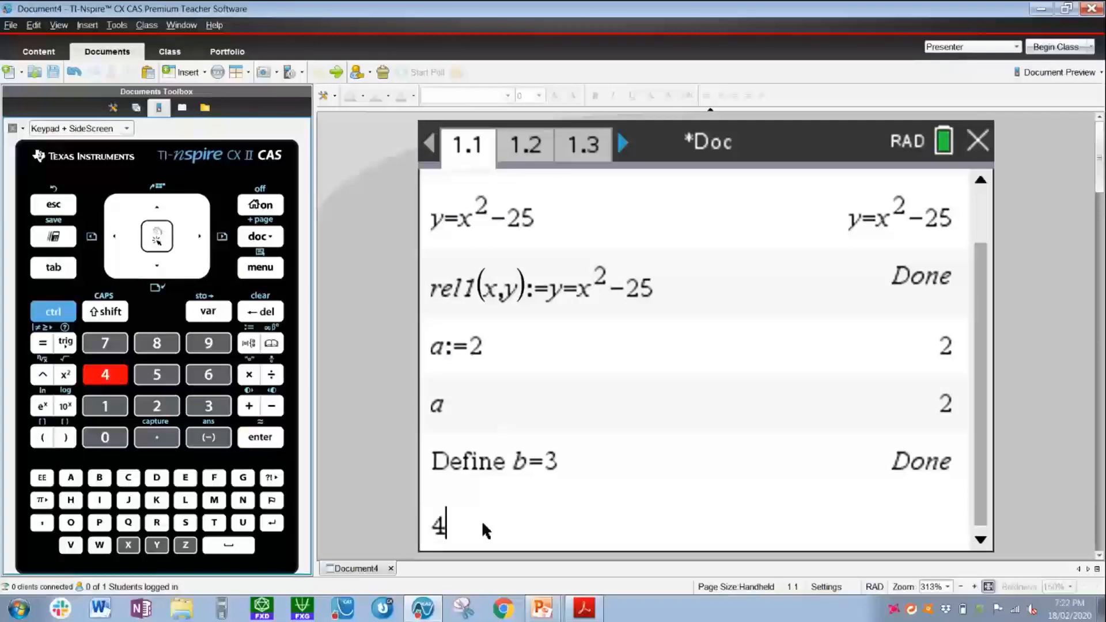
{"action": "left_click", "coordinate": [51, 312]}
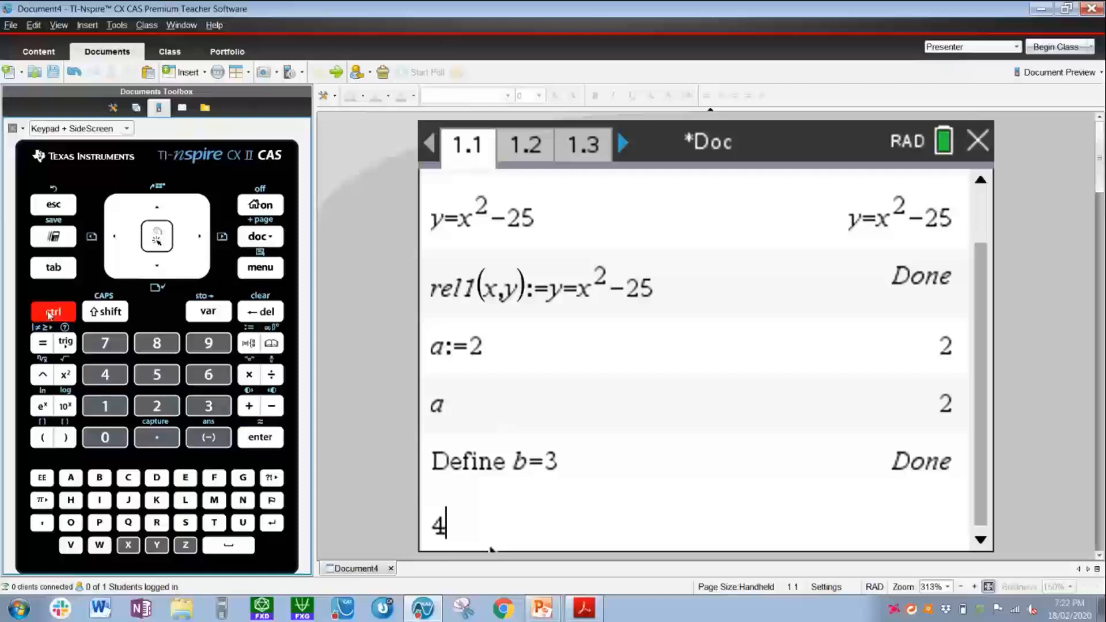
{"action": "left_click", "coordinate": [210, 310]}
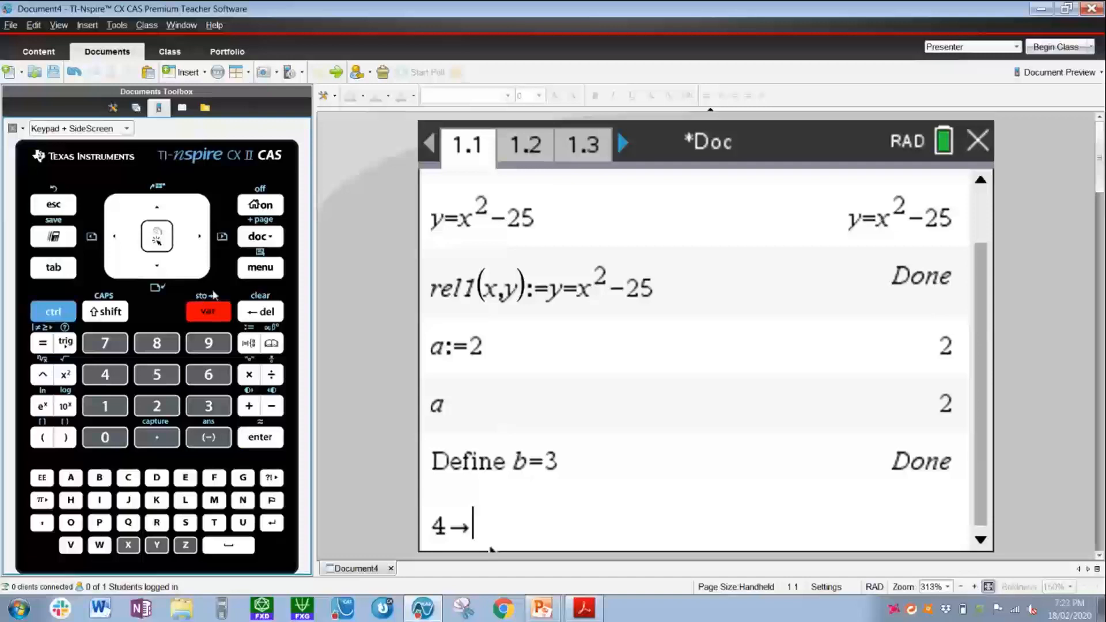
{"action": "left_click", "coordinate": [128, 477]}
{"action": "left_click", "coordinate": [257, 437]}
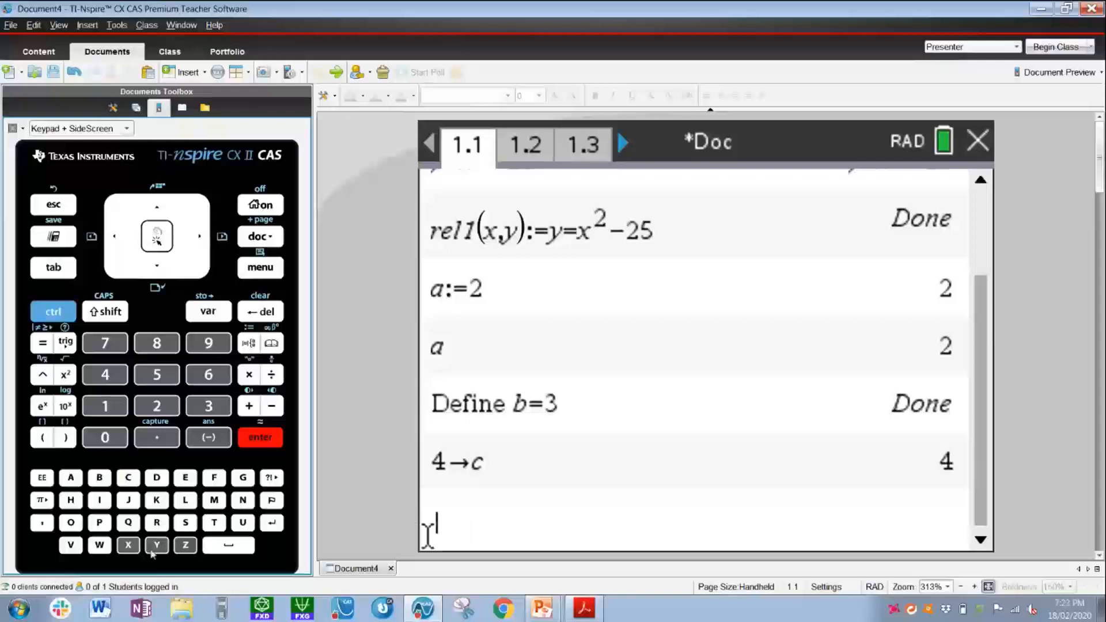
Enter y=a·x² on the entry line, with a multiplication sign between a and x
{"action": "type", "text": "y="}
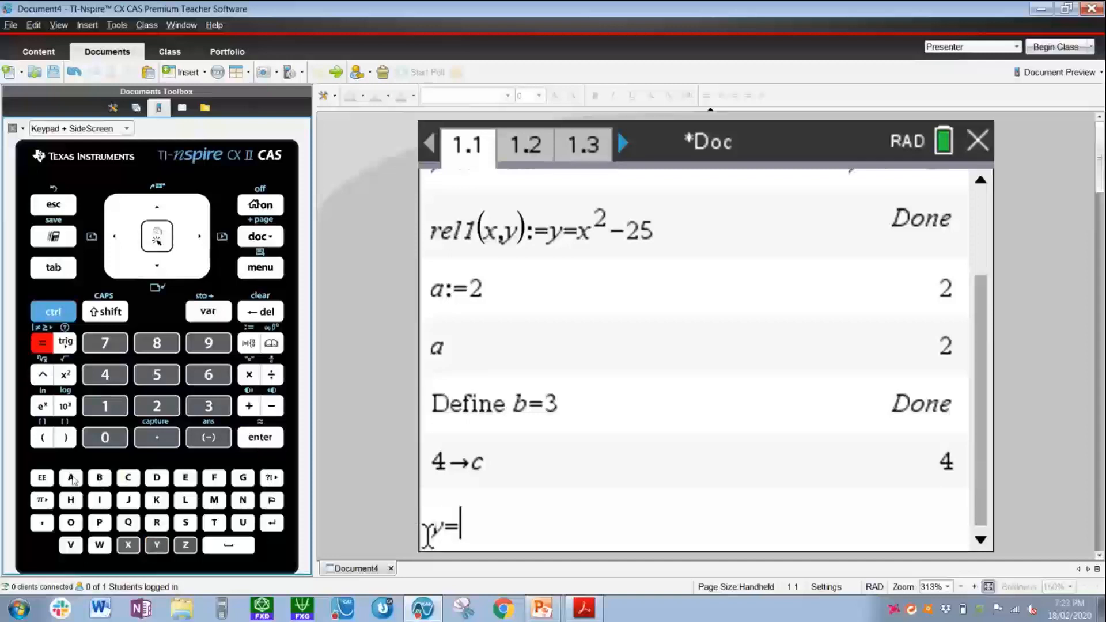
{"action": "type", "text": "a*x"}
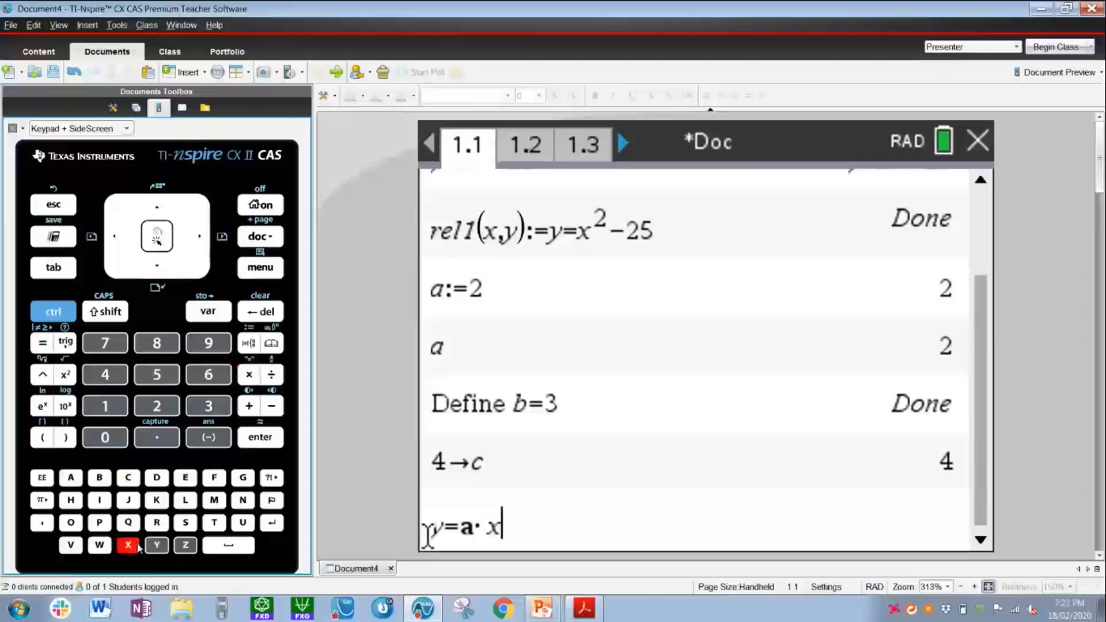
{"action": "left_click", "coordinate": [65, 376]}
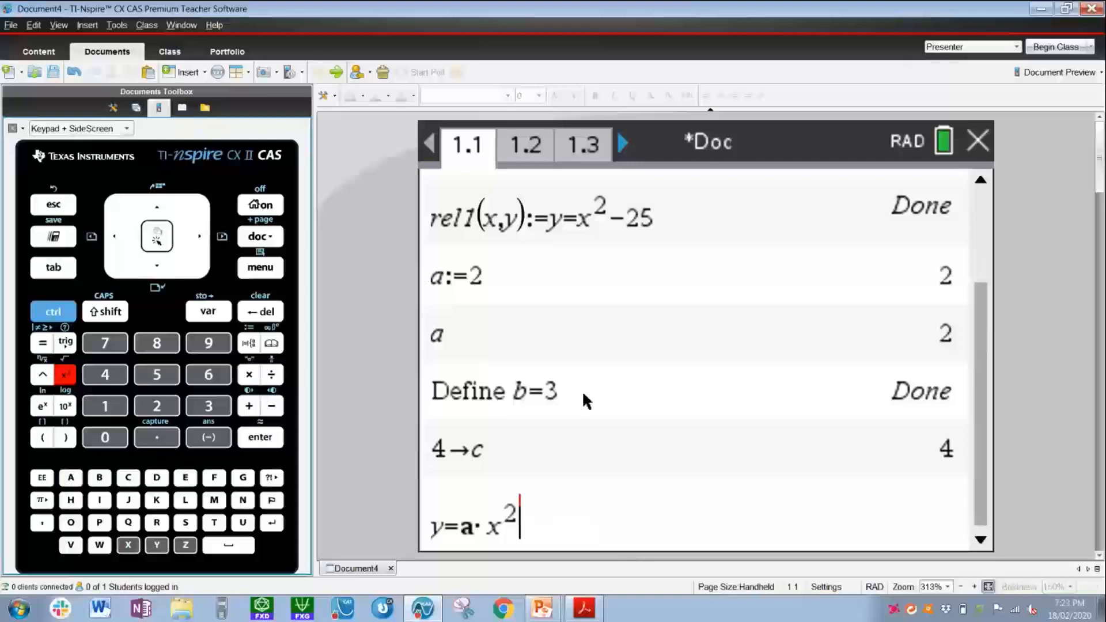
Rewrite the right side of the equation as ax², leaving out the multiplication sign between a and x
{"action": "left_click_drag", "start_coordinate": [486, 529], "coordinate": [476, 528]}
{"action": "left_click", "coordinate": [523, 531]}
{"action": "key", "text": "BackSpace"}
{"action": "key", "text": "BackSpace"}
{"action": "key", "text": "BackSpace"}
{"action": "key", "text": "BackSpace"}
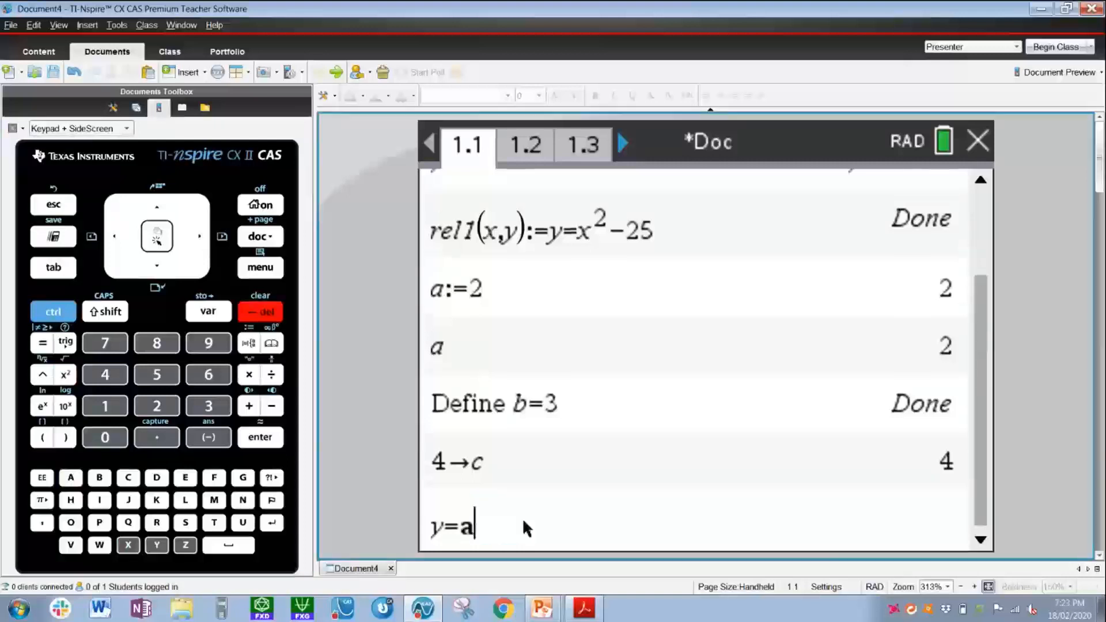
{"action": "left_click", "coordinate": [138, 549]}
{"action": "left_click", "coordinate": [140, 548]}
{"action": "key", "text": "BackSpace"}
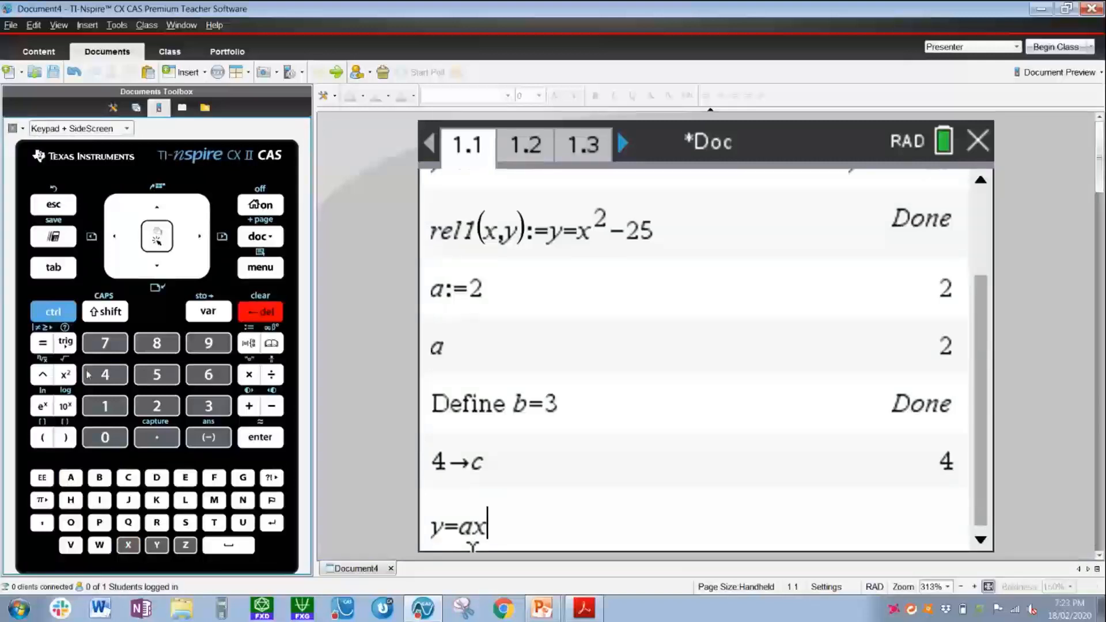
{"action": "left_click", "coordinate": [65, 375]}
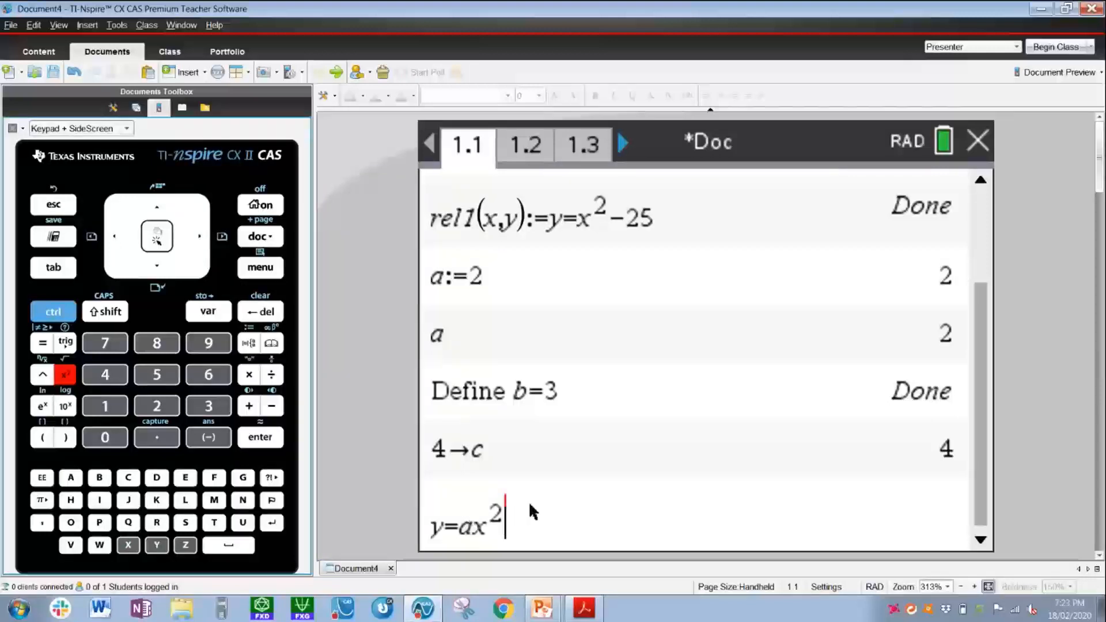
Insert a multiplication sign between a and x² in the unevaluated equation
{"action": "left_click", "coordinate": [117, 243]}
{"action": "left_click", "coordinate": [117, 244]}
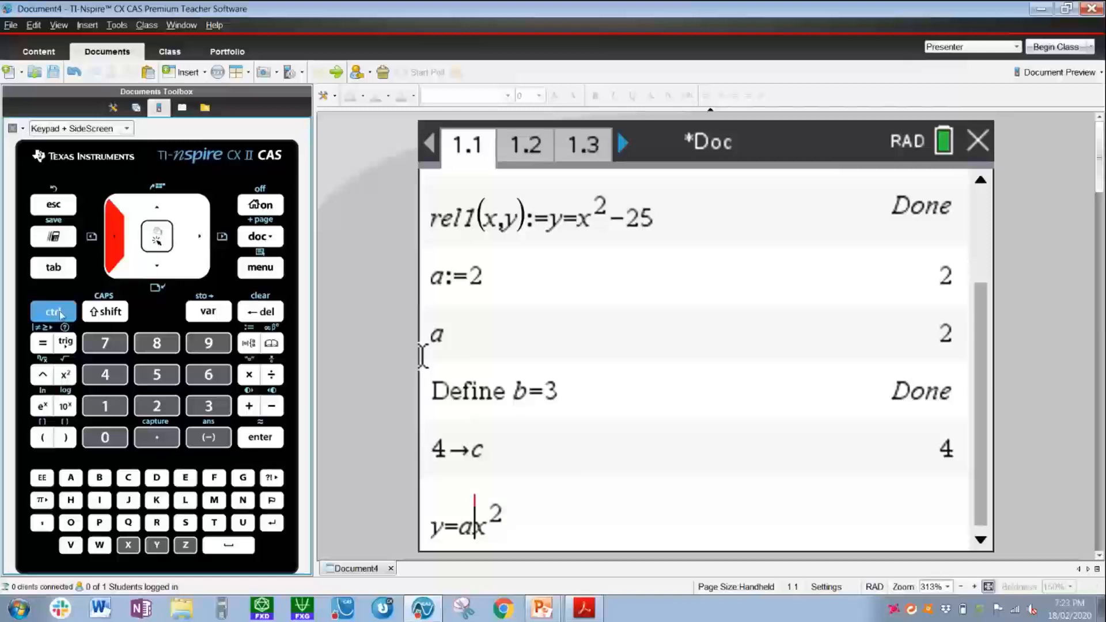
{"action": "left_click", "coordinate": [249, 374]}
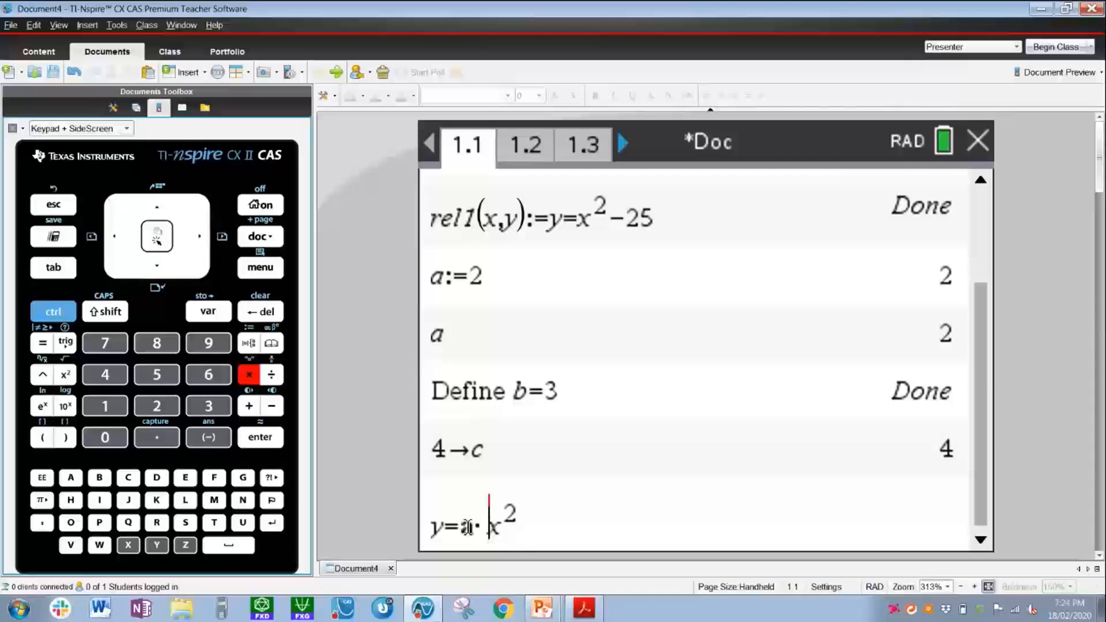
{"action": "left_click", "coordinate": [198, 240]}
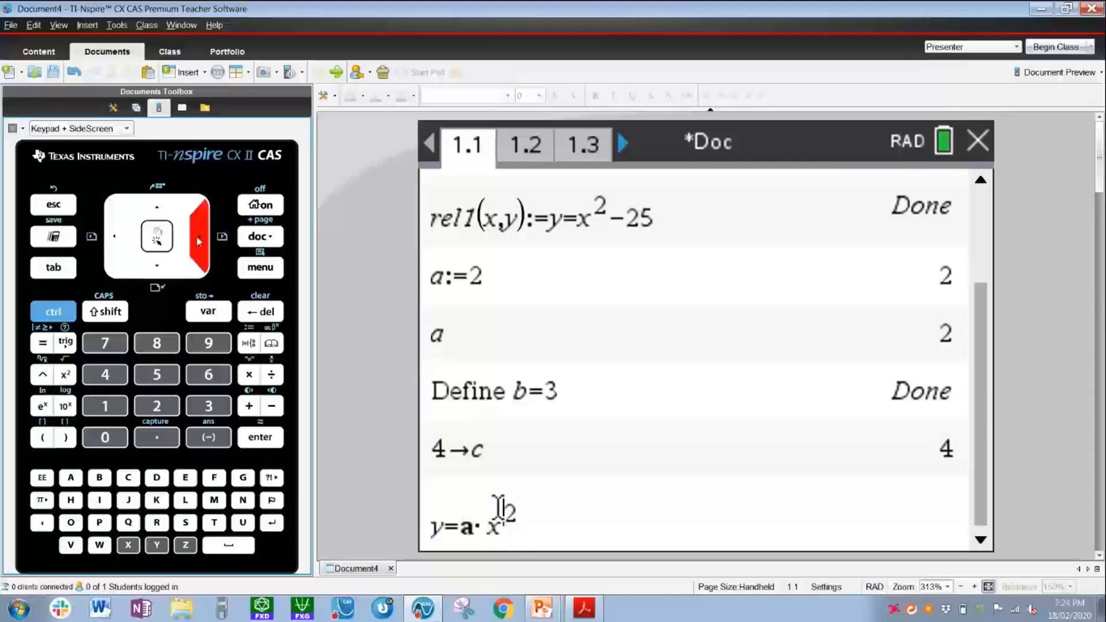
Complete the equation by adding +b·x+c, and evaluate it
{"action": "left_click", "coordinate": [249, 406]}
{"action": "left_click", "coordinate": [99, 478]}
{"action": "left_click", "coordinate": [249, 375]}
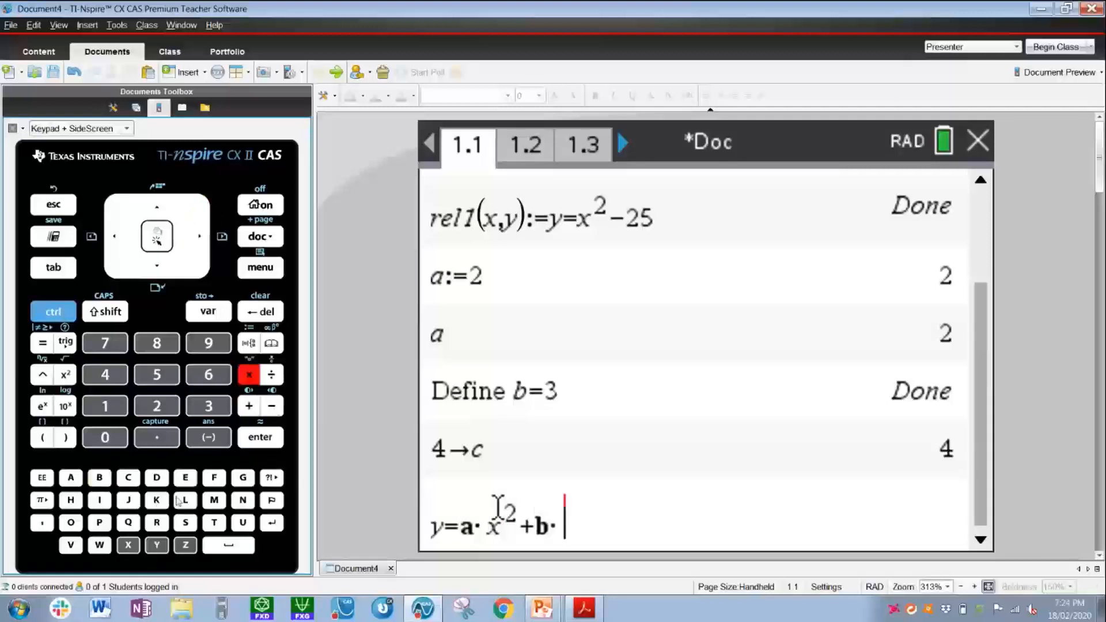
{"action": "left_click", "coordinate": [128, 545]}
{"action": "left_click", "coordinate": [249, 406]}
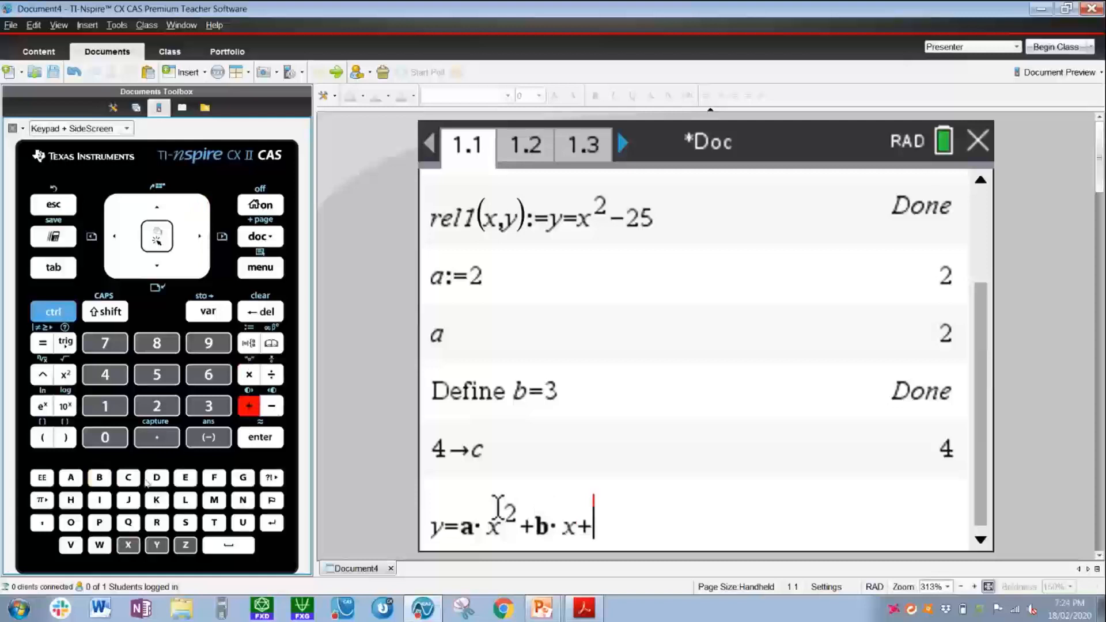
{"action": "left_click", "coordinate": [128, 478]}
{"action": "left_click", "coordinate": [260, 438]}
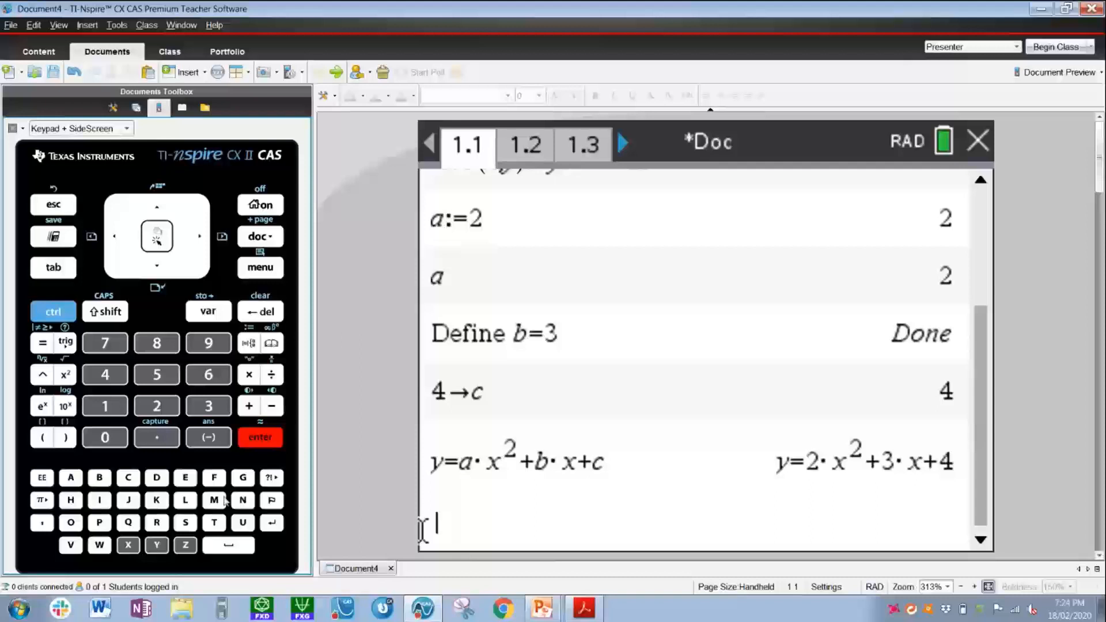
{"action": "type", "text": "f1"}
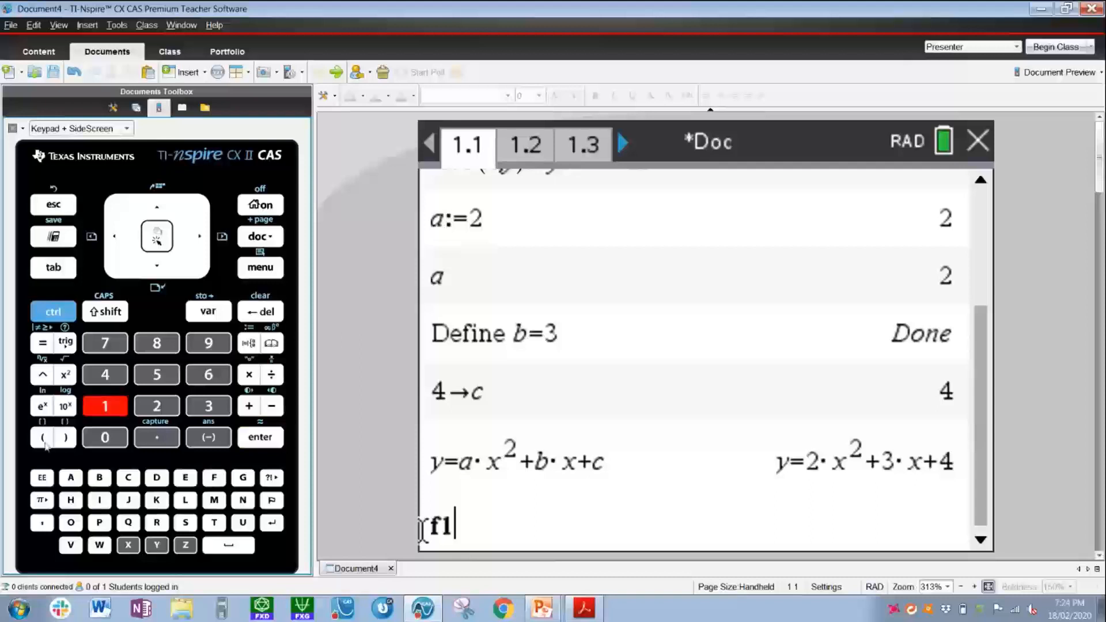
{"action": "key", "text": "BackSpace"}
{"action": "key", "text": "BackSpace"}
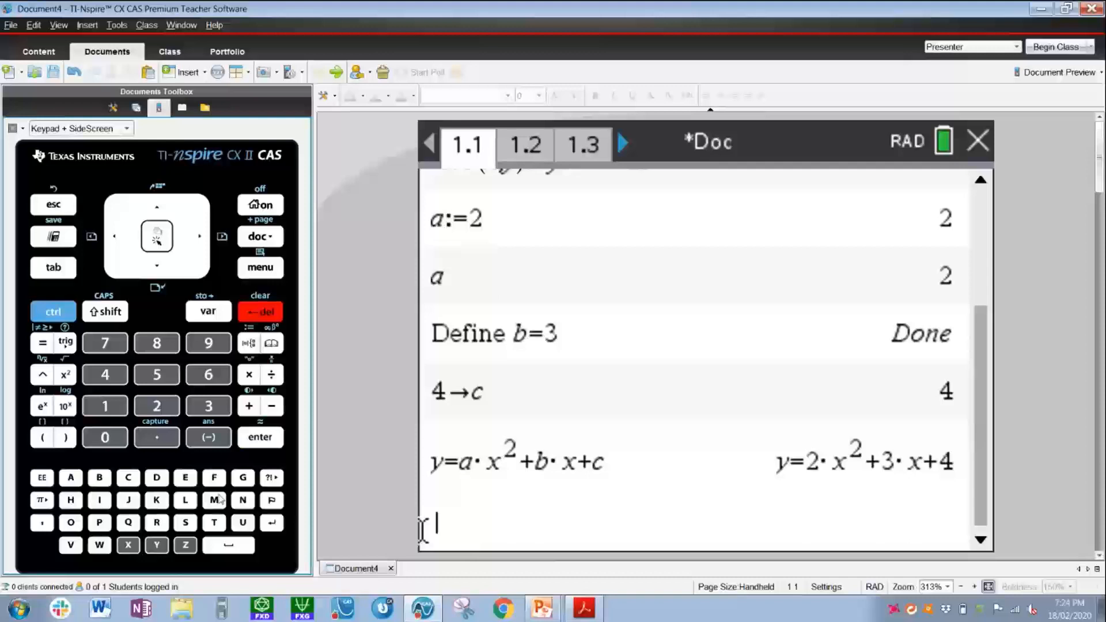
{"action": "type", "text": "f"}
{"action": "type", "text": "(x"}
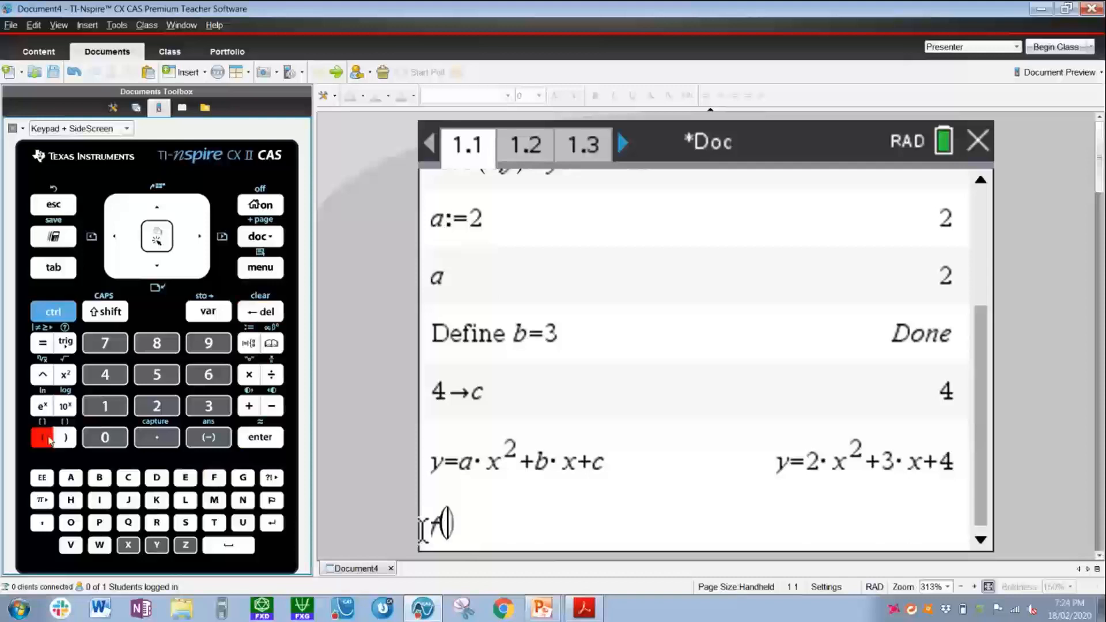
{"action": "key", "text": "Right"}
{"action": "left_click", "coordinate": [249, 344]}
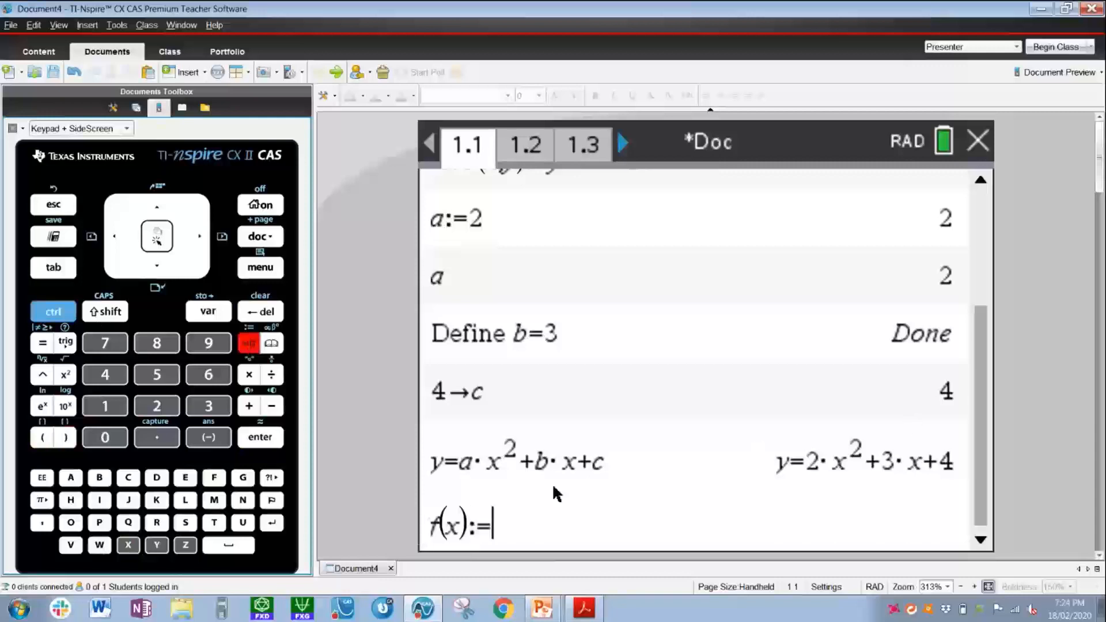
{"action": "key", "text": "BackSpace"}
{"action": "key", "text": "BackSpace"}
{"action": "key", "text": "BackSpace"}
{"action": "key", "text": "BackSpace"}
{"action": "key", "text": "BackSpace"}
{"action": "key", "text": "BackSpace"}
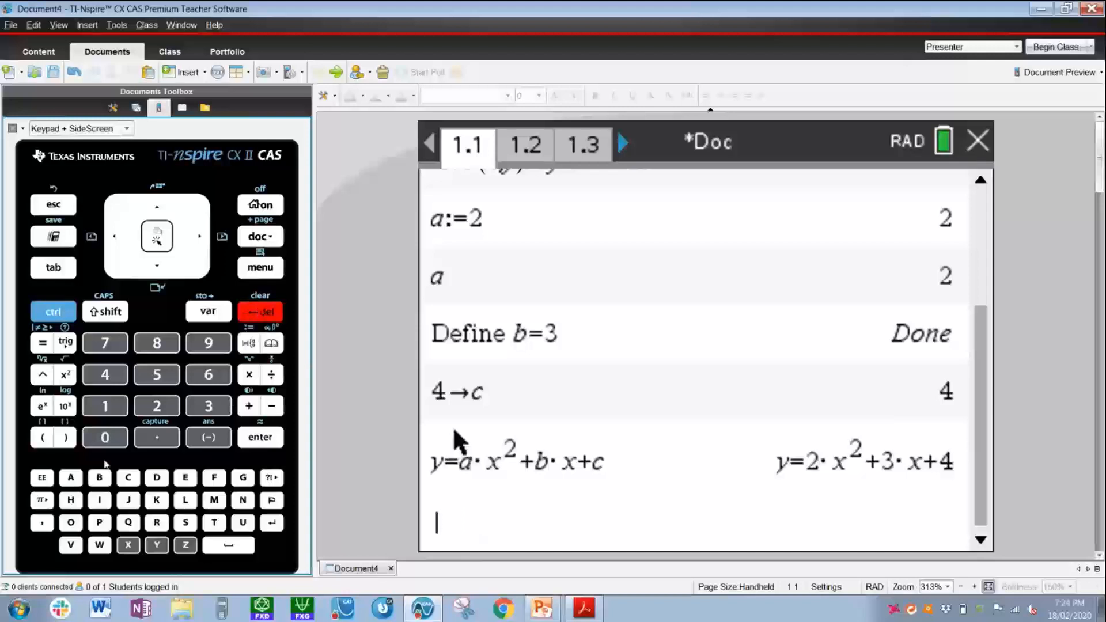
Start defining the variable m on the entry line with the assignment operator, as m:=
{"action": "left_click", "coordinate": [214, 507]}
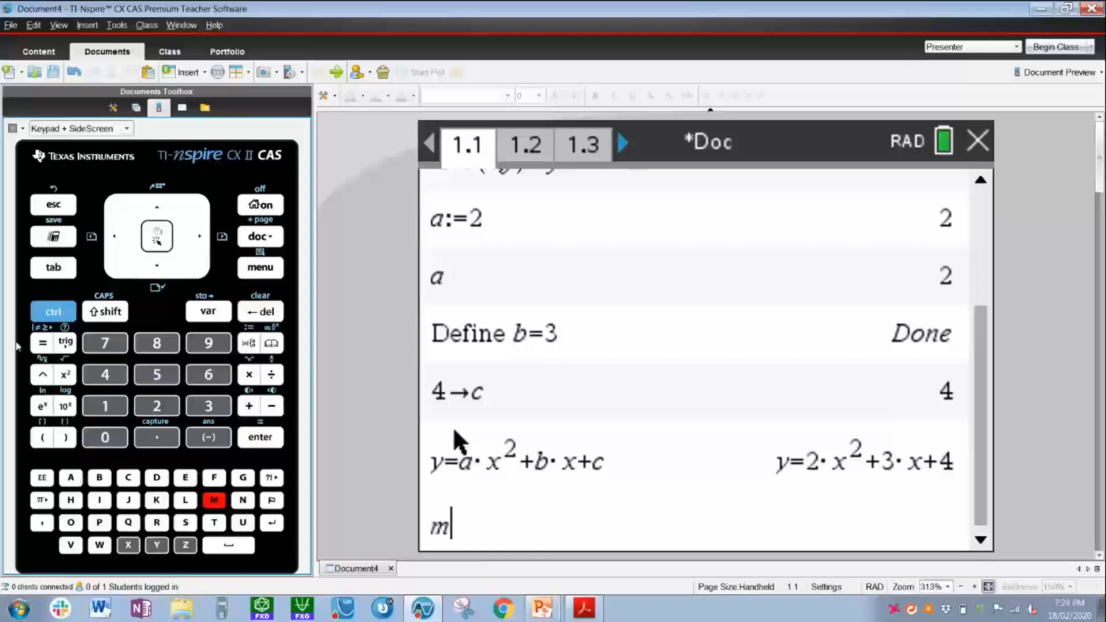
{"action": "left_click", "coordinate": [53, 311]}
{"action": "left_click", "coordinate": [249, 343]}
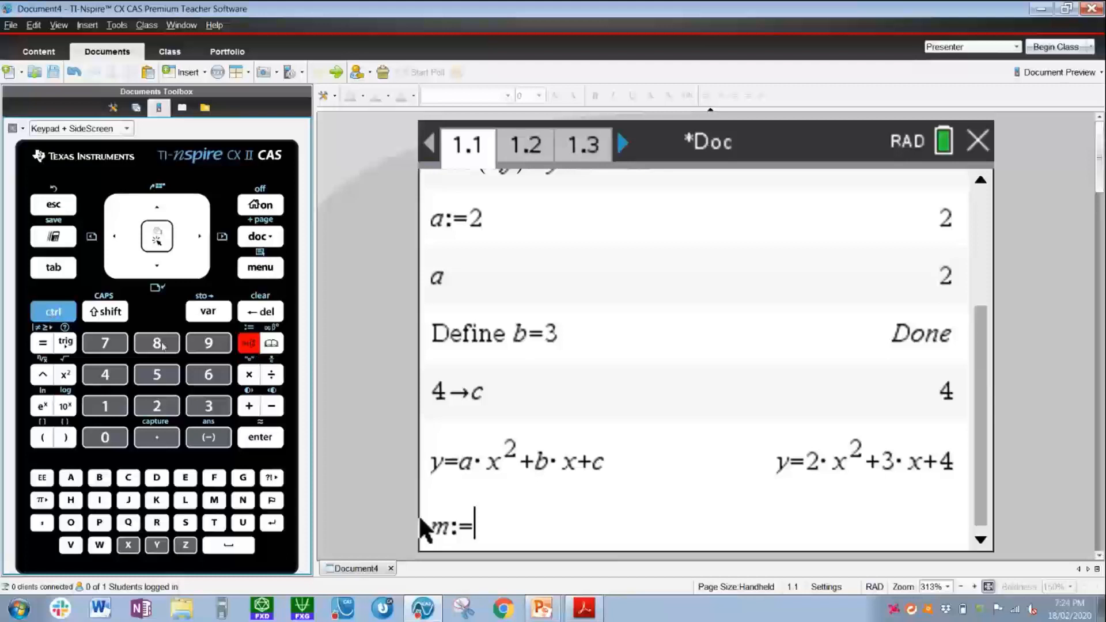
Insert a 2×2 matrix template as the value of m and delete it again
{"action": "left_click", "coordinate": [249, 344]}
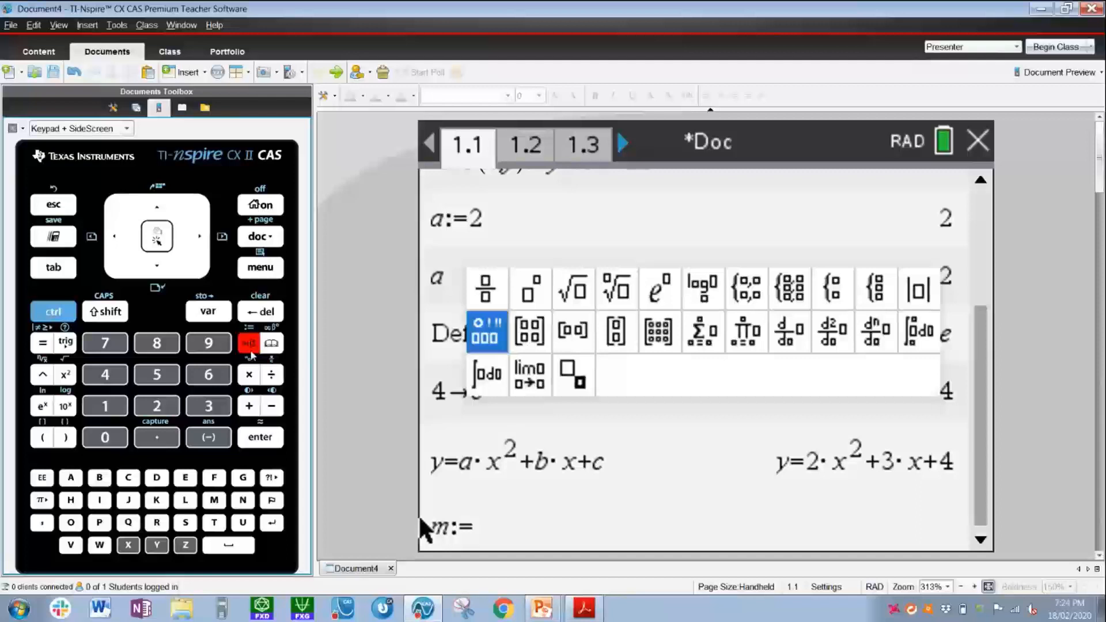
{"action": "key", "text": "Right"}
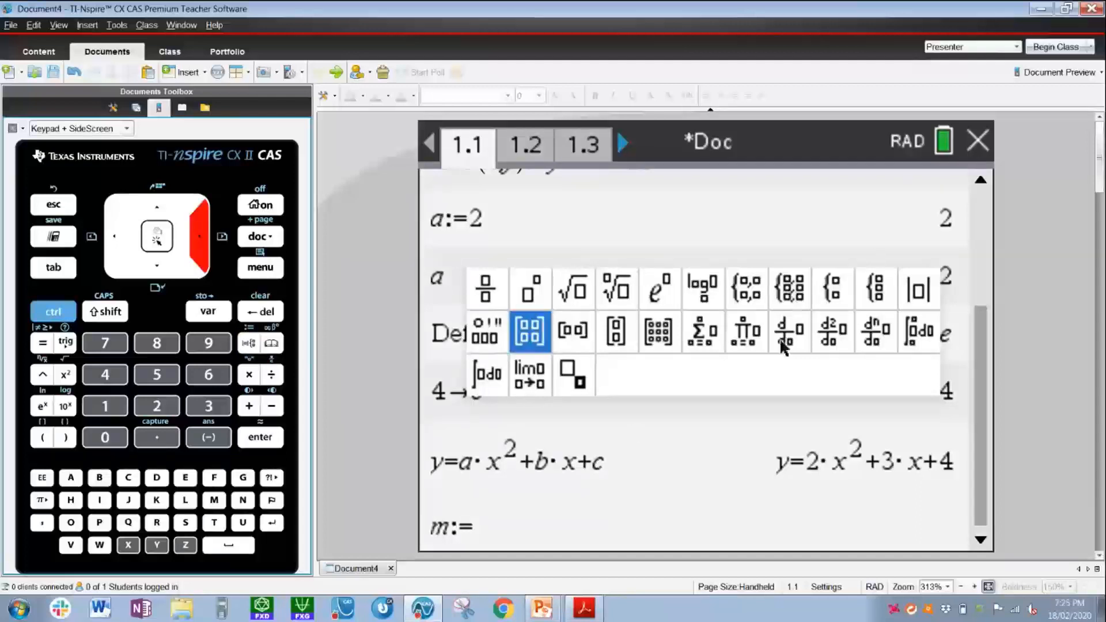
{"action": "left_click", "coordinate": [526, 332]}
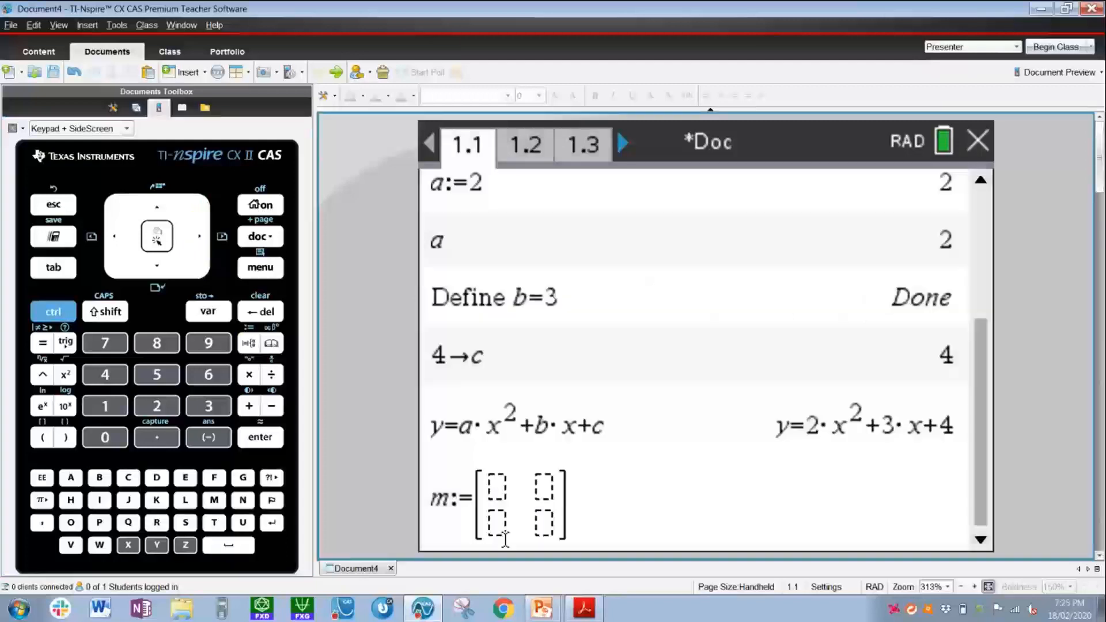
{"action": "key", "text": "Right"}
{"action": "key", "text": "Right"}
{"action": "key", "text": "BackSpace"}
{"action": "key", "text": "BackSpace"}
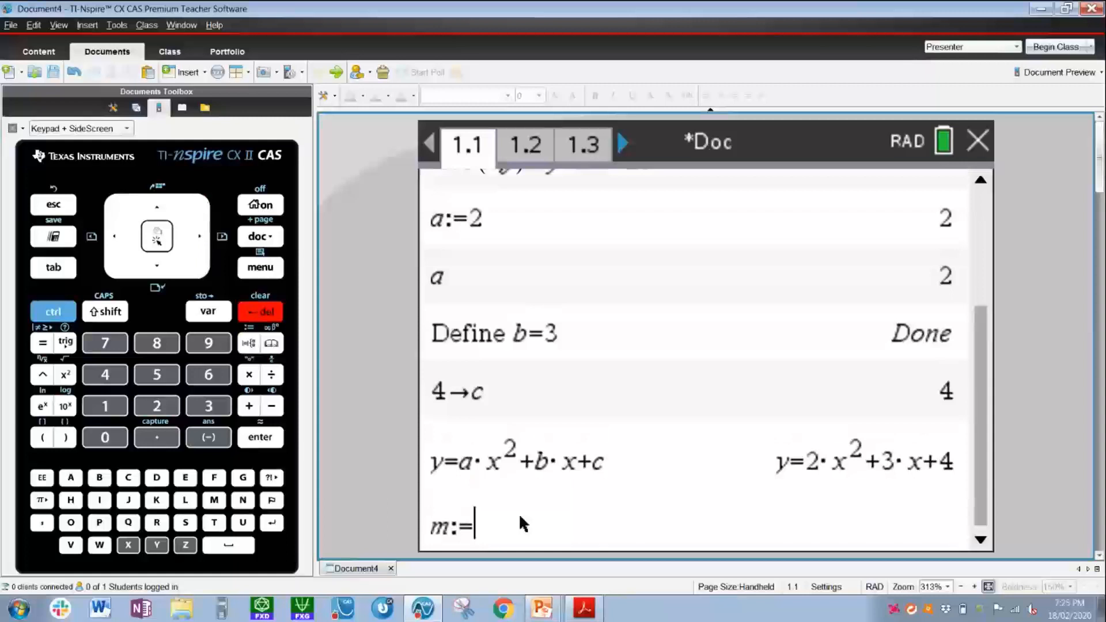
Add square brackets after m:= and enter 1,0 as the first row of the matrix
{"action": "left_click", "coordinate": [53, 314]}
{"action": "left_click", "coordinate": [41, 437]}
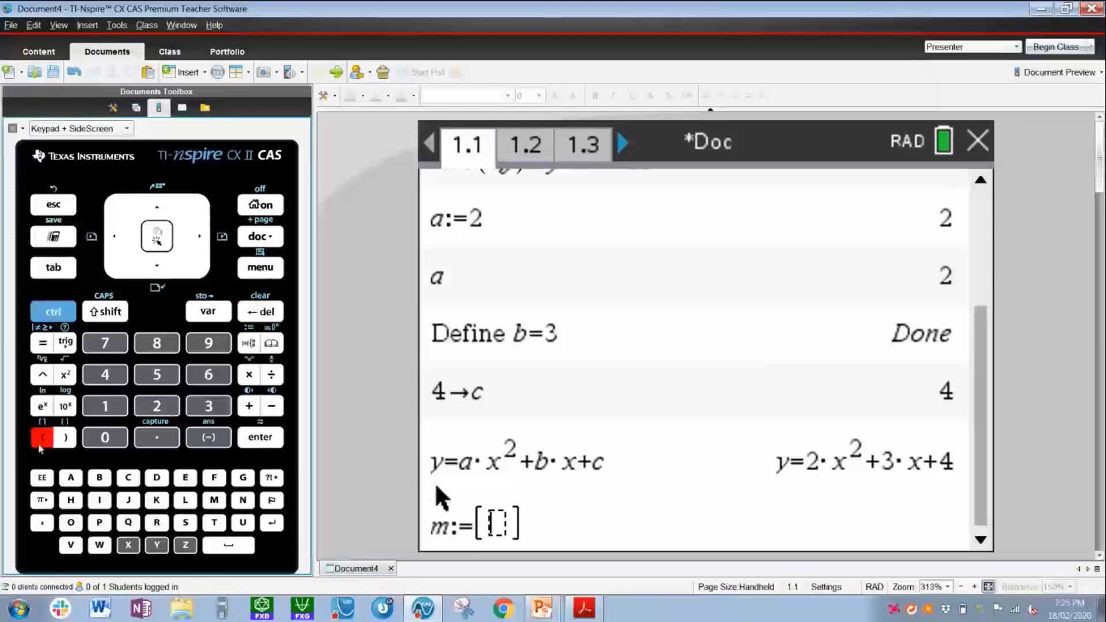
{"action": "left_click", "coordinate": [107, 410]}
{"action": "left_click", "coordinate": [42, 523]}
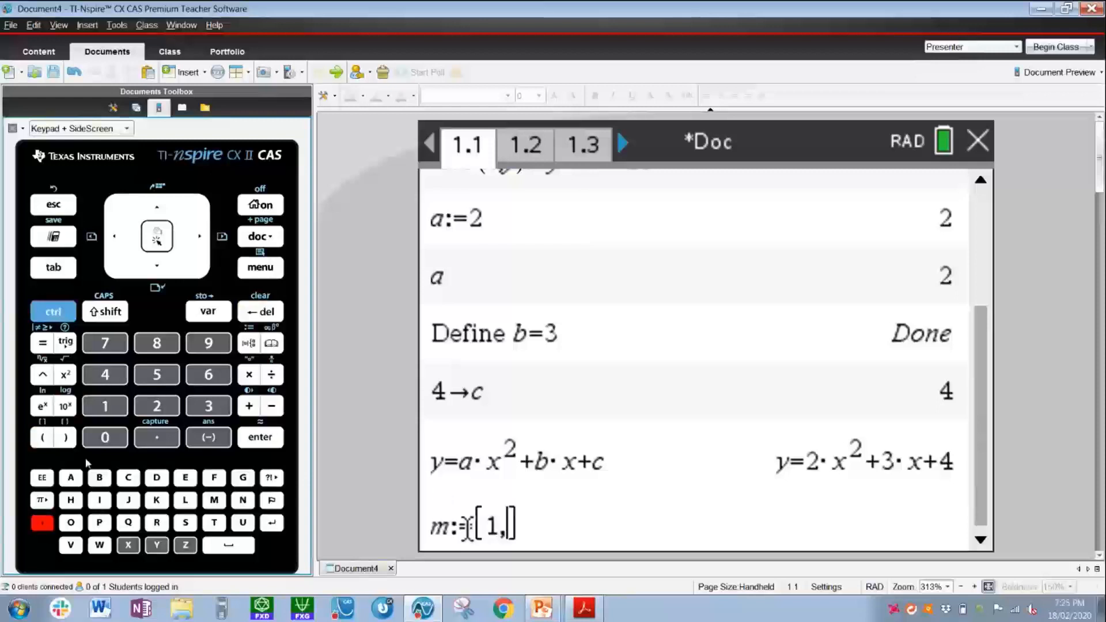
{"action": "left_click", "coordinate": [105, 437]}
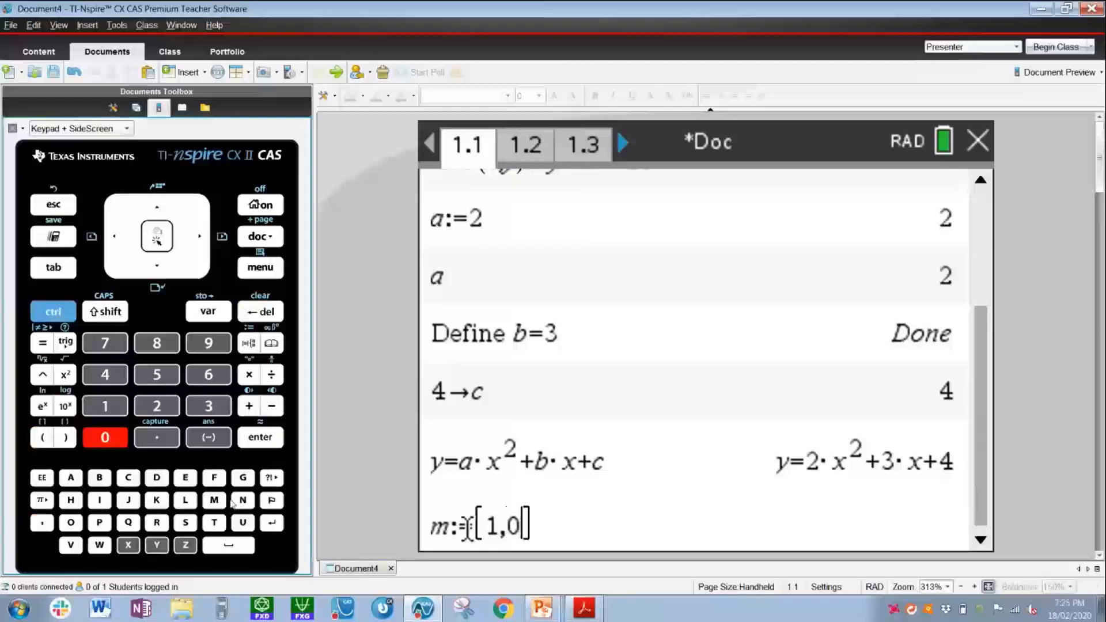
{"action": "left_click", "coordinate": [51, 503]}
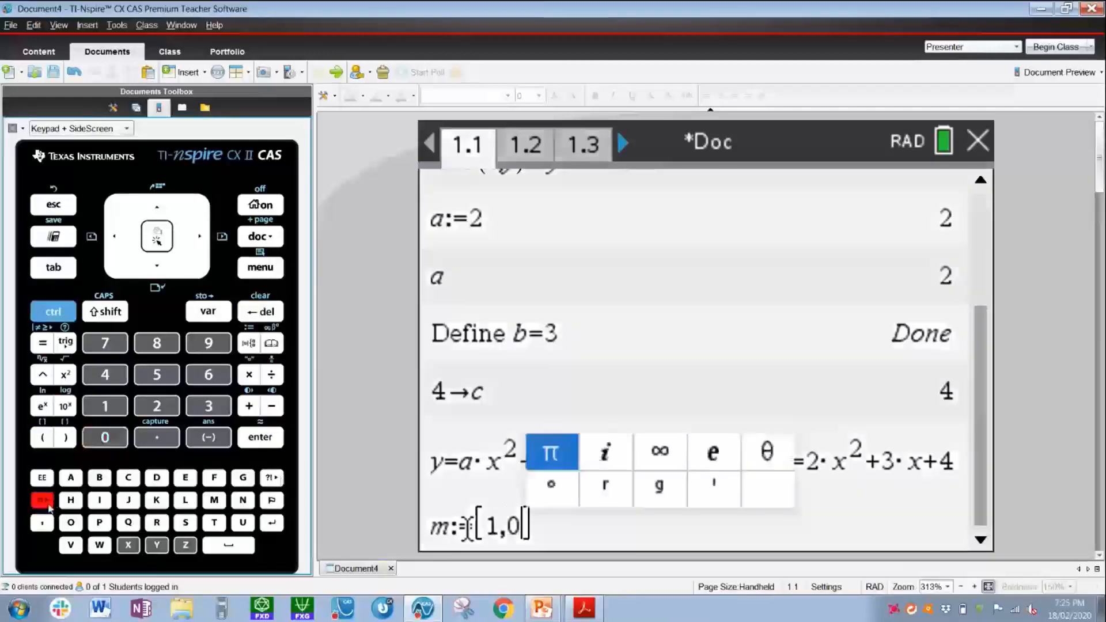
{"action": "left_click", "coordinate": [50, 206]}
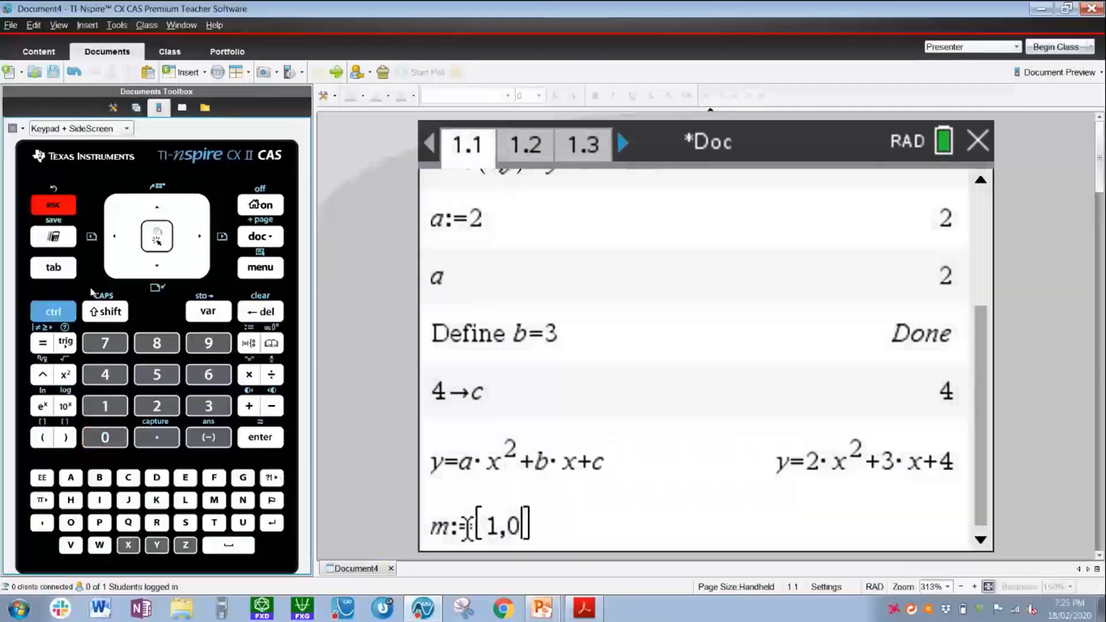
{"action": "left_click", "coordinate": [279, 477]}
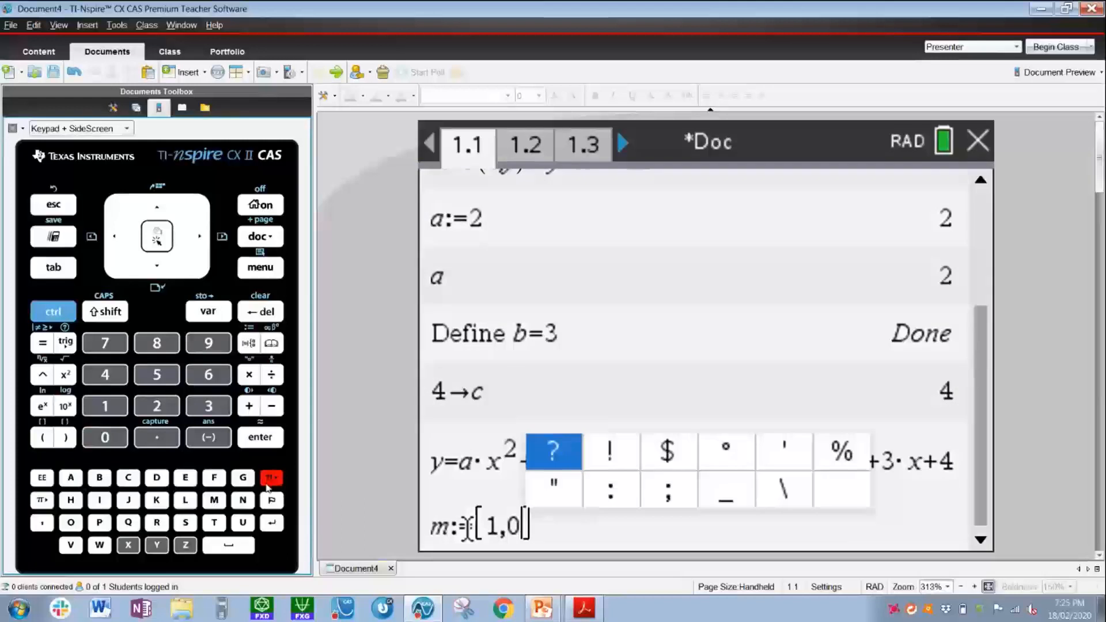
{"action": "left_click", "coordinate": [198, 234]}
{"action": "key", "text": "Escape"}
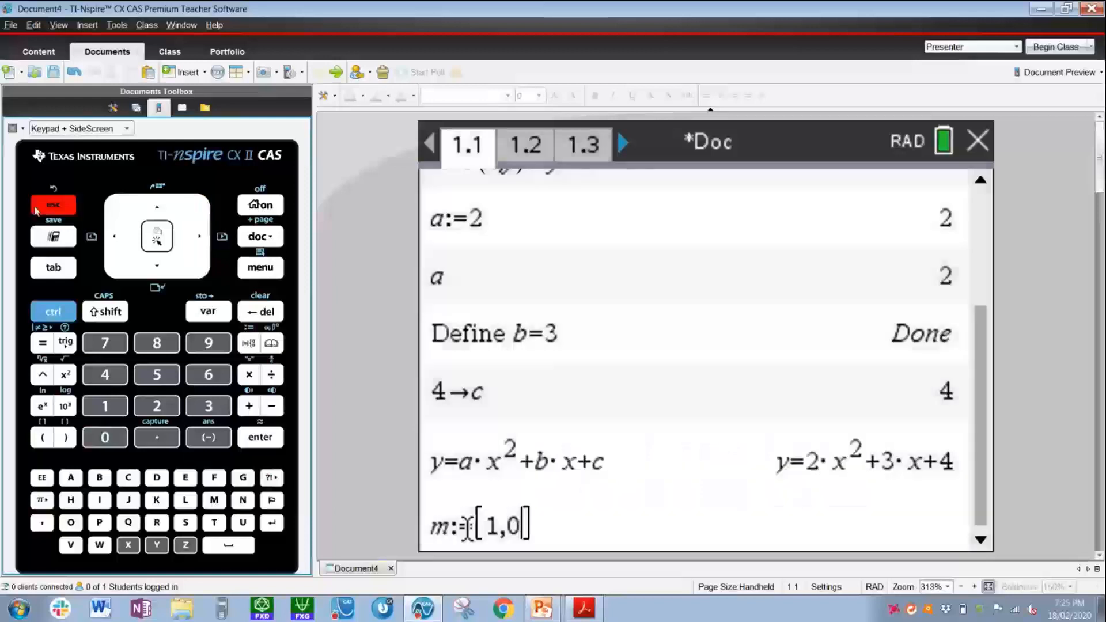
Add a semicolon and the second row 0,1 to the matrix, and evaluate m:=[1,0;0,1]
{"action": "left_click", "coordinate": [271, 478]}
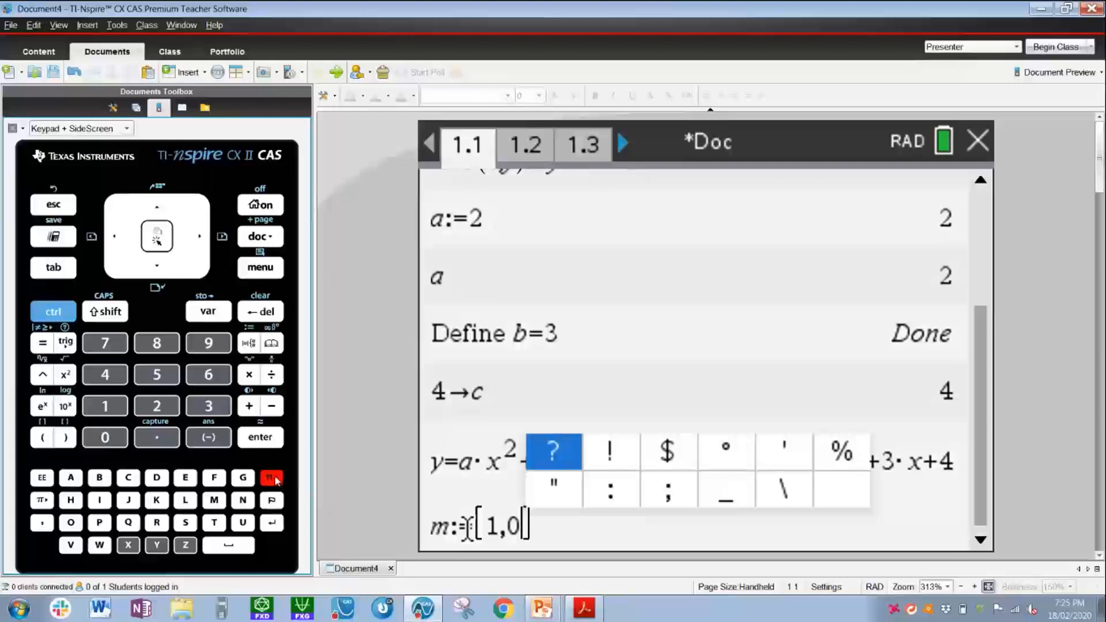
{"action": "key", "text": "Right"}
{"action": "key", "text": "Right"}
{"action": "key", "text": "Right"}
{"action": "key", "text": "Right"}
{"action": "key", "text": "Right"}
{"action": "key", "text": "Right"}
{"action": "key", "text": "Right"}
{"action": "key", "text": "Right"}
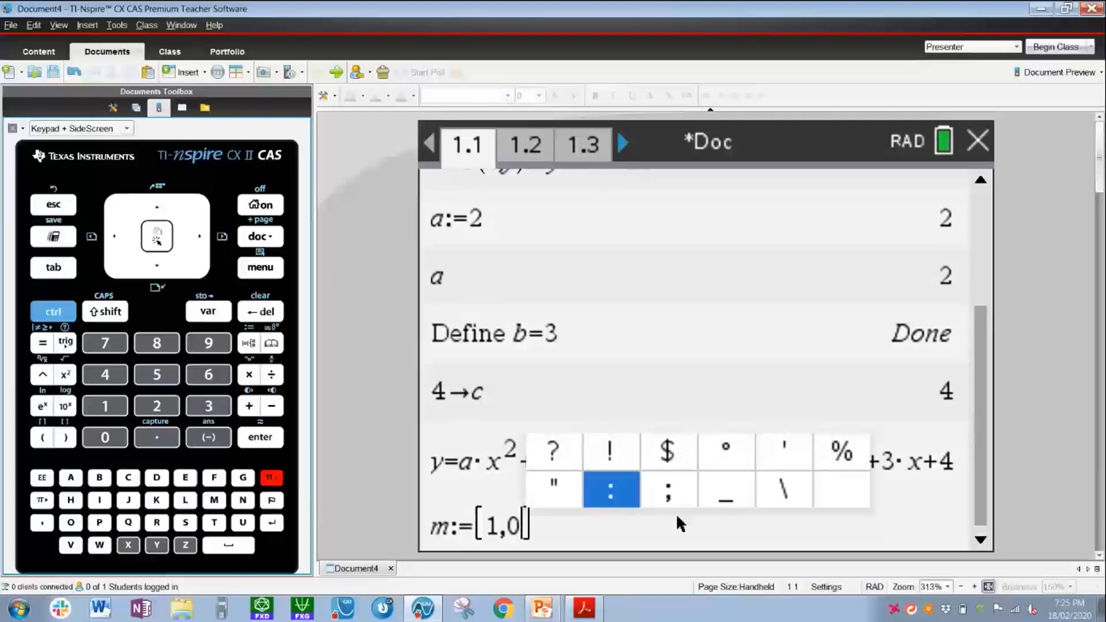
{"action": "left_click", "coordinate": [668, 494]}
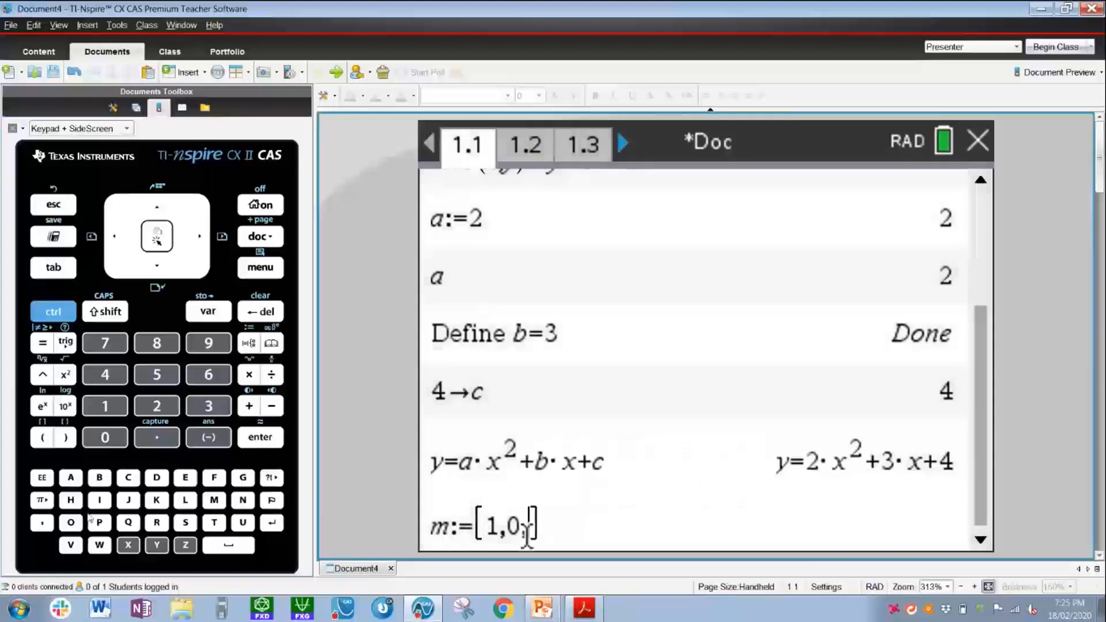
{"action": "type", "text": "0,1"}
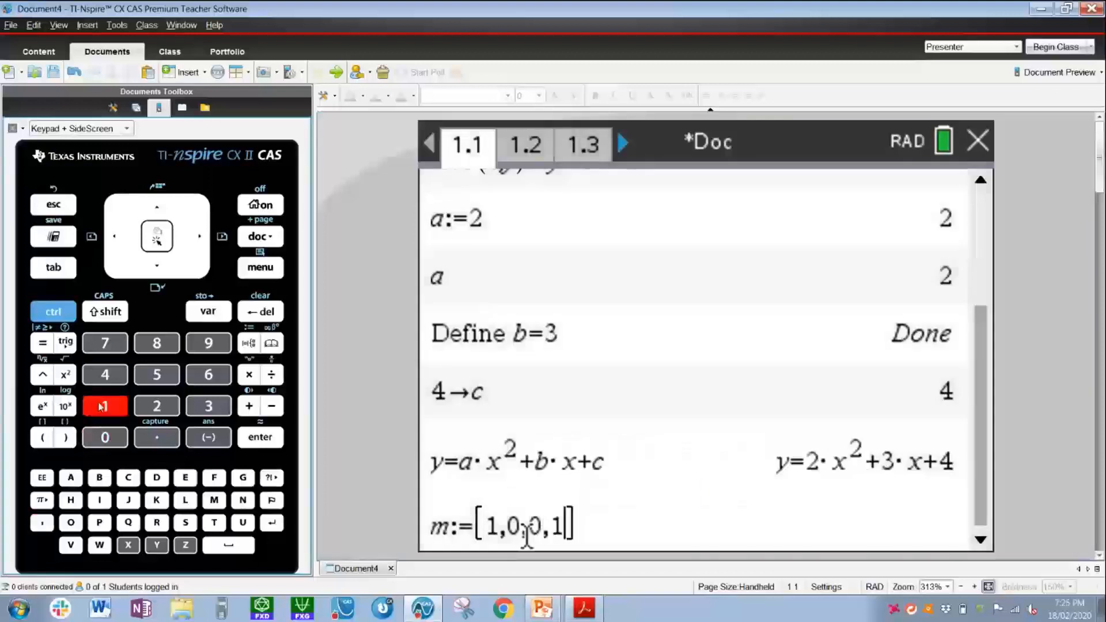
{"action": "key", "text": "Return"}
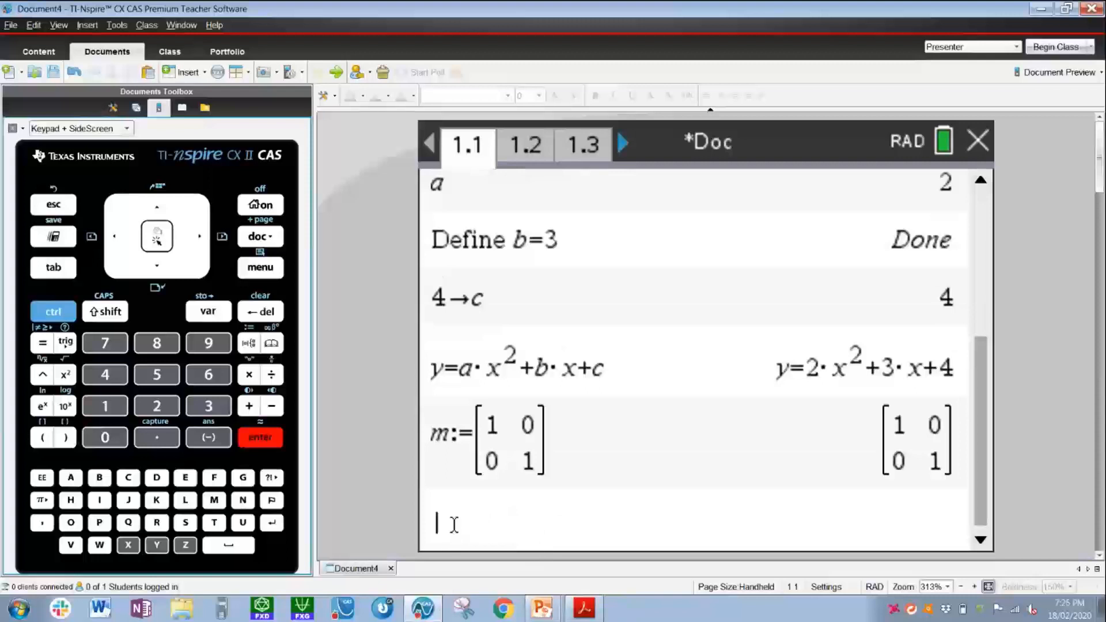
Show the math template palette and dismiss it without inserting a template
{"action": "left_click", "coordinate": [249, 347]}
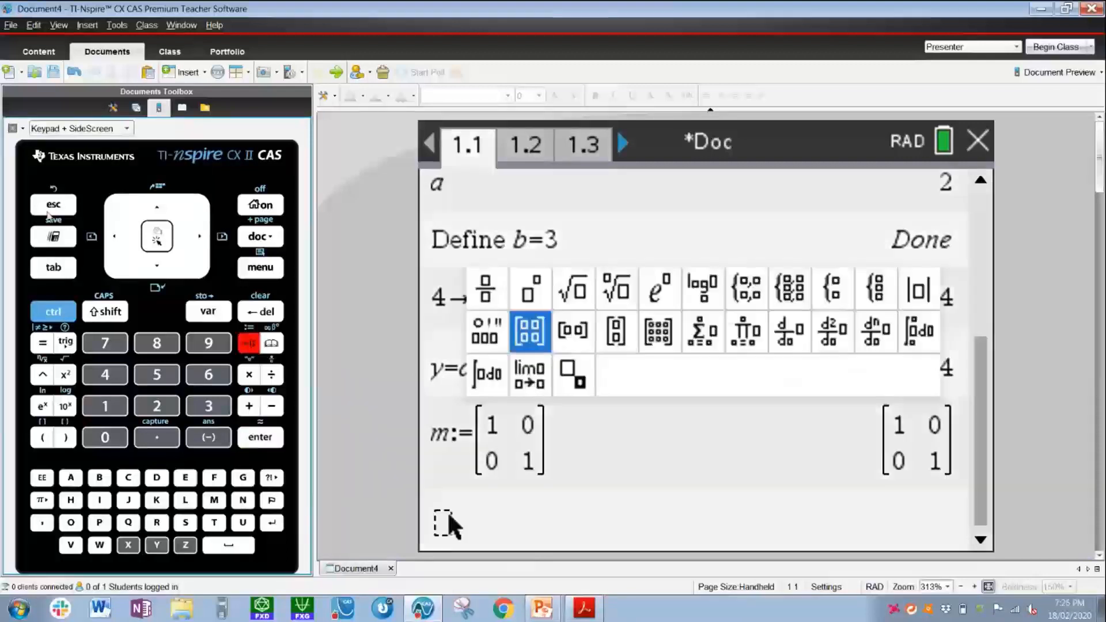
{"action": "left_click", "coordinate": [48, 208]}
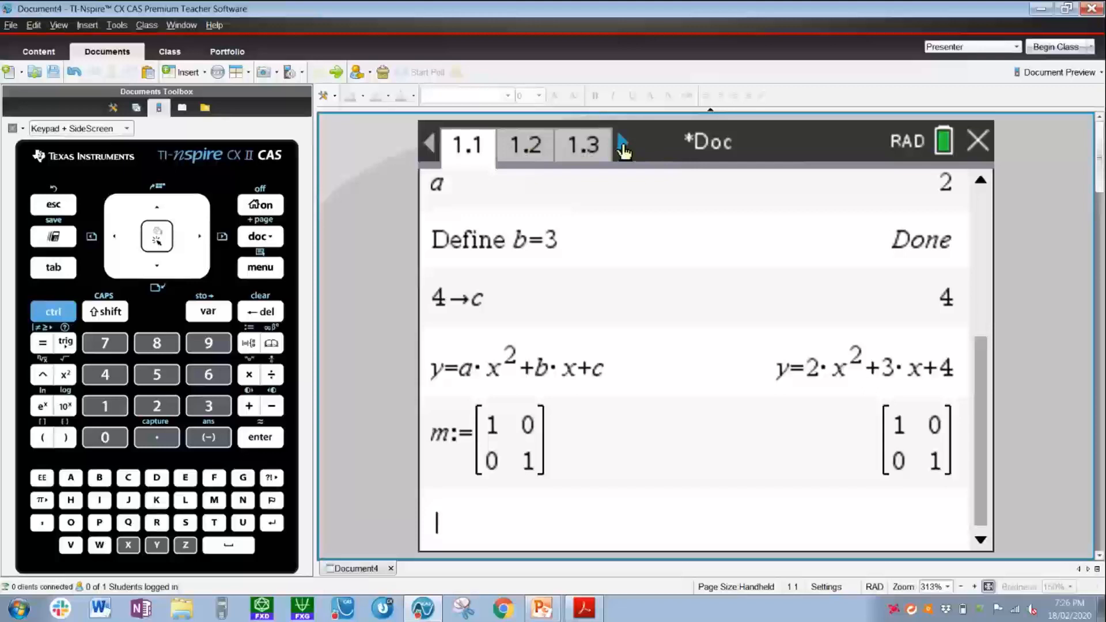
Look through pages 1.1 to 1.4 of the first problem and return to the Calculator page 1.1
{"action": "left_click", "coordinate": [521, 153]}
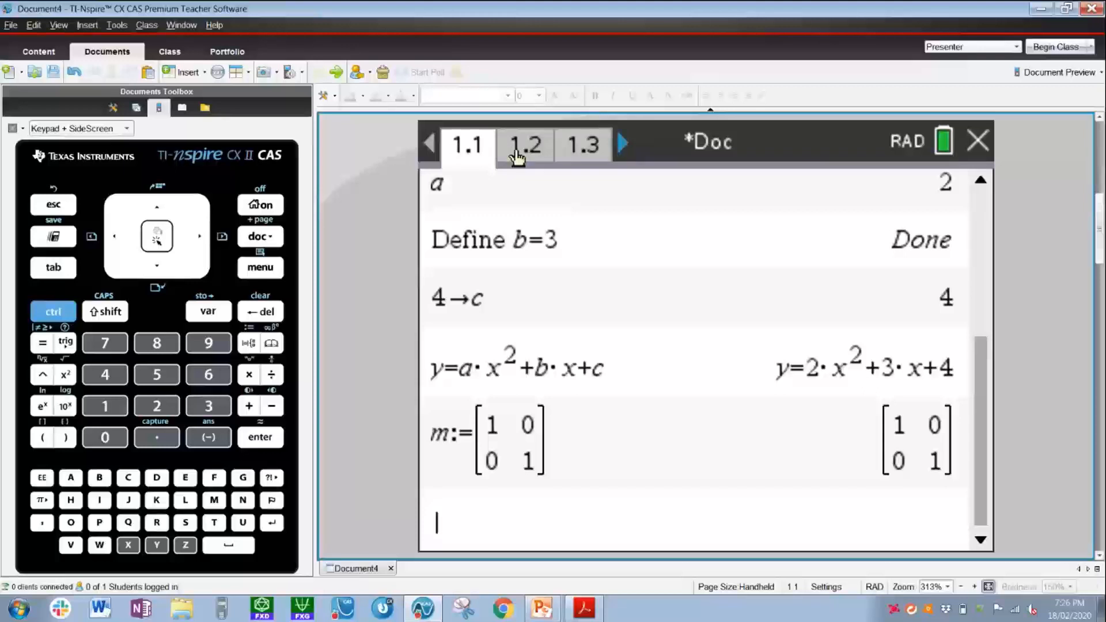
{"action": "left_click", "coordinate": [565, 154]}
{"action": "left_click", "coordinate": [523, 154]}
{"action": "left_click", "coordinate": [570, 149]}
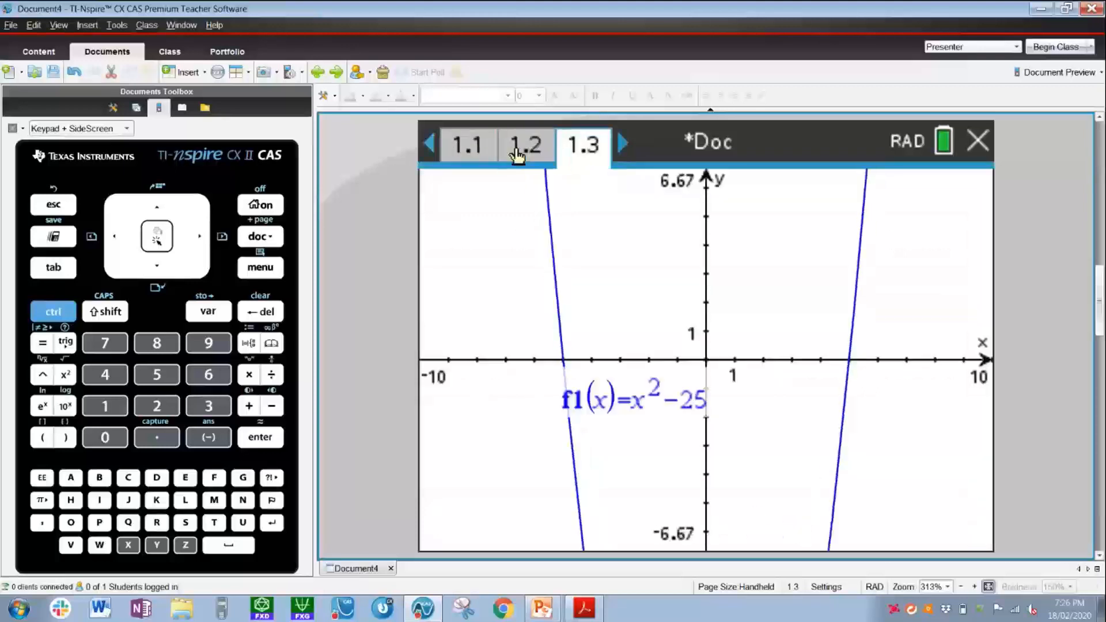
{"action": "left_click", "coordinate": [466, 144]}
{"action": "left_click", "coordinate": [623, 145]}
{"action": "left_click", "coordinate": [623, 146]}
{"action": "left_click", "coordinate": [623, 146]}
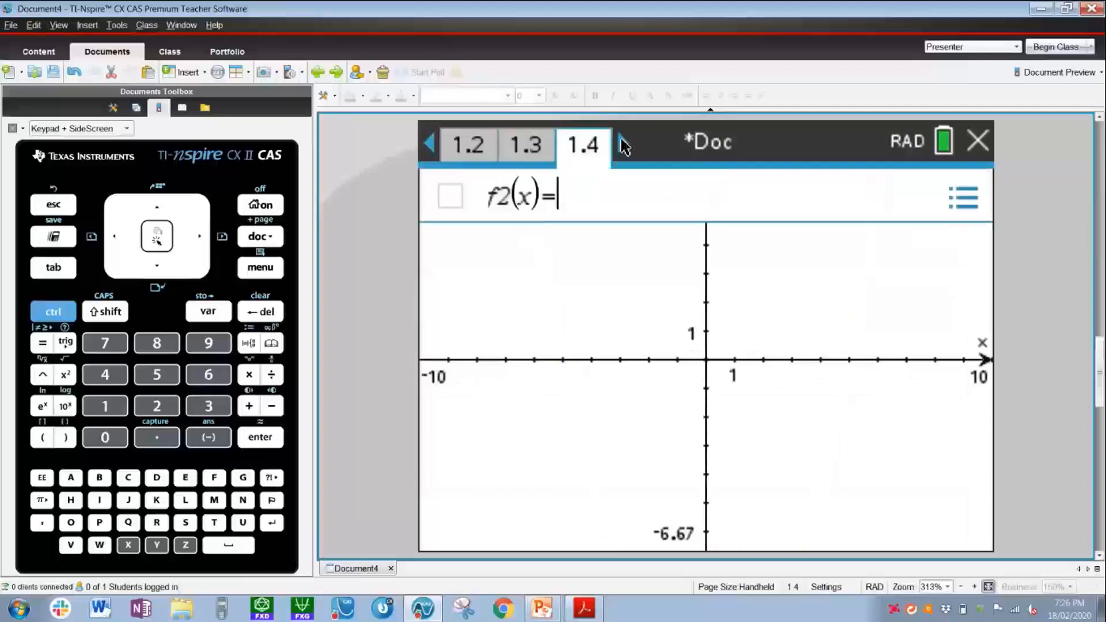
{"action": "left_click", "coordinate": [430, 146]}
{"action": "left_click", "coordinate": [430, 147]}
{"action": "left_click", "coordinate": [431, 147]}
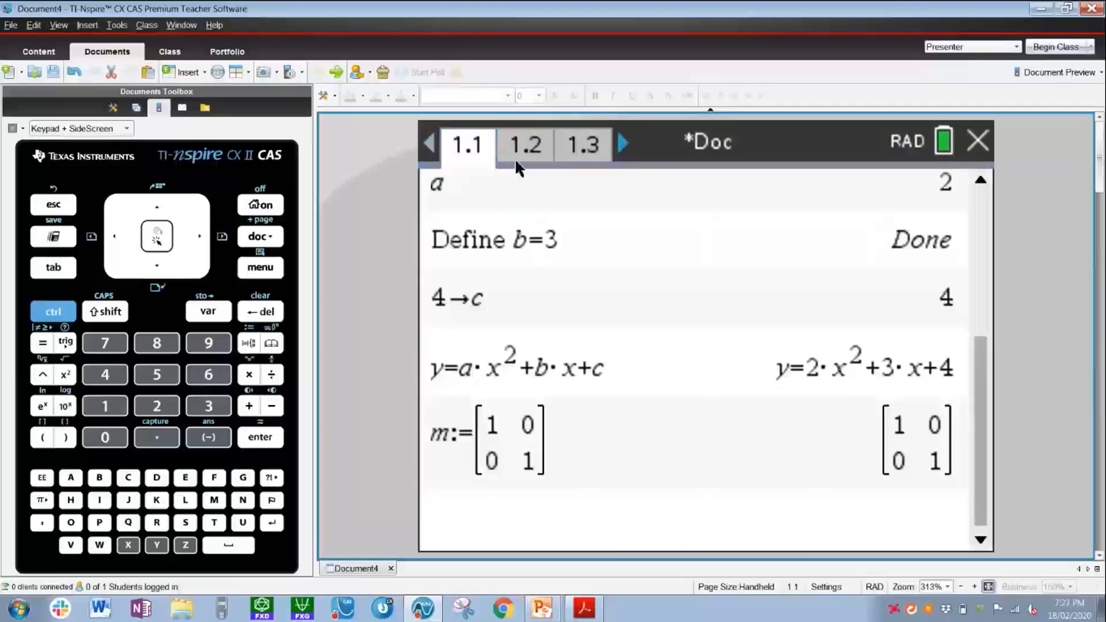
Display the definition of f1(x) on graph page 1.2 and return to page 1.1
{"action": "key", "text": "ctrl+Right"}
{"action": "key", "text": "ctrl+g"}
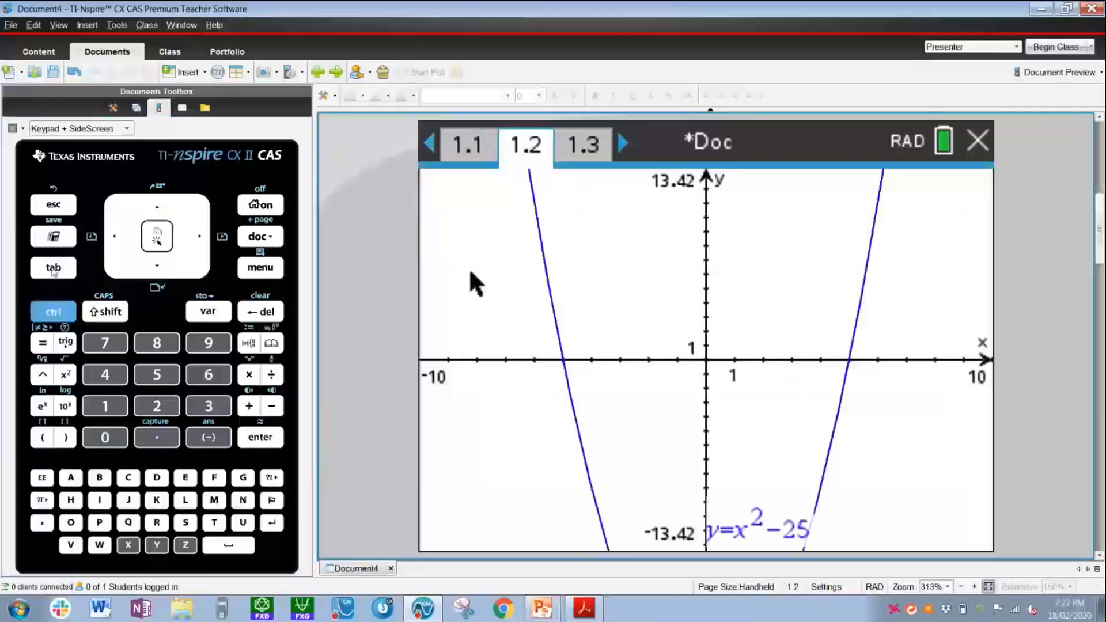
{"action": "key", "text": "Up"}
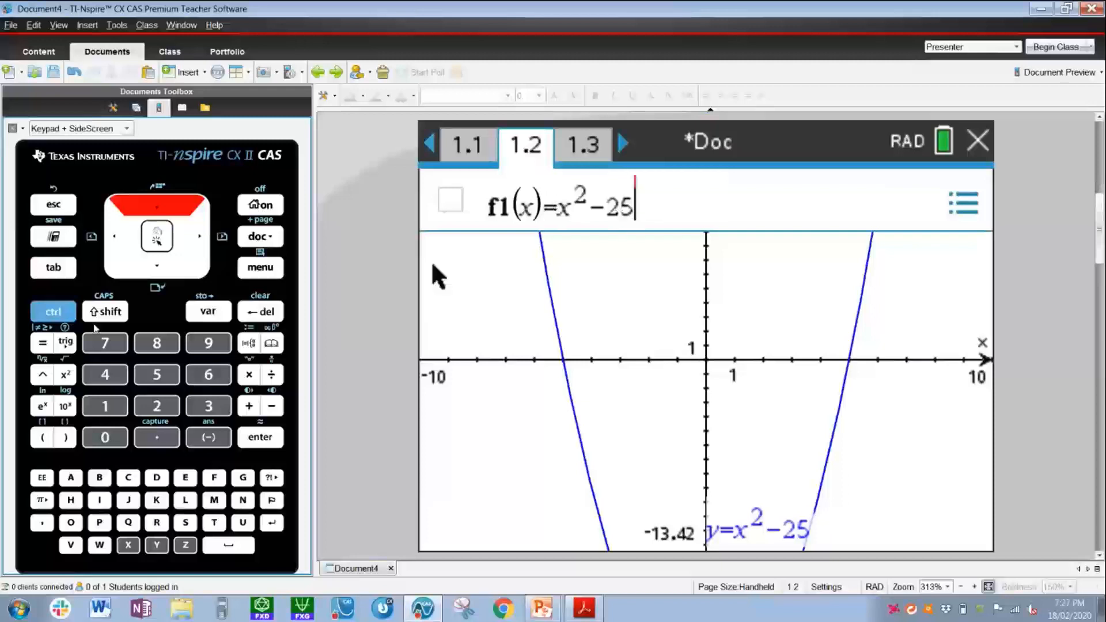
{"action": "left_click", "coordinate": [48, 312]}
{"action": "left_click", "coordinate": [114, 238]}
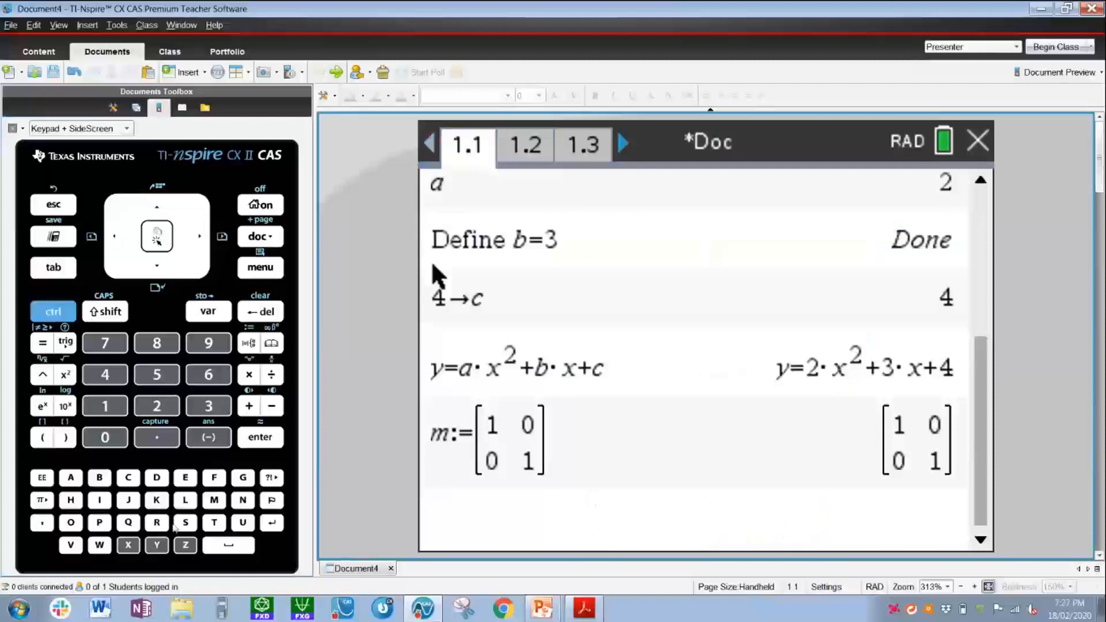
Evaluate f1(x) on the Calculator page 1.1
{"action": "left_click", "coordinate": [214, 478]}
{"action": "left_click", "coordinate": [105, 406]}
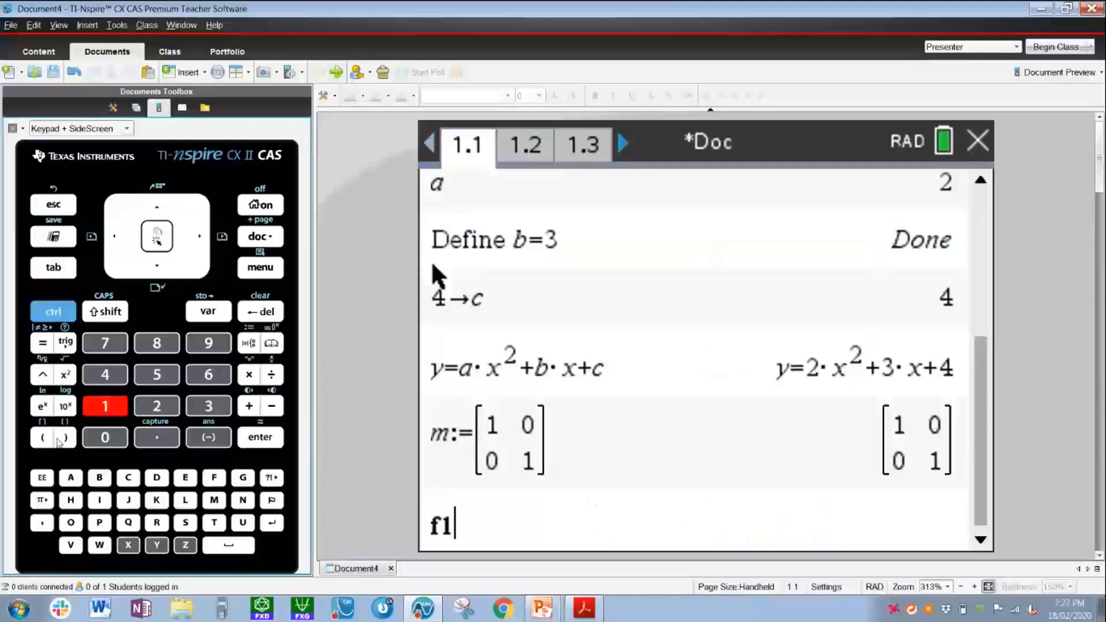
{"action": "left_click", "coordinate": [42, 437]}
{"action": "left_click", "coordinate": [127, 545]}
{"action": "left_click", "coordinate": [66, 438]}
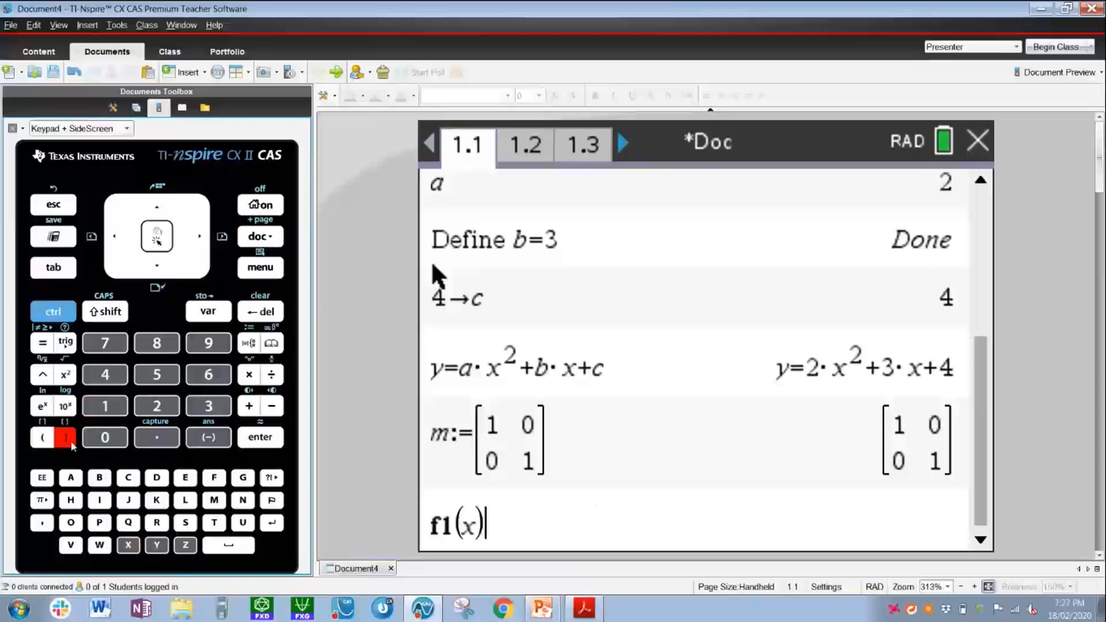
{"action": "left_click", "coordinate": [278, 437]}
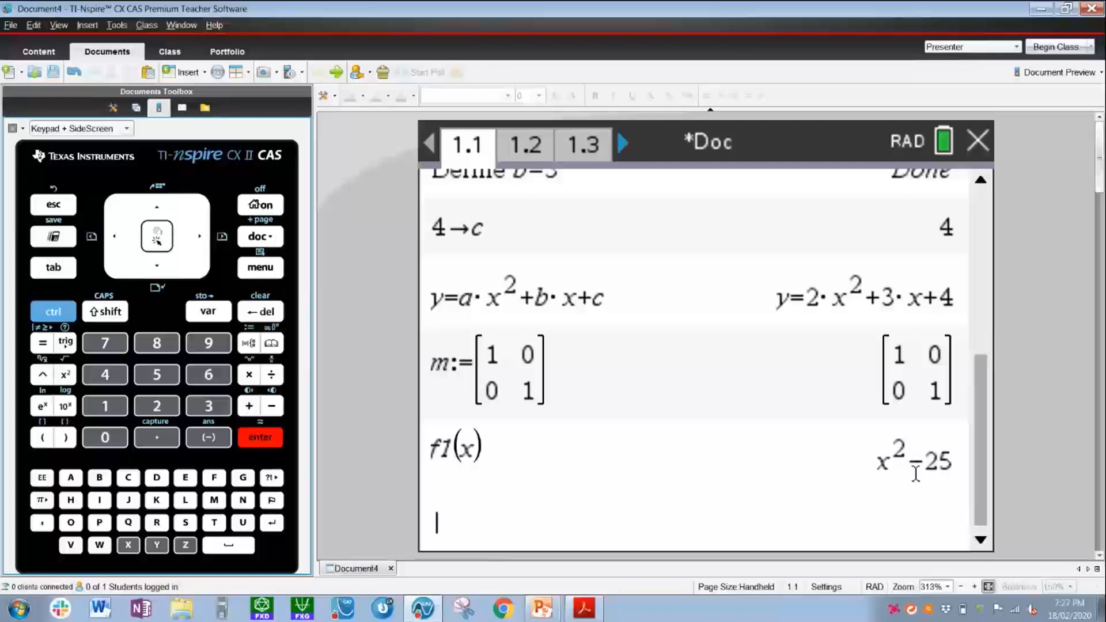
Flip through the other pages of problem 1 and return to page 1.1
{"action": "left_click", "coordinate": [455, 527]}
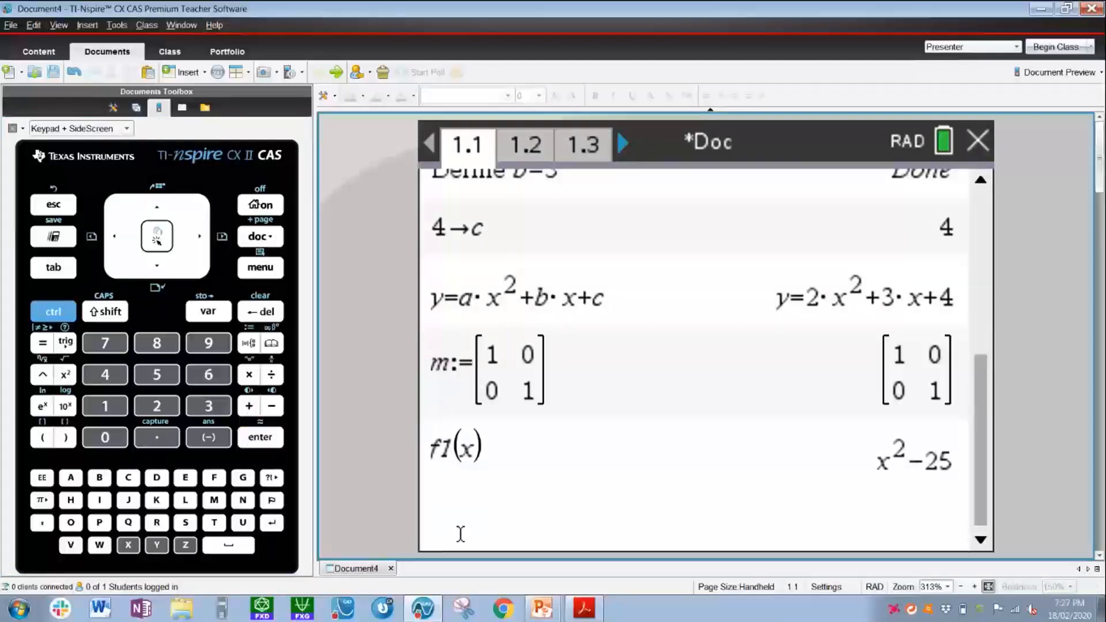
{"action": "left_click", "coordinate": [520, 151]}
{"action": "left_click", "coordinate": [579, 145]}
{"action": "left_click", "coordinate": [623, 146]}
{"action": "left_click", "coordinate": [624, 146]}
{"action": "left_click", "coordinate": [529, 150]}
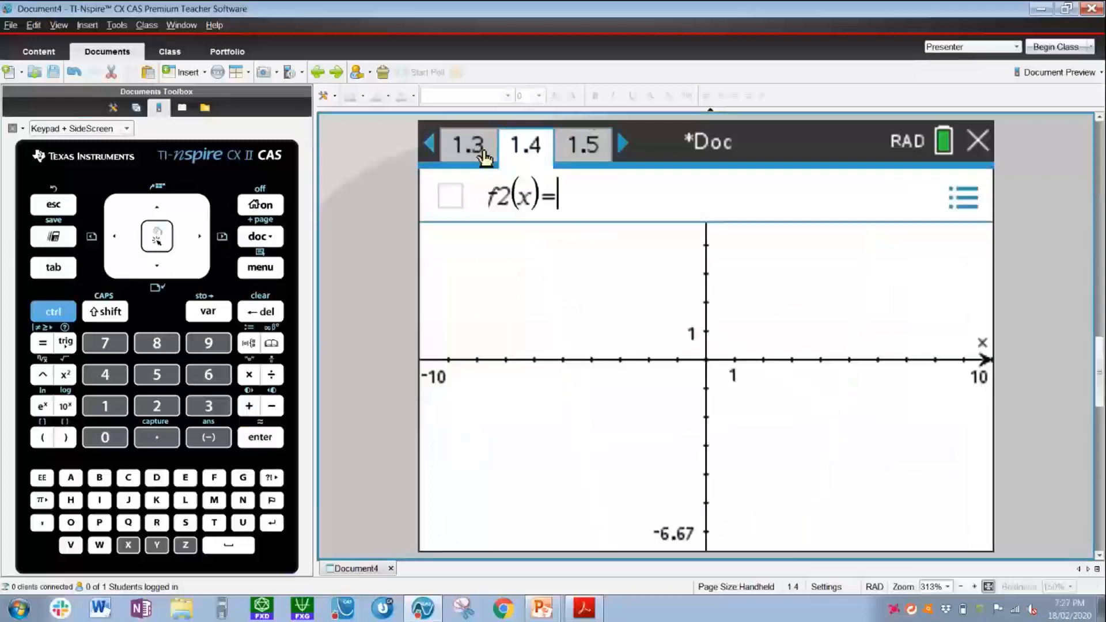
{"action": "left_click", "coordinate": [431, 144]}
{"action": "left_click", "coordinate": [431, 144]}
{"action": "left_click", "coordinate": [430, 144]}
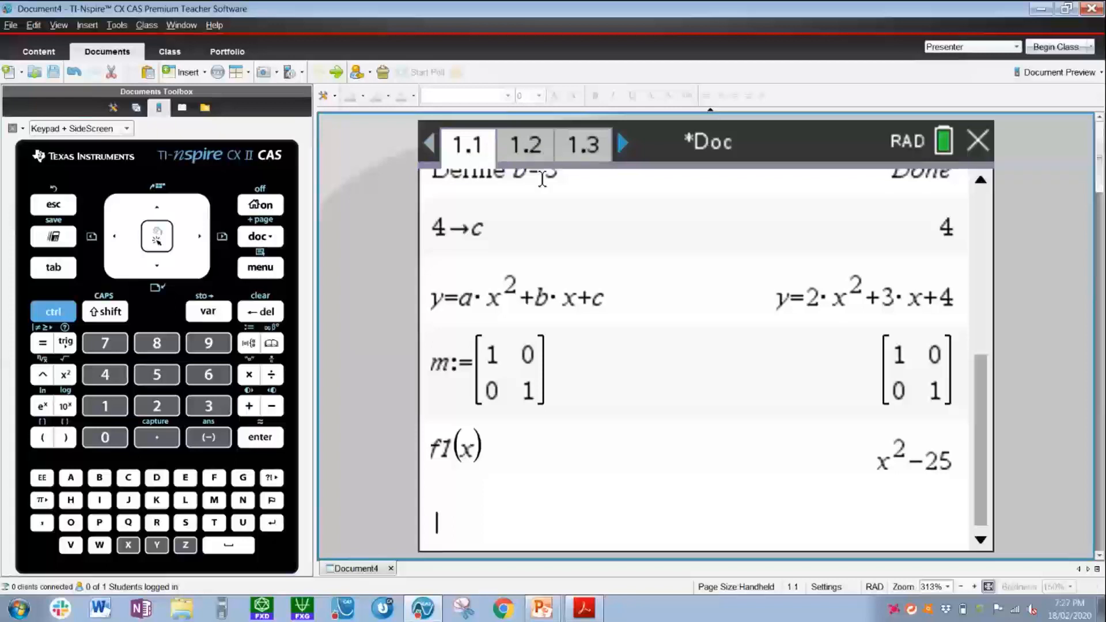
Insert a new problem into the document and add a Calculator page to it
{"action": "left_click", "coordinate": [281, 236]}
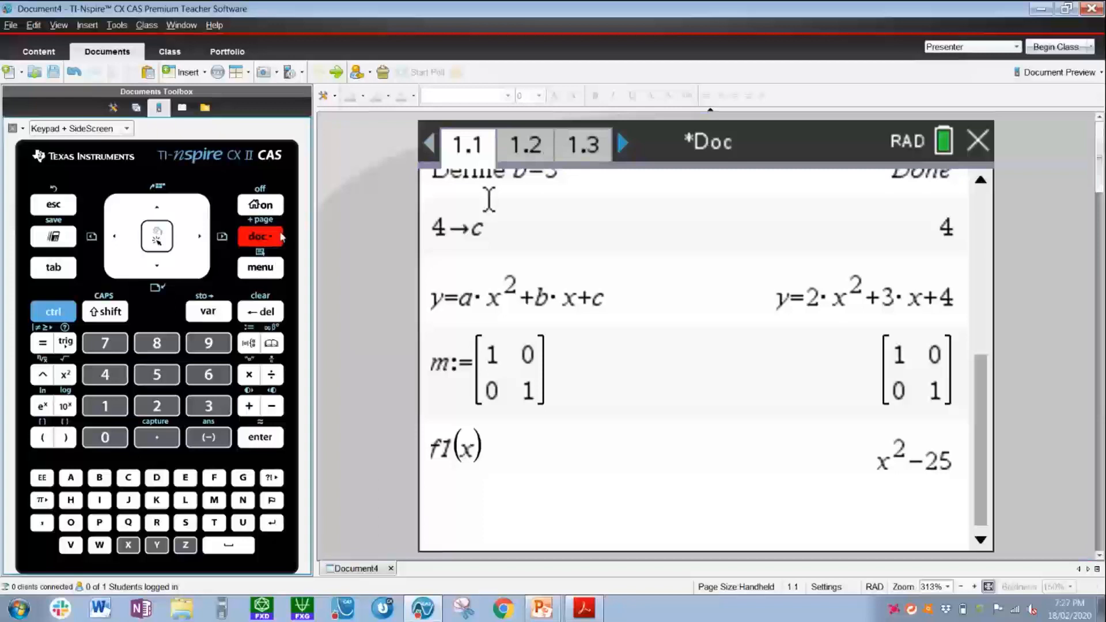
{"action": "left_click", "coordinate": [145, 269]}
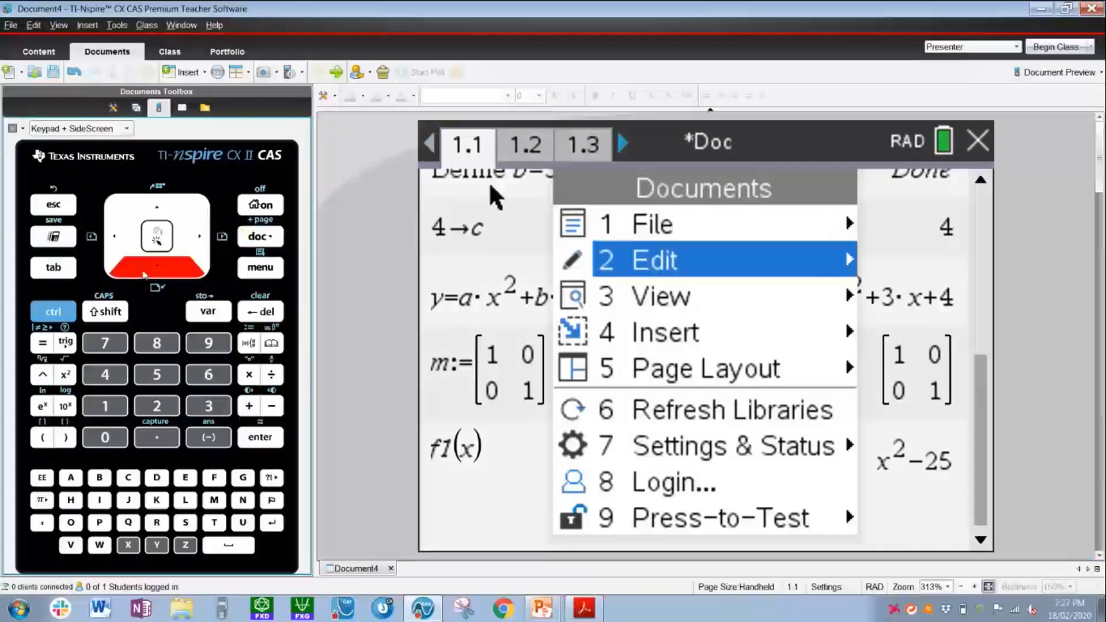
{"action": "left_click", "coordinate": [145, 270]}
{"action": "left_click", "coordinate": [145, 270]}
{"action": "left_click", "coordinate": [198, 236]}
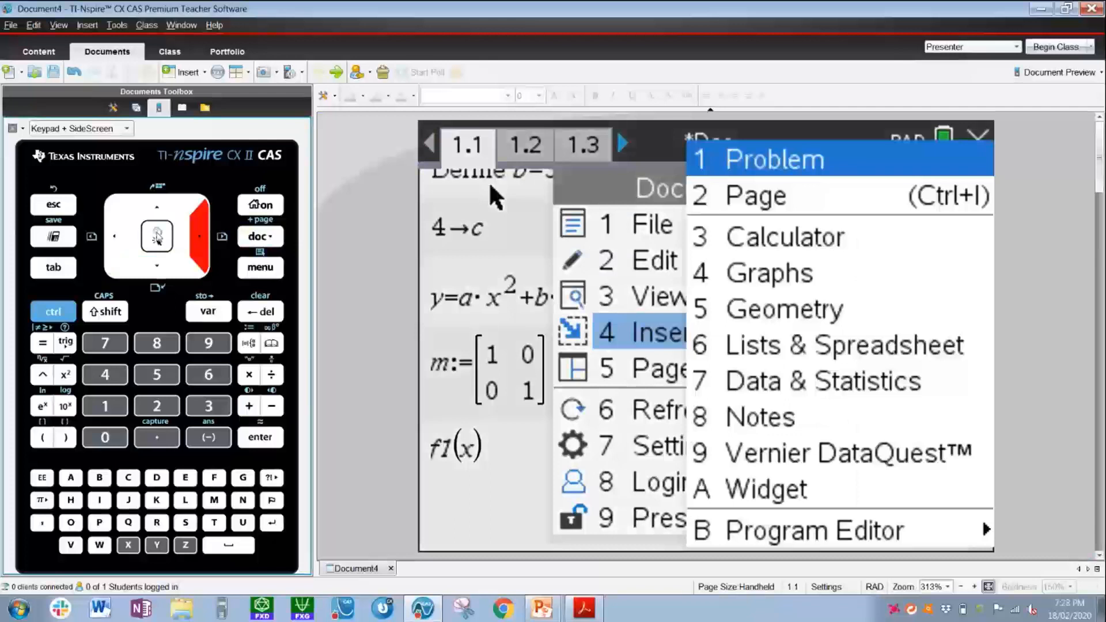
{"action": "left_click", "coordinate": [157, 236]}
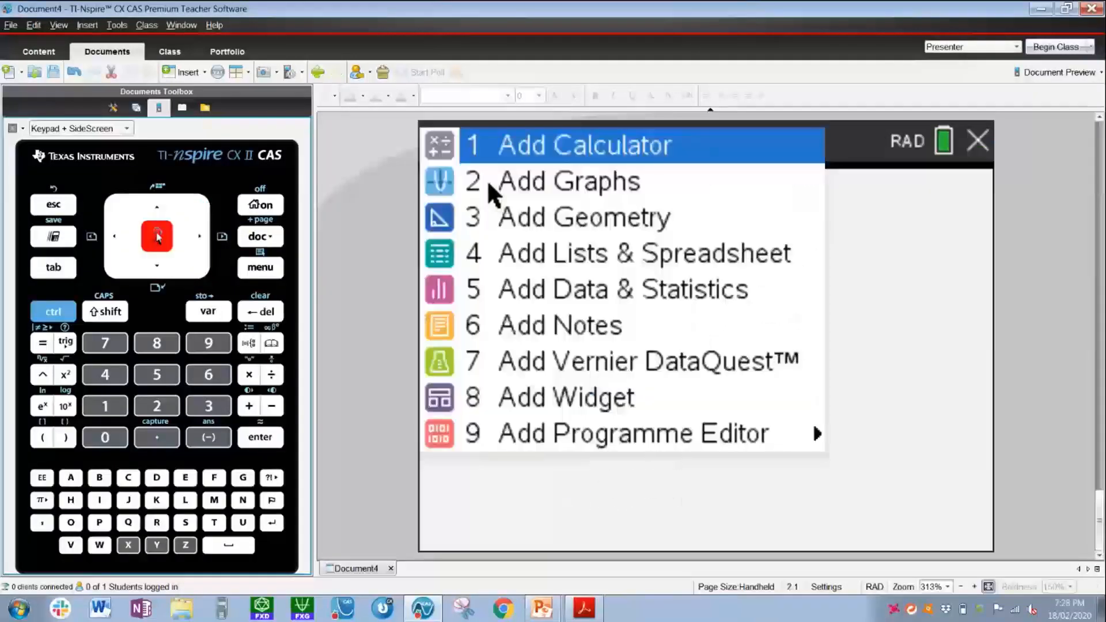
{"action": "left_click", "coordinate": [268, 445]}
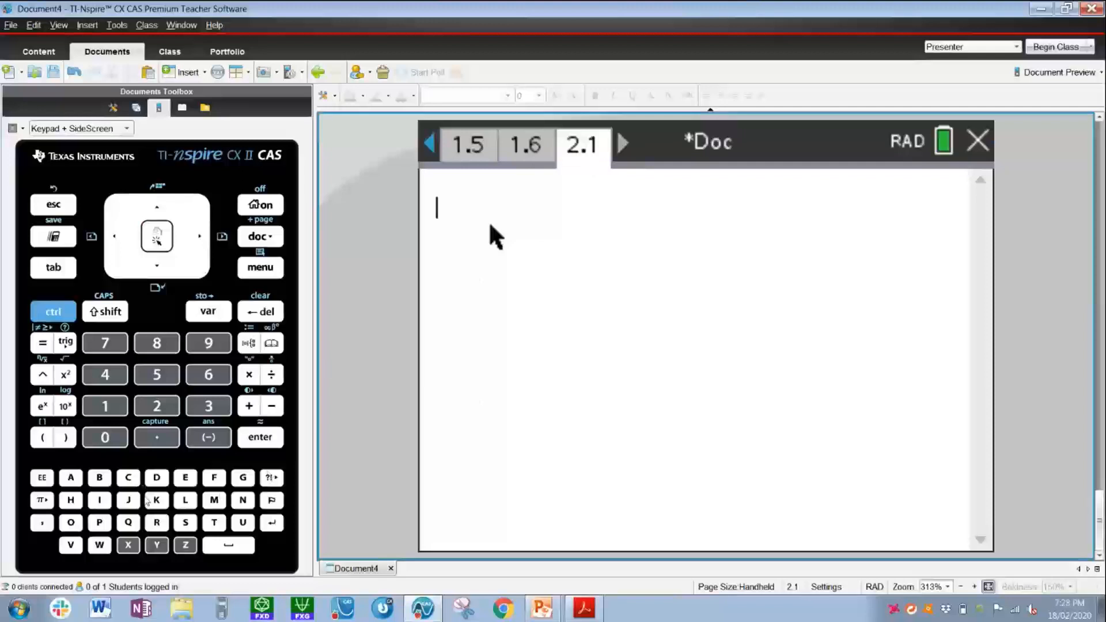
Evaluate f1(x) on the Calculator page 2.1 of the new problem
{"action": "type", "text": "f1("}
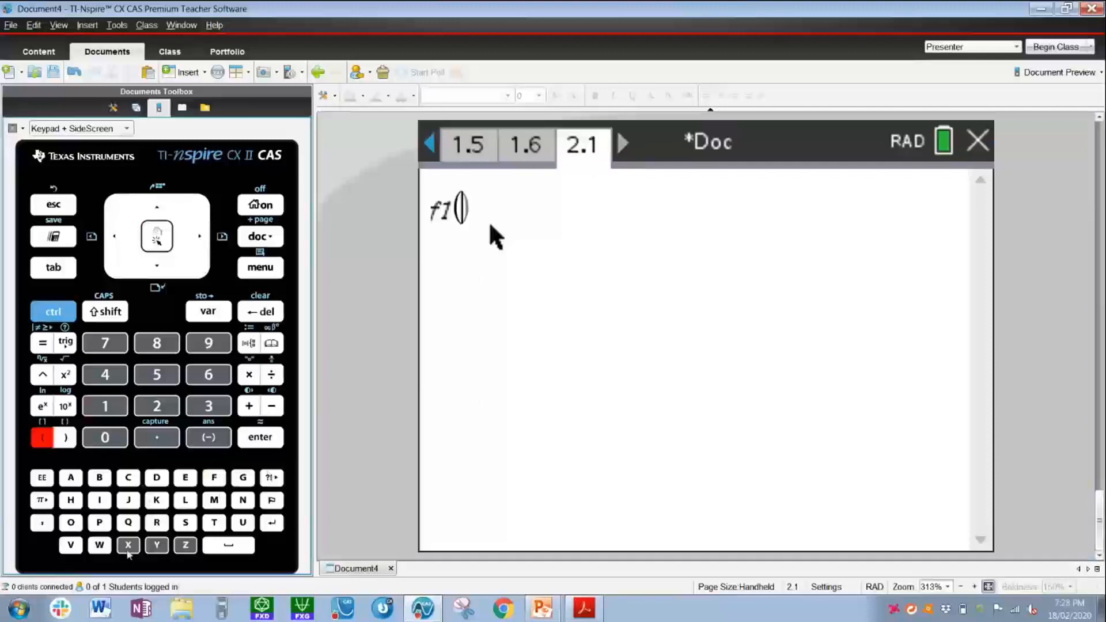
{"action": "type", "text": "x)"}
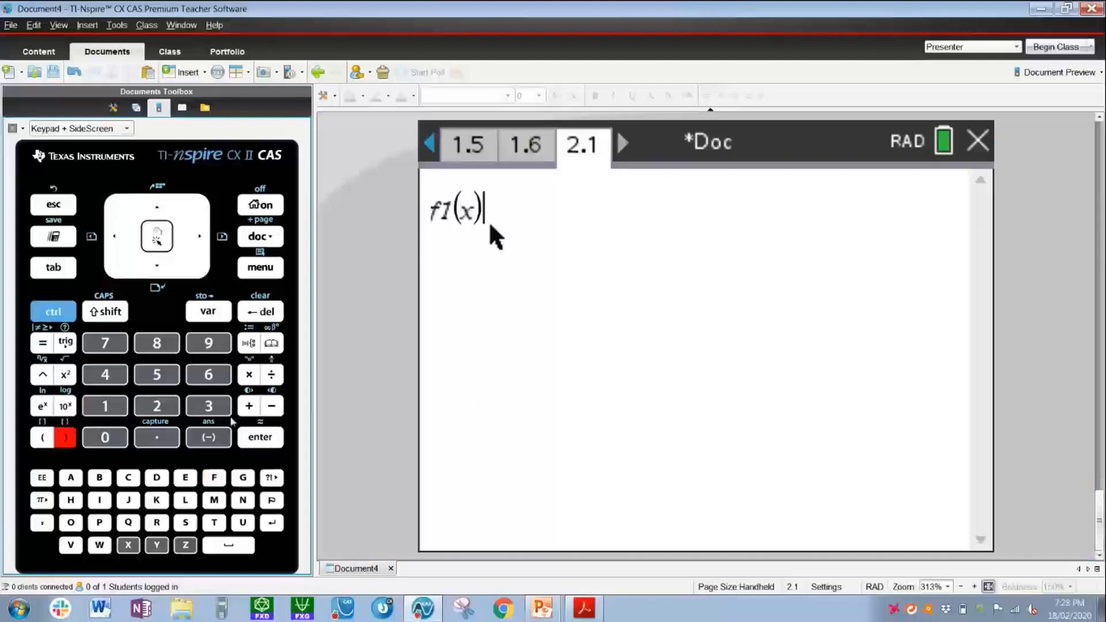
{"action": "key", "text": "Return"}
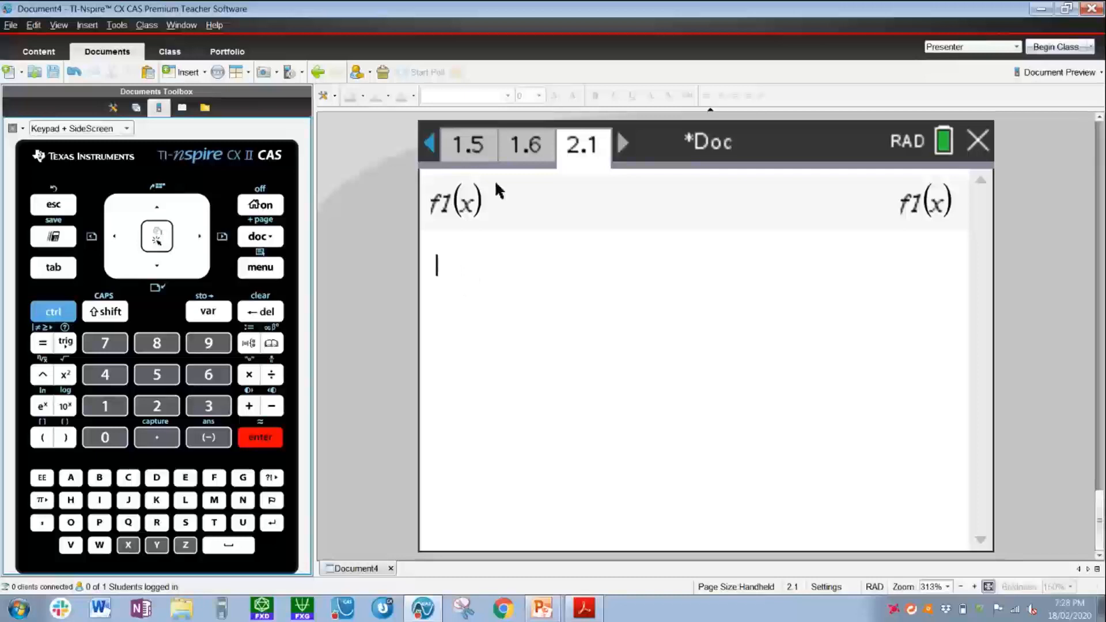
Compare pages 1.5 and 1.6 of problem 1 with page 2.1 of the new problem
{"action": "left_click", "coordinate": [523, 147]}
{"action": "left_click", "coordinate": [494, 147]}
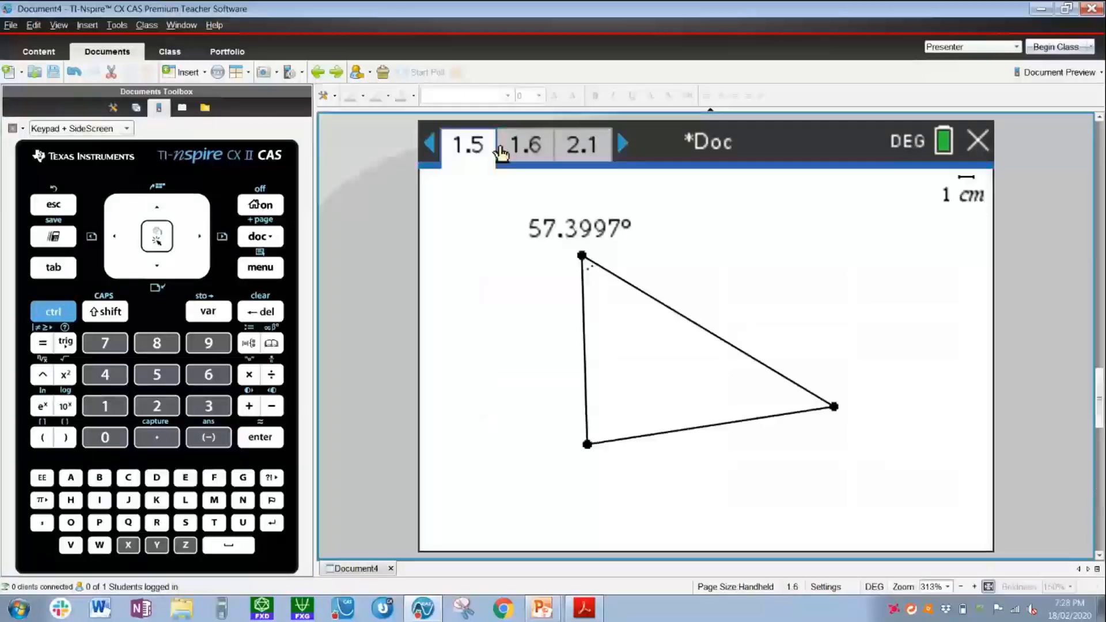
{"action": "left_click", "coordinate": [429, 143]}
{"action": "left_click", "coordinate": [525, 145]}
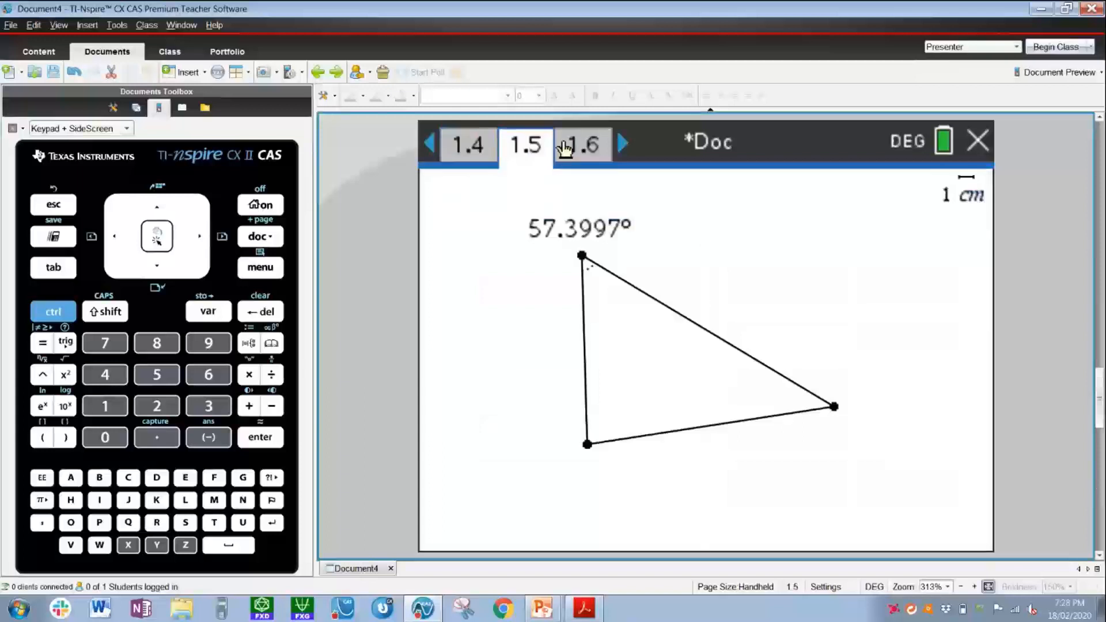
{"action": "left_click", "coordinate": [573, 146]}
{"action": "left_click", "coordinate": [617, 149]}
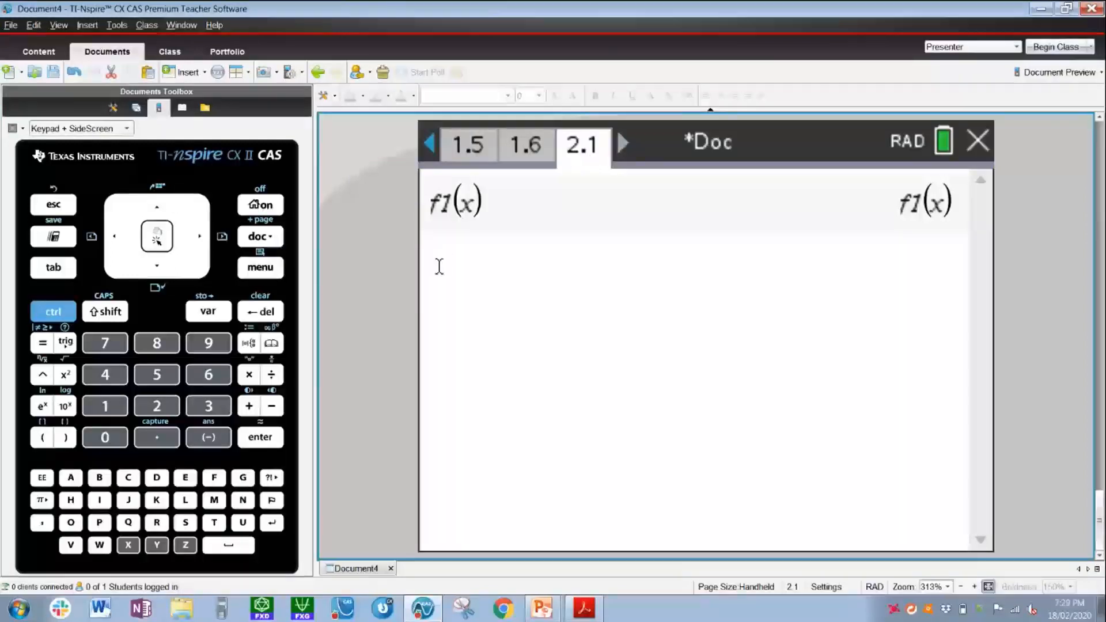
{"action": "left_click", "coordinate": [526, 144]}
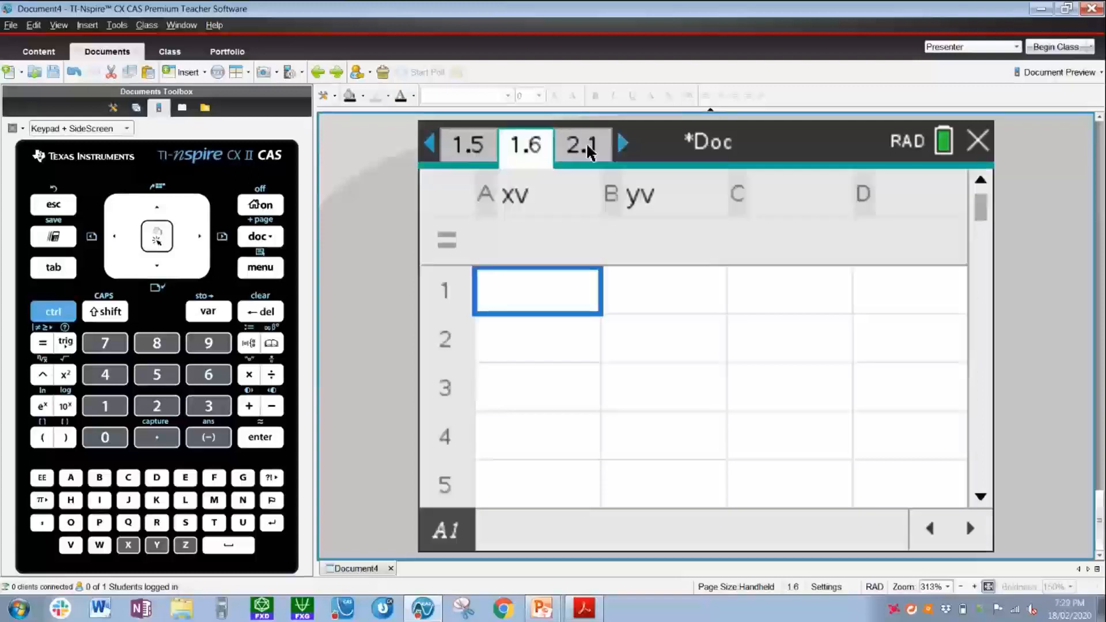
{"action": "left_click", "coordinate": [562, 147]}
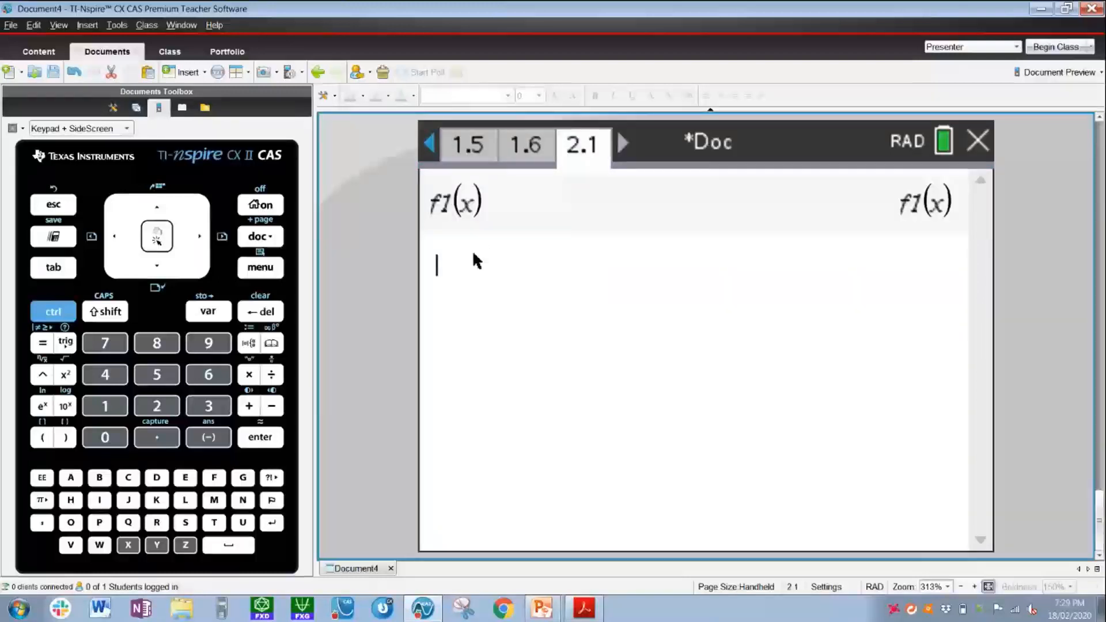
Delete the variable a on the Calculator page 1.1 with the Delete Variable command, DelVar a
{"action": "left_click", "coordinate": [446, 144]}
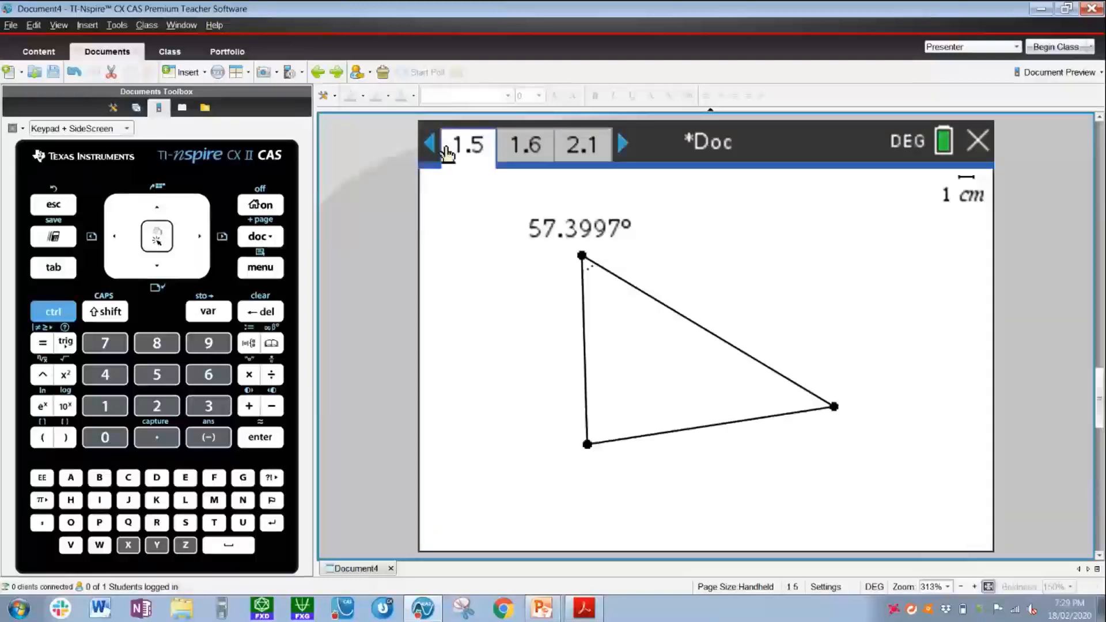
{"action": "left_click", "coordinate": [430, 145]}
{"action": "left_click", "coordinate": [431, 145]}
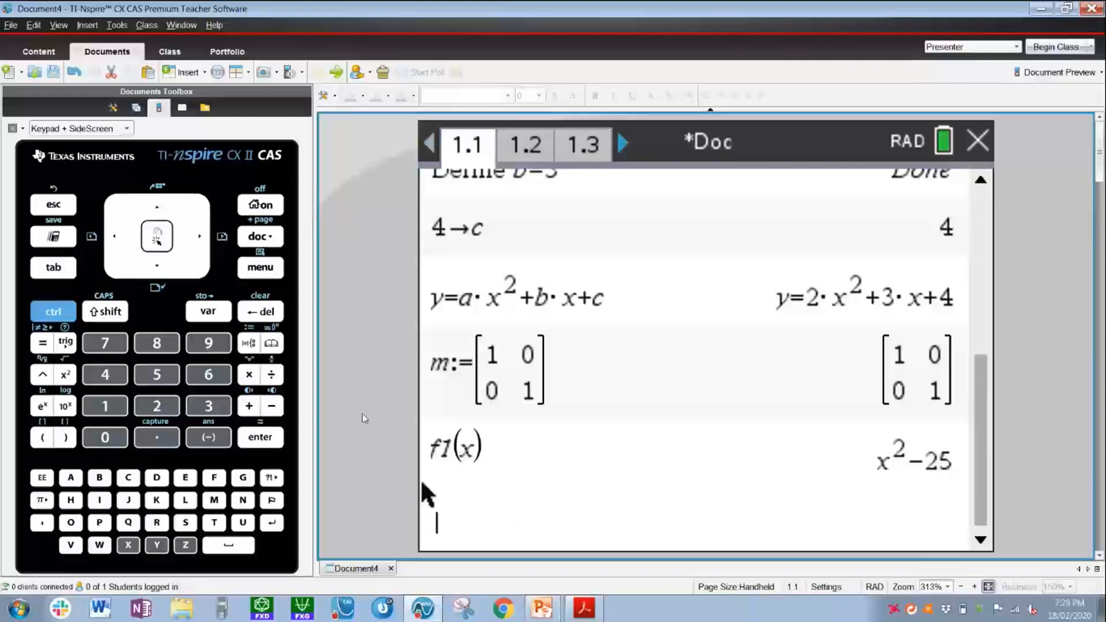
{"action": "key", "text": "ctrl+m"}
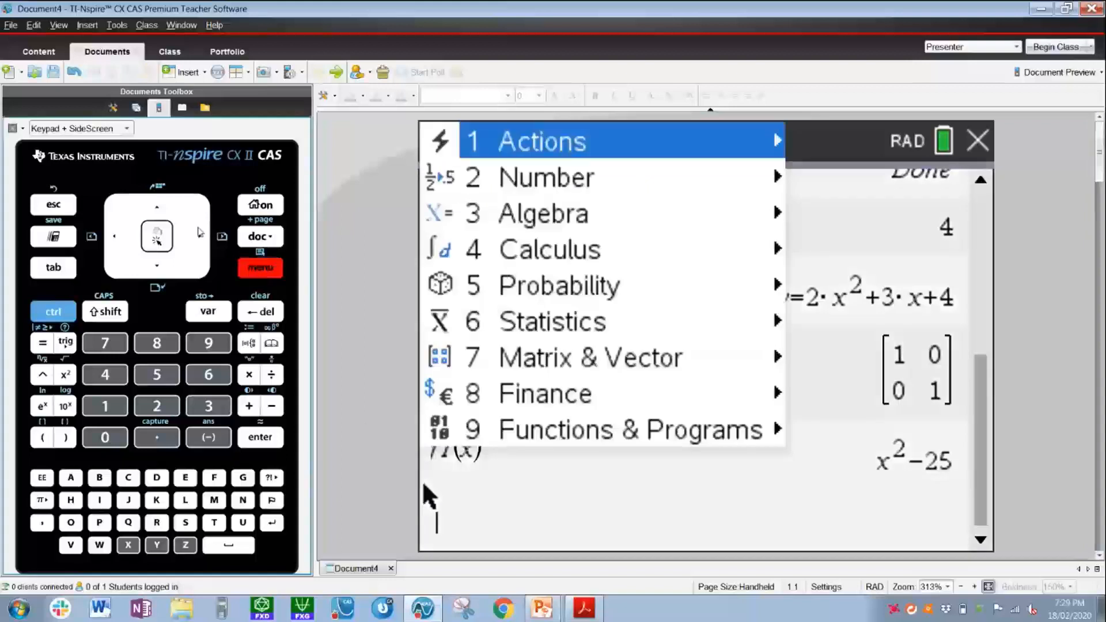
{"action": "key", "text": "Right"}
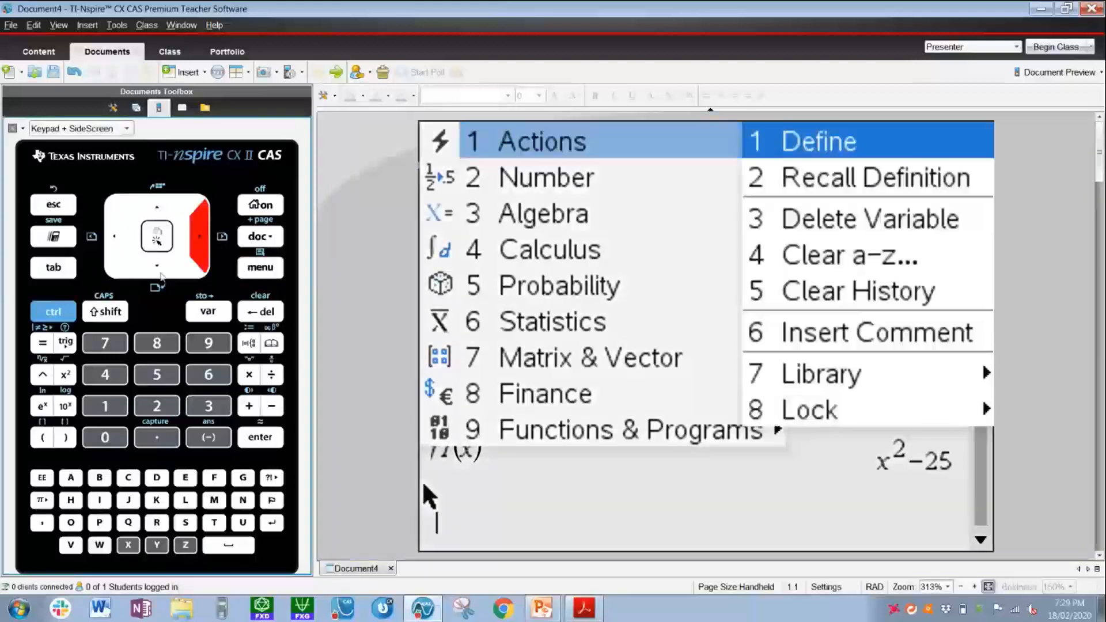
{"action": "left_click", "coordinate": [164, 275]}
{"action": "left_click", "coordinate": [165, 275]}
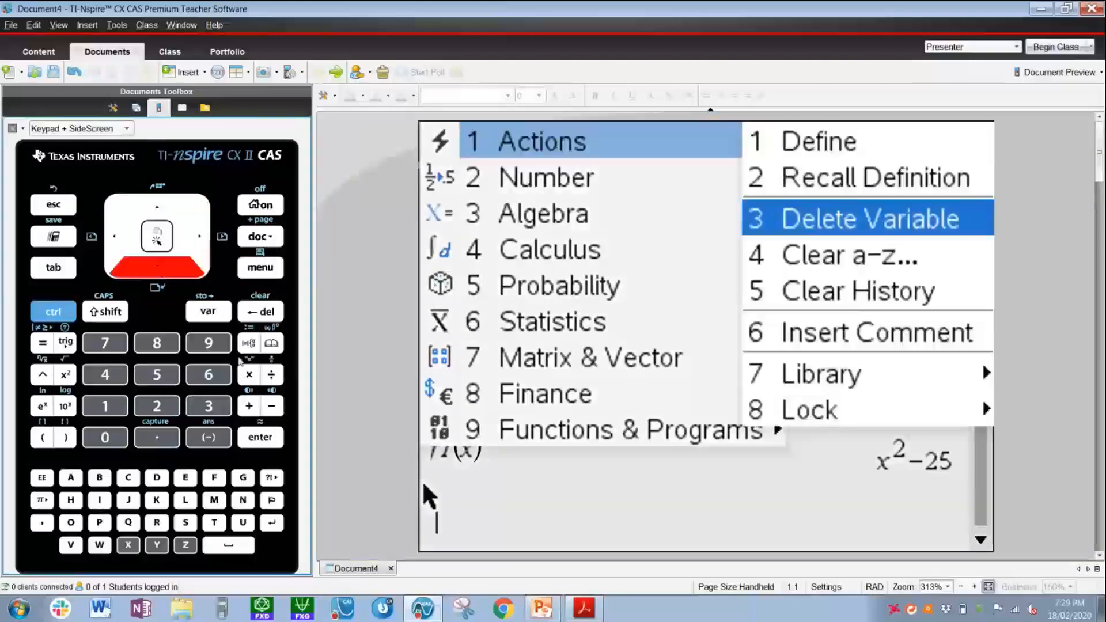
{"action": "key", "text": "Return"}
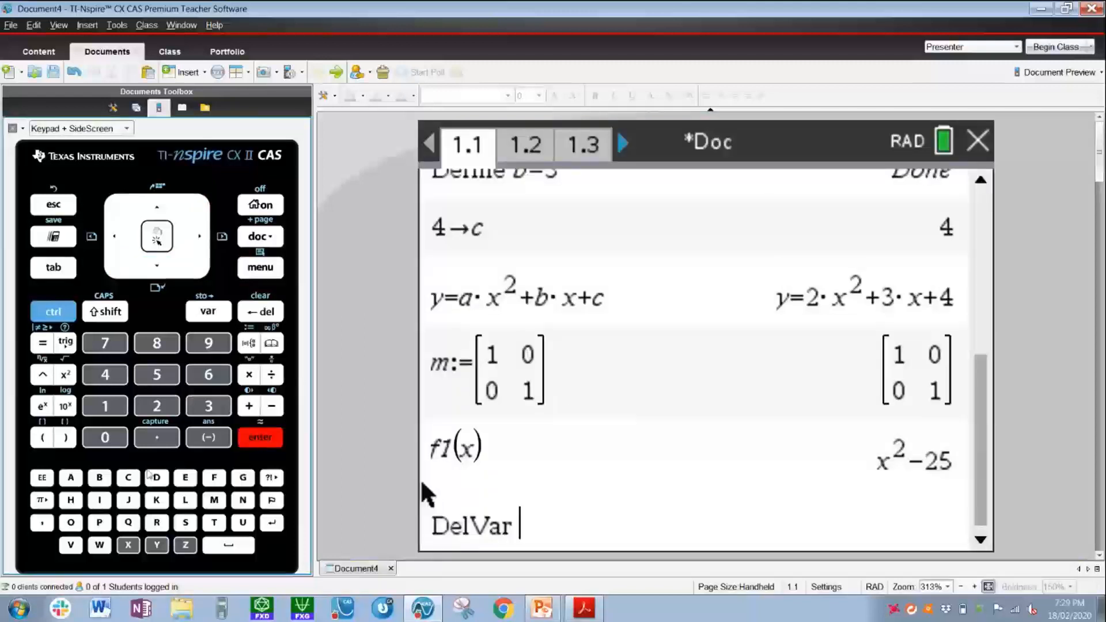
{"action": "left_click", "coordinate": [74, 483]}
{"action": "key", "text": "Return"}
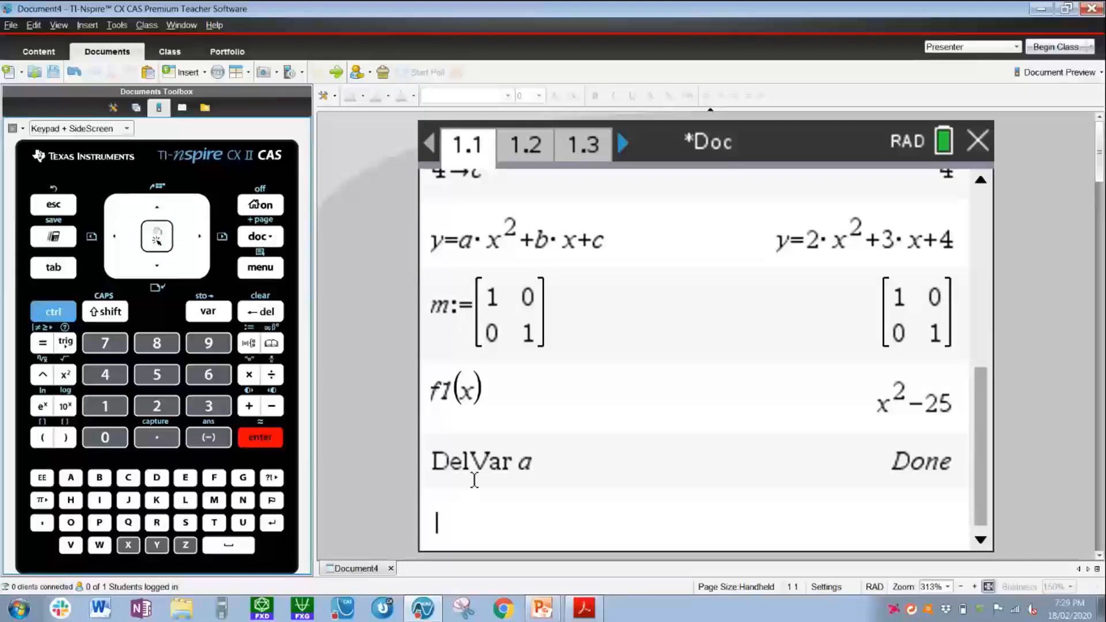
Go through the pages of problem 1 from page 1.2 onward to the Calculator page 2.1
{"action": "left_click", "coordinate": [525, 144]}
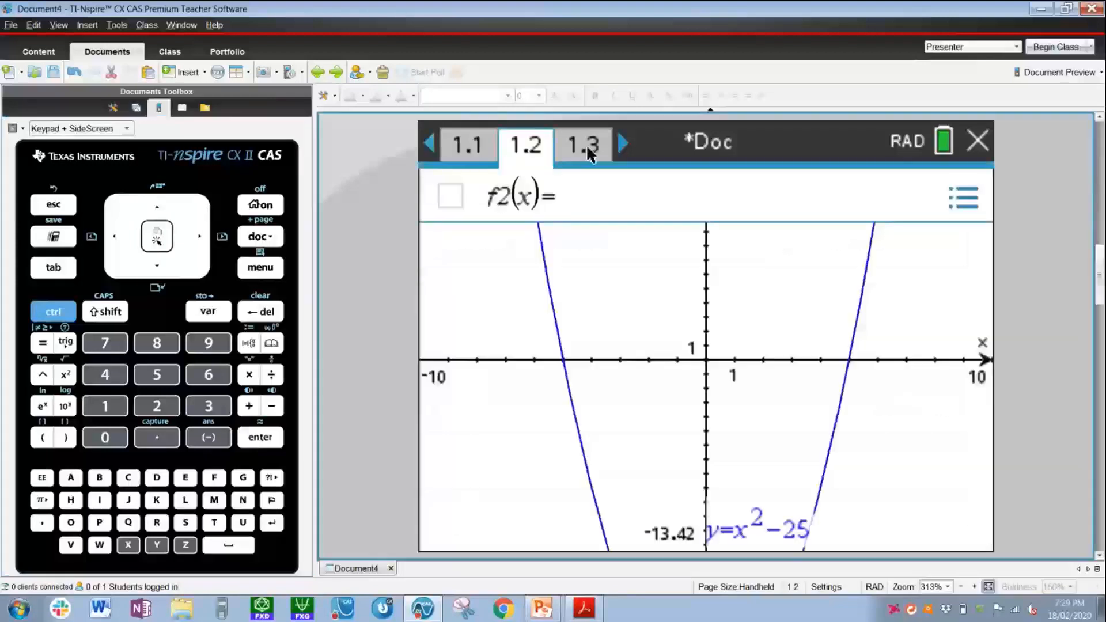
{"action": "left_click", "coordinate": [583, 144]}
{"action": "left_click", "coordinate": [623, 144]}
{"action": "left_click", "coordinate": [623, 144]}
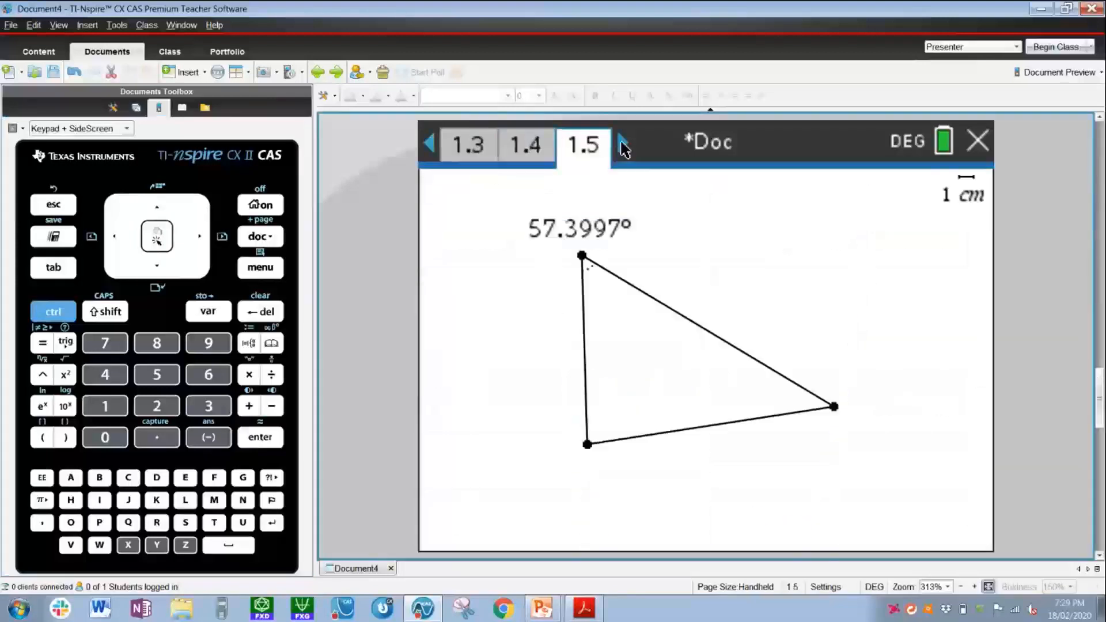
{"action": "left_click", "coordinate": [624, 144]}
{"action": "left_click", "coordinate": [623, 144]}
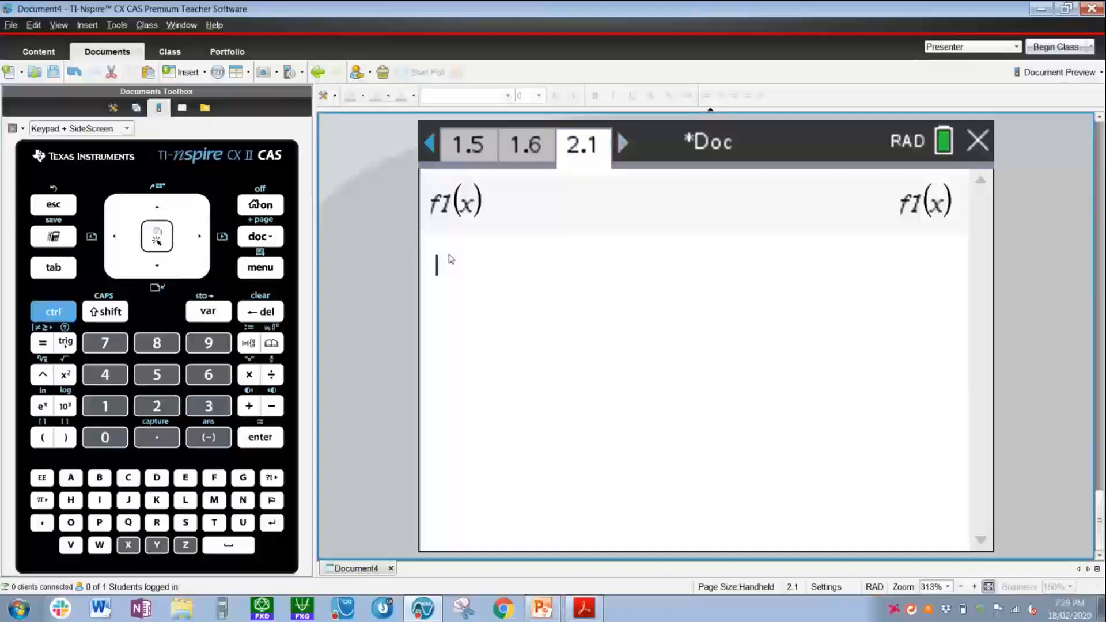
Show the document's Insert options for adding a problem or page, and close them without inserting anything
{"action": "left_click", "coordinate": [264, 237]}
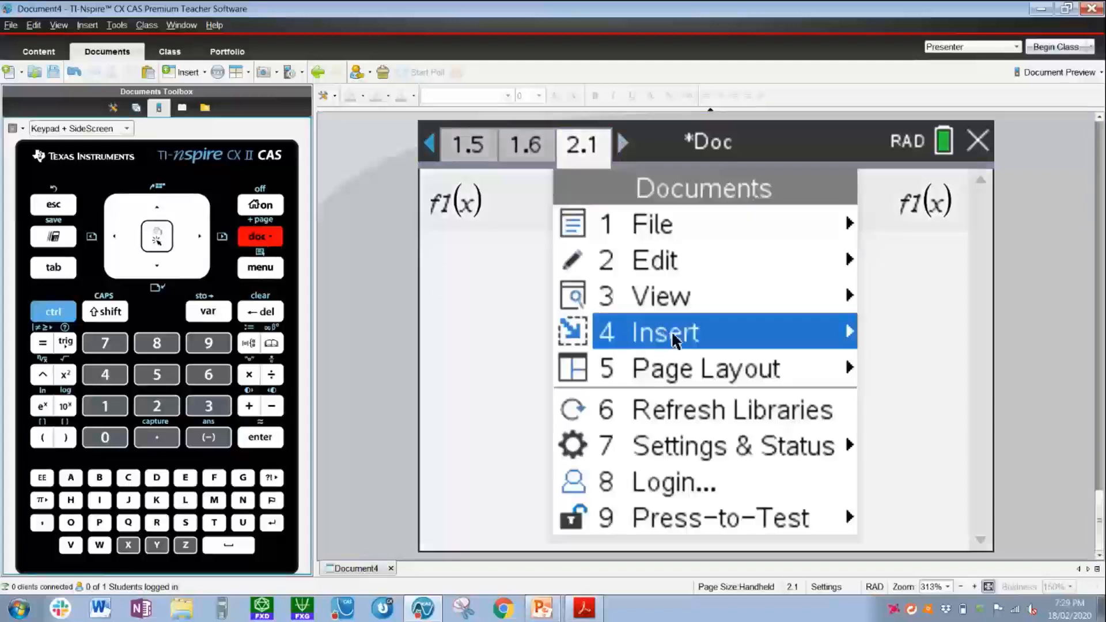
{"action": "left_click", "coordinate": [664, 333]}
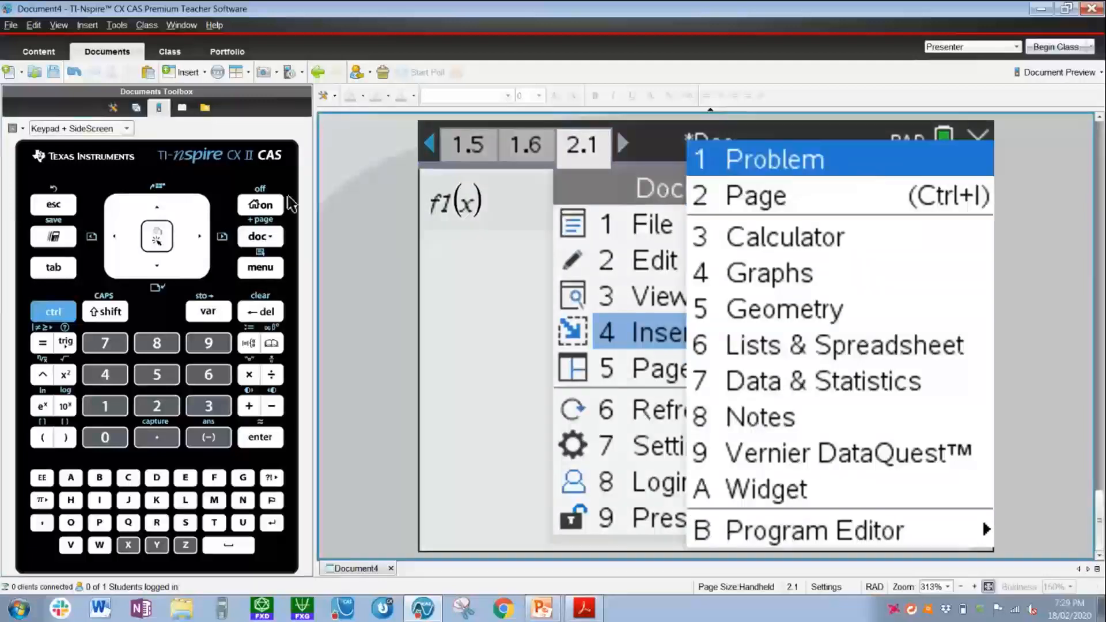
{"action": "left_click", "coordinate": [53, 205]}
Switch to the slide presentation and advance from the Problems & Pages slide to the Shortcuts slide
{"action": "key", "text": "alt+Tab"}
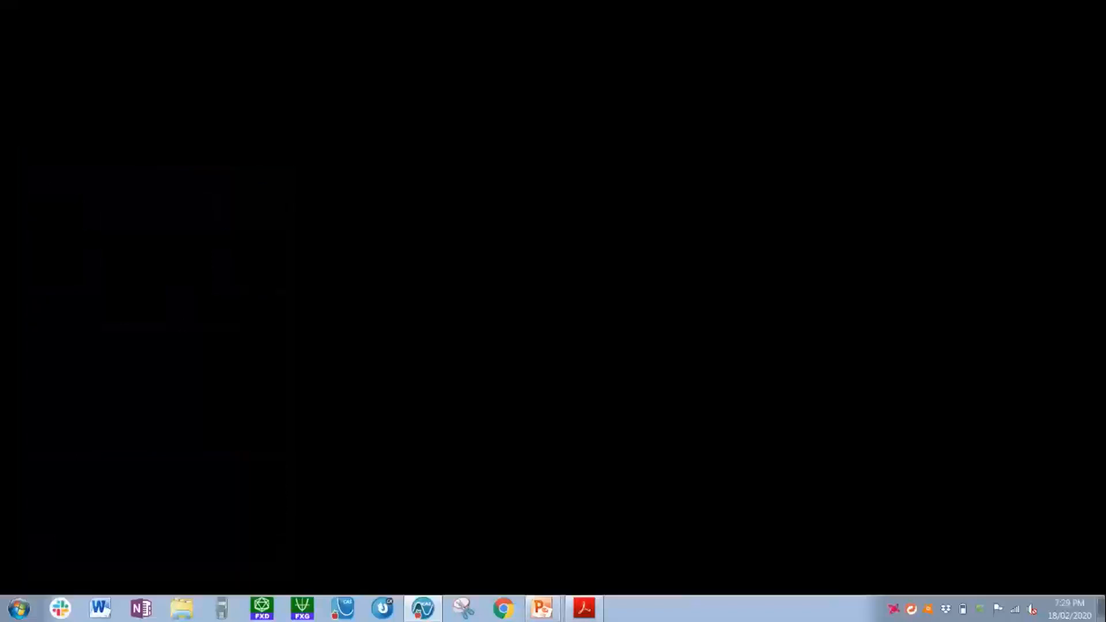
{"action": "left_click", "coordinate": [449, 274]}
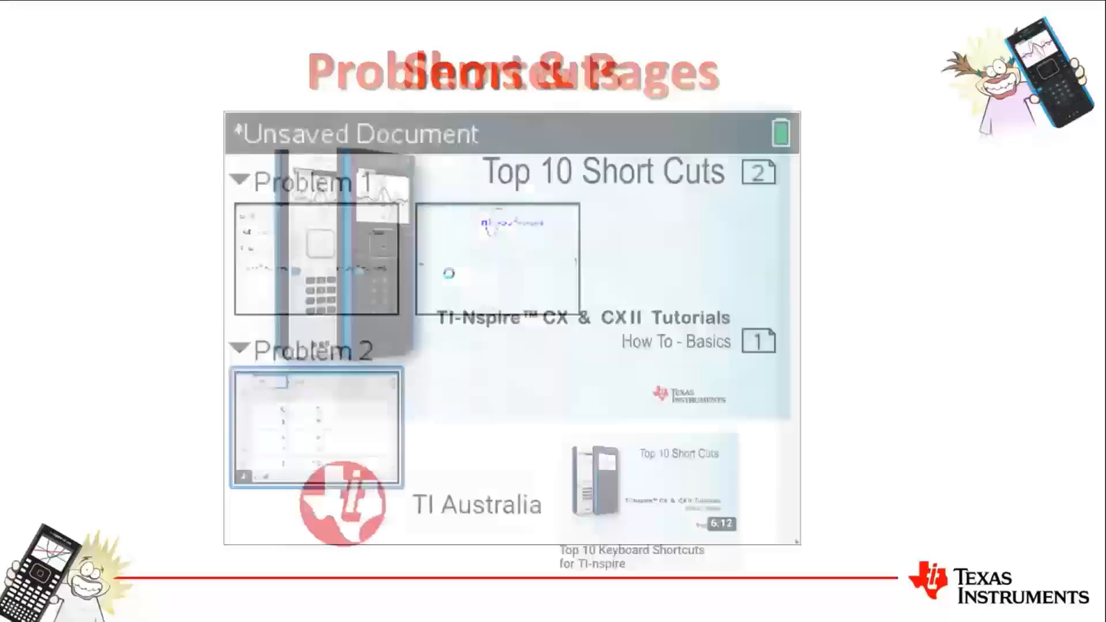
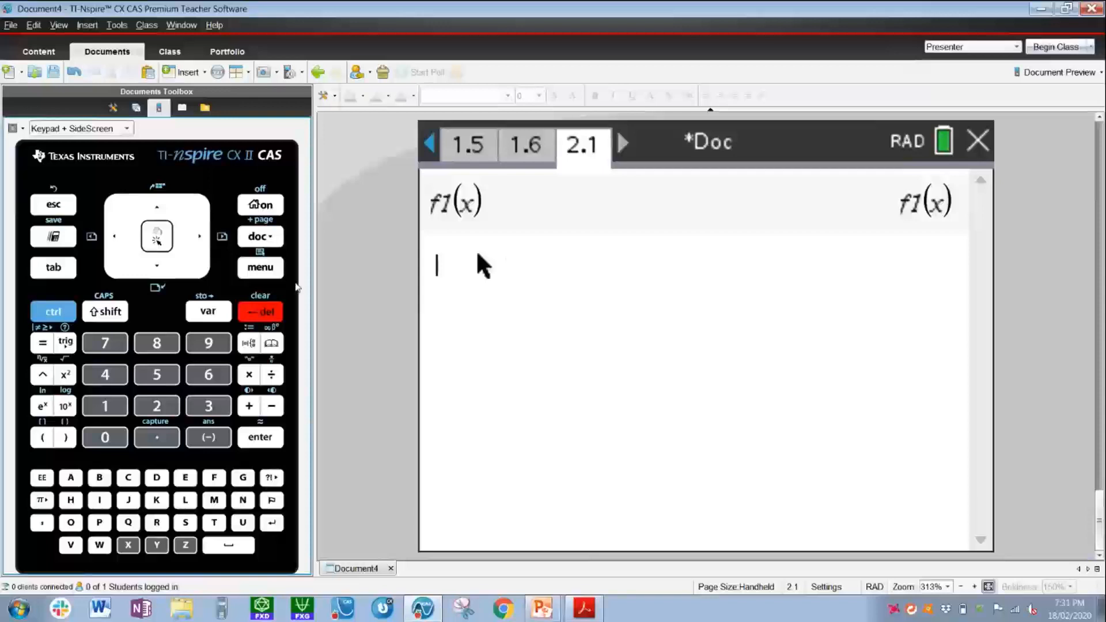
Start an algebra Solve command on the Calculator page 2.1 with sin(x) as the equation's first side
{"action": "key", "text": "ctrl+m"}
{"action": "key", "text": "3"}
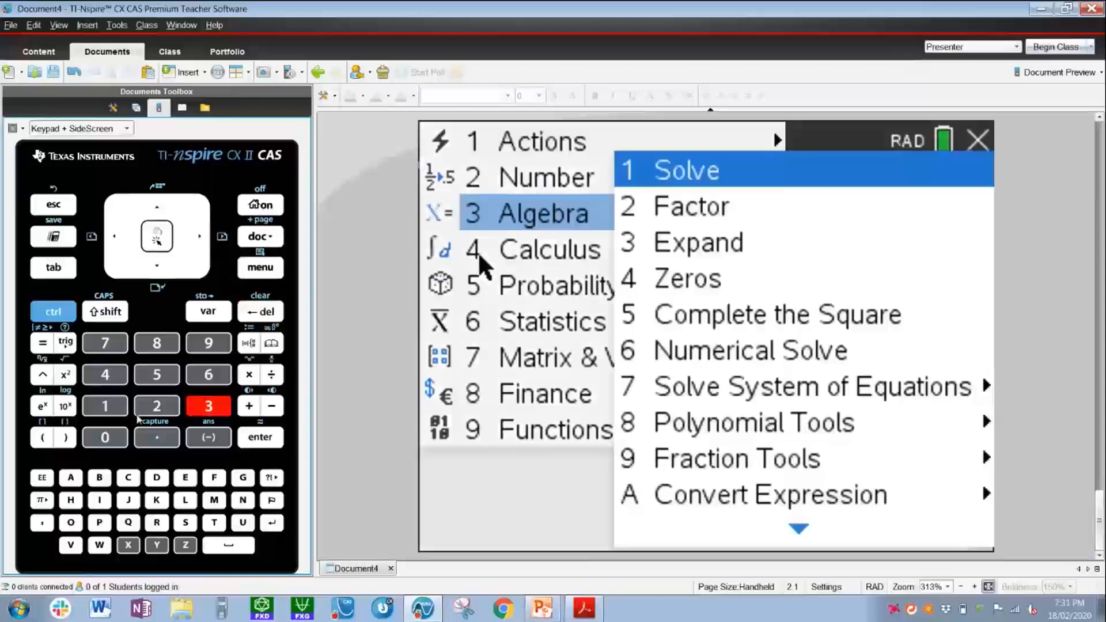
{"action": "key", "text": "1"}
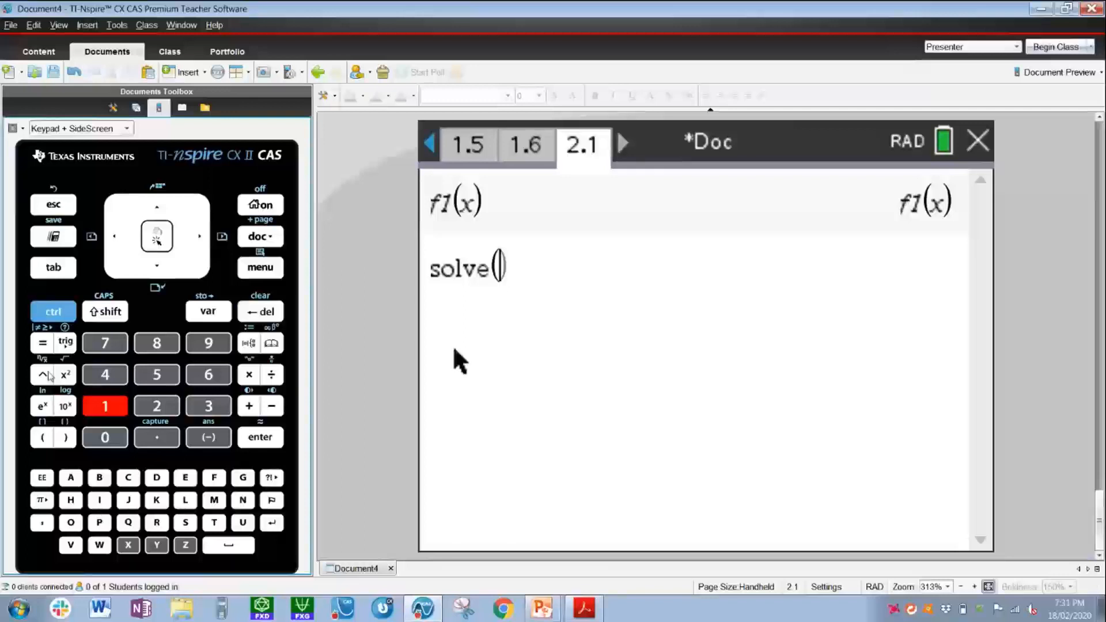
{"action": "left_click", "coordinate": [65, 343]}
{"action": "left_click", "coordinate": [260, 437]}
{"action": "left_click", "coordinate": [128, 545]}
{"action": "left_click", "coordinate": [66, 439]}
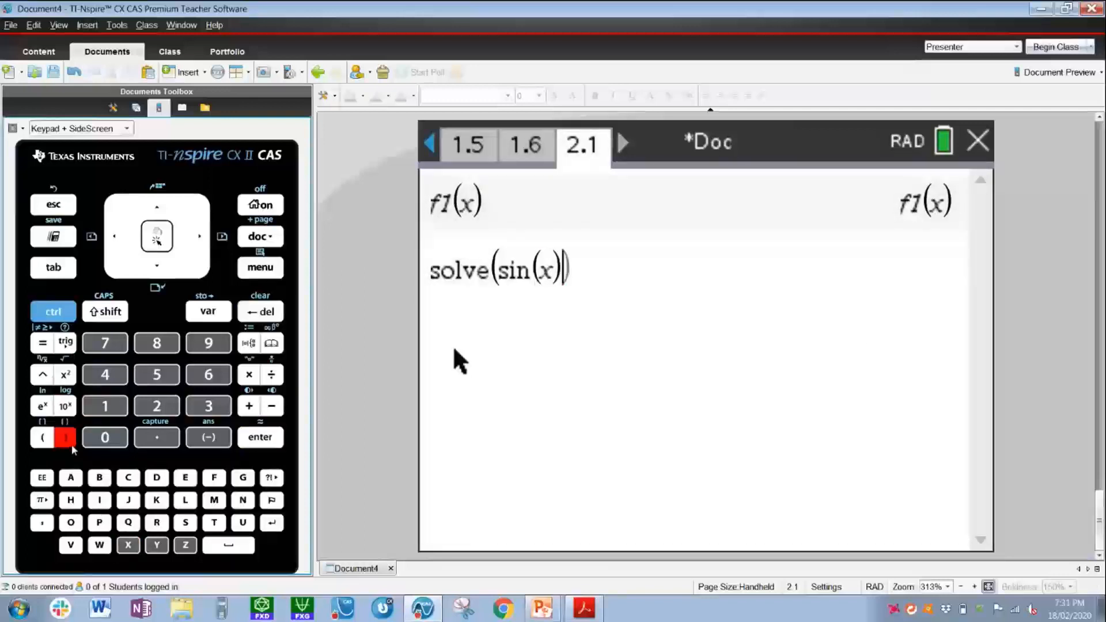
Complete the command as solve(sin(x)=1/2,x) and place the cursor after its closing bracket
{"action": "left_click", "coordinate": [45, 343]}
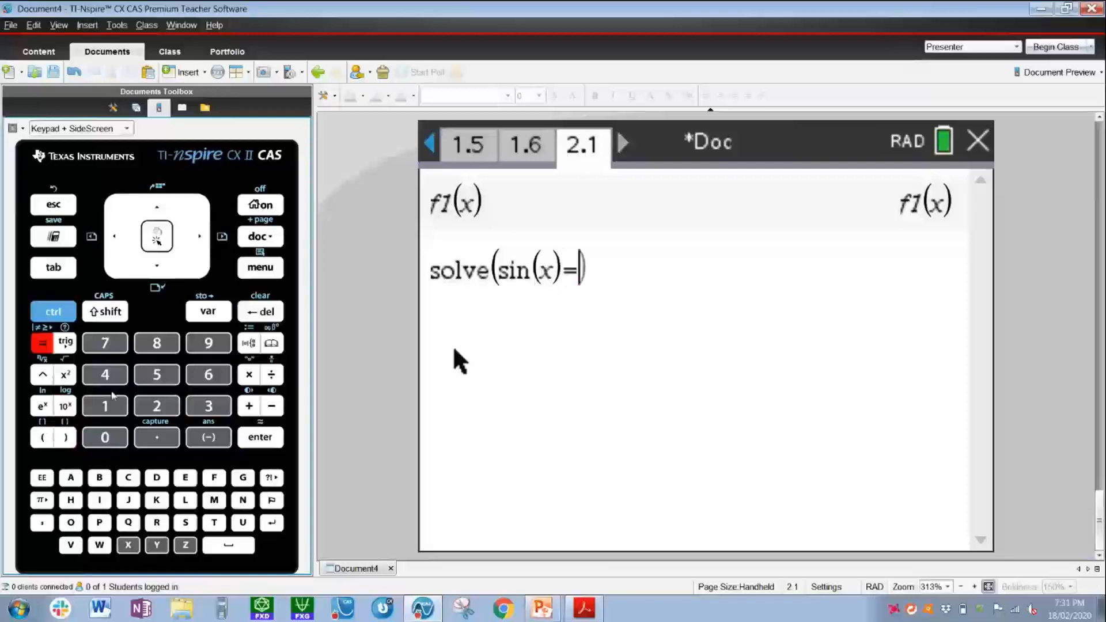
{"action": "left_click", "coordinate": [105, 406]}
{"action": "left_click", "coordinate": [271, 374]}
{"action": "left_click", "coordinate": [156, 407]}
{"action": "left_click", "coordinate": [42, 523]}
{"action": "left_click", "coordinate": [128, 545]}
{"action": "left_click", "coordinate": [202, 238]}
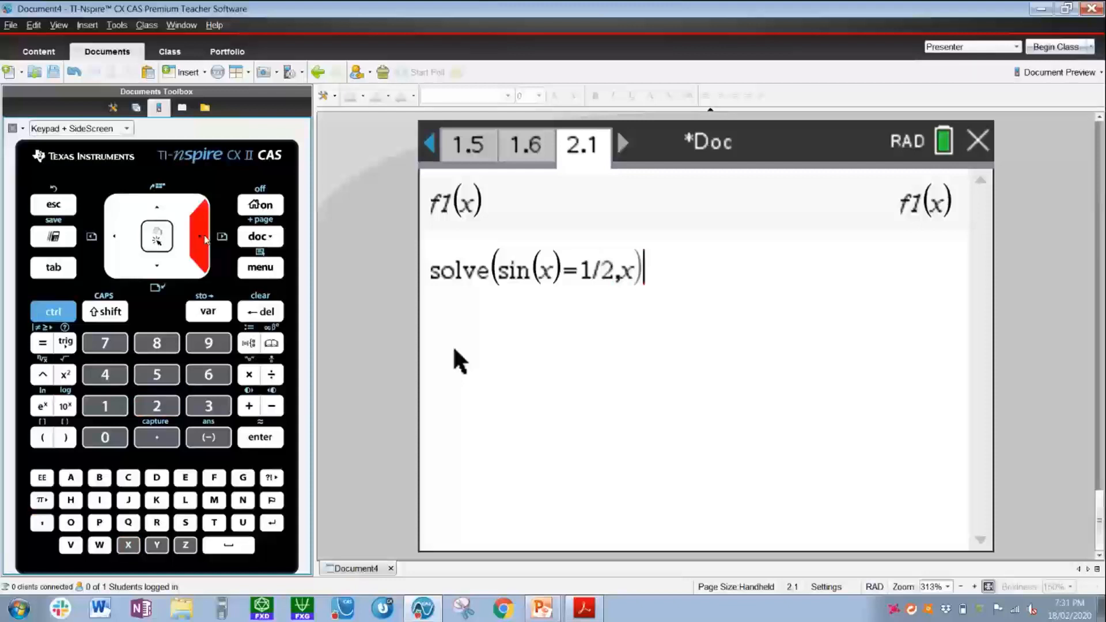
{"action": "left_click", "coordinate": [53, 311]}
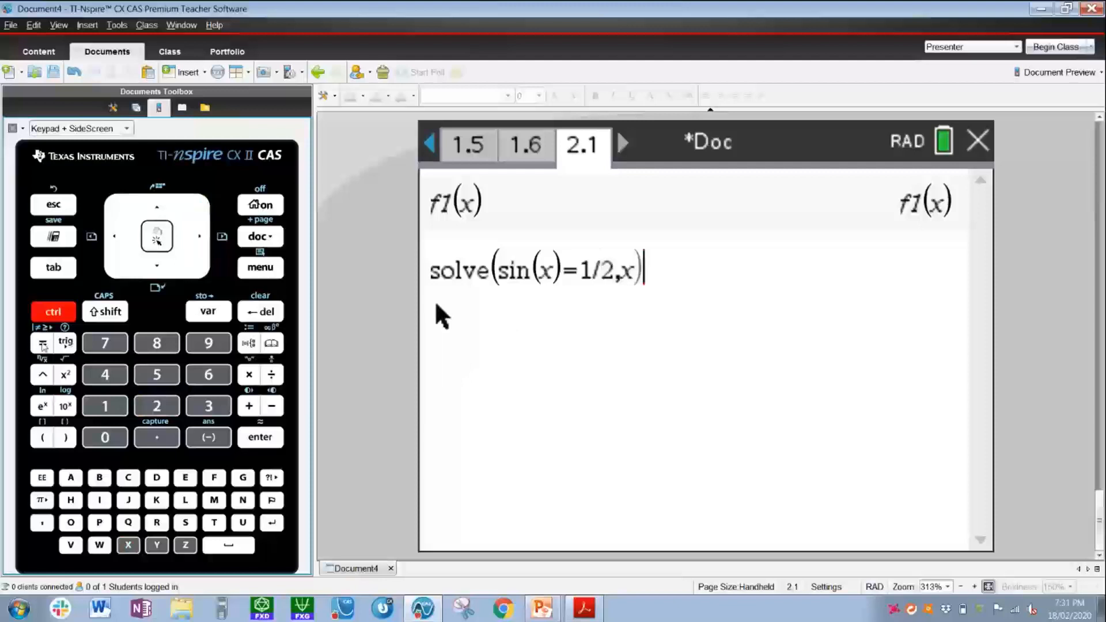
{"action": "left_click", "coordinate": [44, 344]}
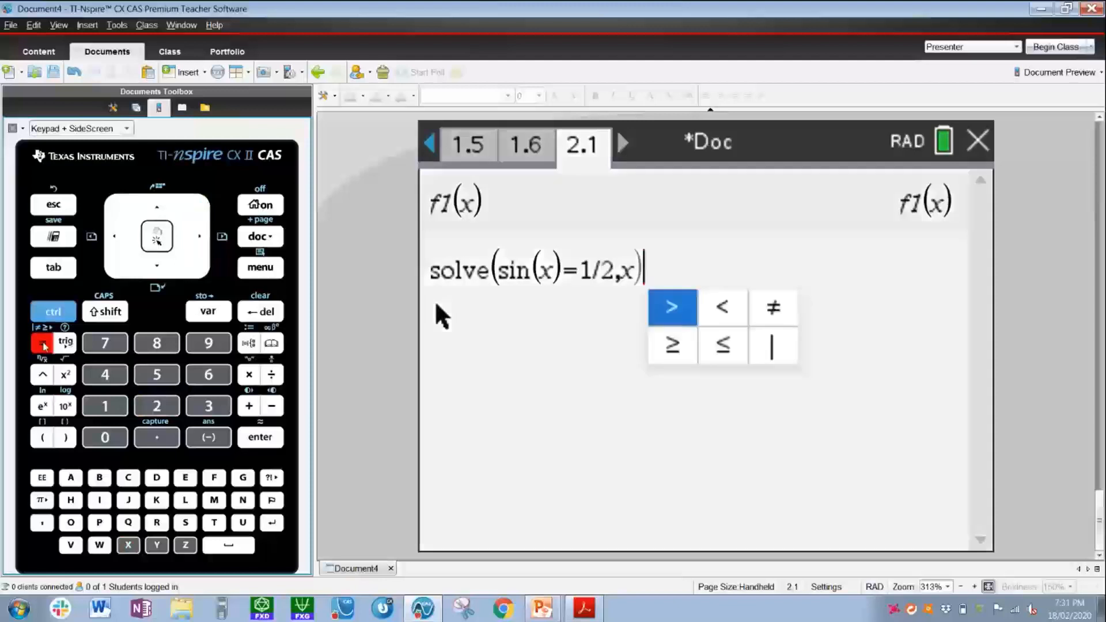
{"action": "left_click", "coordinate": [116, 237]}
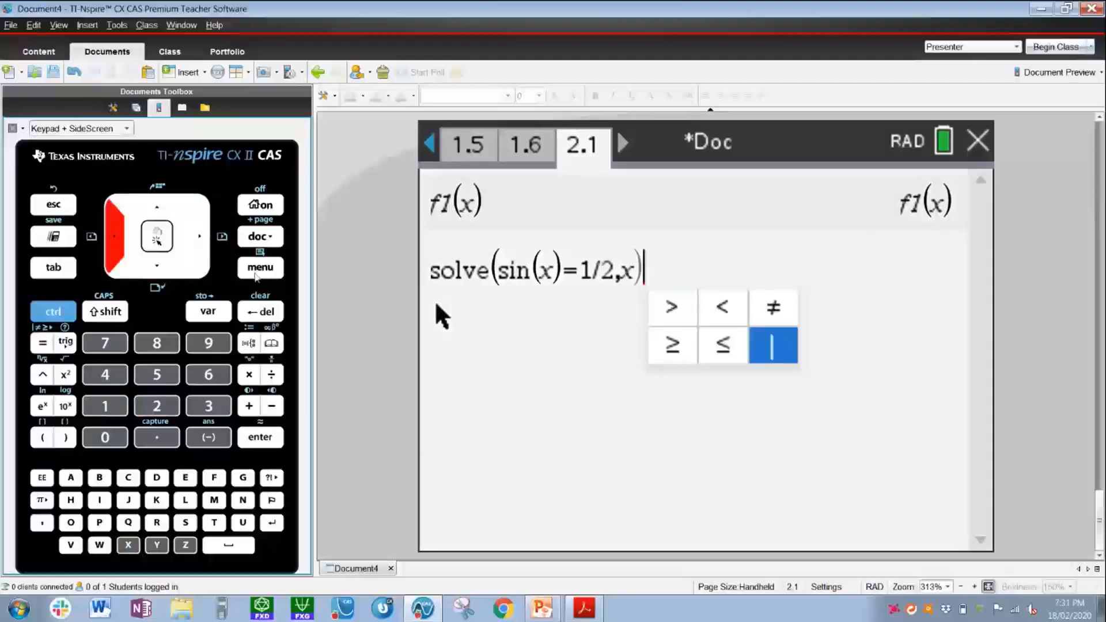
{"action": "left_click", "coordinate": [259, 267]}
{"action": "key", "text": "Escape"}
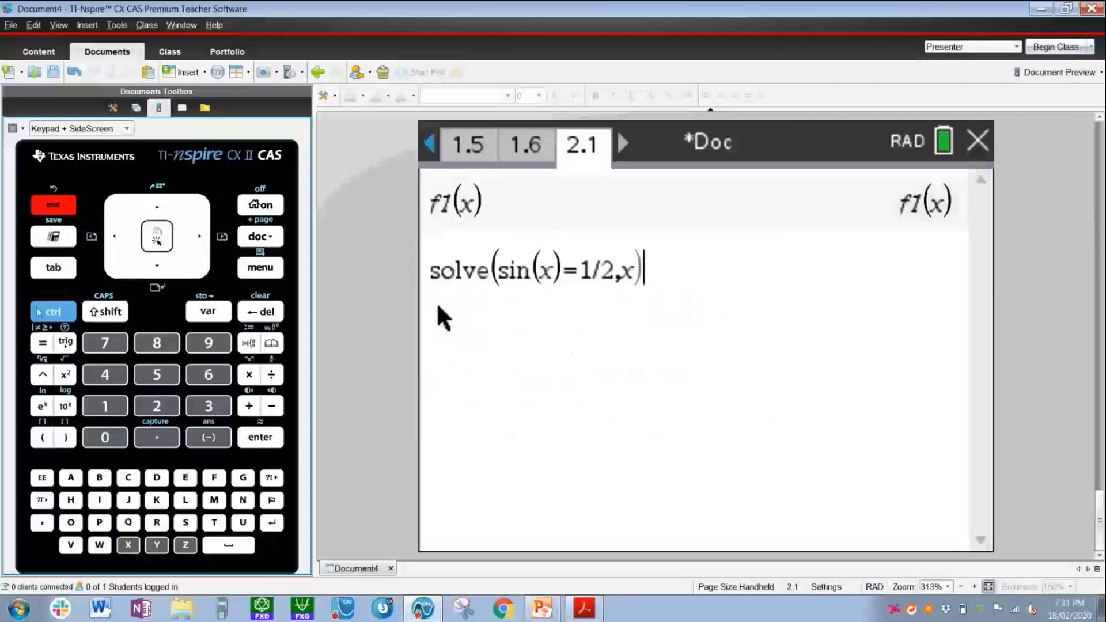
Append the "such that" bar | and the lower limit 0< to the solve command
{"action": "key", "text": "ctrl+equal"}
{"action": "key", "text": "Left"}
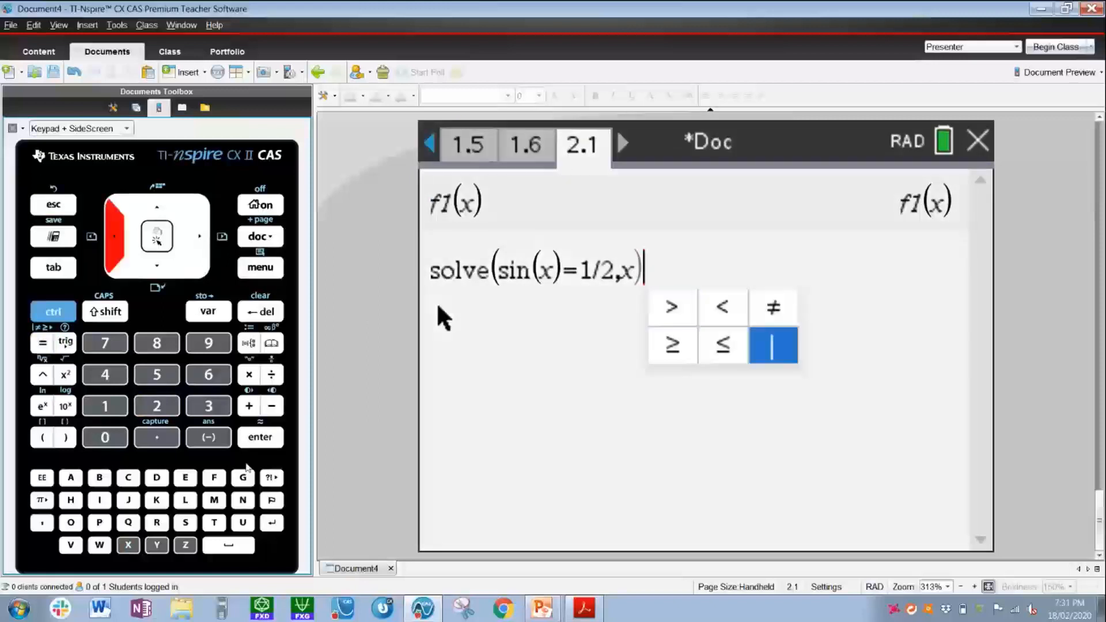
{"action": "key", "text": "Return"}
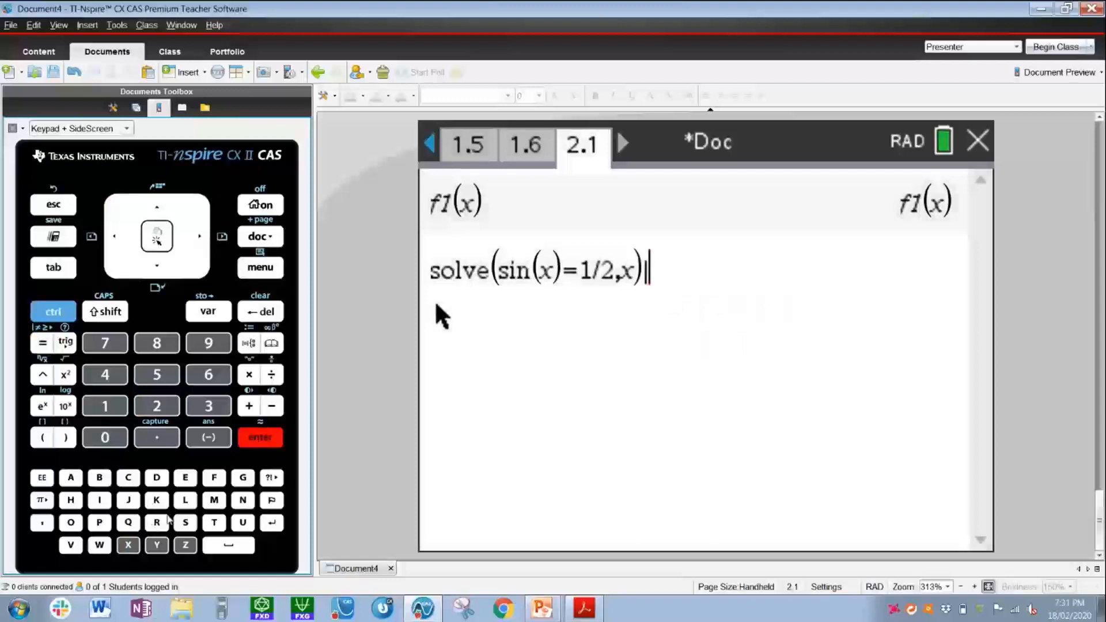
{"action": "type", "text": "0"}
{"action": "key", "text": "ctrl+equal"}
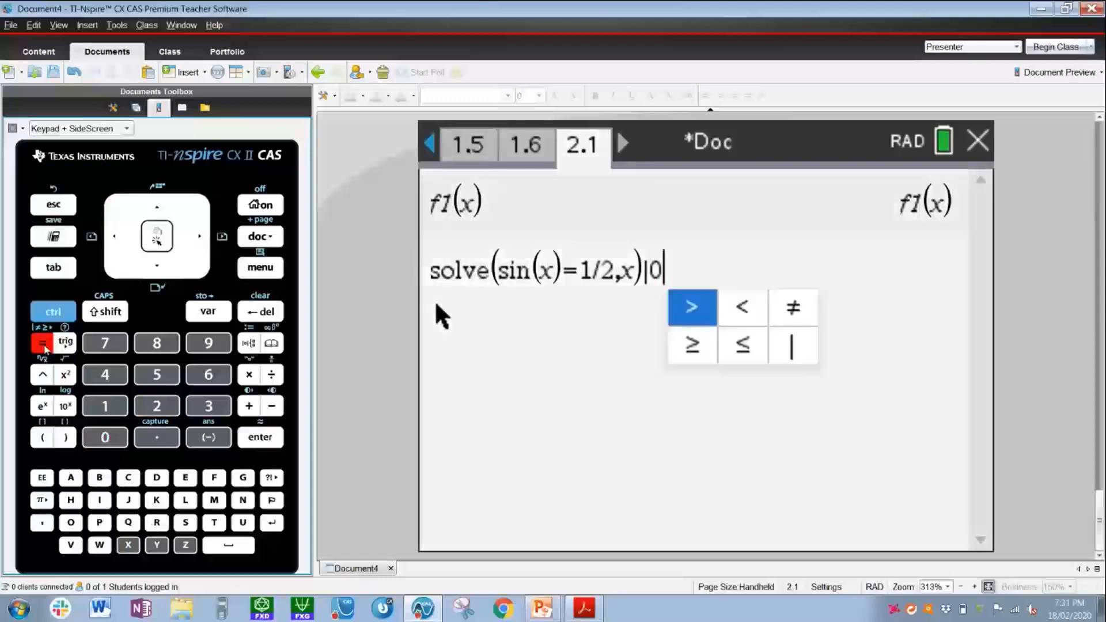
{"action": "key", "text": "Right"}
{"action": "key", "text": "Return"}
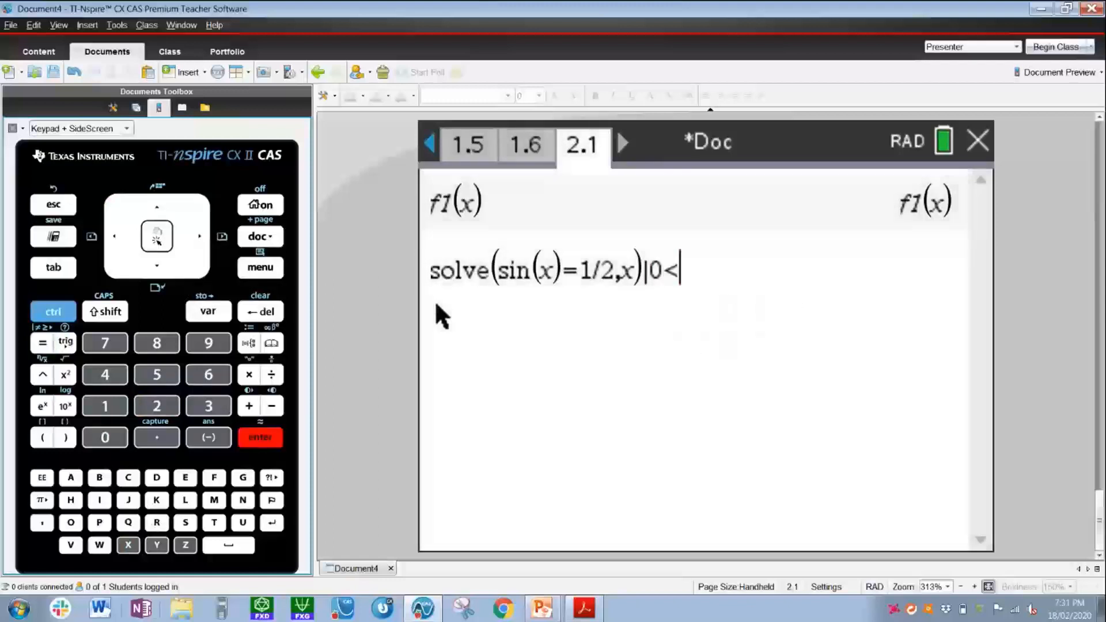
Complete the domain restriction as 0<x<2π and evaluate the solve command
{"action": "type", "text": "x"}
{"action": "key", "text": "ctrl+equal"}
{"action": "key", "text": "Right"}
{"action": "key", "text": "Return"}
{"action": "left_click", "coordinate": [155, 404]}
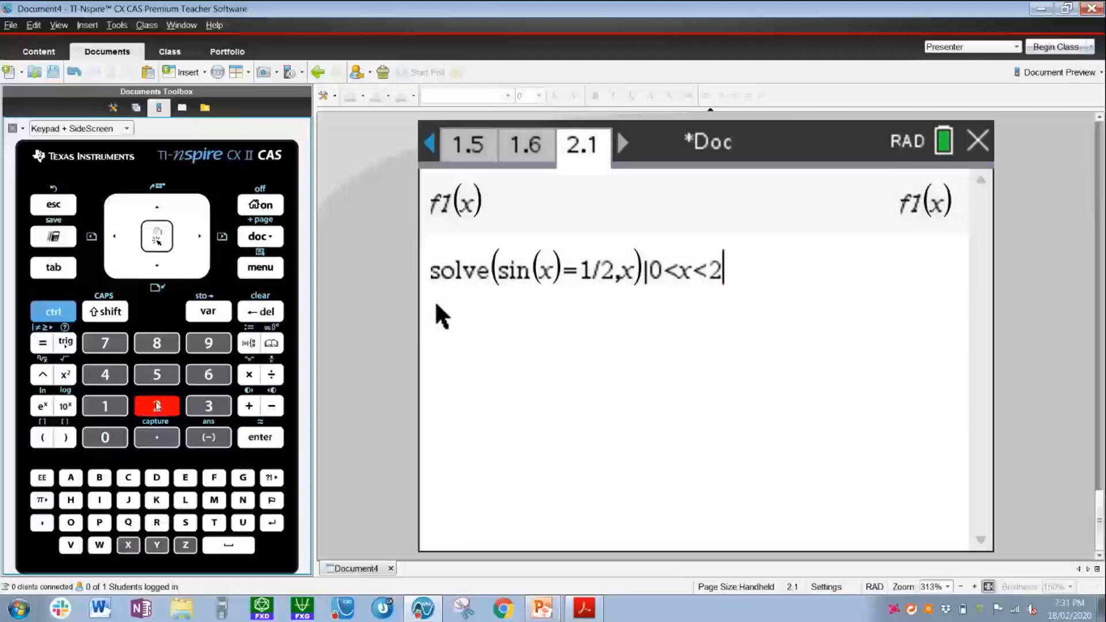
{"action": "left_click", "coordinate": [42, 497]}
{"action": "key", "text": "Return"}
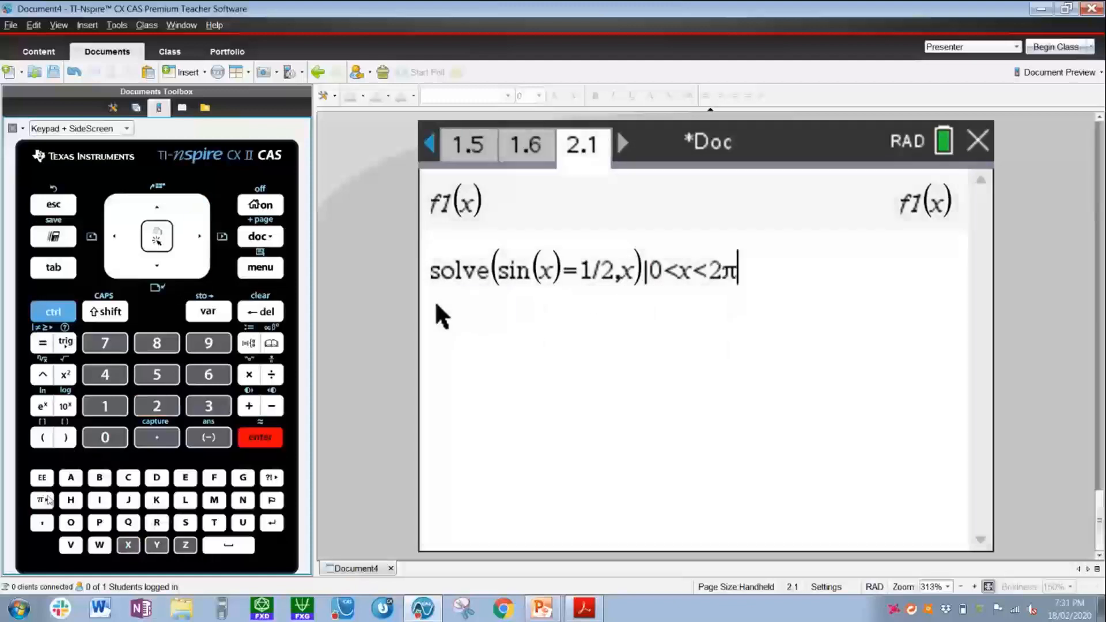
{"action": "key", "text": "Return"}
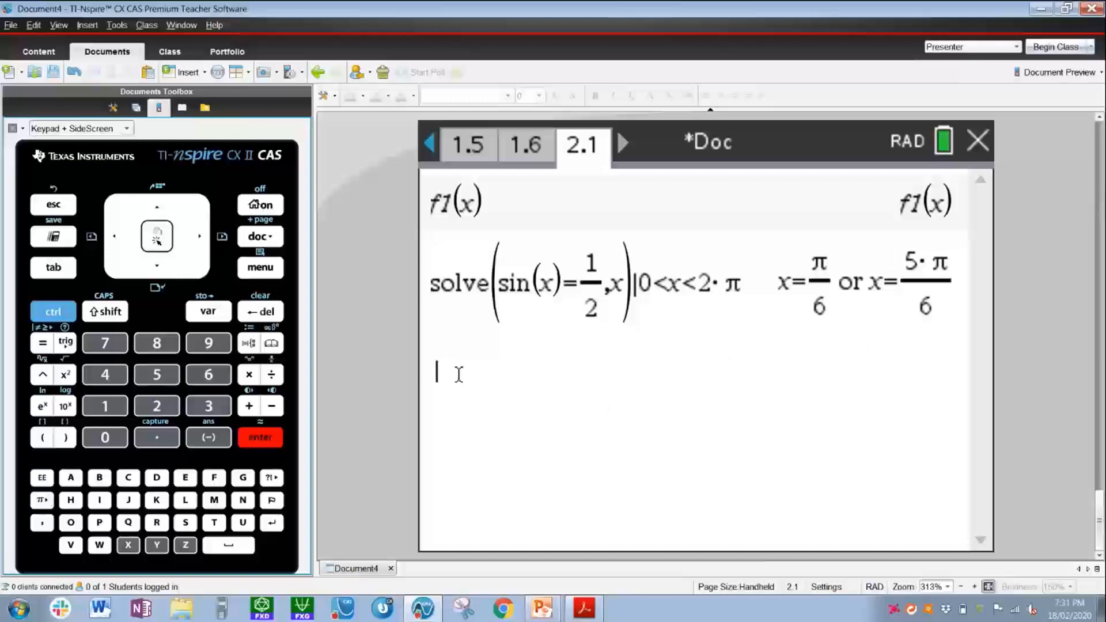
Copy the previous solve command from the calculation history into the new entry line and evaluate it again
{"action": "key", "text": "Up"}
{"action": "key", "text": "Up"}
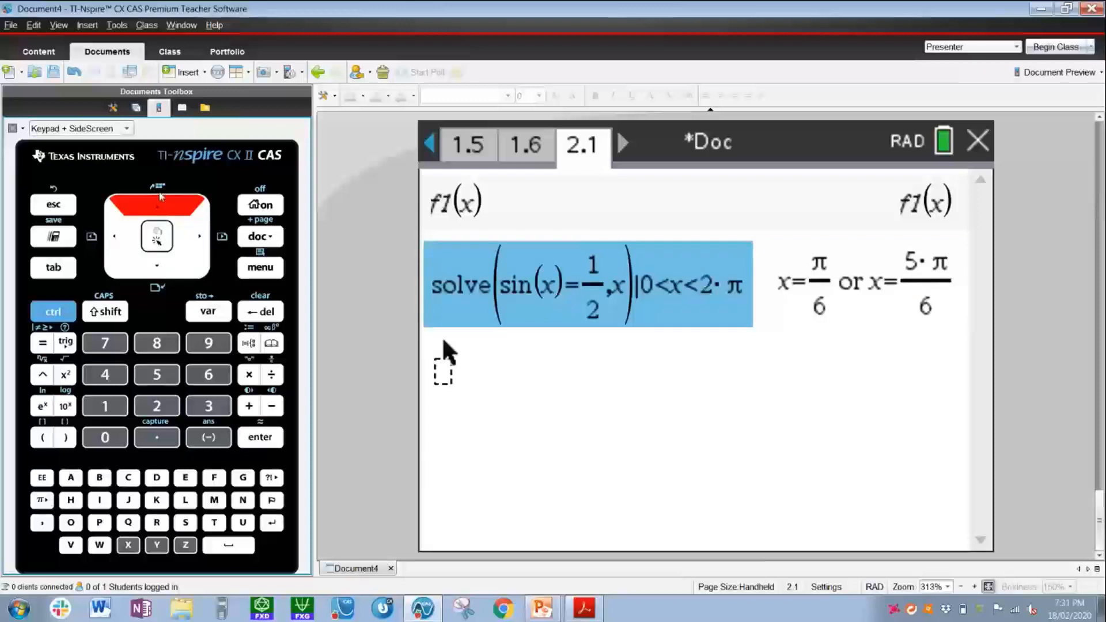
{"action": "key", "text": "Return"}
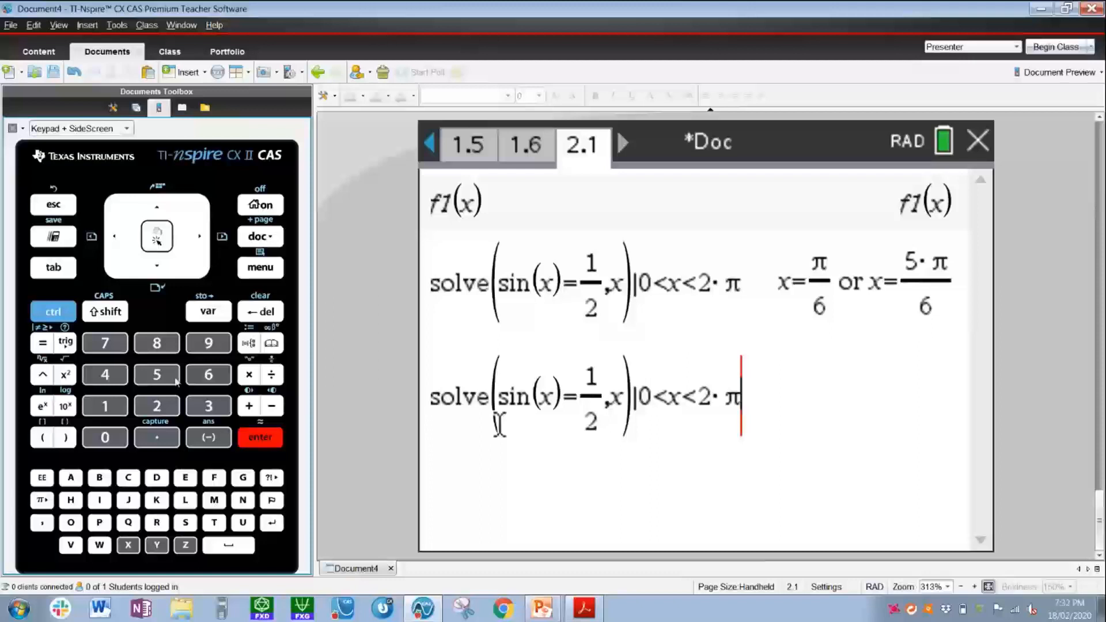
{"action": "key", "text": "Return"}
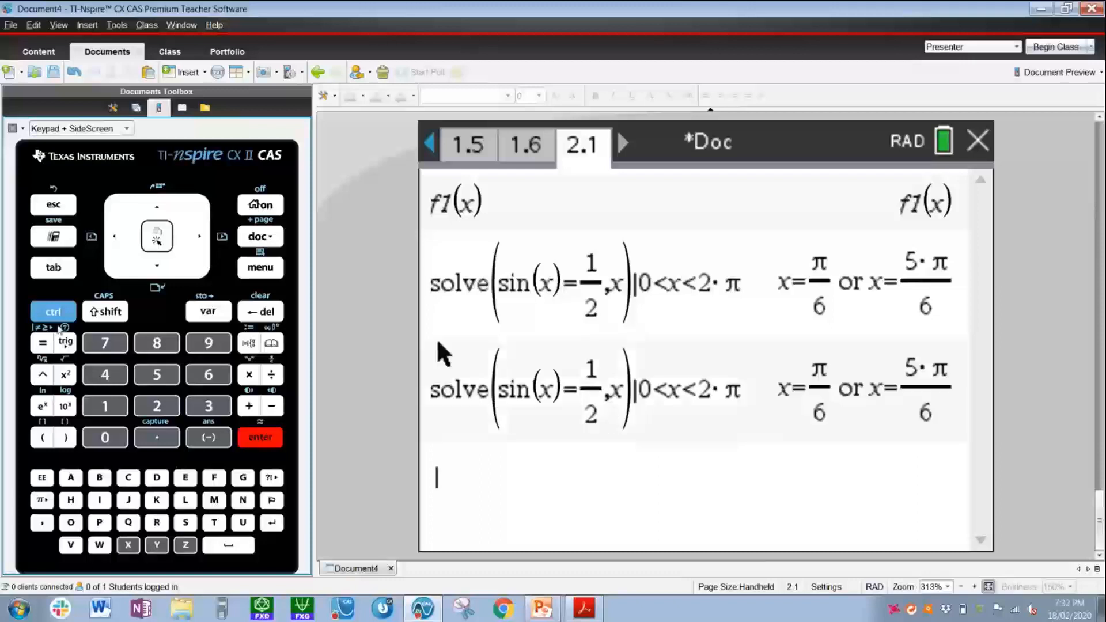
Insert the derivative template and delete it, and do the same with the definite integral template
{"action": "key", "text": "shift"}
{"action": "left_click", "coordinate": [270, 407]}
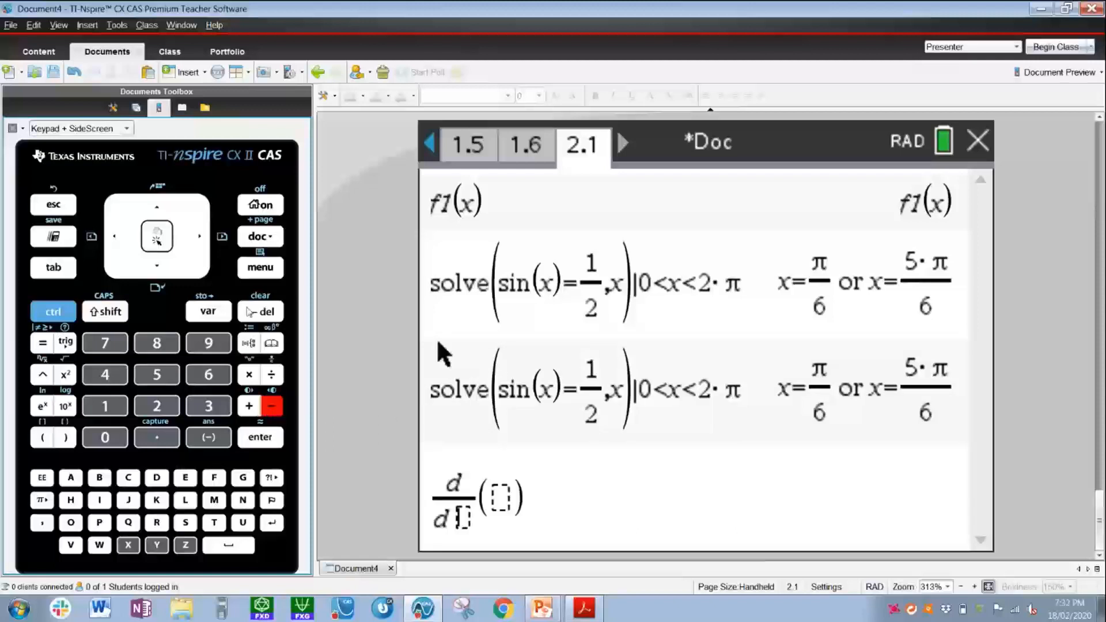
{"action": "left_click", "coordinate": [250, 311]}
{"action": "key", "text": "shift"}
{"action": "left_click", "coordinate": [247, 408]}
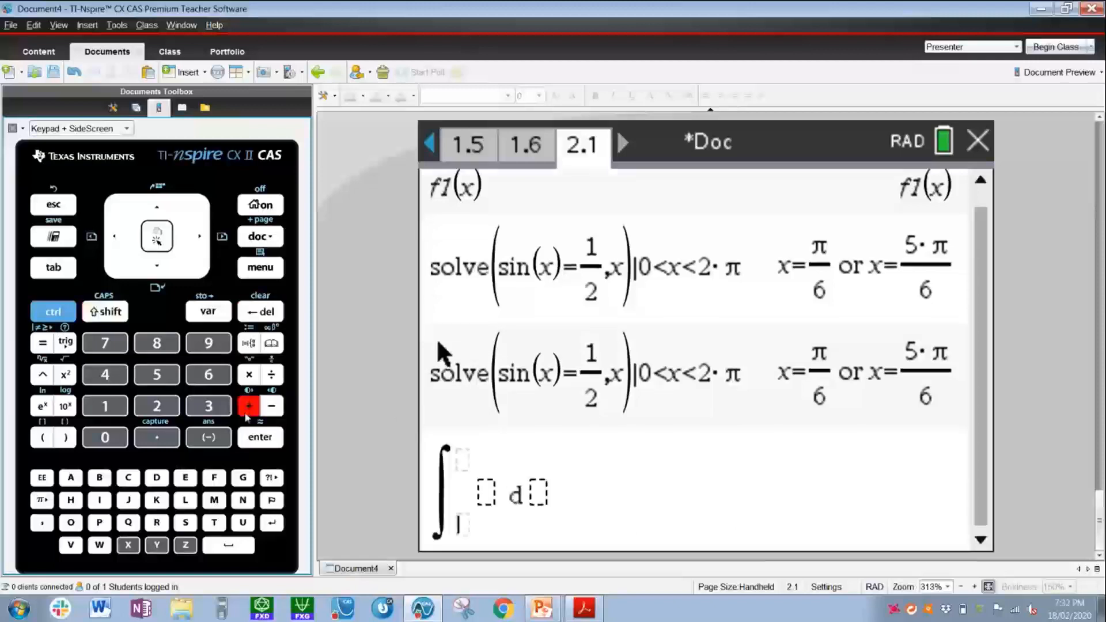
{"action": "left_click", "coordinate": [258, 312]}
{"action": "left_click", "coordinate": [258, 313]}
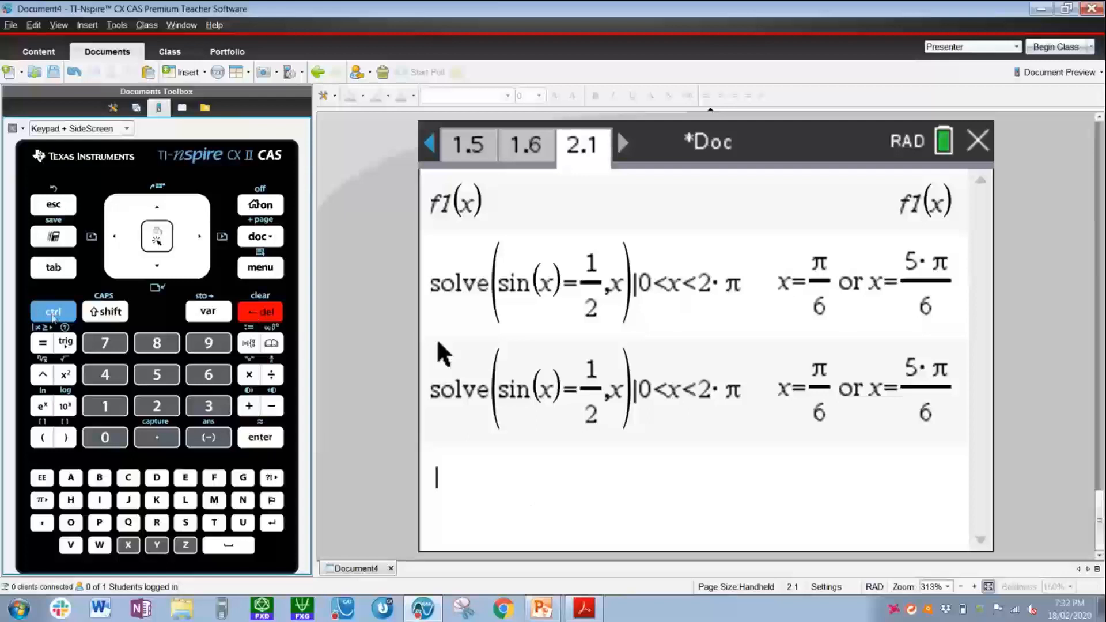
Close the document without saving it
{"action": "left_click", "coordinate": [53, 312]}
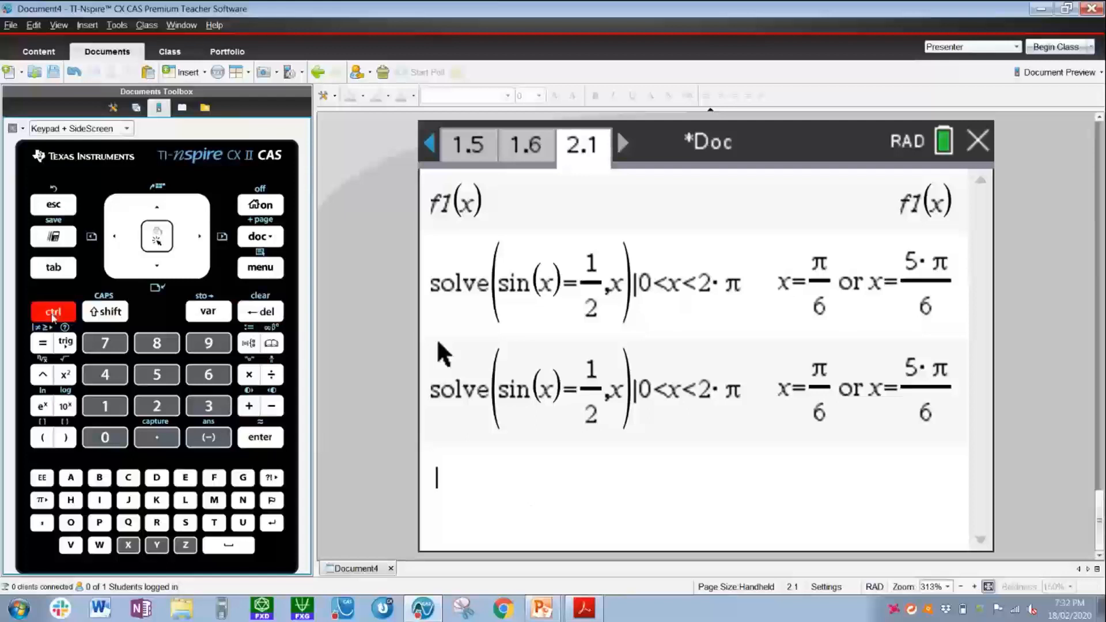
{"action": "left_click", "coordinate": [100, 547]}
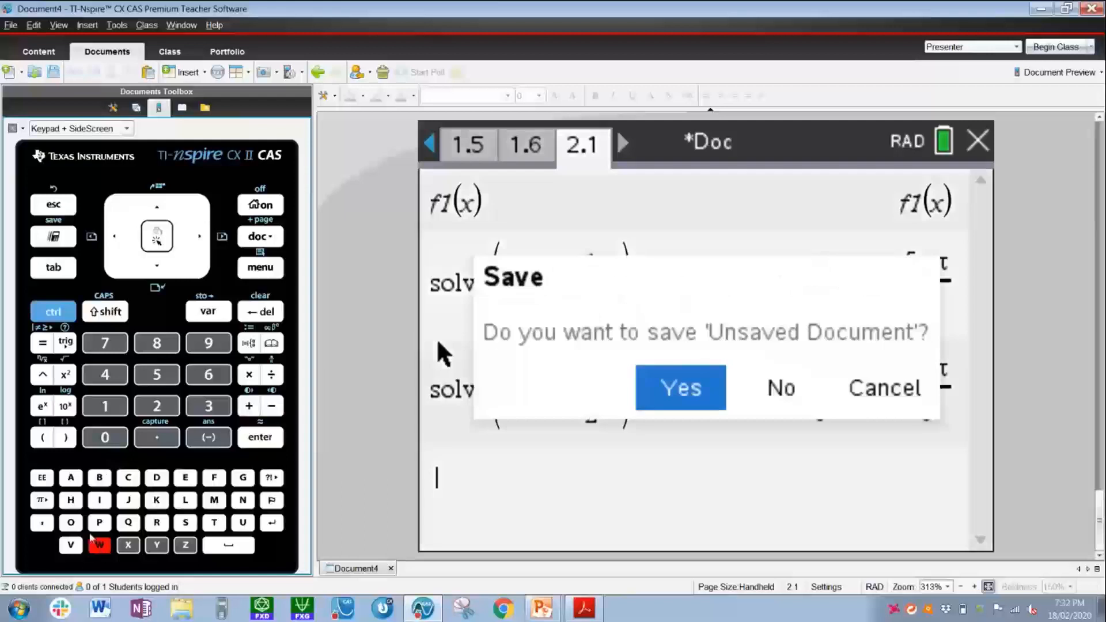
{"action": "left_click", "coordinate": [203, 238]}
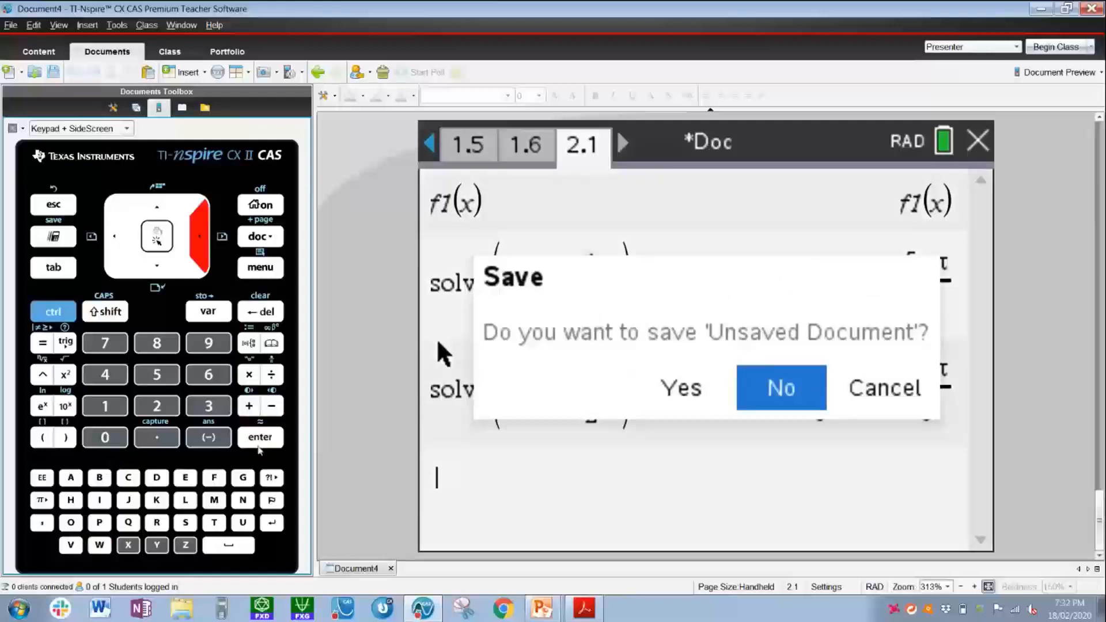
{"action": "left_click", "coordinate": [260, 437]}
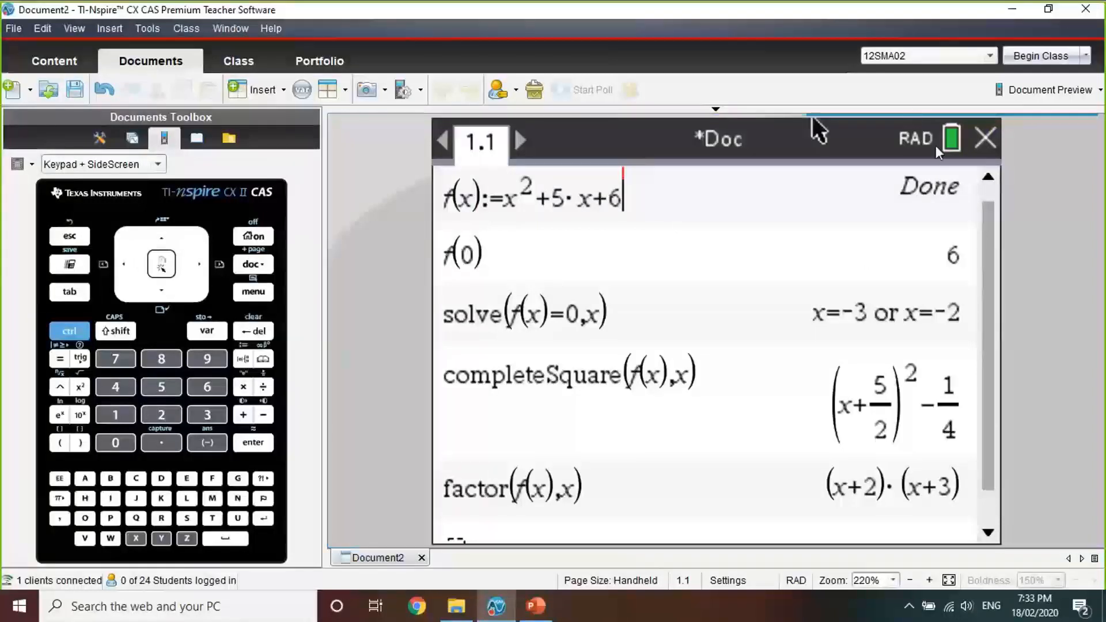
{"action": "left_click", "coordinate": [678, 195]}
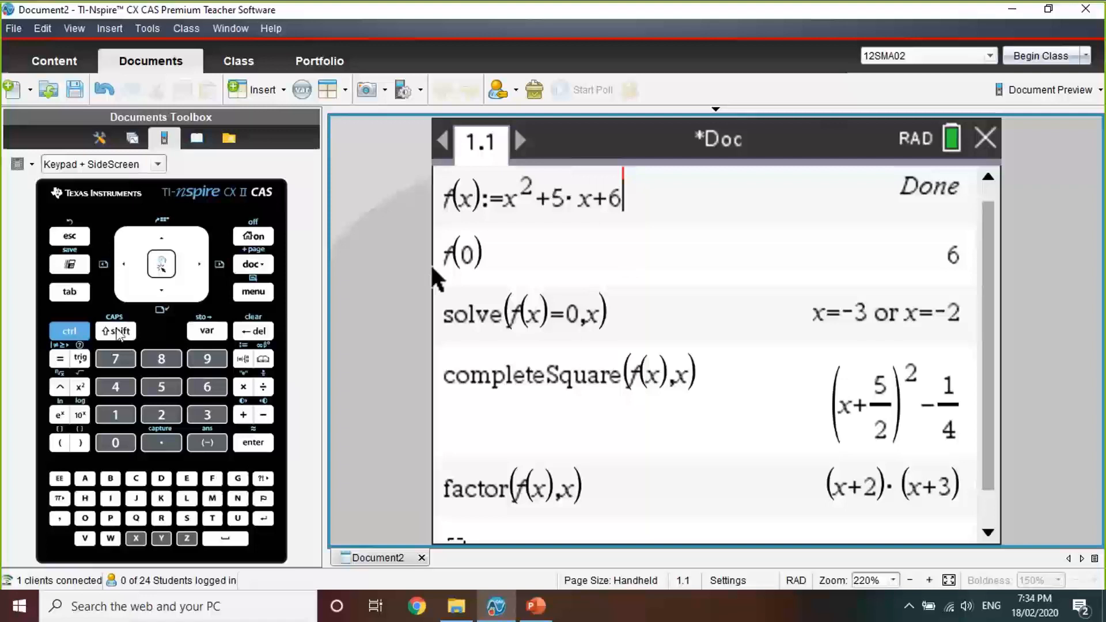
Save the document in My Documents under the file name MM Quadratics
{"action": "left_click", "coordinate": [70, 331]}
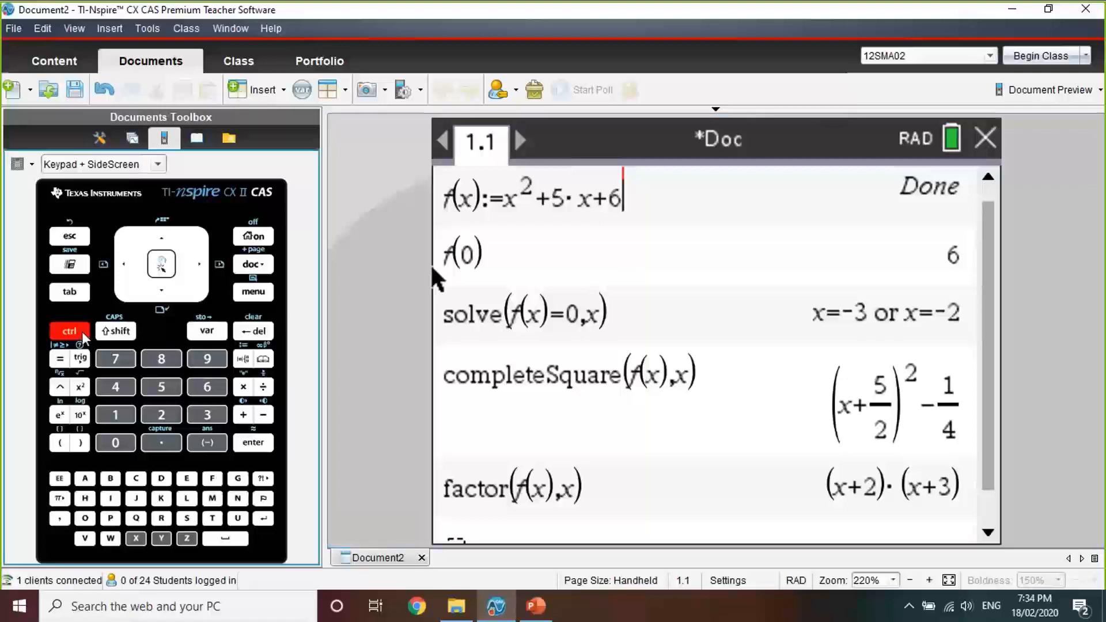
{"action": "left_click", "coordinate": [187, 518]}
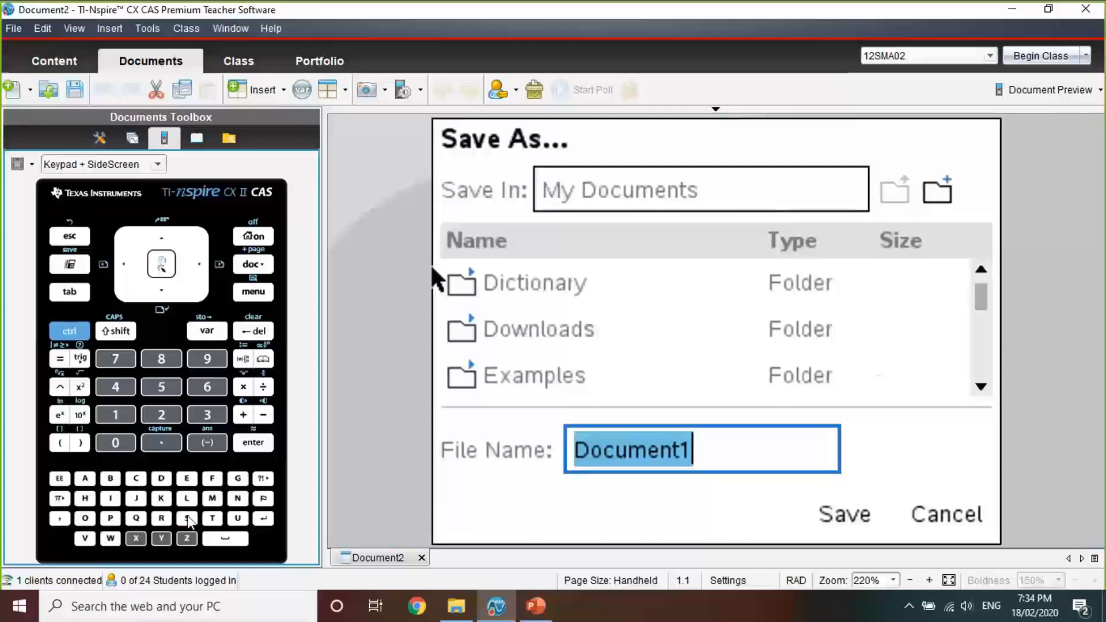
{"action": "type", "text": "MM Q"}
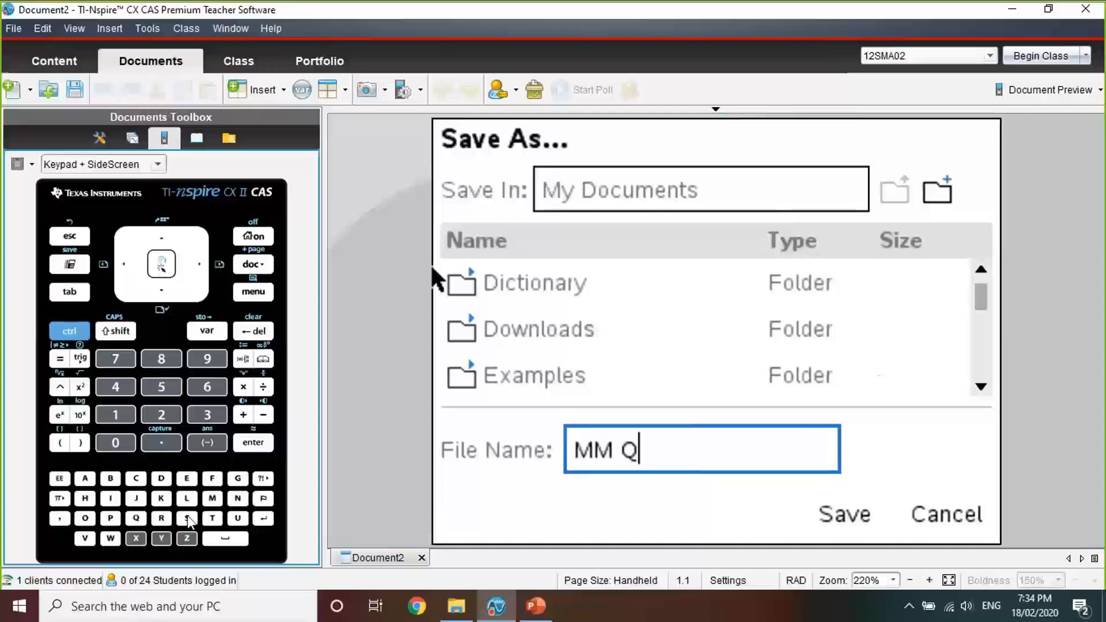
{"action": "type", "text": "uadratics"}
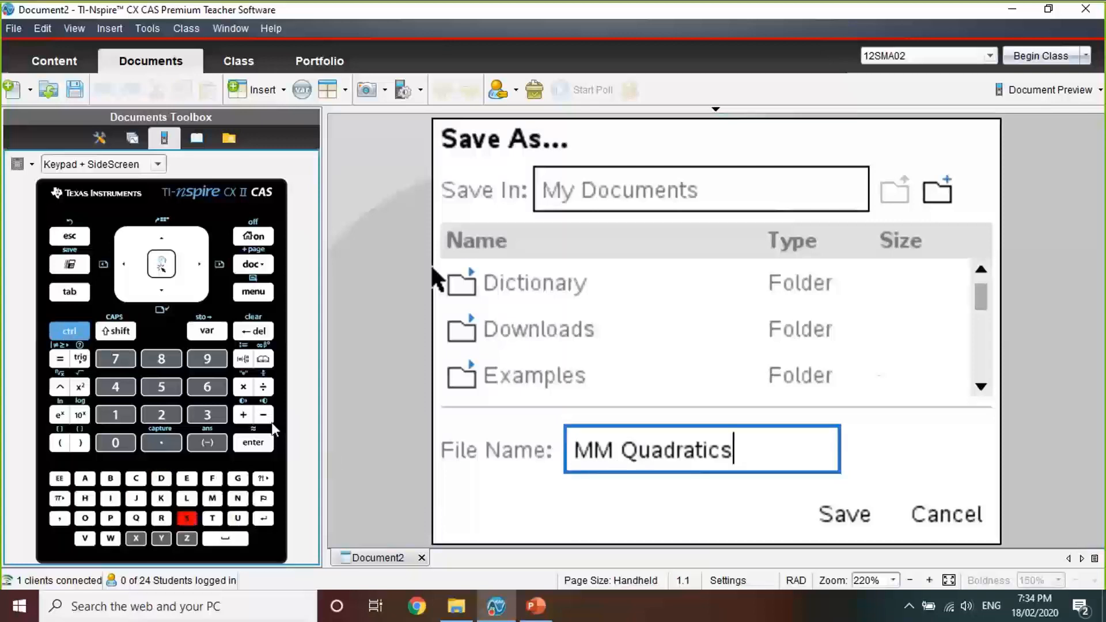
{"action": "left_click", "coordinate": [823, 505]}
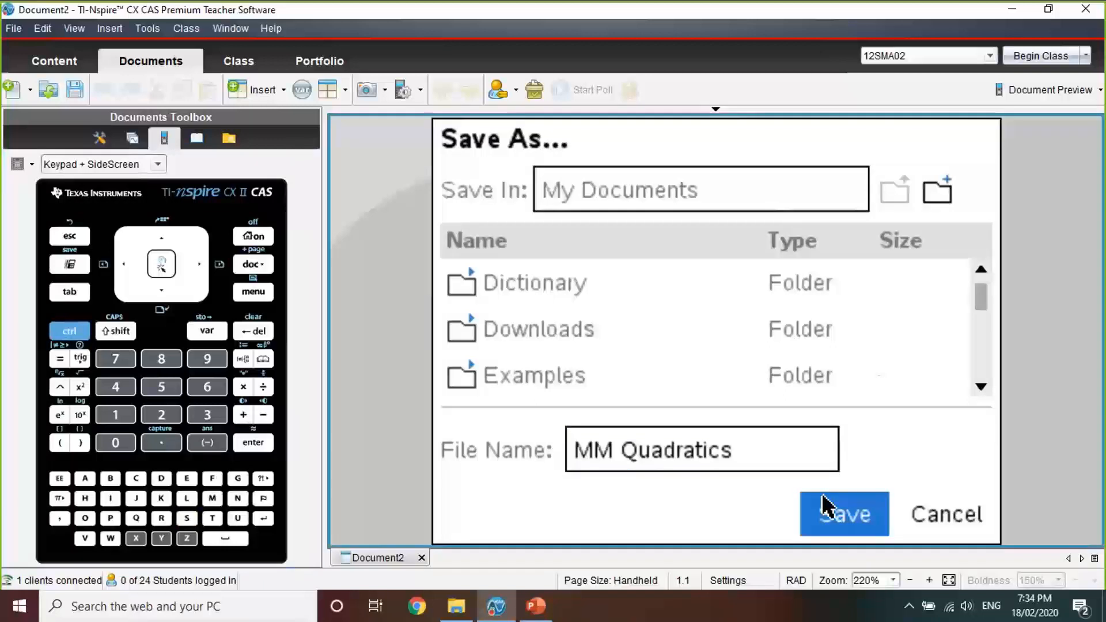
{"action": "left_click", "coordinate": [823, 505]}
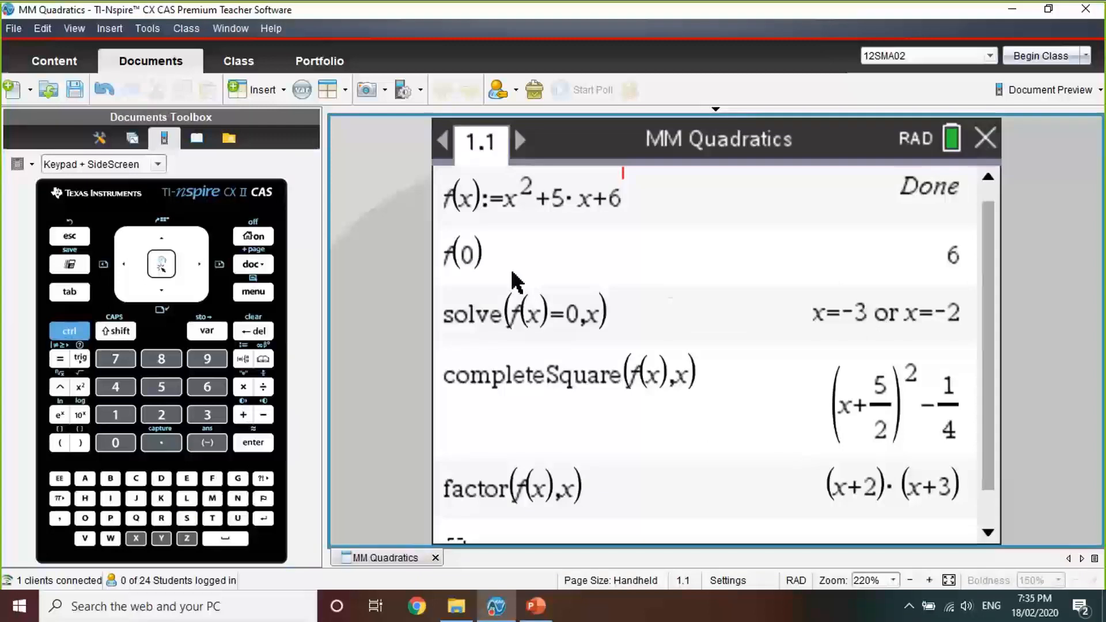
Go to the calculator's home screen and browse the saved documents
{"action": "left_click", "coordinate": [253, 236]}
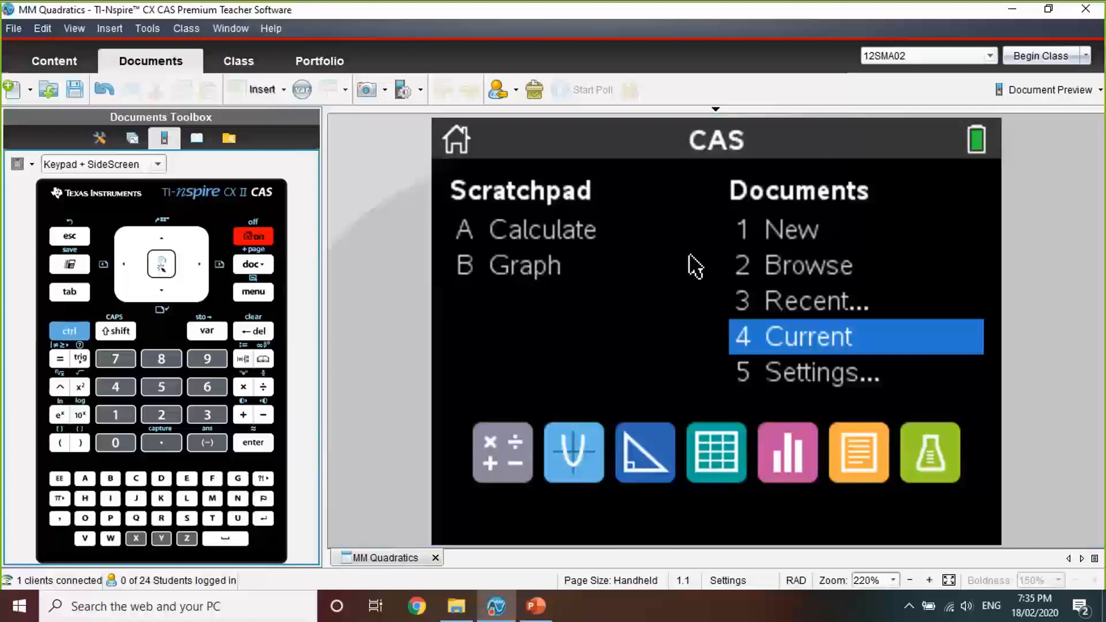
{"action": "key", "text": "Up"}
{"action": "key", "text": "Up"}
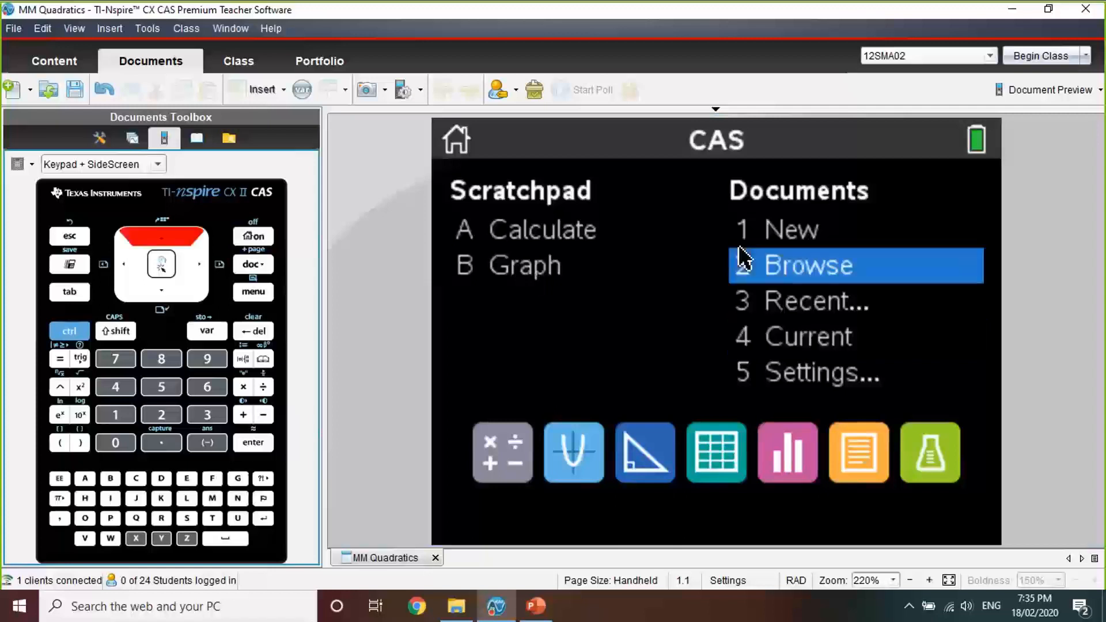
{"action": "left_click", "coordinate": [779, 269]}
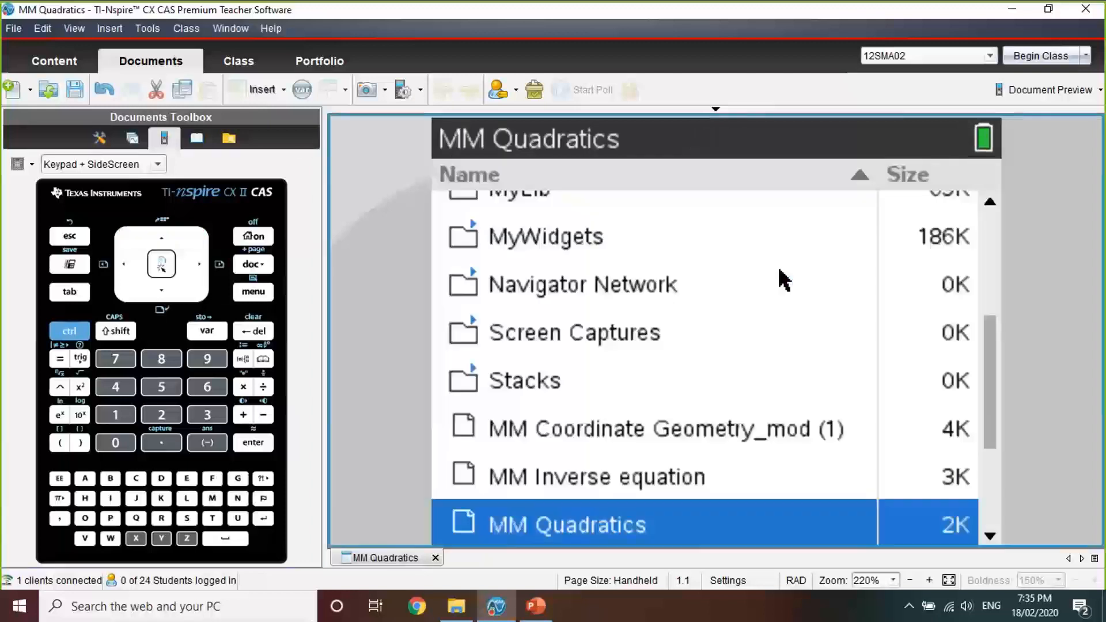
Look through the folders and MM and SM files stored in My Documents, from the first entry to the last
{"action": "key", "text": "Up"}
{"action": "key", "text": "Up"}
{"action": "key", "text": "Up"}
{"action": "key", "text": "Up"}
{"action": "key", "text": "Up"}
{"action": "key", "text": "Up"}
{"action": "key", "text": "Up"}
{"action": "key", "text": "Up"}
{"action": "key", "text": "Up"}
{"action": "key", "text": "Up"}
{"action": "key", "text": "Up"}
{"action": "key", "text": "Up"}
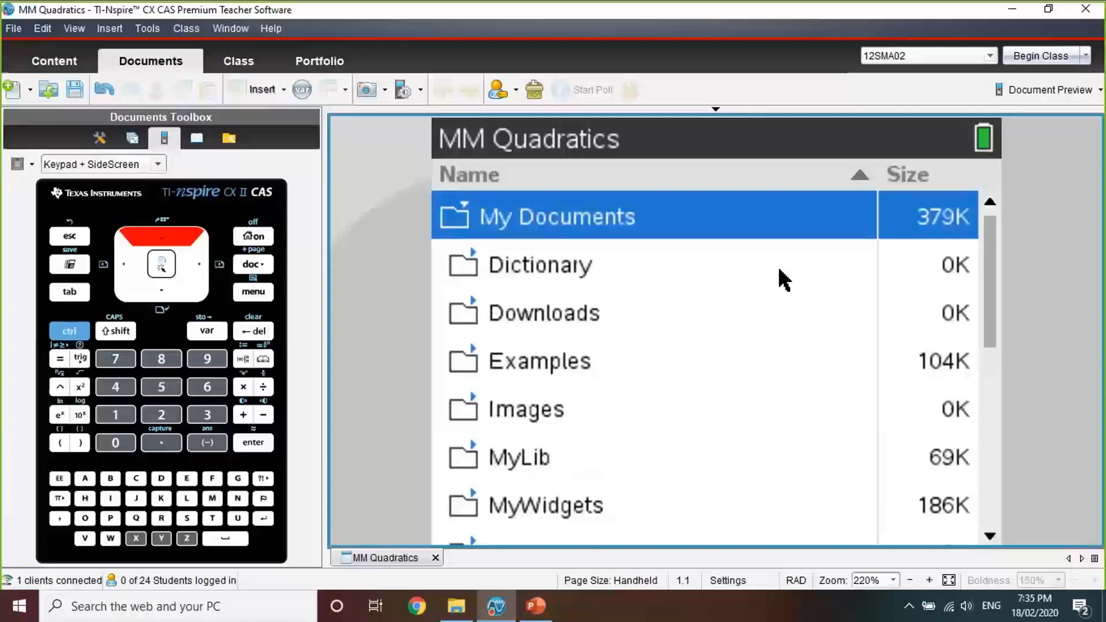
{"action": "key", "text": "Down"}
{"action": "key", "text": "Down"}
{"action": "key", "text": "Down"}
{"action": "key", "text": "Down"}
{"action": "key", "text": "Down"}
{"action": "key", "text": "Down"}
{"action": "key", "text": "Down"}
{"action": "key", "text": "Down"}
{"action": "key", "text": "Down"}
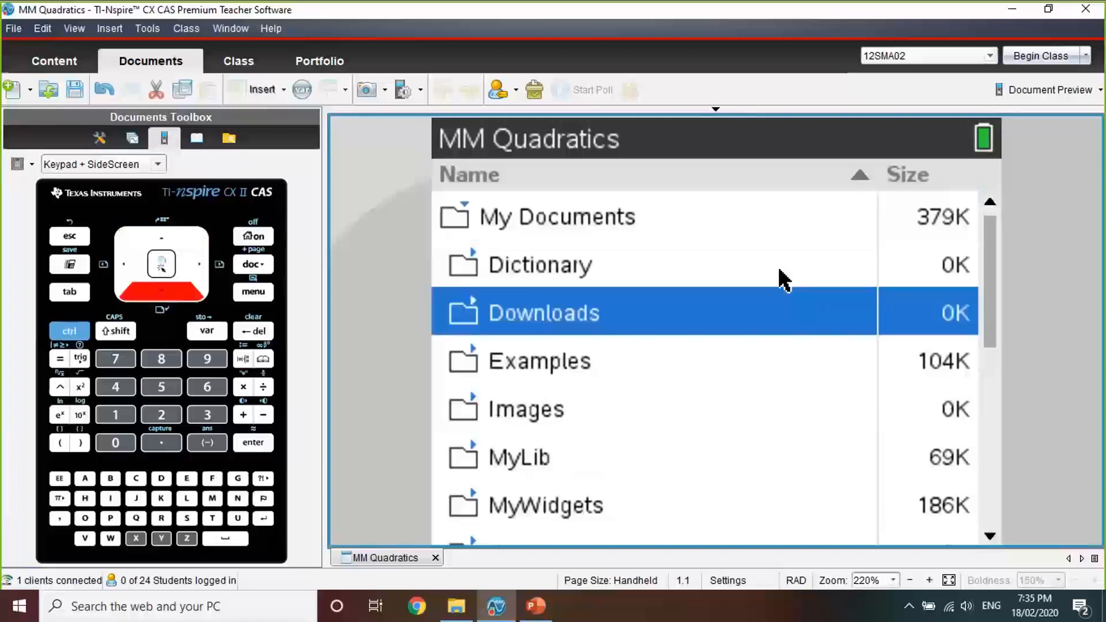
{"action": "key", "text": "Down"}
{"action": "key", "text": "Down"}
{"action": "key", "text": "Down"}
{"action": "key", "text": "Down"}
{"action": "key", "text": "Down"}
{"action": "key", "text": "Down"}
{"action": "key", "text": "Down"}
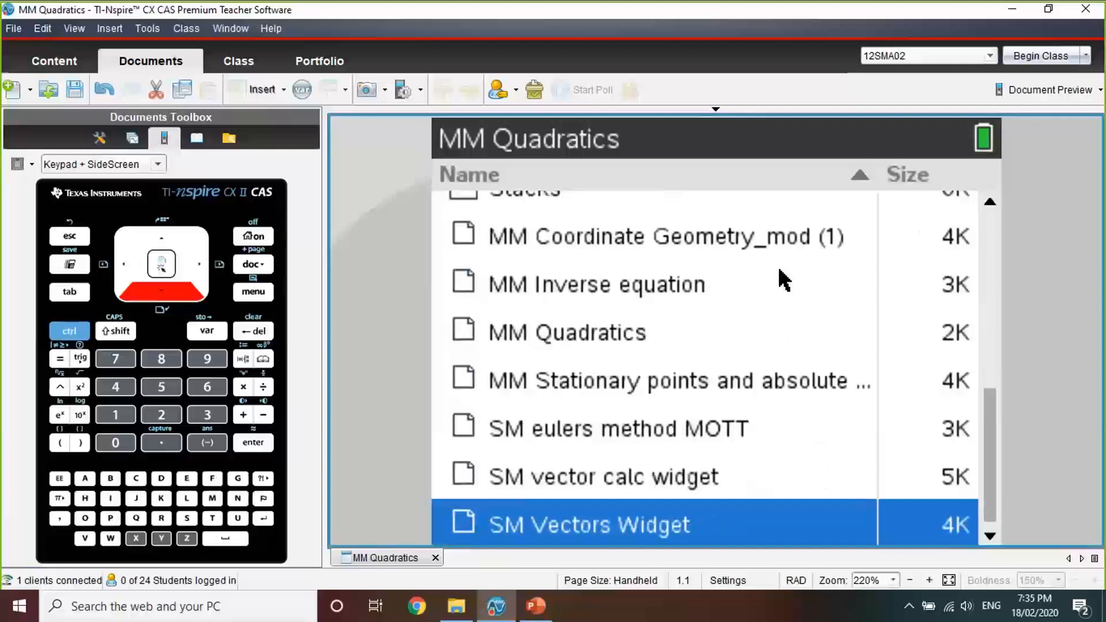
{"action": "key", "text": "Up"}
{"action": "key", "text": "Up"}
{"action": "key", "text": "Up"}
{"action": "key", "text": "Up"}
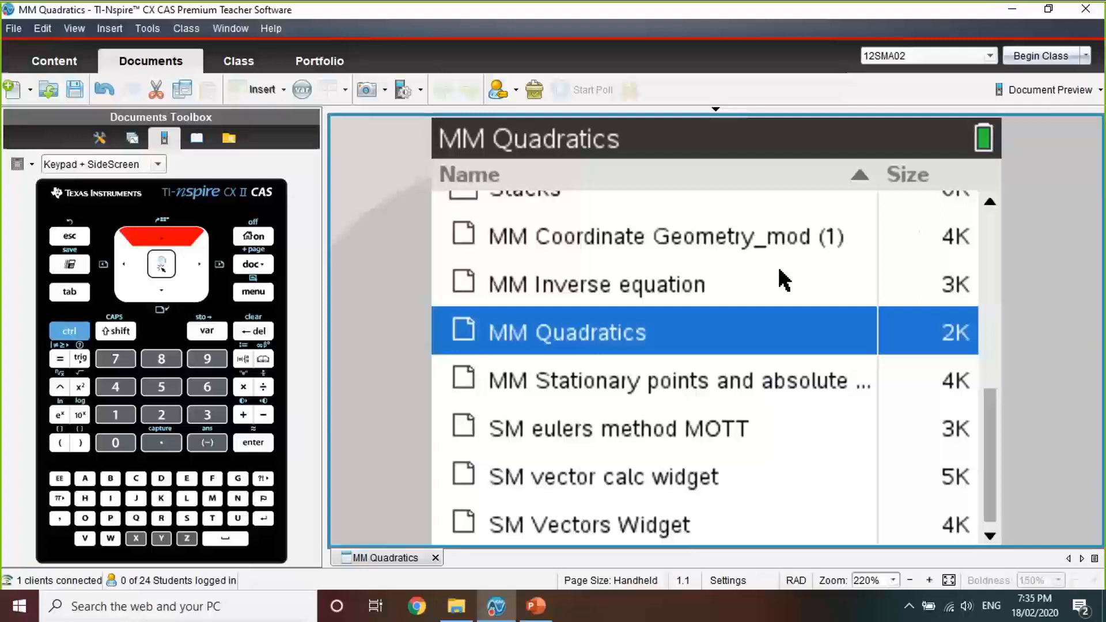
{"action": "key", "text": "Down"}
{"action": "key", "text": "Down"}
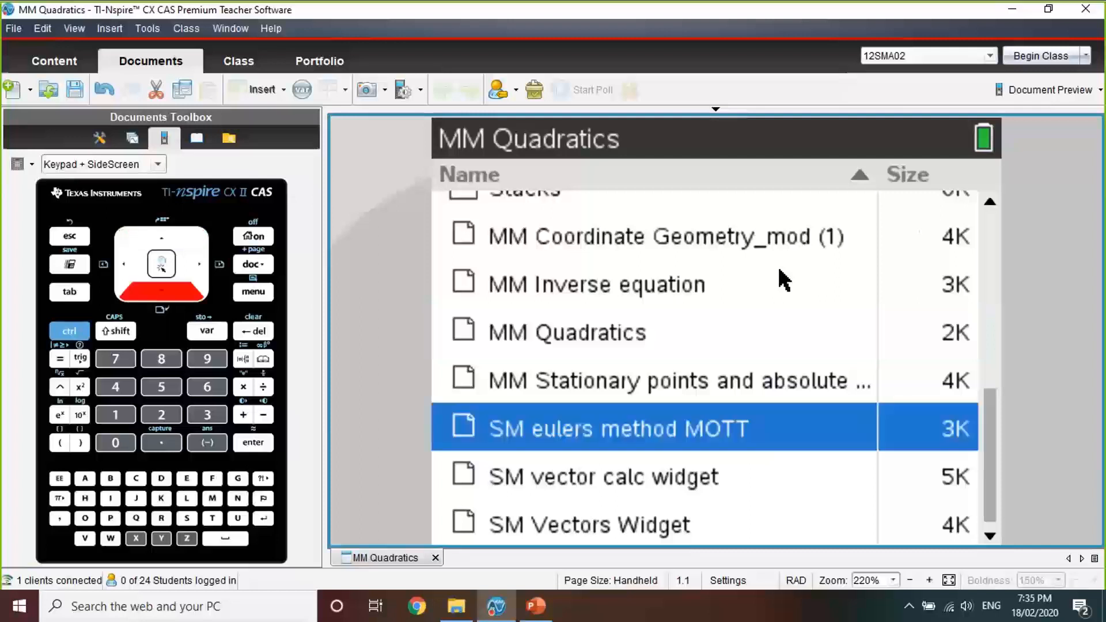
{"action": "key", "text": "Down"}
{"action": "key", "text": "Down"}
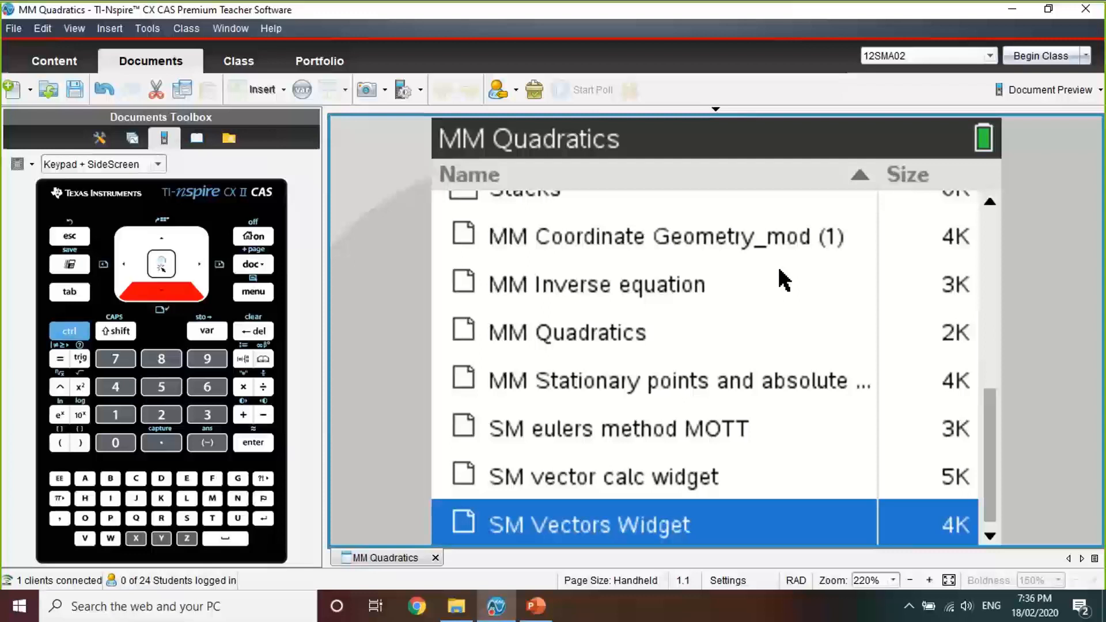
Create a new folder named Methods inside the Screen Captures folder
{"action": "key", "text": "Up"}
{"action": "key", "text": "Up"}
{"action": "key", "text": "Up"}
{"action": "key", "text": "Up"}
{"action": "key", "text": "Up"}
{"action": "key", "text": "Up"}
{"action": "key", "text": "Up"}
{"action": "key", "text": "Up"}
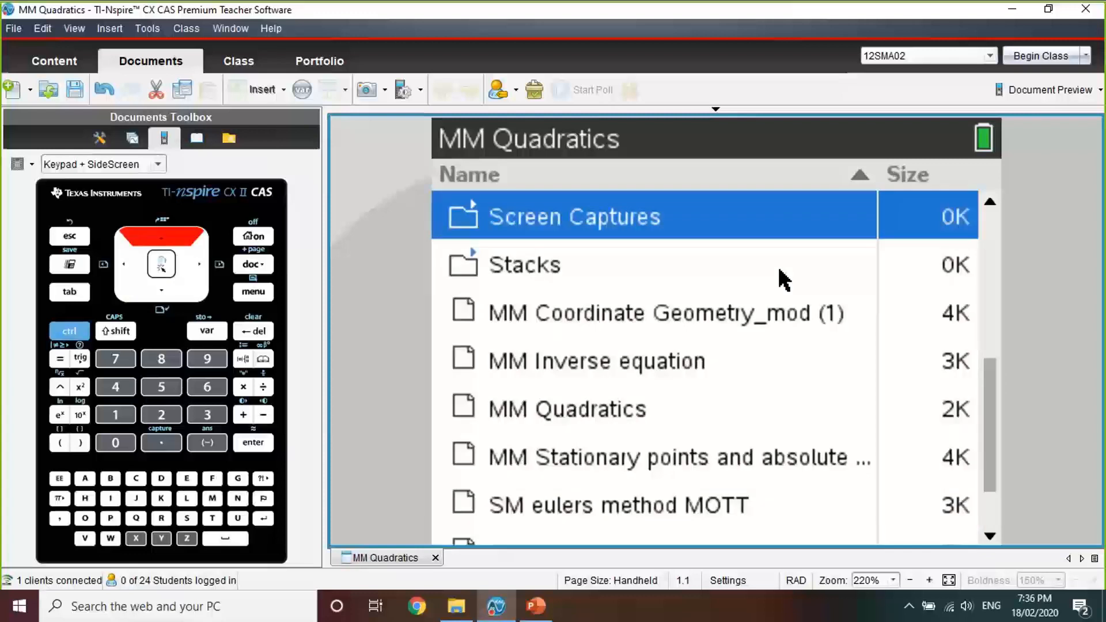
{"action": "left_click", "coordinate": [254, 292]}
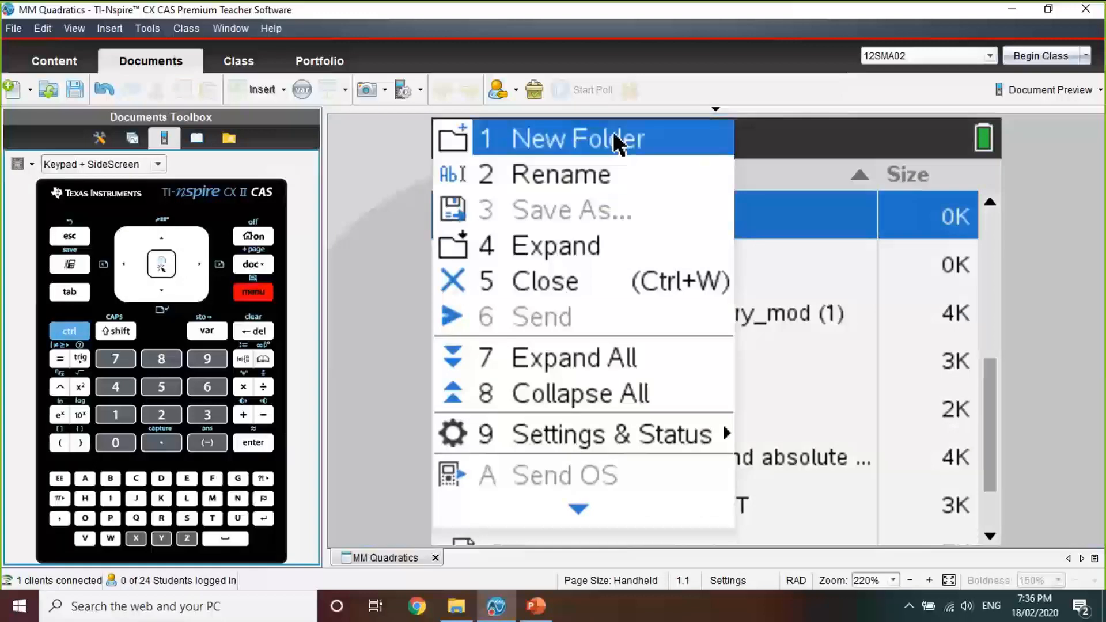
{"action": "left_click", "coordinate": [680, 139]}
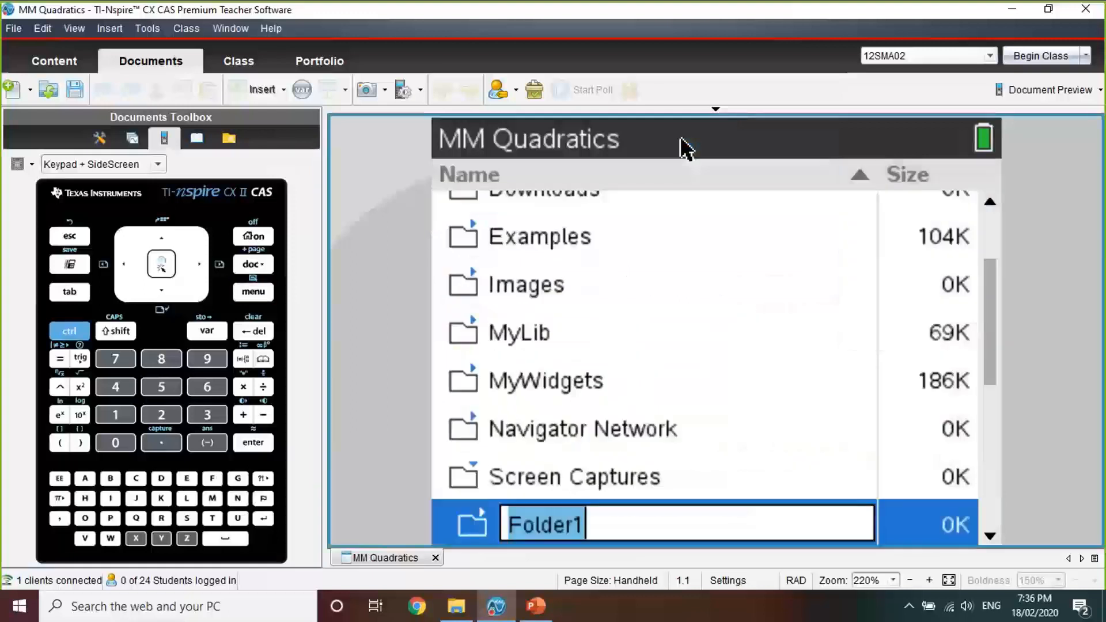
{"action": "type", "text": "Method"}
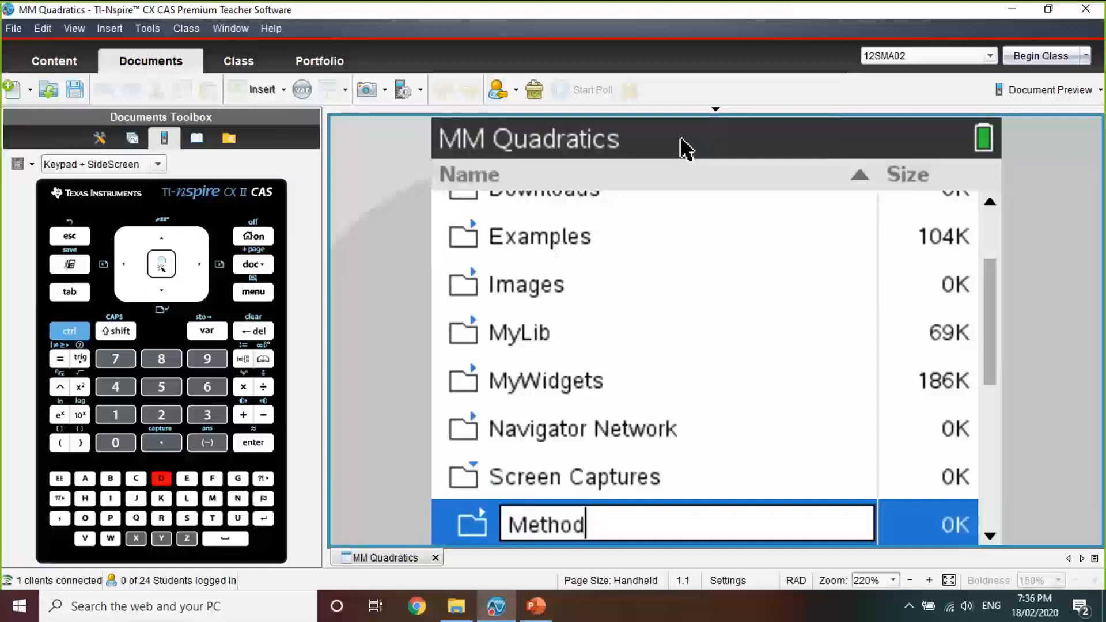
{"action": "type", "text": "s"}
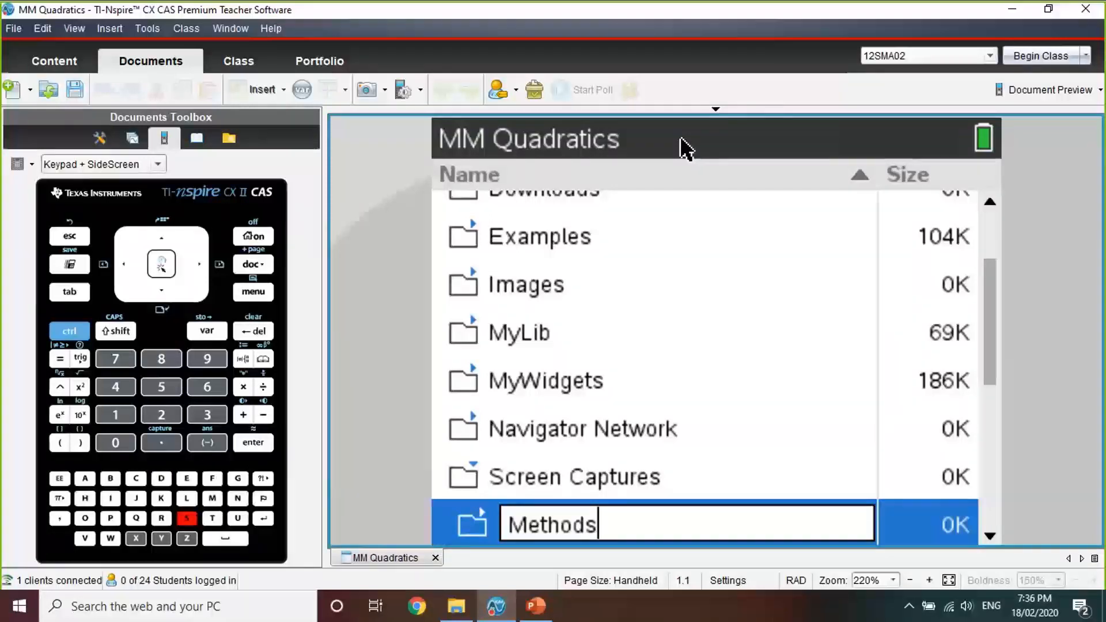
{"action": "key", "text": "Return"}
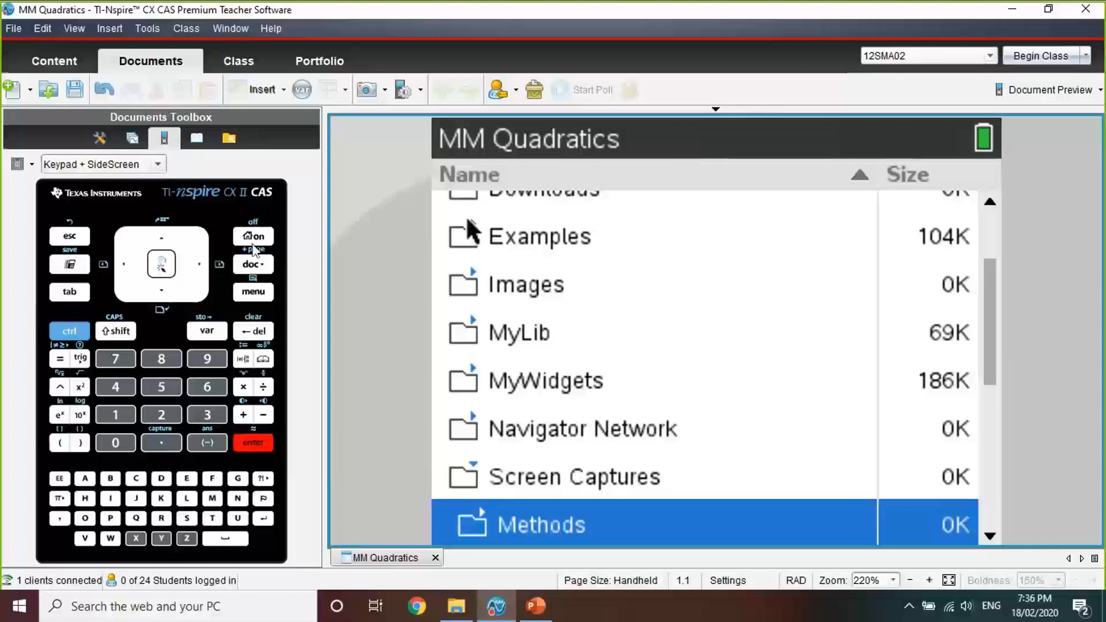
Create a subfolder inside the Methods folder and name it Specialiss
{"action": "left_click", "coordinate": [249, 294]}
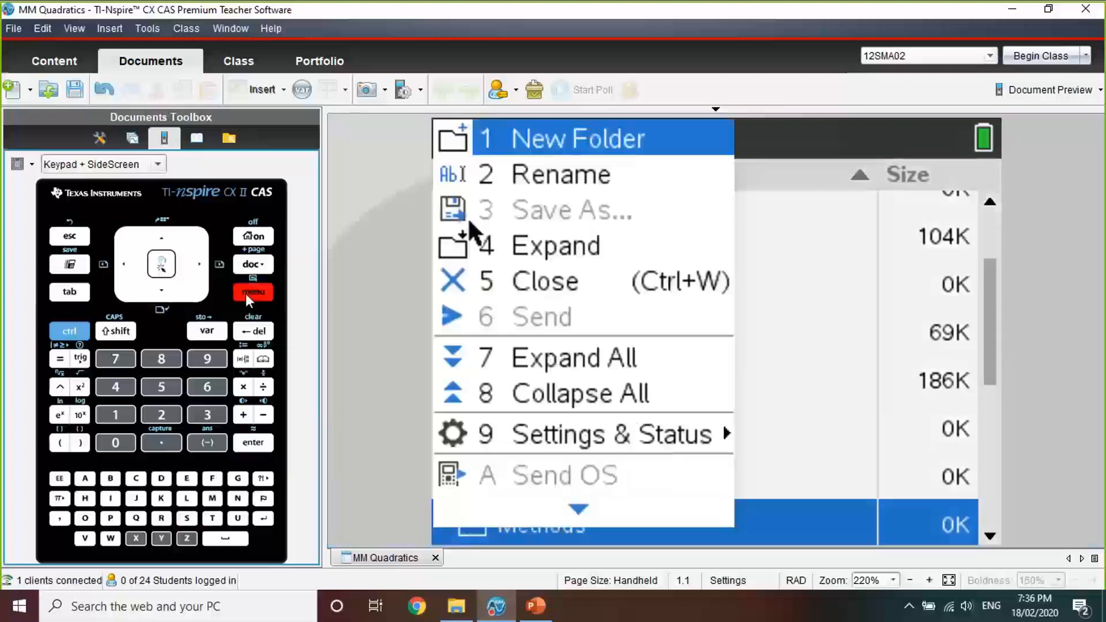
{"action": "left_click", "coordinate": [642, 148]}
{"action": "type", "text": "S"}
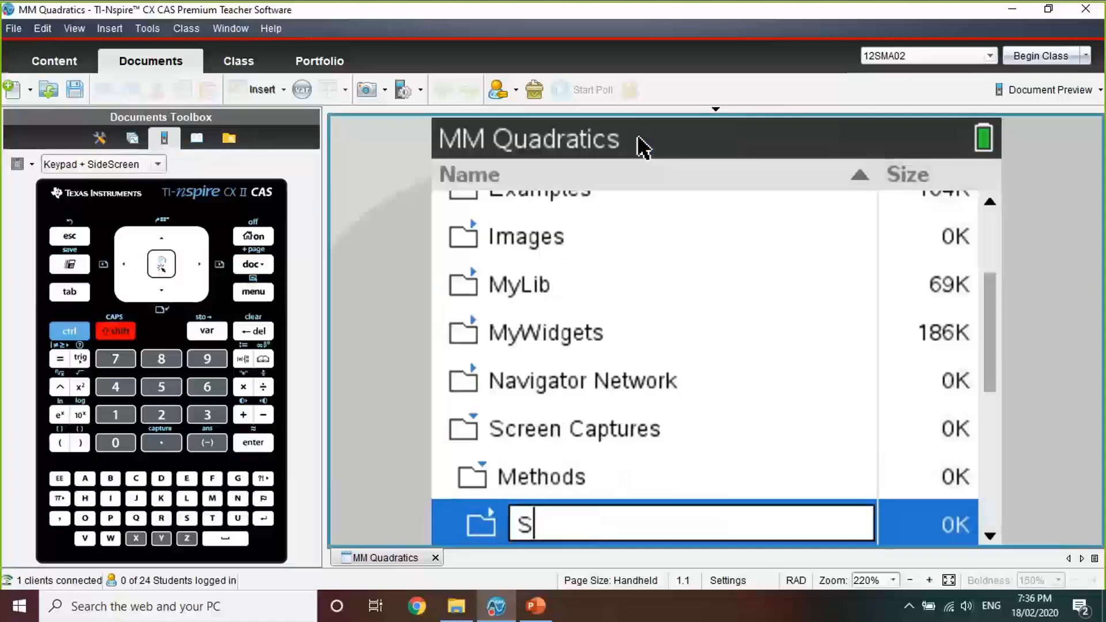
{"action": "type", "text": "pecialist"}
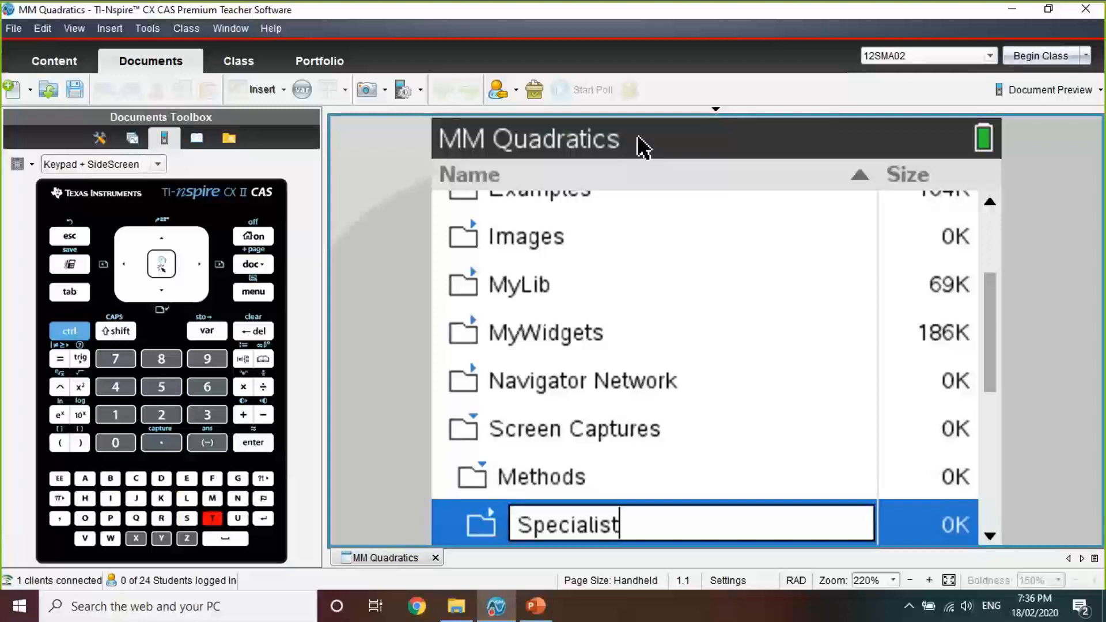
{"action": "key", "text": "BackSpace"}
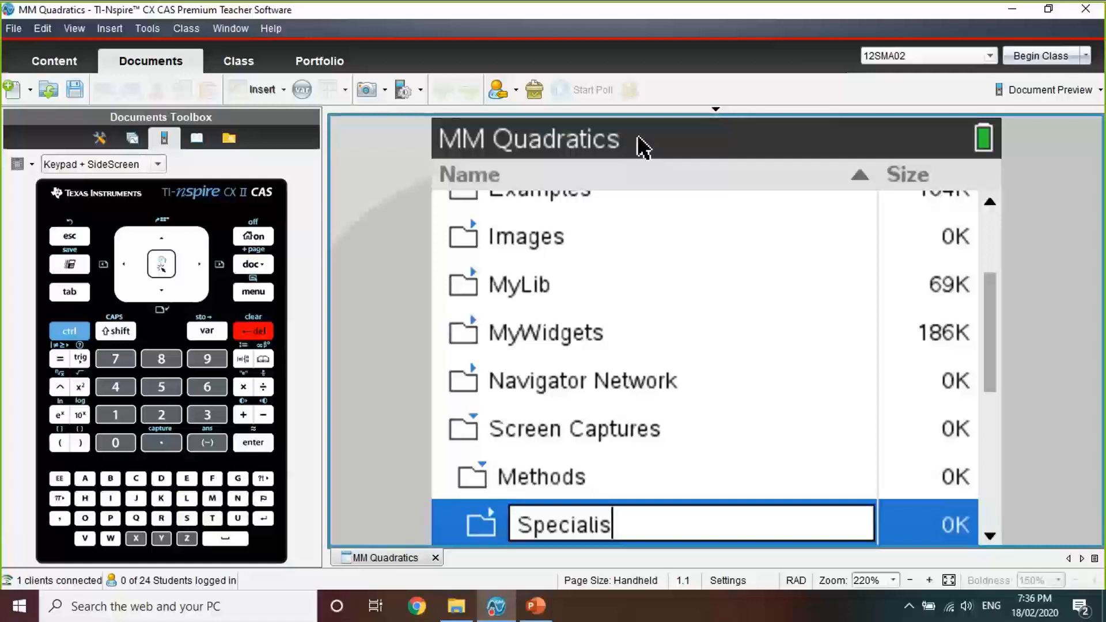
{"action": "left_click", "coordinate": [190, 518]}
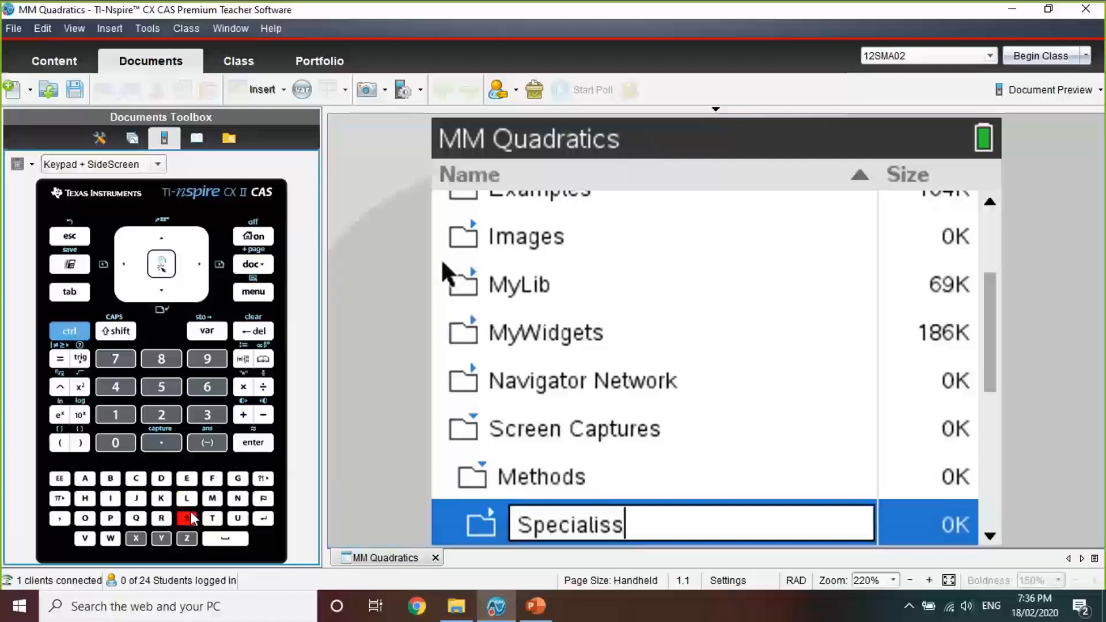
{"action": "key", "text": "Return"}
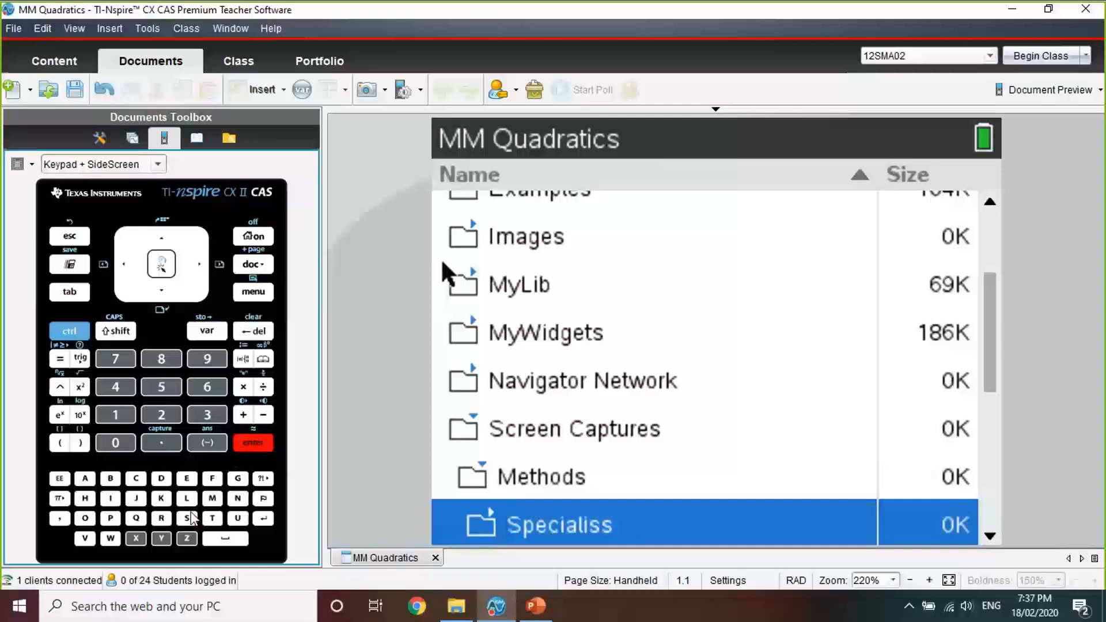
Rename the Specialiss folder as Specialist
{"action": "left_click", "coordinate": [67, 333]}
{"action": "left_click", "coordinate": [244, 292]}
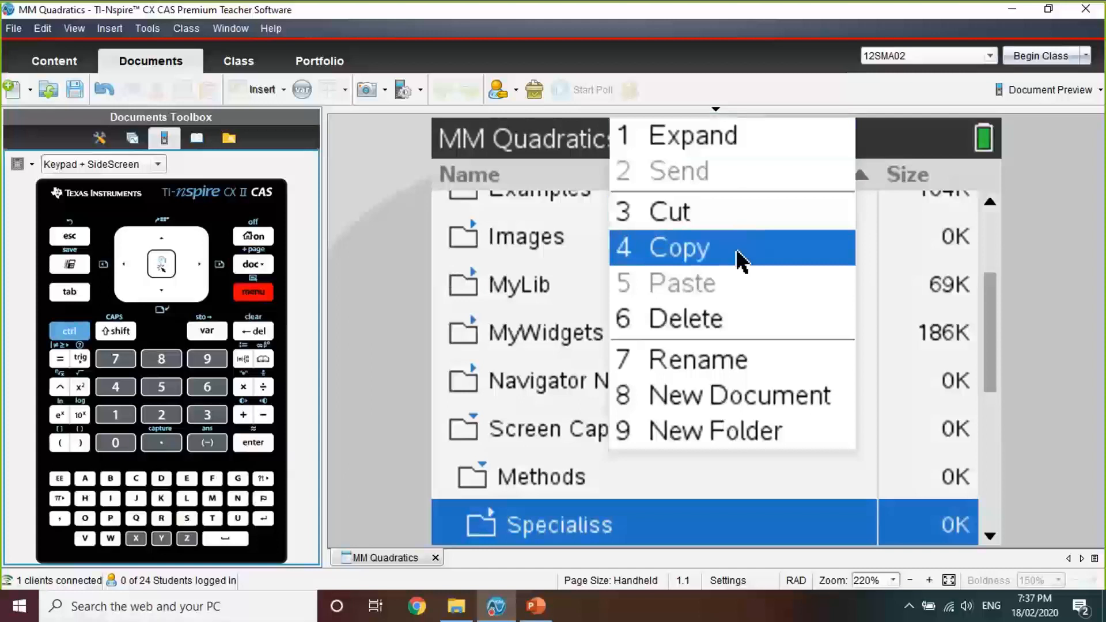
{"action": "left_click", "coordinate": [735, 358]}
{"action": "left_click", "coordinate": [666, 528]}
{"action": "key", "text": "BackSpace"}
{"action": "type", "text": "t"}
{"action": "key", "text": "Return"}
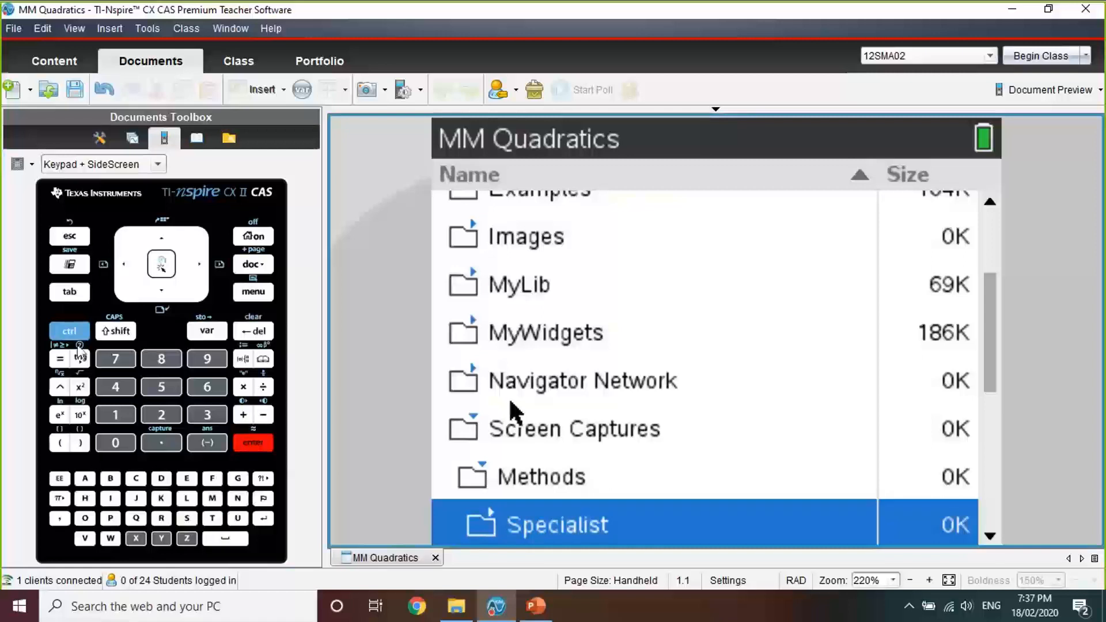
Review the file management options available for the Specialist folder and leave them without choosing any
{"action": "left_click", "coordinate": [85, 330]}
{"action": "left_click", "coordinate": [253, 292]}
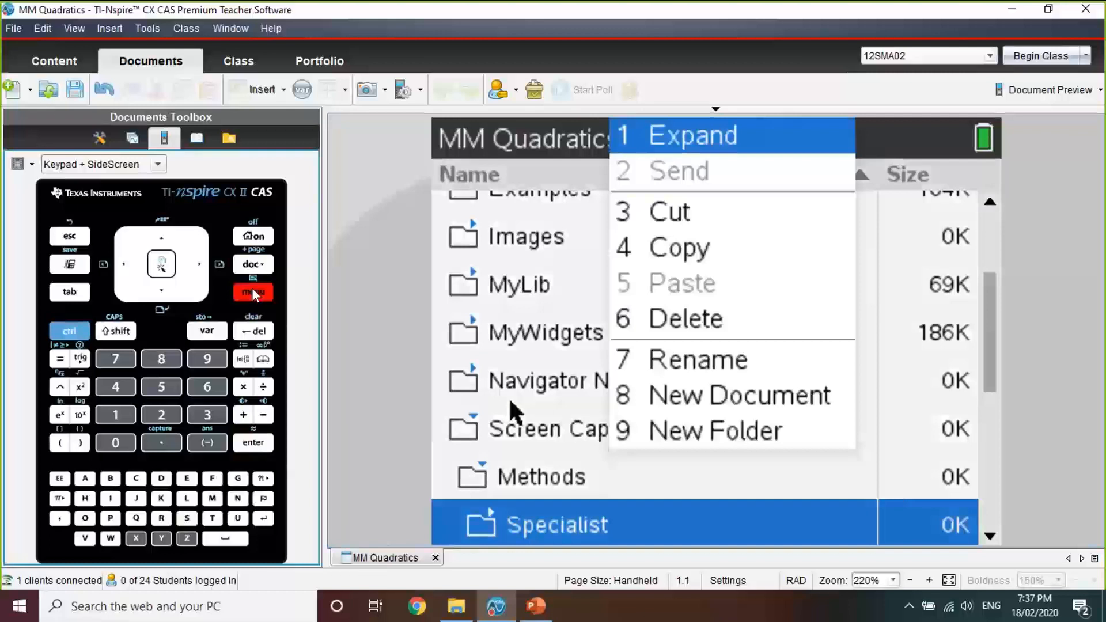
{"action": "key", "text": "Escape"}
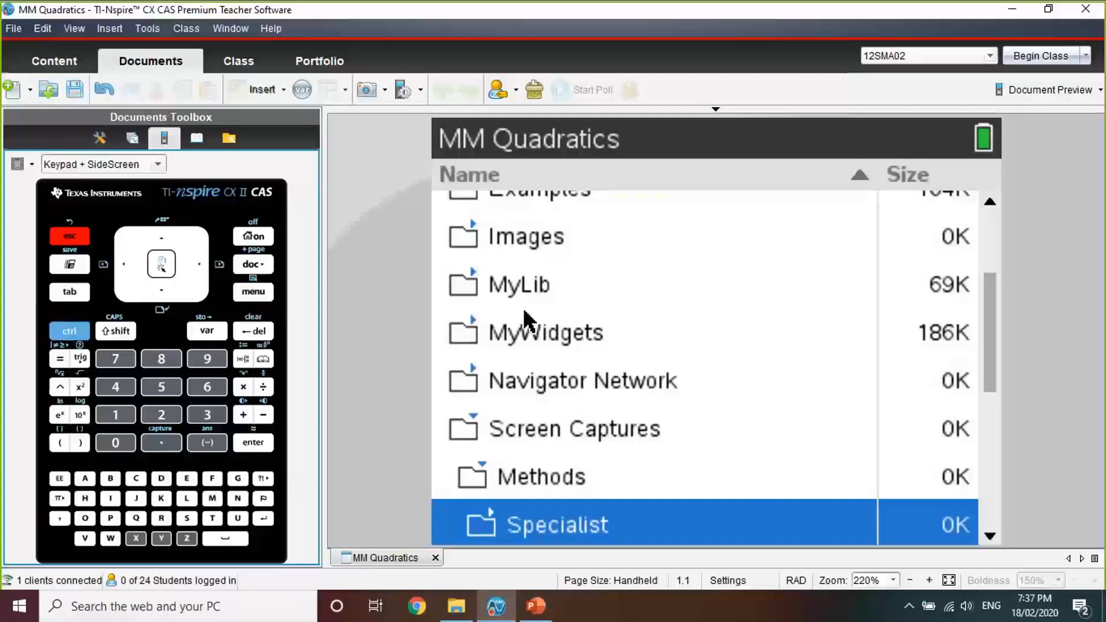
Switch to File Explorer, view the TI-Nspire CX folder inside Documents, and minimize the window
{"action": "left_click", "coordinate": [458, 605]}
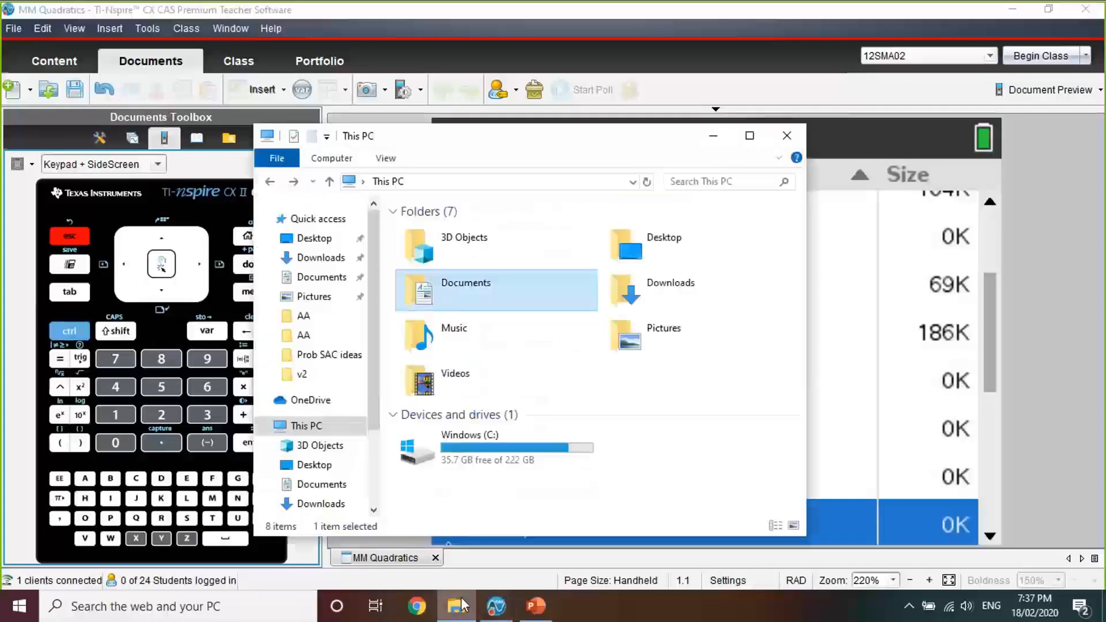
{"action": "double_click", "coordinate": [544, 292]}
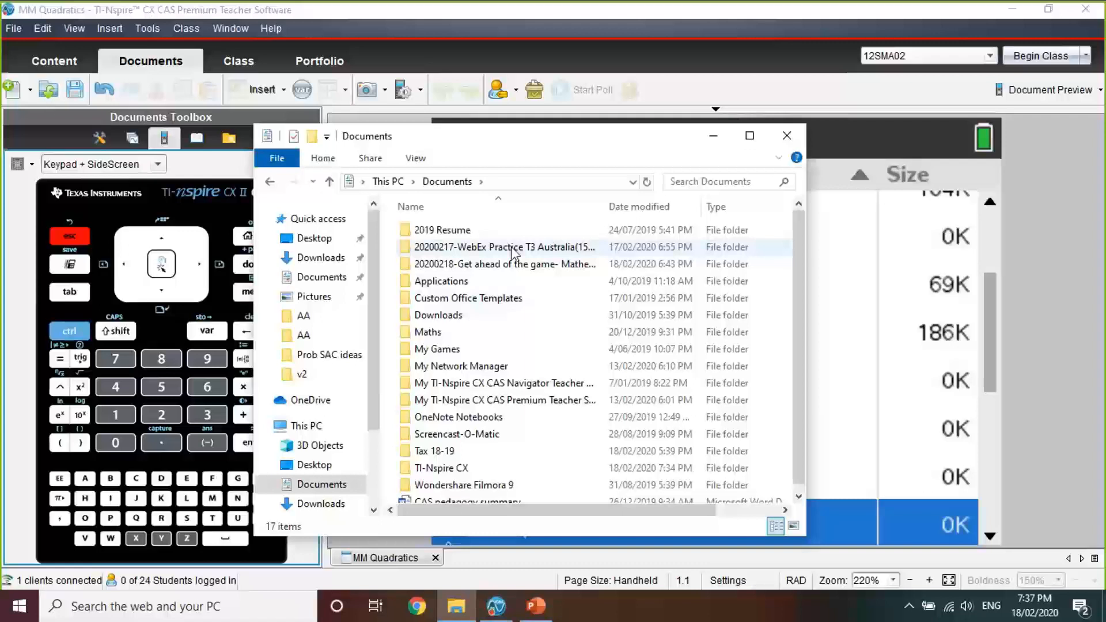
{"action": "left_click", "coordinate": [466, 468]}
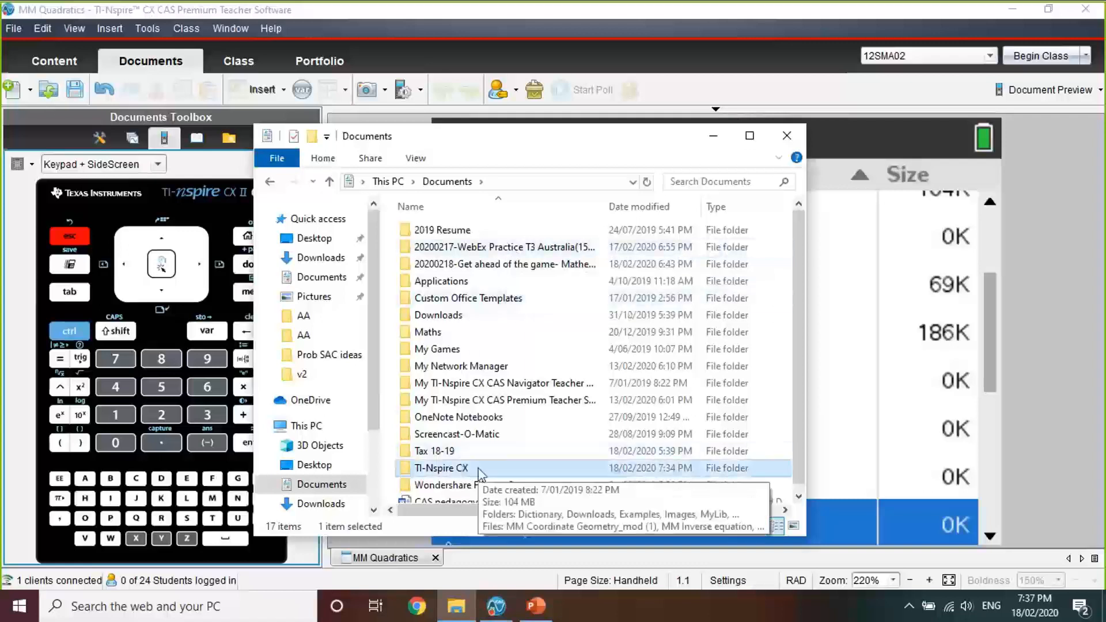
{"action": "double_click", "coordinate": [467, 468]}
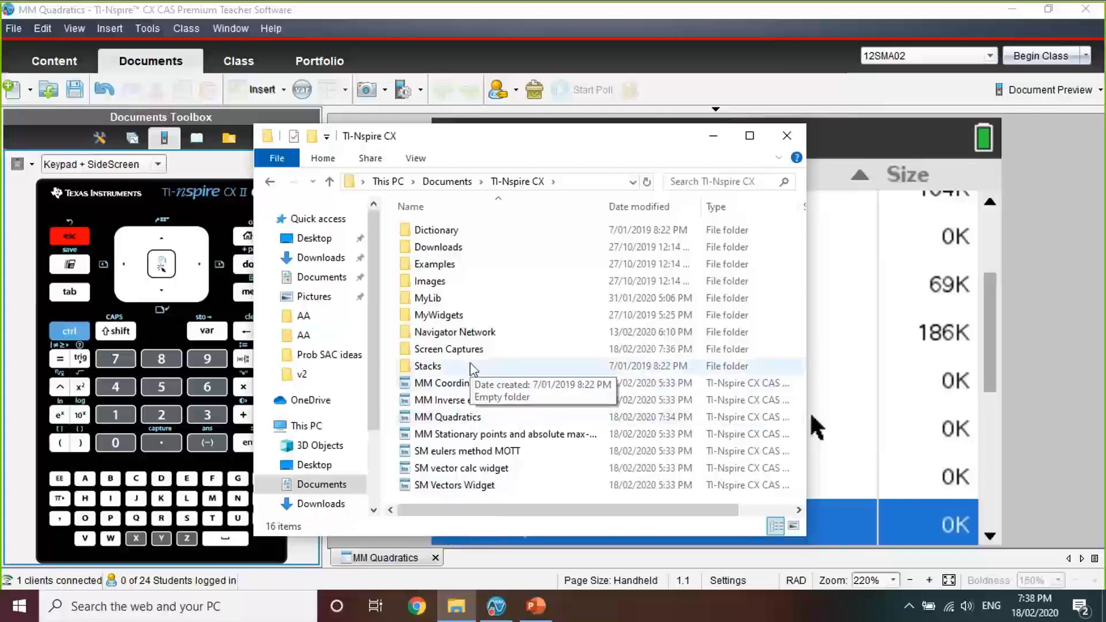
{"action": "left_click", "coordinate": [712, 138]}
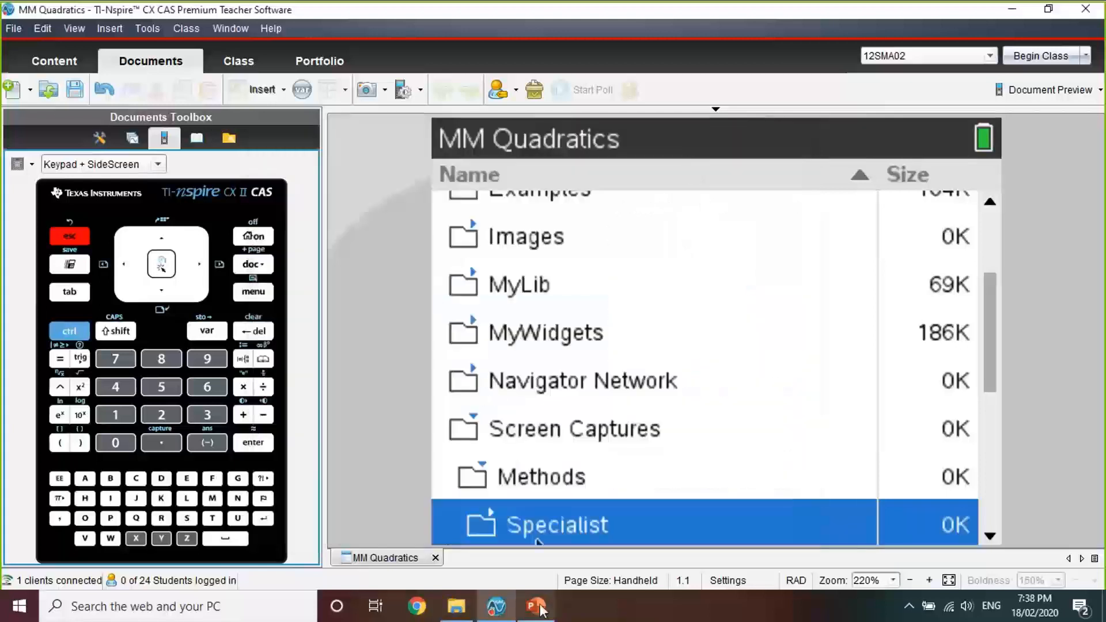
Switch to the PowerPoint presentation and go to slide 6 about the best way to charge a TI-Nspire CAS
{"action": "left_click", "coordinate": [538, 607]}
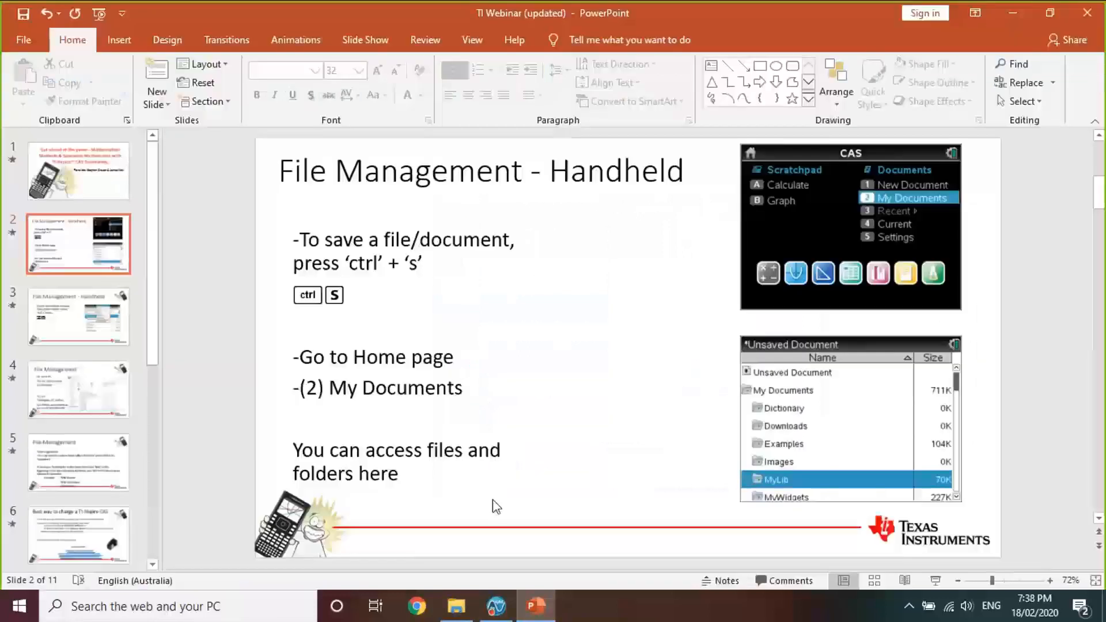
{"action": "scroll", "coordinate": [491, 504], "scroll_direction": "down", "scroll_amount": 3}
{"action": "scroll", "coordinate": [493, 503], "scroll_direction": "down", "scroll_amount": 1}
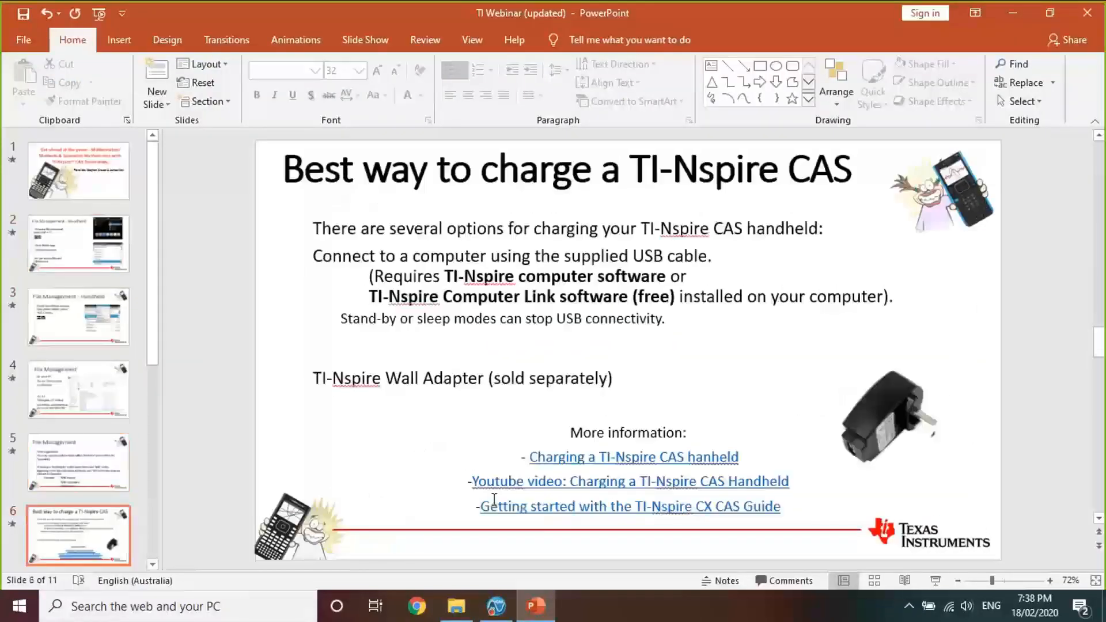